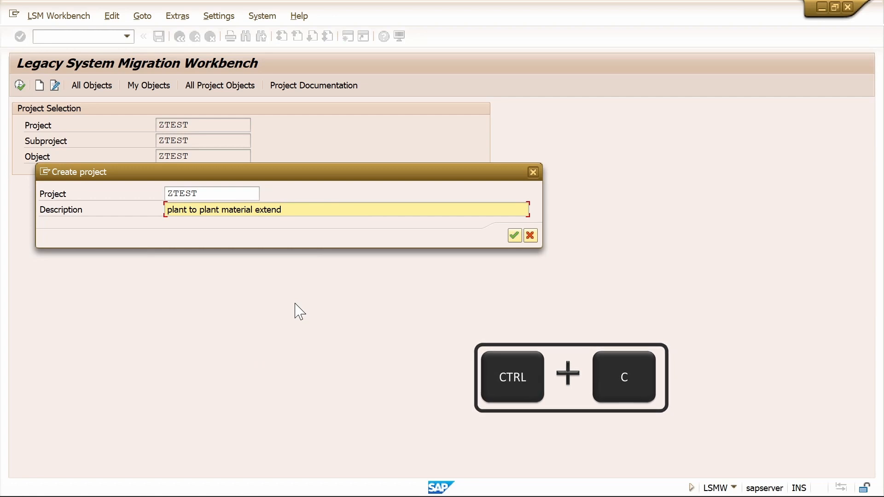
Step: Create the project, subproject and object ZTEST, each described as "plant to plant material extend"
click(515, 237)
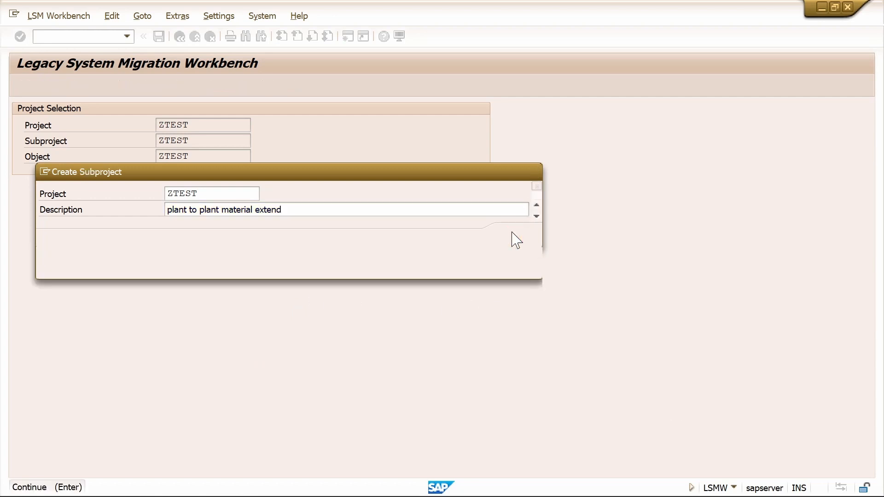
text(plant to plant material extend)
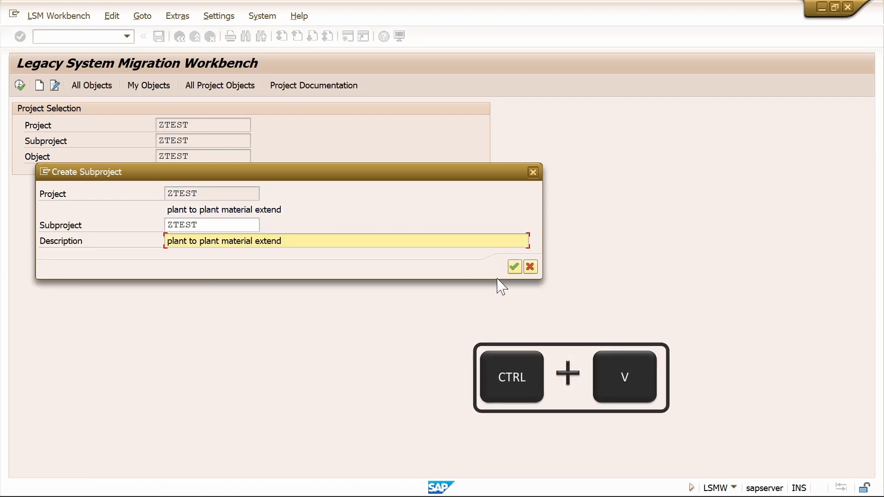
click(515, 267)
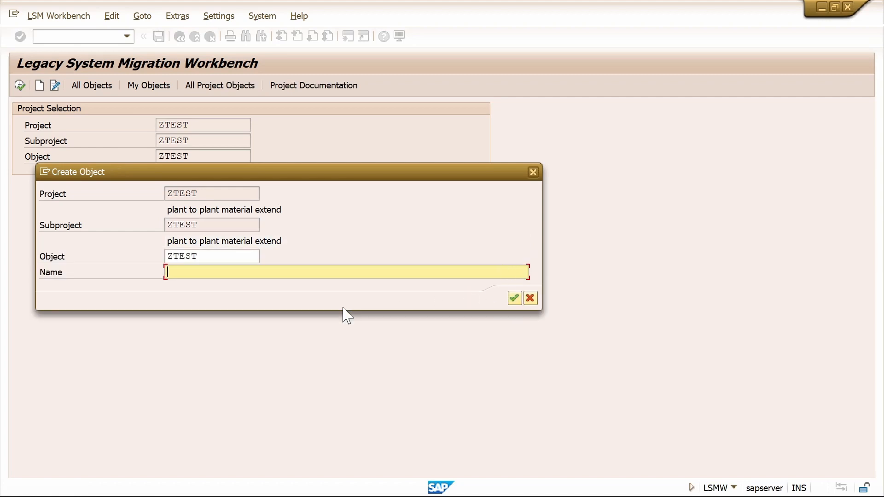
text(plant to plant material extend)
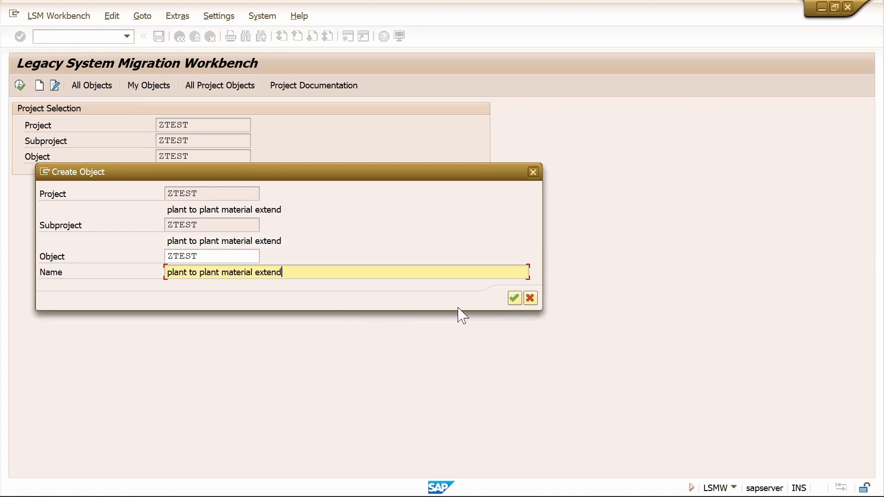
click(515, 298)
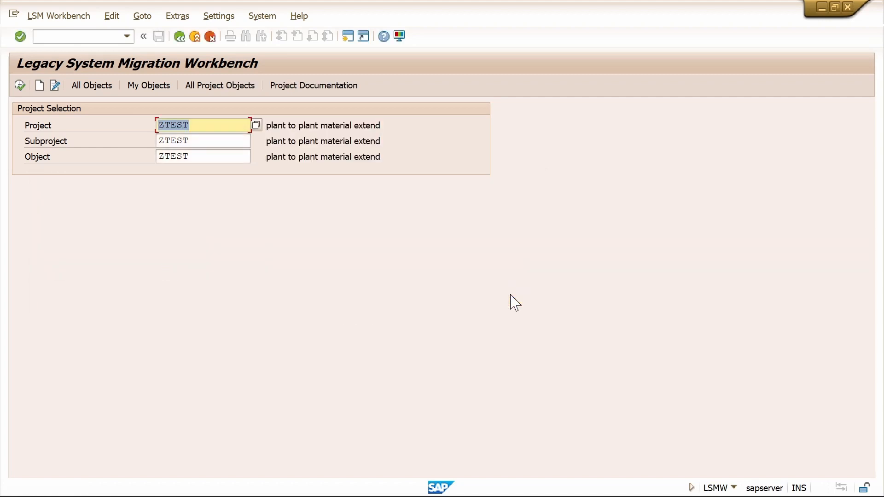
Step: Open the object attributes of ZTEST in change mode and set the import method to Batch Input Recording
click(20, 85)
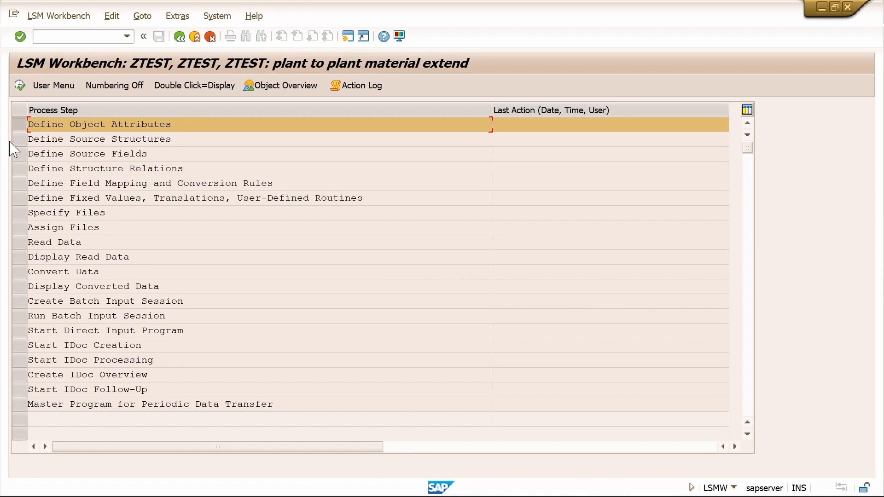
click(20, 85)
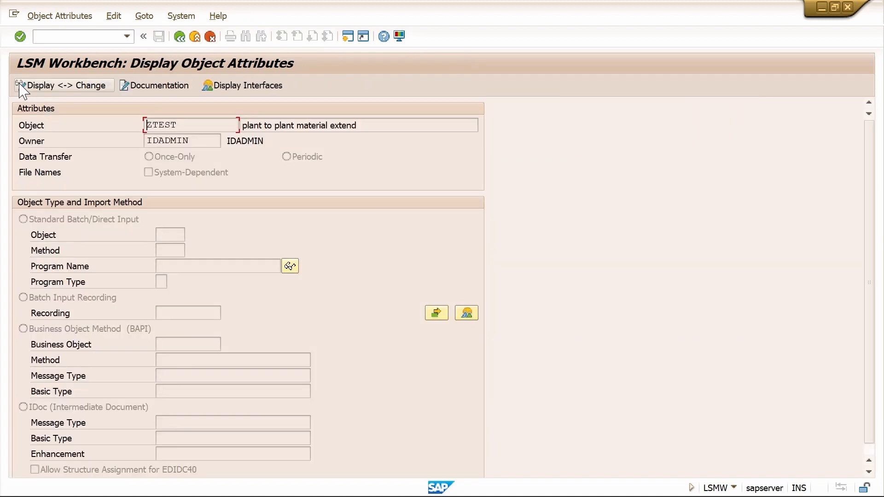
click(65, 87)
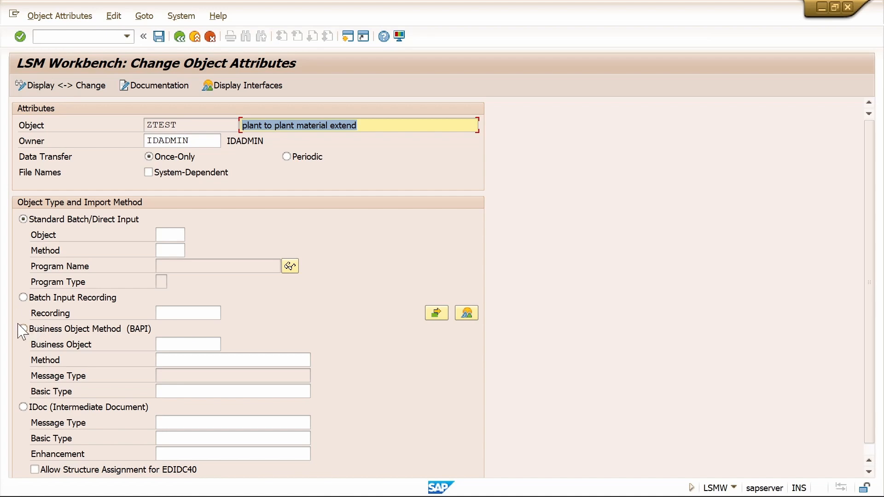
click(25, 300)
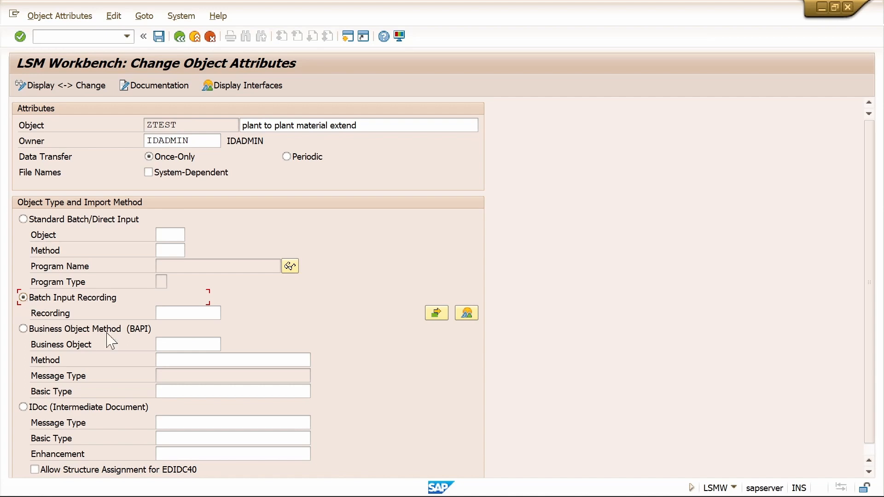
Step: Create a recording zextp with the description "plant to plant material extend" for transaction code mm01
click(467, 314)
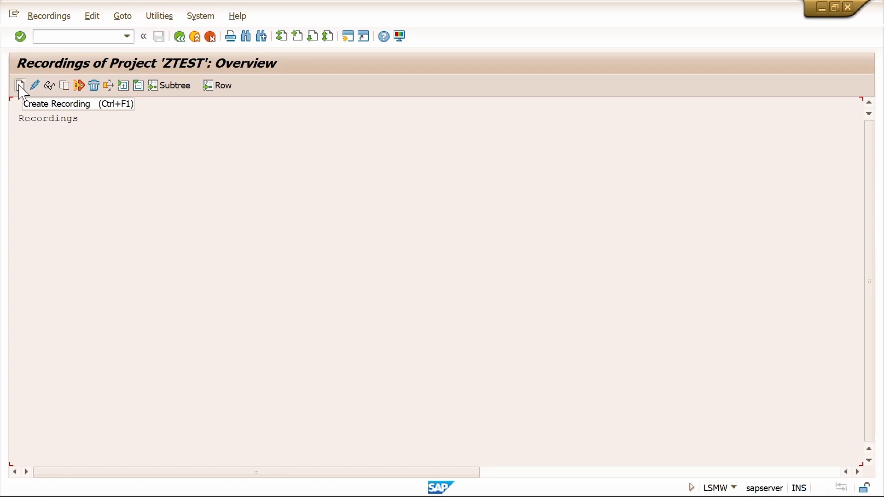
click(20, 87)
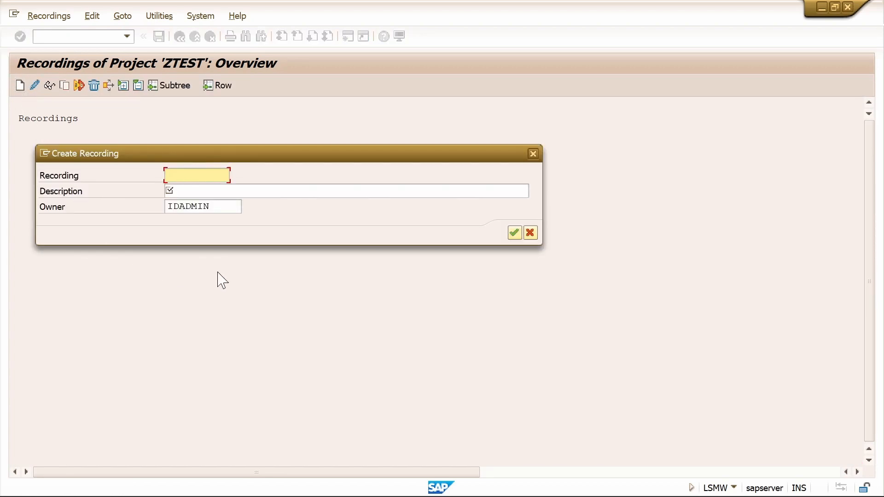
text(zex)
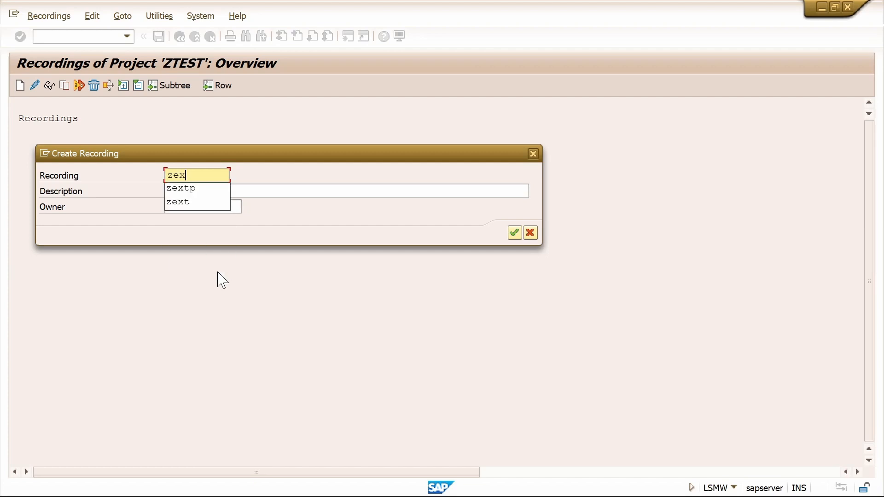
text(tp)
key(Tab)
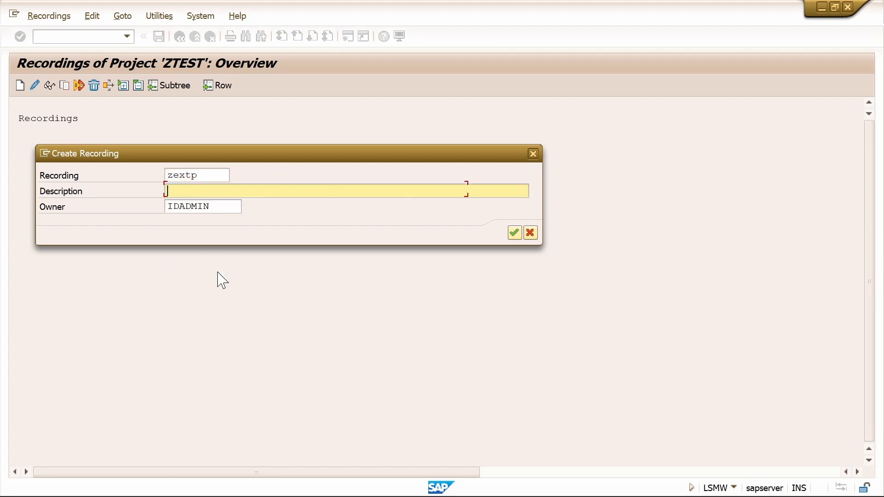
text(plant to plant material extend)
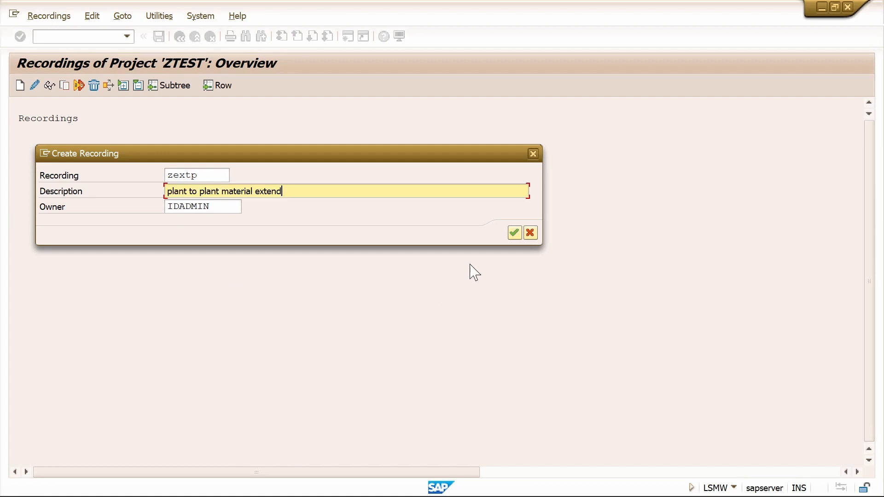
click(514, 233)
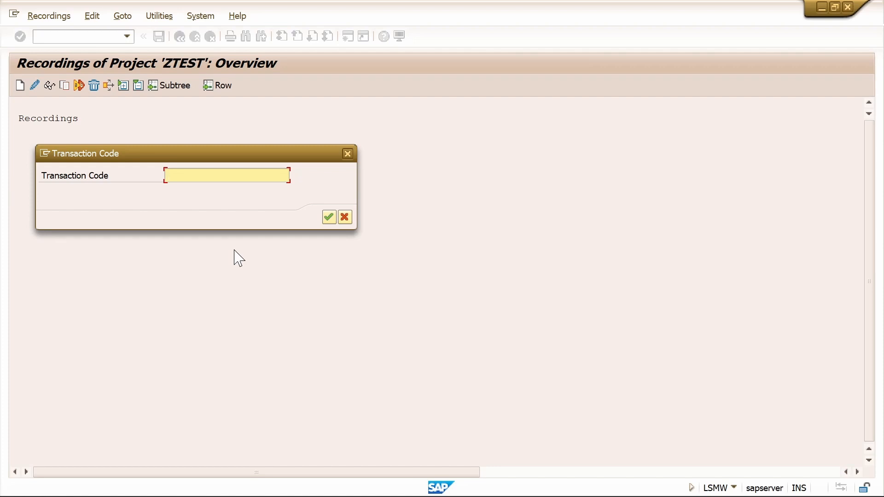
text(mm01)
click(328, 217)
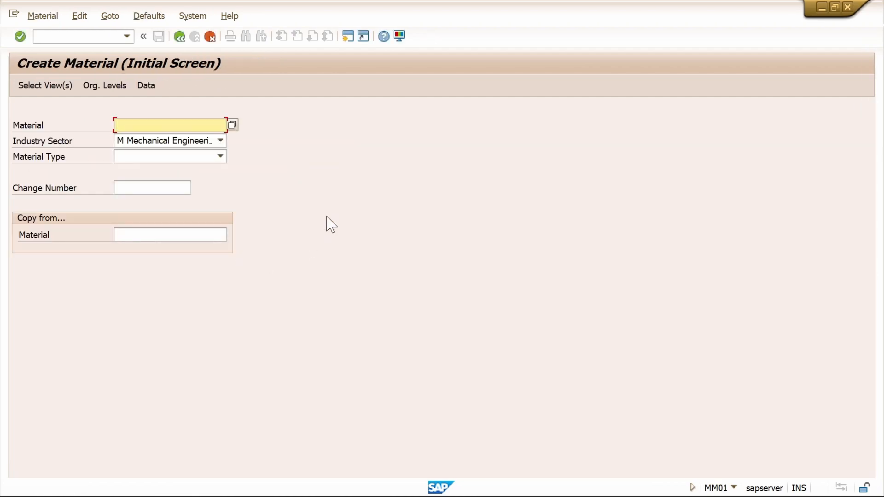
Step: Copy material number 50066854 from cell A1 of the Excel sheet into the main Material field of the SAP Create Material screen
key(alt+Tab)
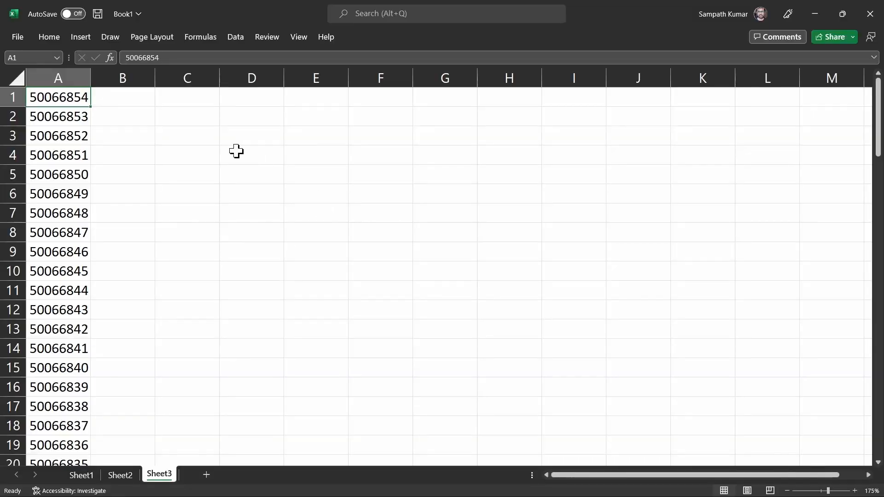
key(ctrl+c)
key(alt+Tab)
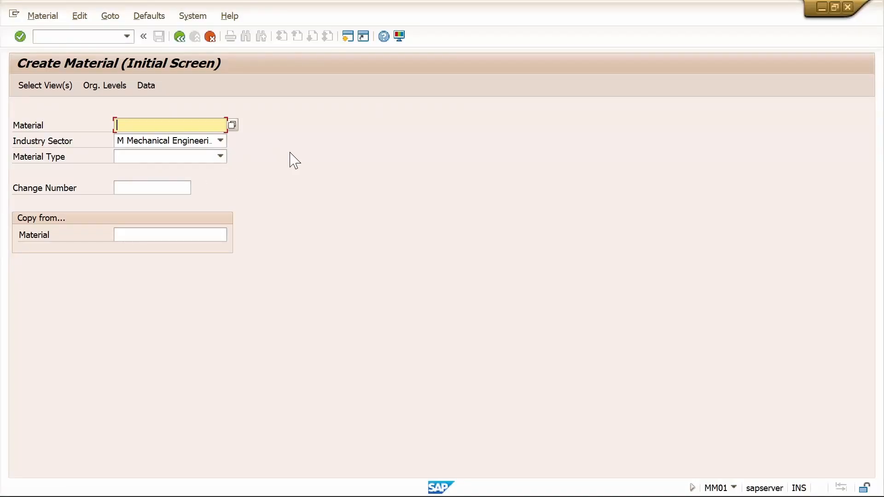
key(ctrl+v)
key(Tab)
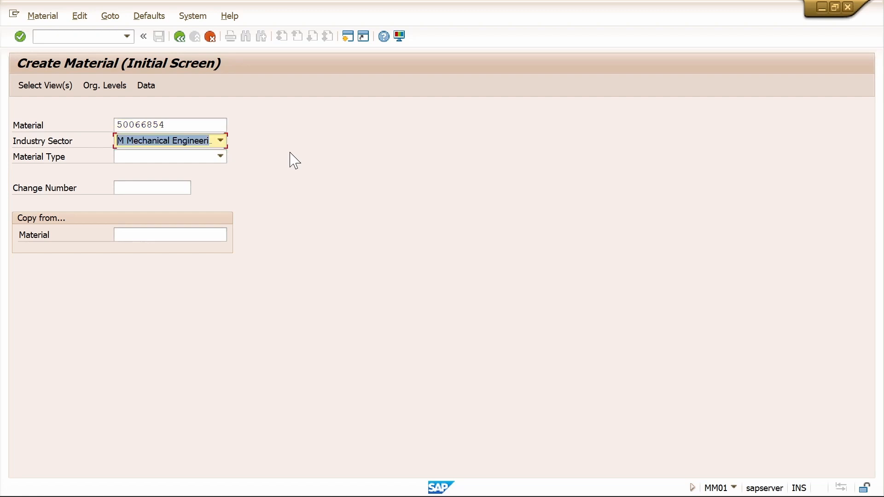
Step: Set the material type to ROH Raw material, enter 50066854 as the material to copy from, and proceed to the view selection
key(Tab)
text(RO)
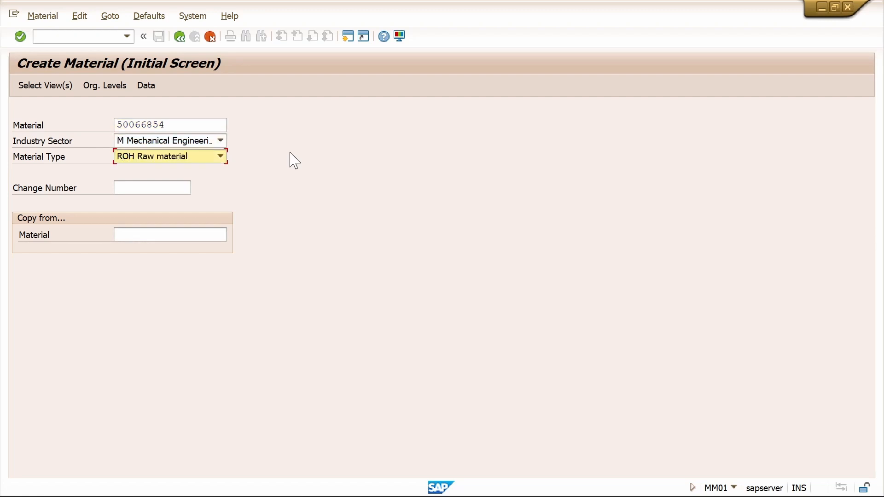
key(Tab)
key(Tab)
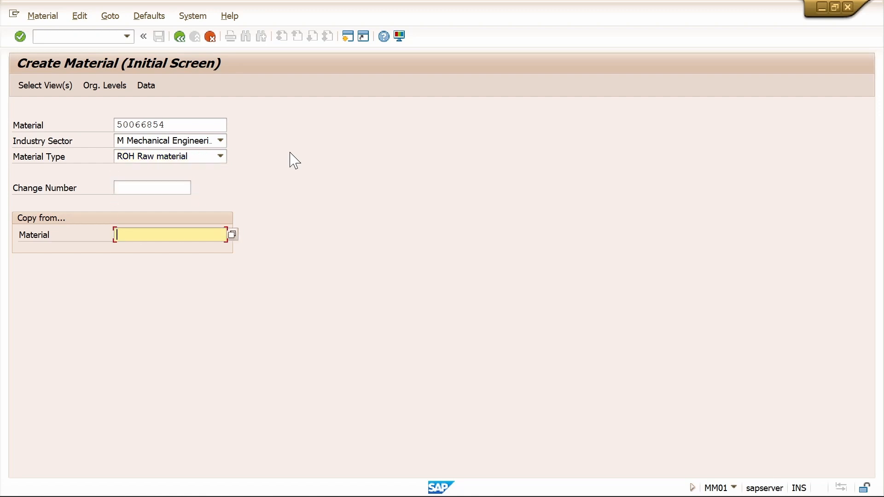
key(ctrl+v)
key(Return)
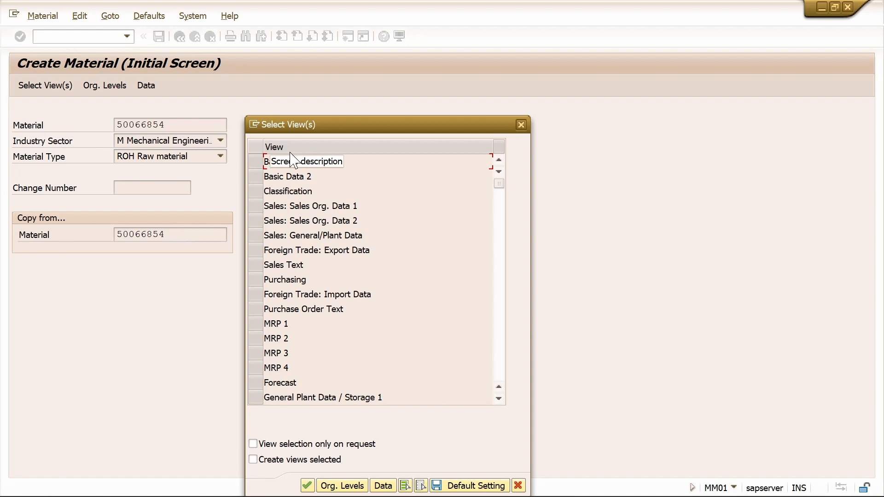
Step: Select the views Basic Data 1 and 2, Sales Org. Data 1 and 2, Sales: General/Plant Data, Foreign Trade: Export Data and Sales Text
click(257, 167)
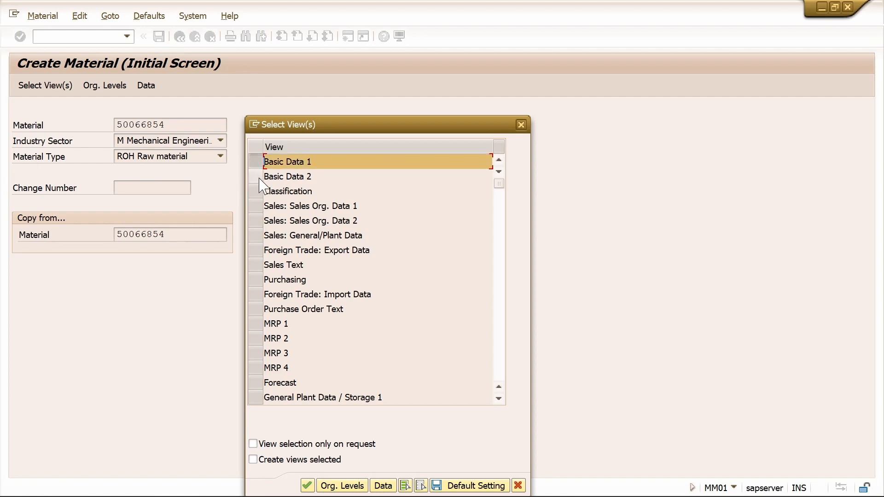
click(258, 178)
click(257, 209)
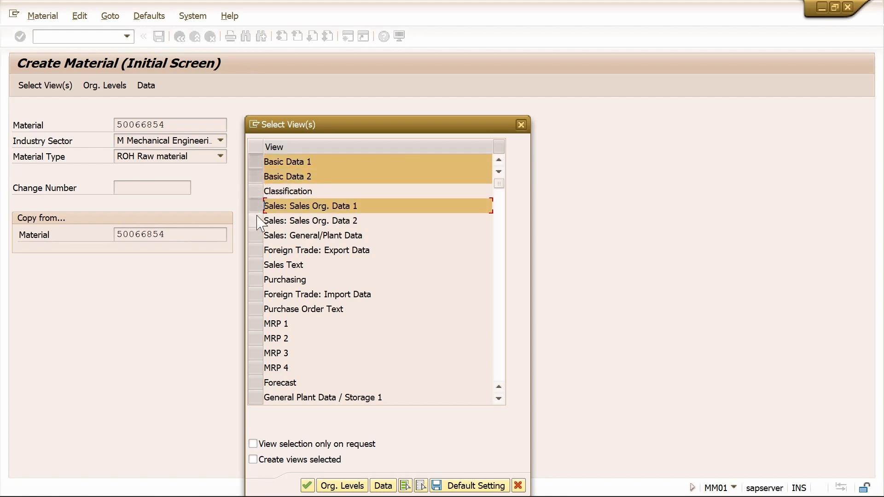
click(257, 220)
click(257, 236)
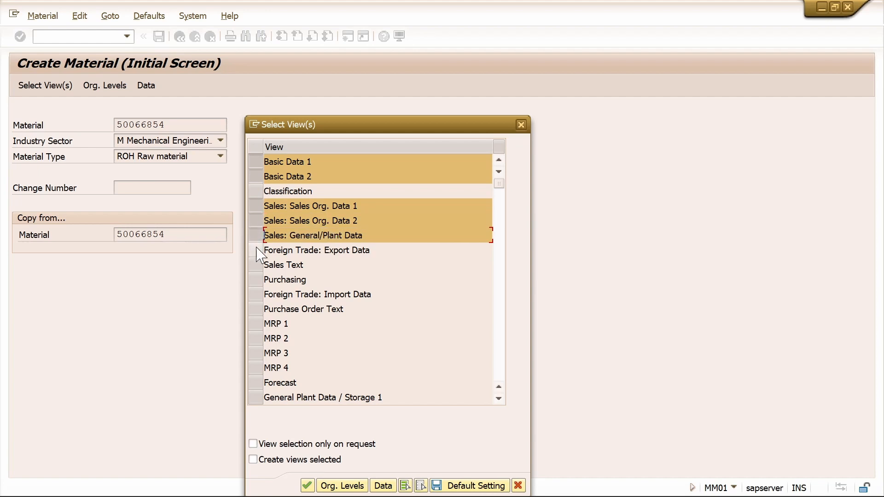
click(257, 250)
click(257, 264)
Step: Add the Purchasing, Foreign Trade: Import Data, Purchase Order Text and MRP 1 to MRP 4 views to the selection
click(256, 280)
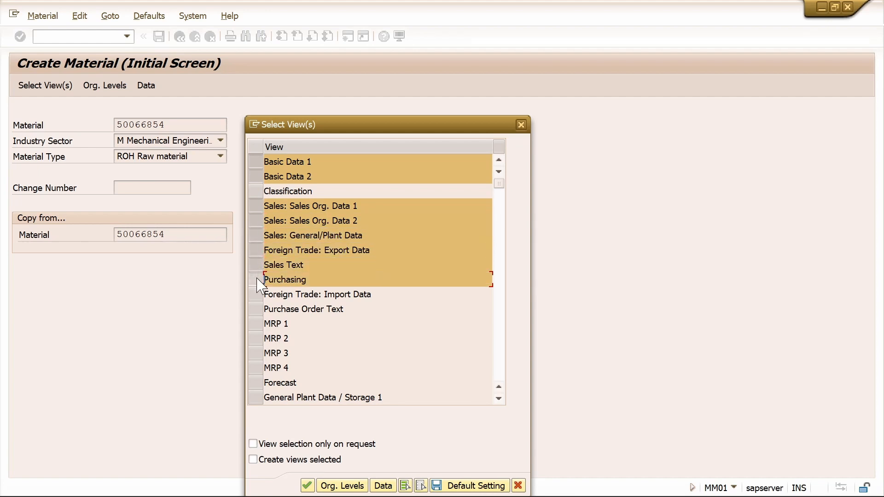
click(257, 295)
click(257, 309)
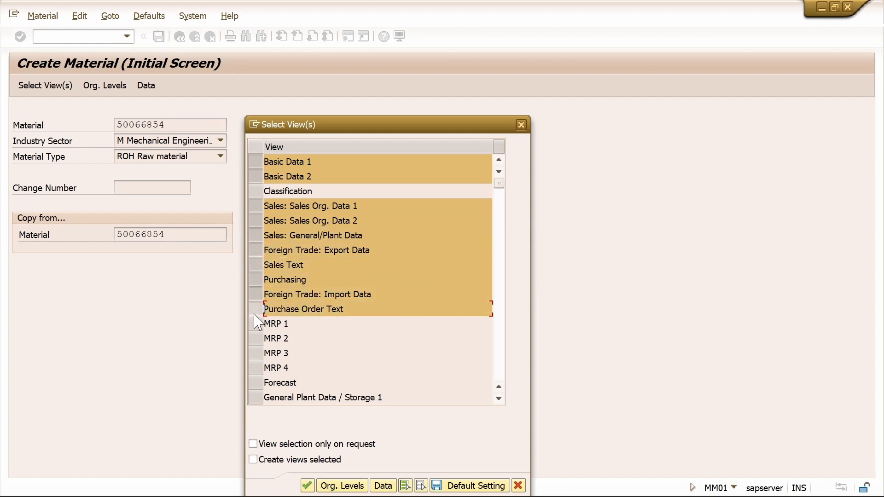
click(257, 324)
click(257, 339)
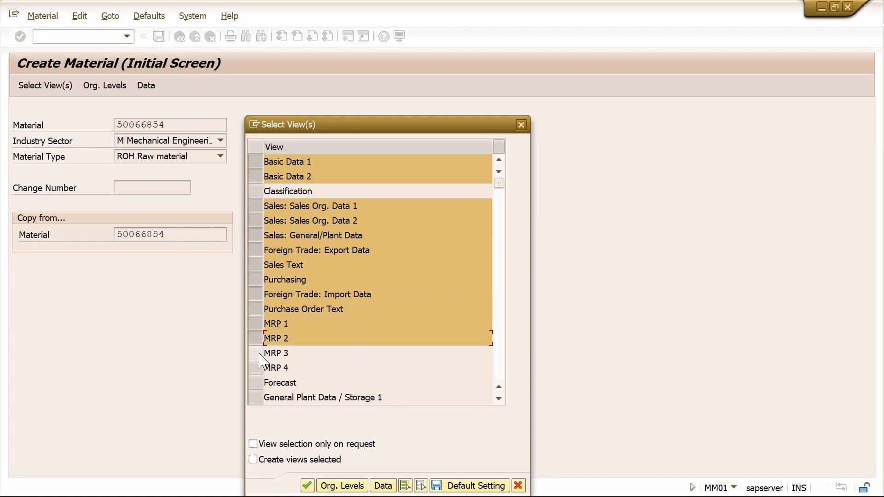
click(258, 353)
click(258, 368)
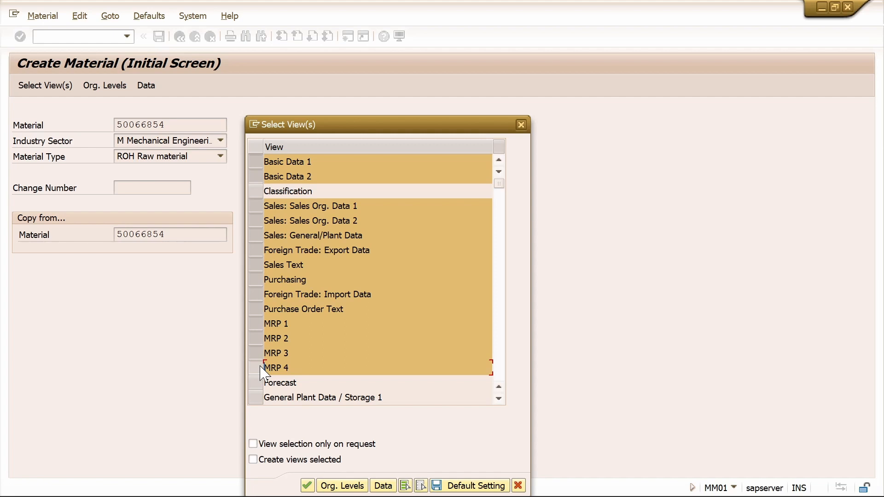
Step: Add General Plant Data / Storage 2, Quality Management, Accounting 1 and 2, and Costing 1 and 2, and confirm the view selection
scroll(262, 372, down, 5)
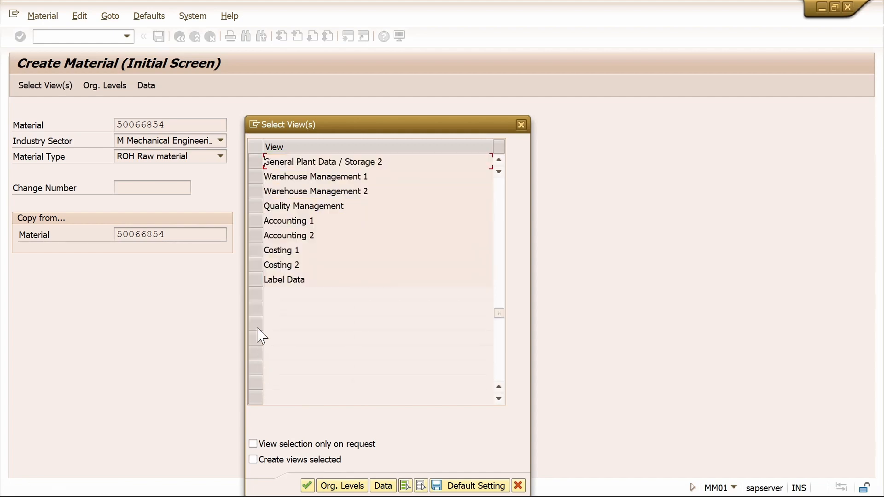
click(256, 161)
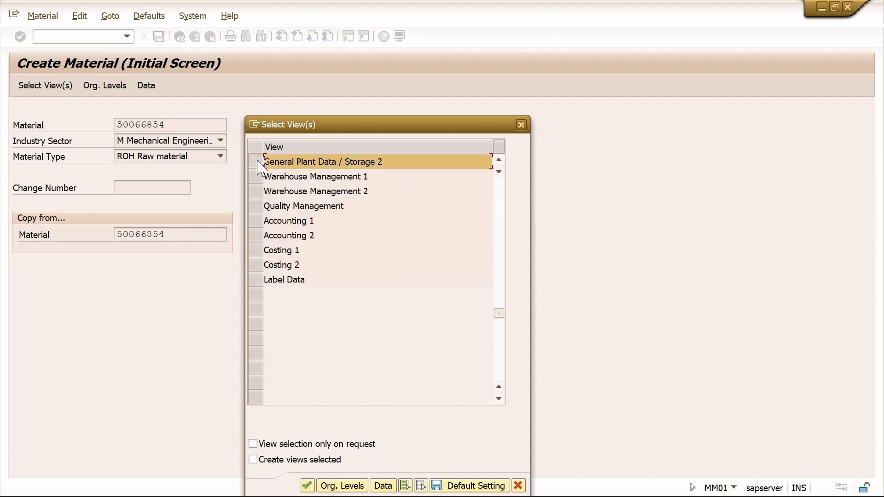
click(256, 206)
click(256, 221)
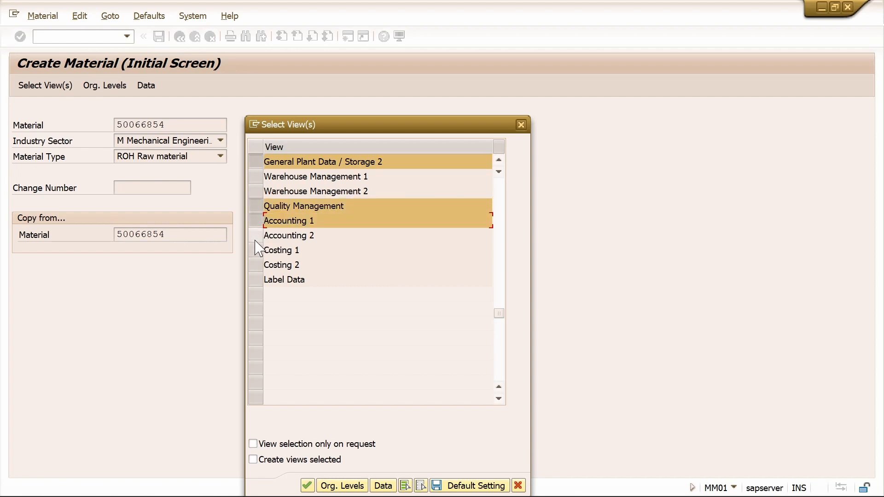
click(256, 235)
click(256, 250)
click(256, 265)
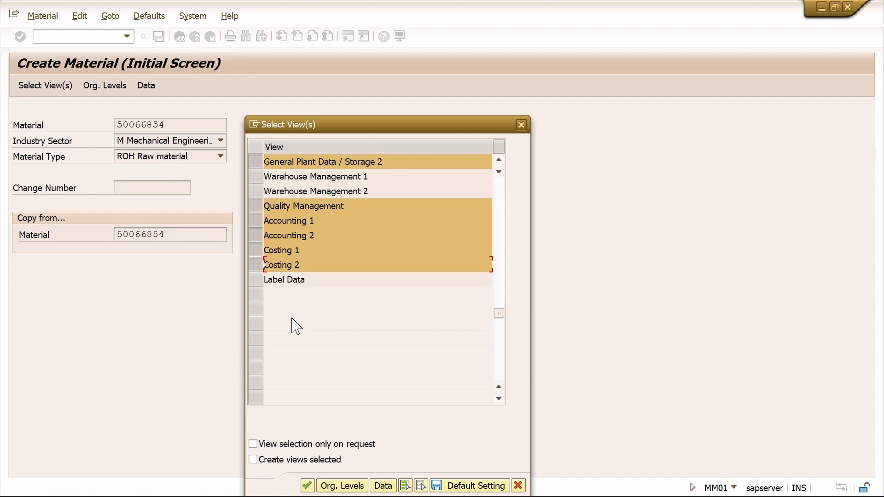
key(Return)
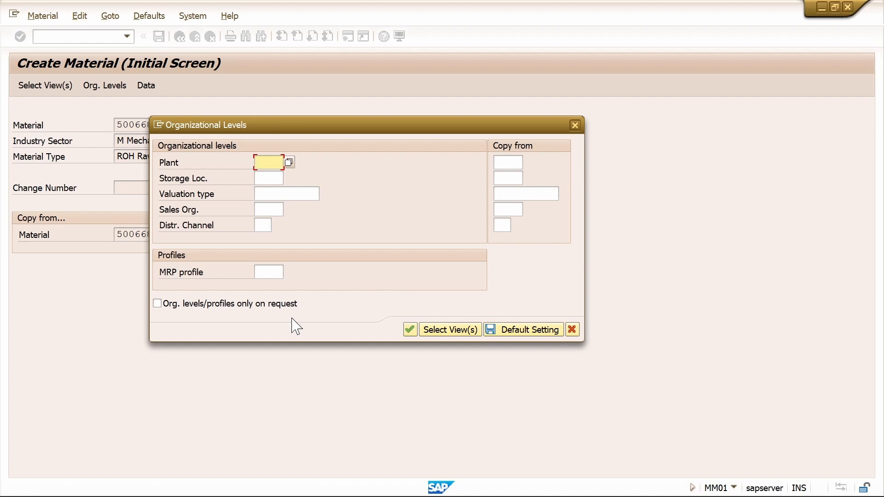
Step: Enter plant 1000, storage location 0001, sales organization 1000 and distribution channel 10 as the target organizational levels
text(1000)
key(Tab)
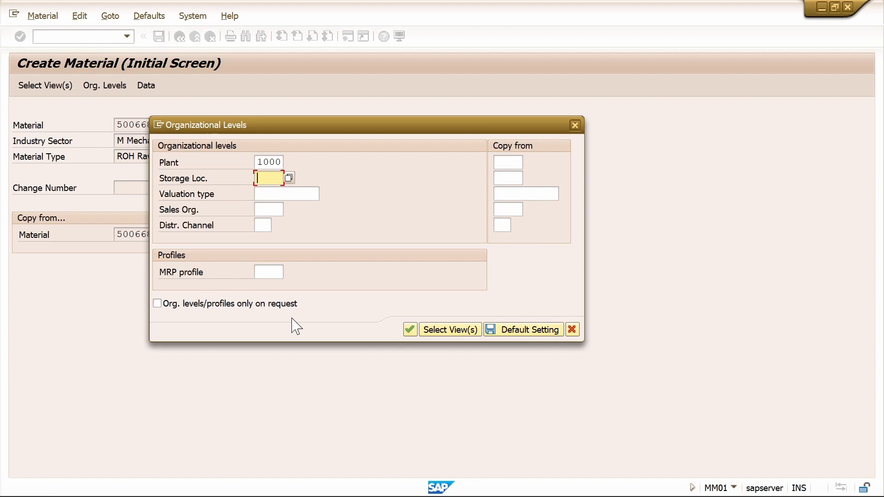
text(0001)
key(Tab)
key(Tab)
text(1000)
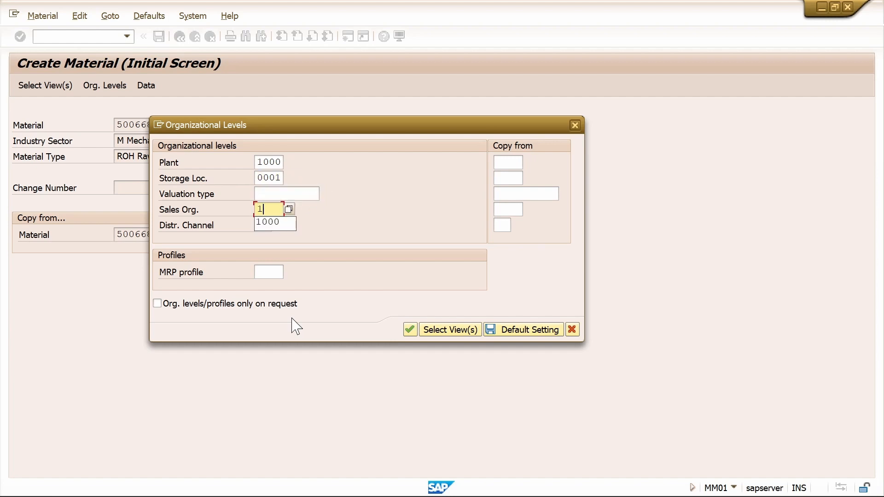
key(Tab)
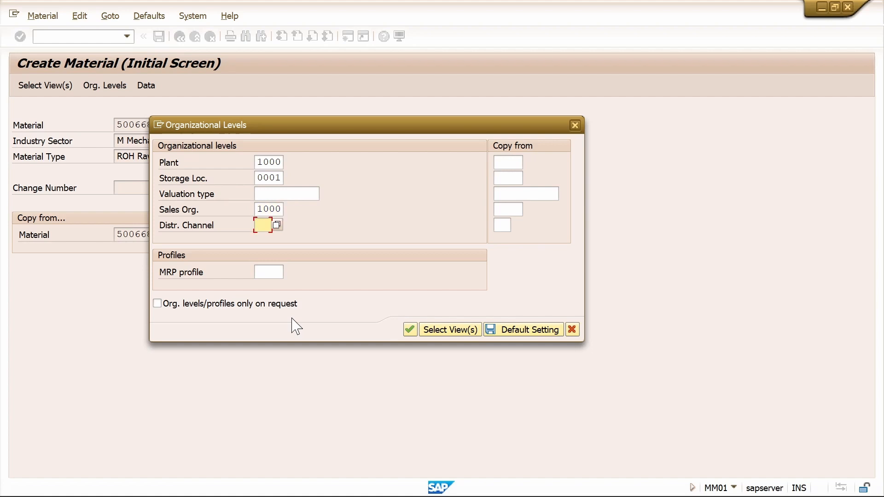
text(1)
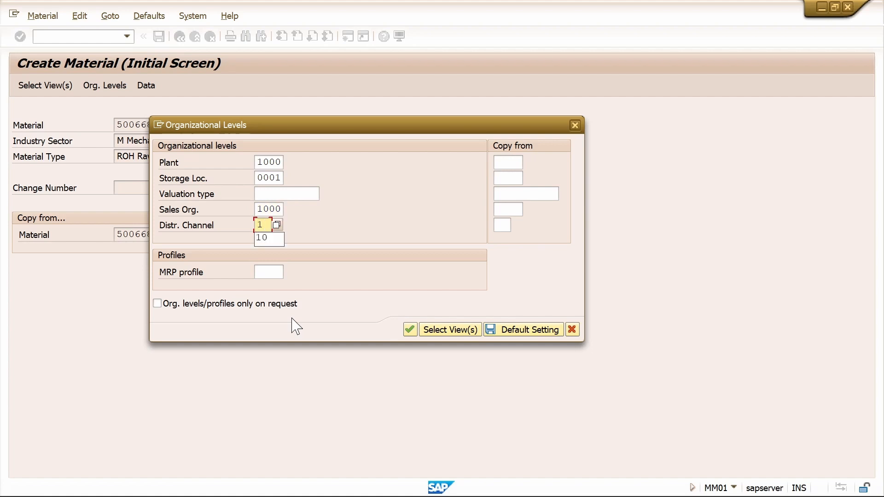
text(0)
key(Tab)
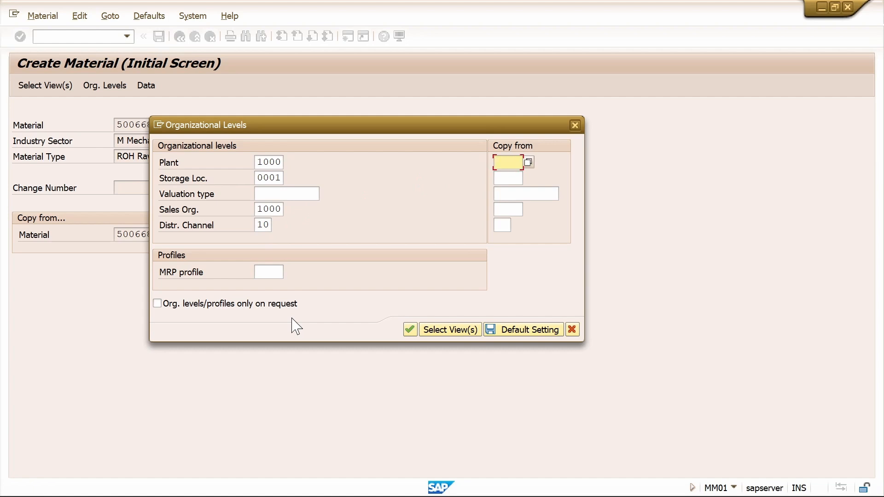
Step: Enter plant in47, storage location 0001, sales organization in47 and distribution channel 01 as the copy-from levels, and confirm the organizational levels
text(in47)
key(Tab)
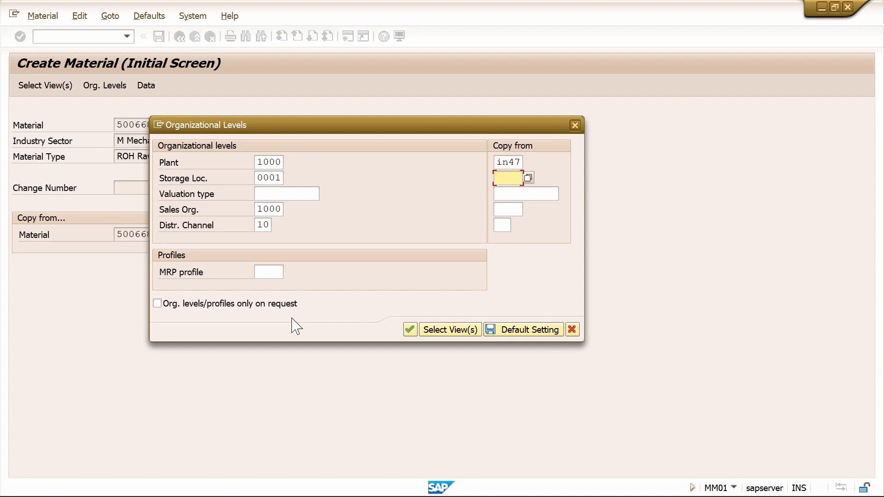
text(0001)
key(Tab)
key(Tab)
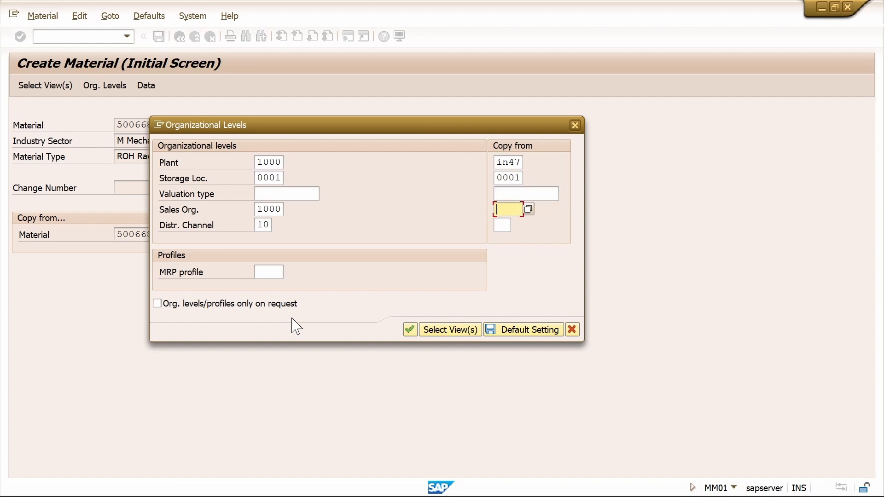
text(in47)
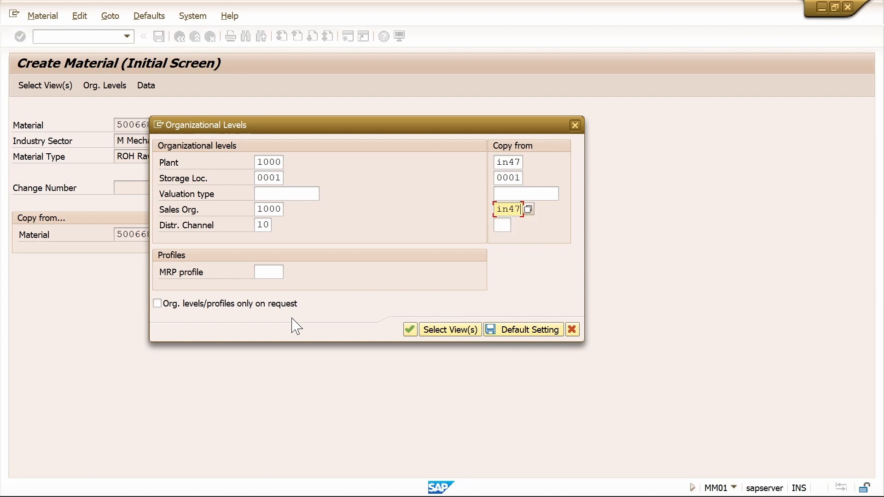
key(Tab)
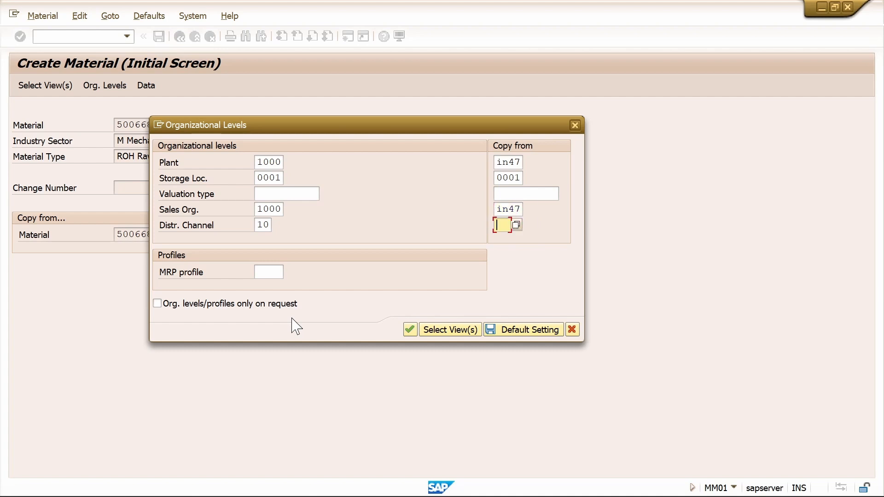
text(01)
click(410, 330)
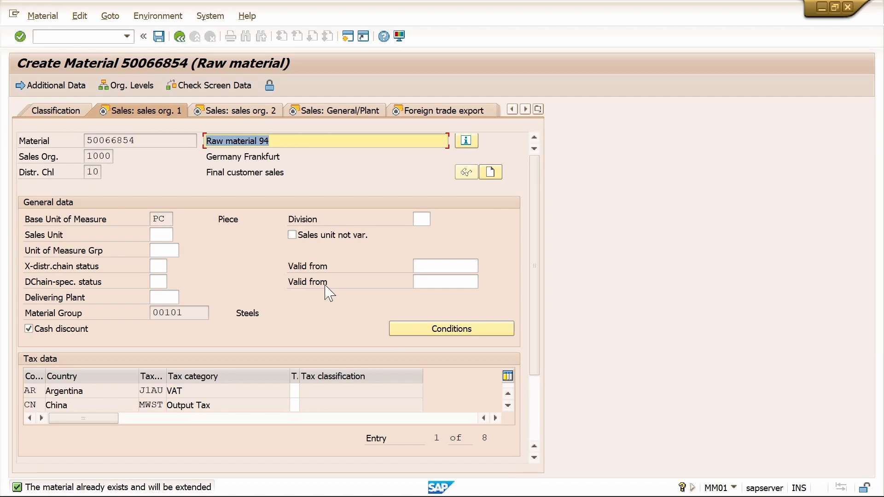
Step: Set the tax classification to 0 for all eight countries from Argentina to Netherlands and return to the main data
key(Return)
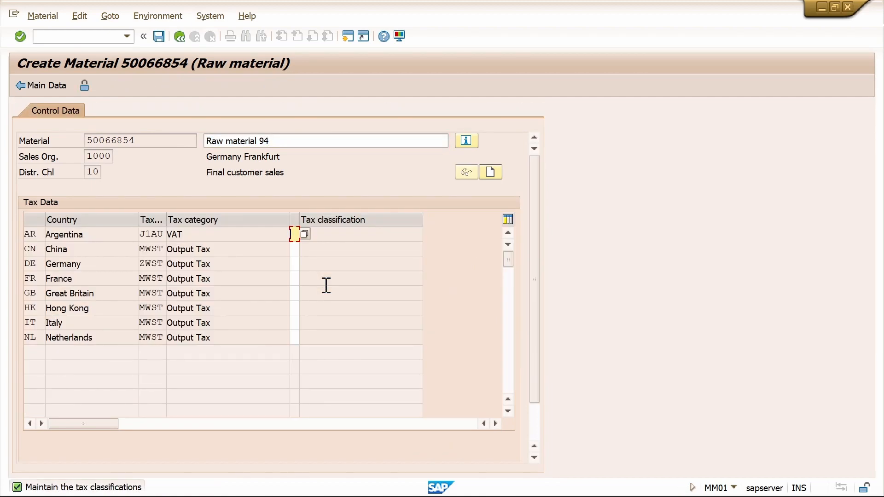
text(0)
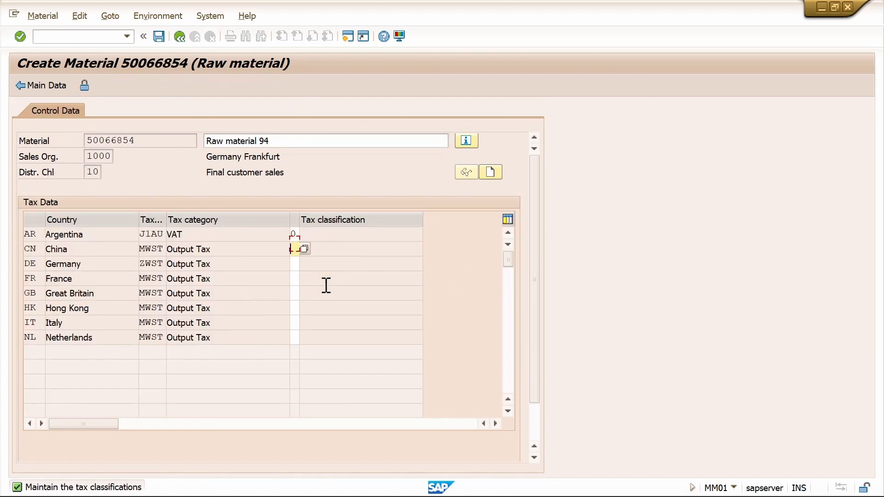
text(00000)
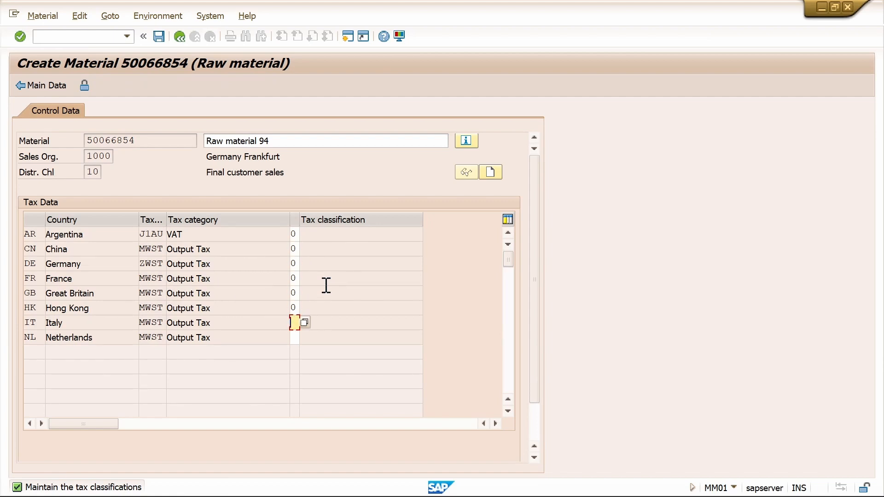
text(0)
key(Down)
text(0)
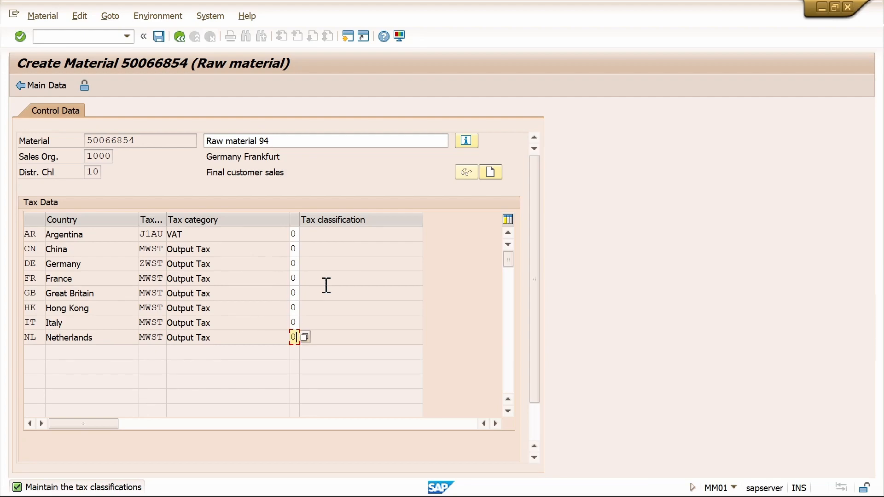
key(Return)
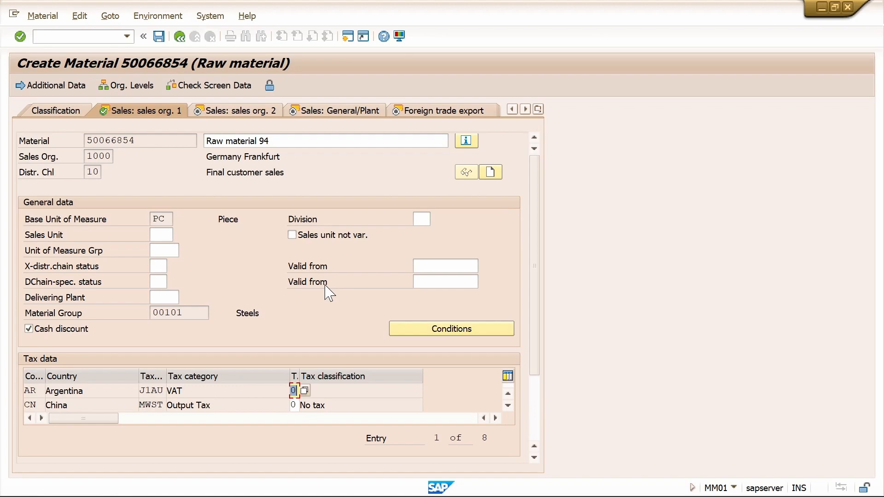
Step: Accept the two sales organization views, set the profit center to MFC-1010 in Sales: General/Plant, and proceed to Foreign trade export
key(Return)
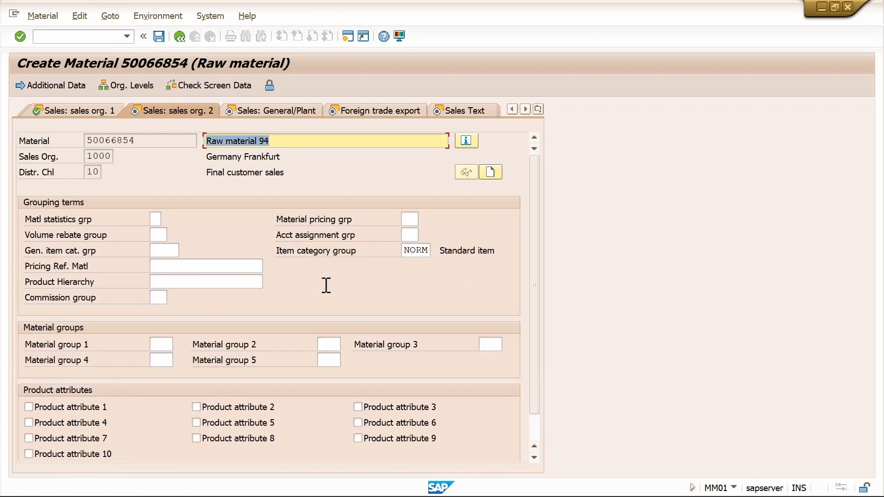
key(Return)
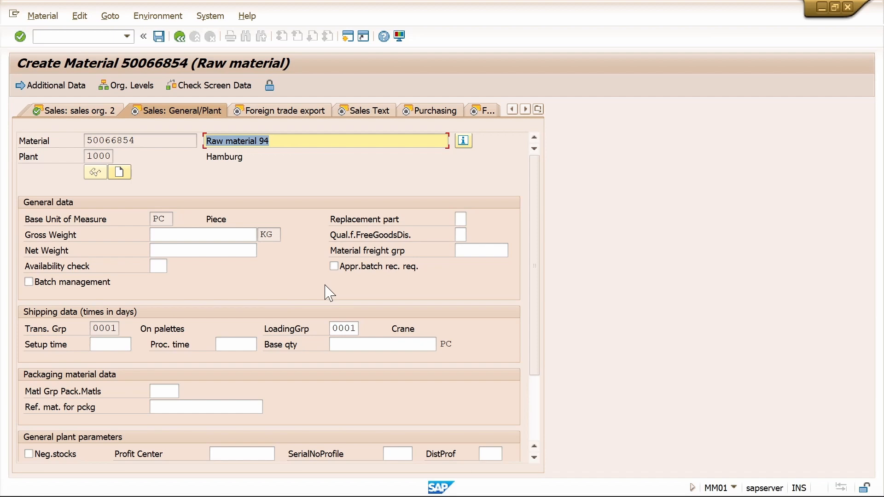
click(241, 454)
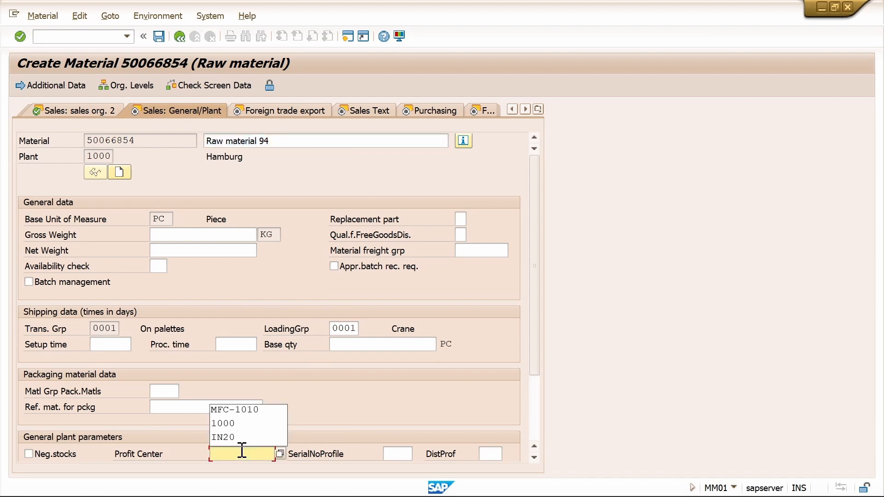
click(258, 411)
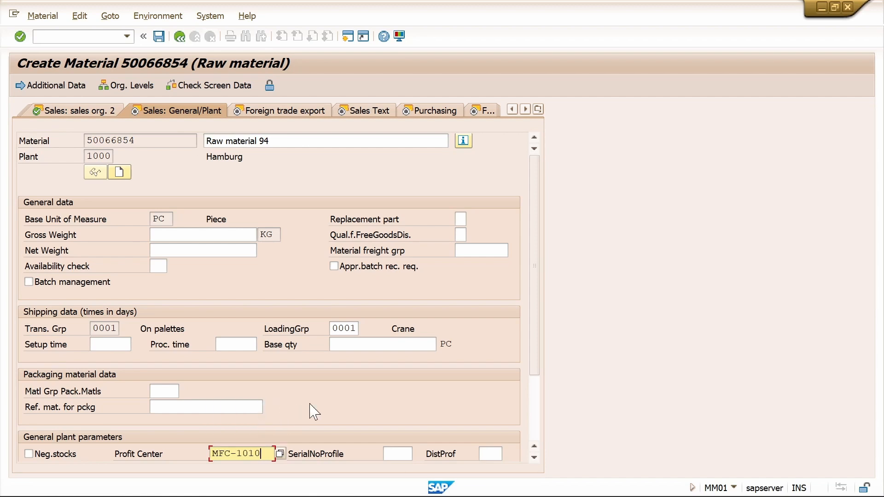
key(Return)
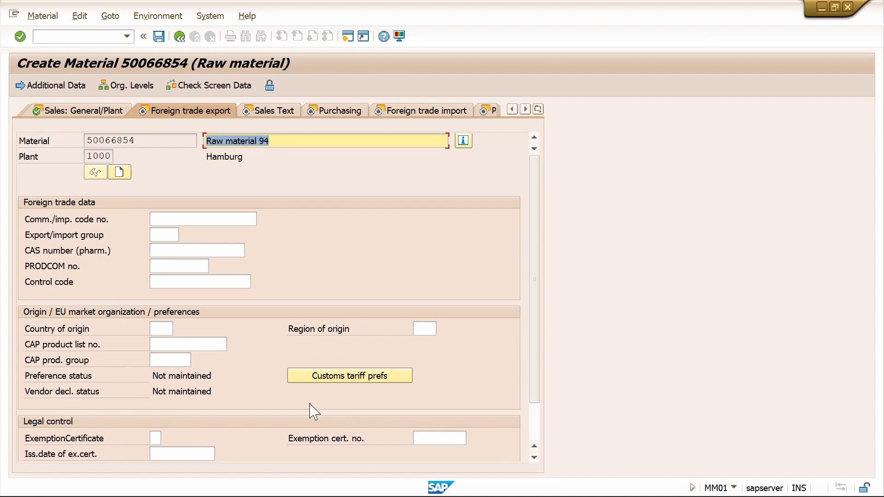
Step: Accept the Foreign trade export, Sales Text, Purchasing, Foreign trade import and Purchase Order Text views and proceed to MRP 1
key(Return)
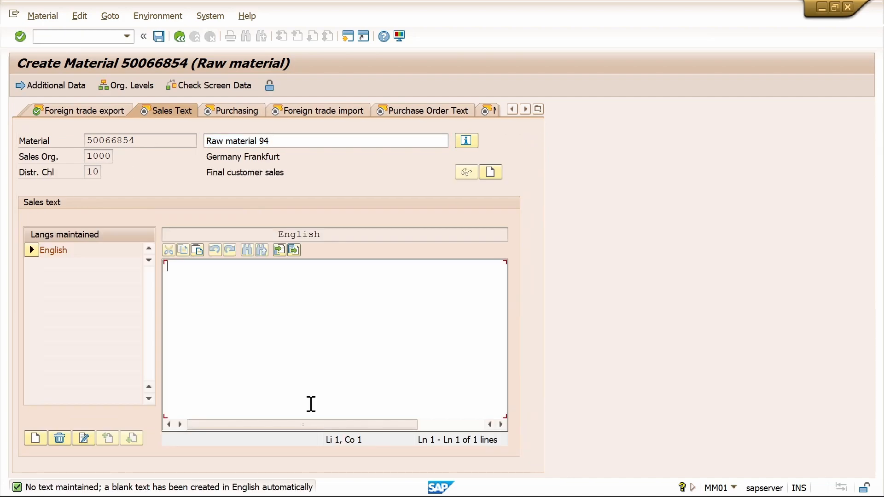
click(323, 182)
key(Return)
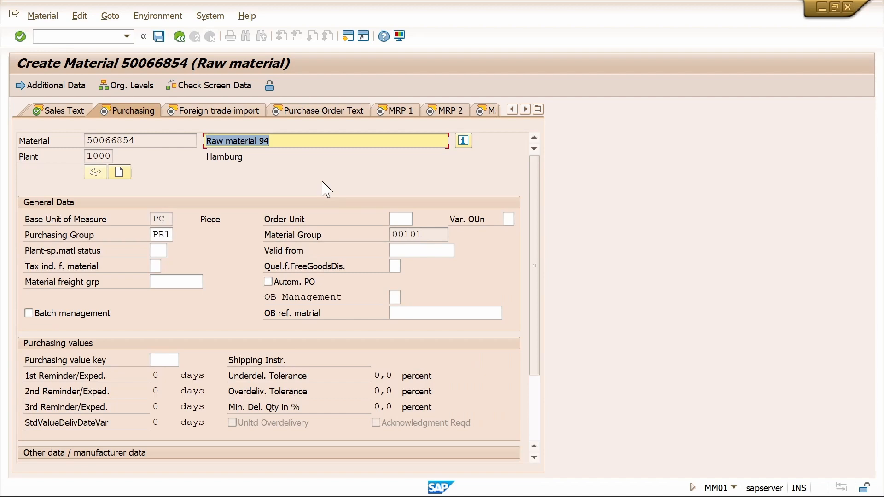
key(Return)
key(Return)
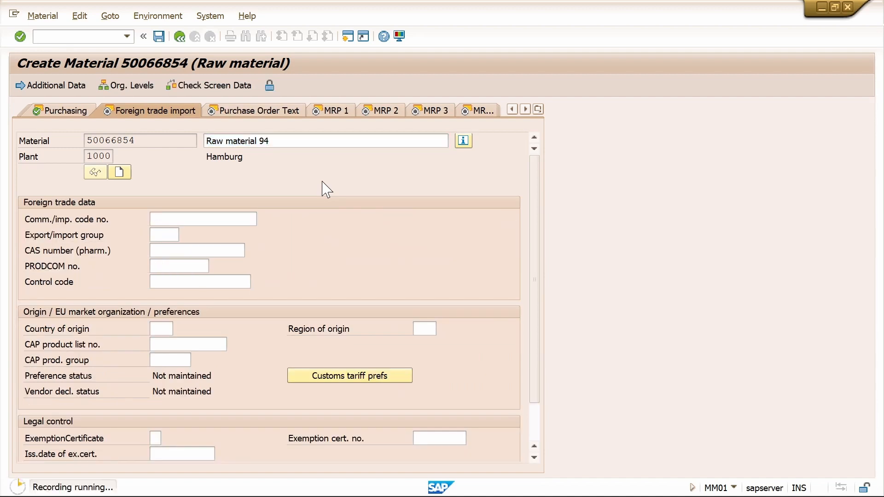
key(ctrl+slash)
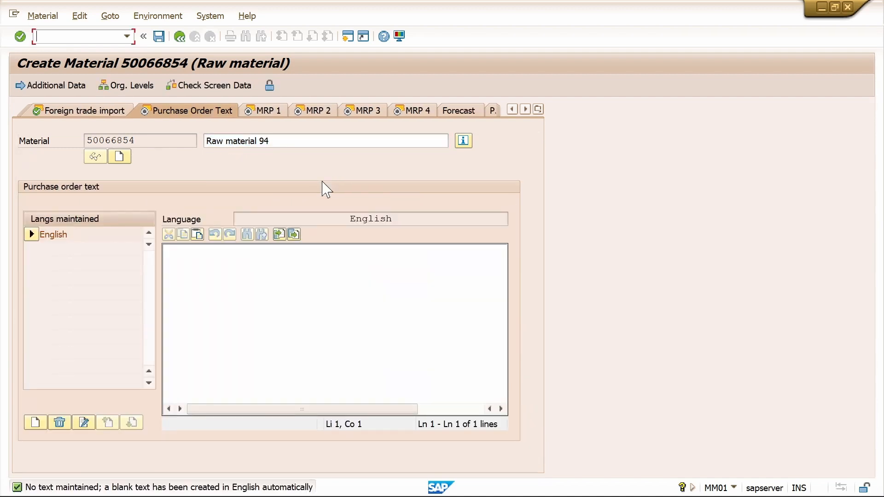
key(Return)
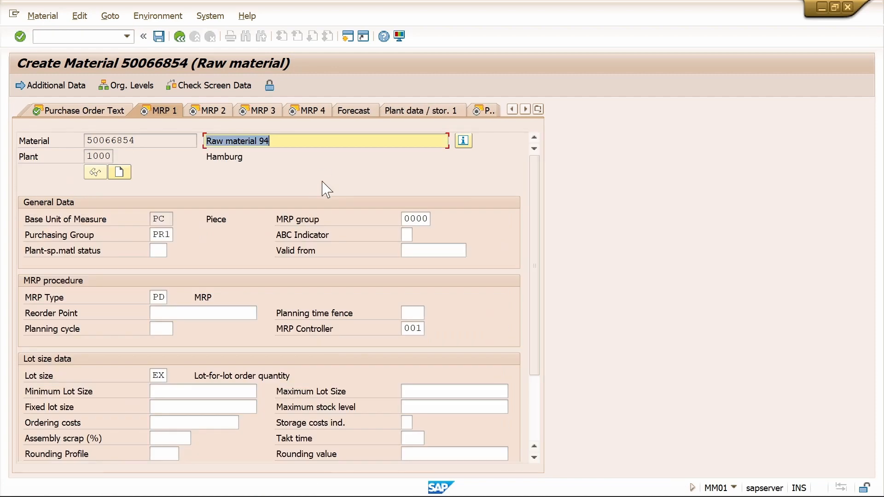
Step: Accept the data in the MRP 1 to MRP 4 and Plant data / stor. 2 views and proceed to Quality Management
key(Return)
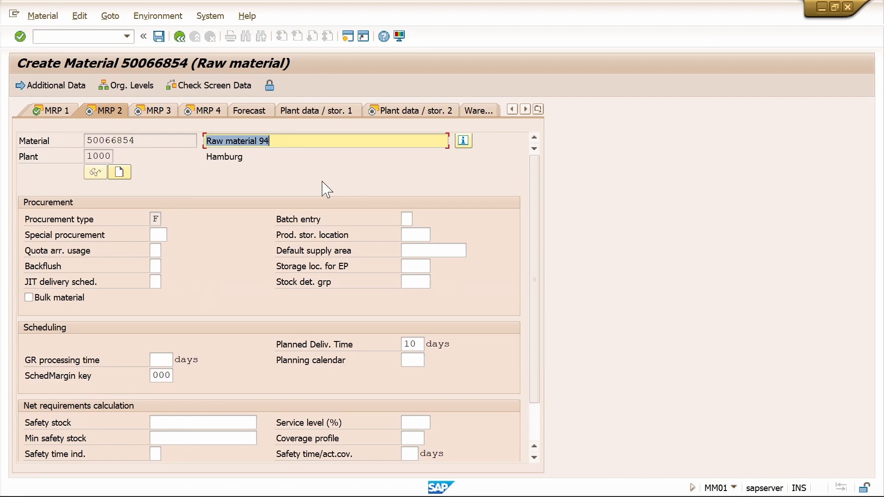
key(Return)
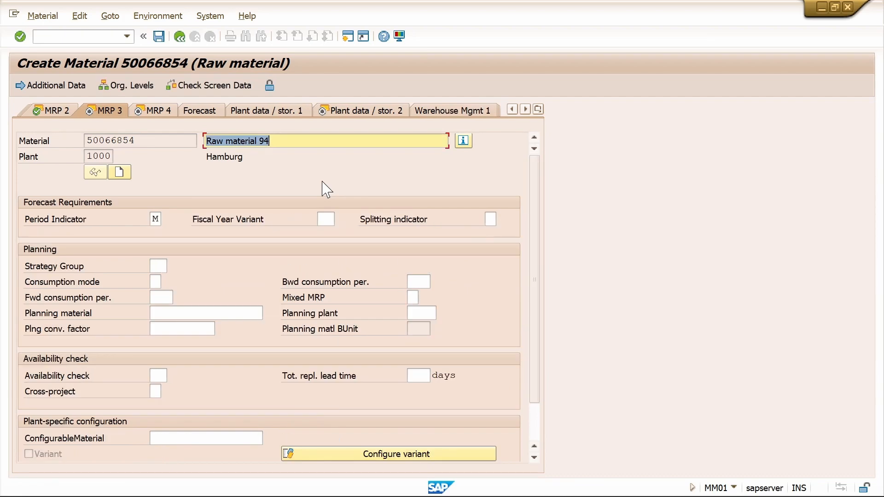
key(Return)
key(Return)
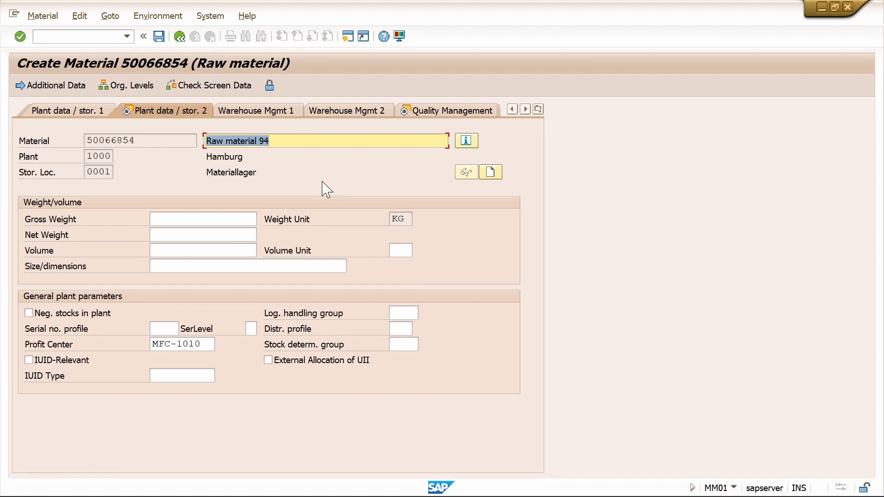
key(Return)
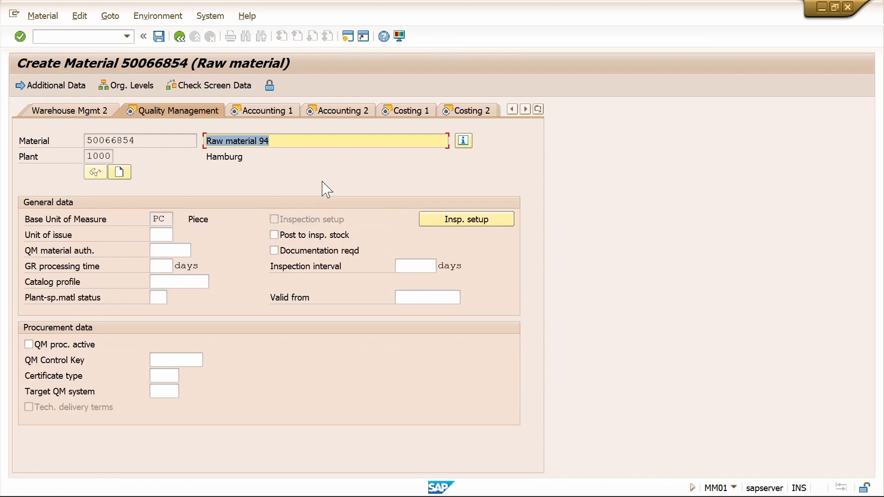
Step: Accept the Quality Management, Accounting 1 and 2, and Costing 1 and 2 views, continuing past the last data screen
key(Return)
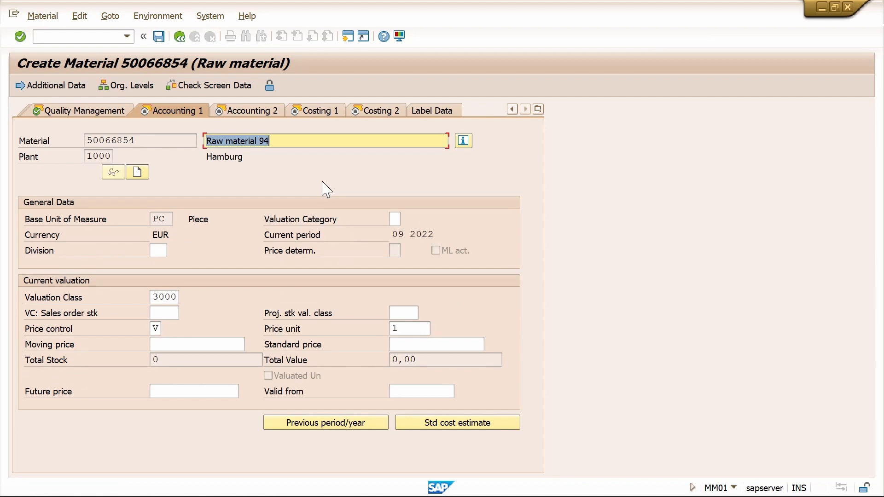
key(Return)
key(Return)
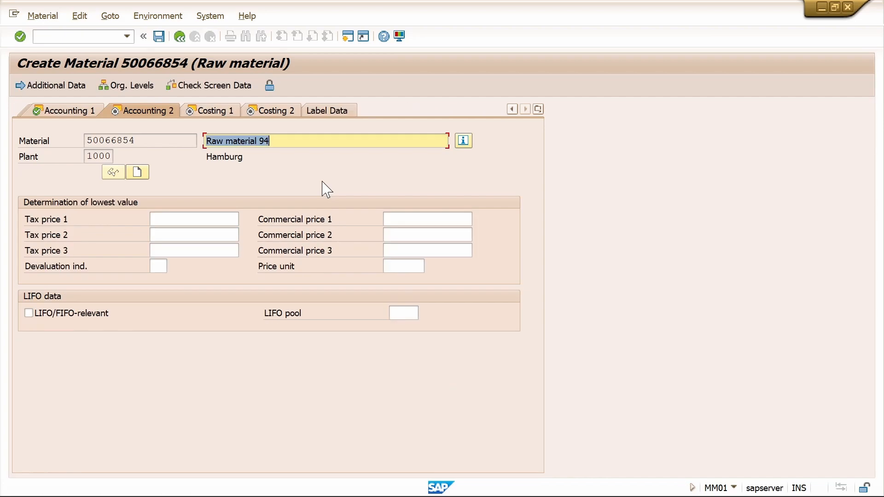
key(Return)
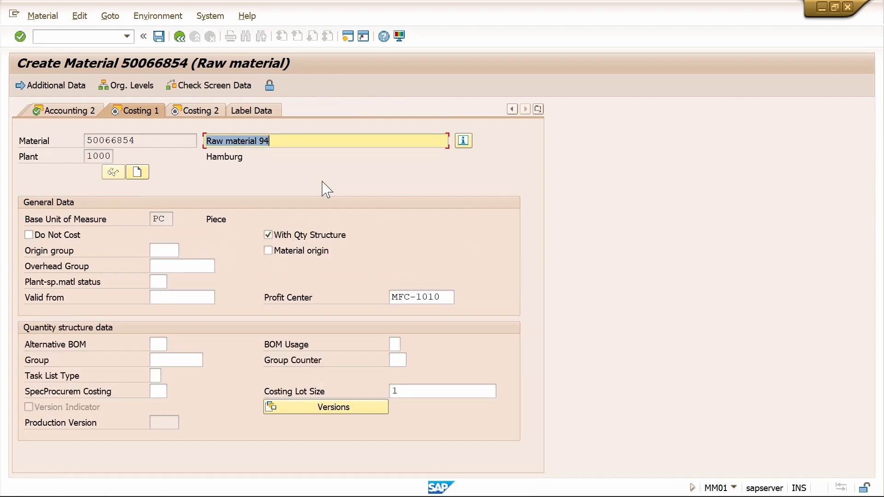
key(Return)
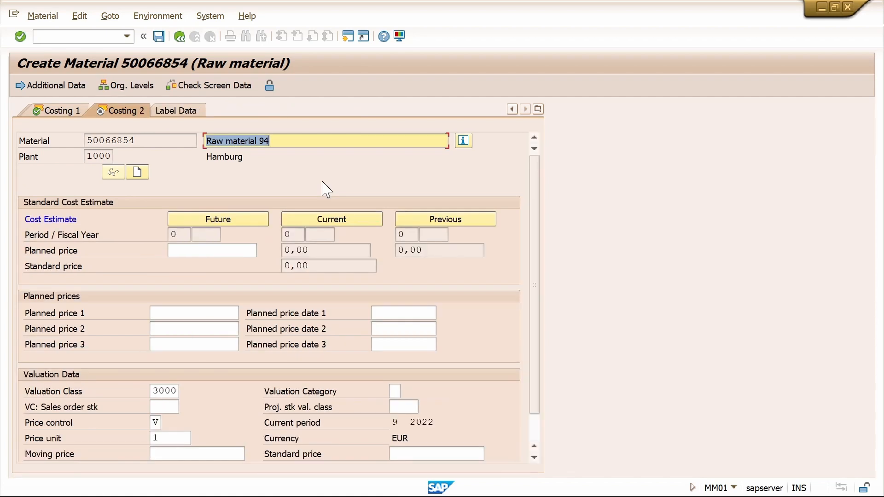
key(Return)
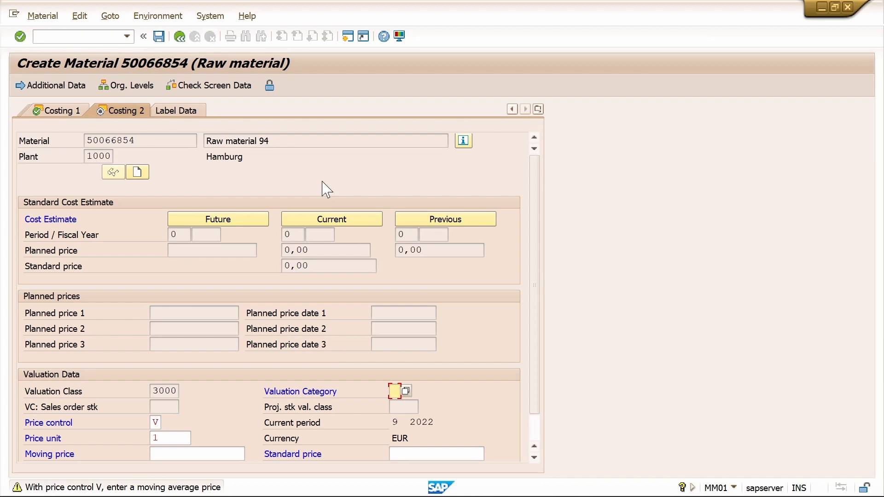
key(Return)
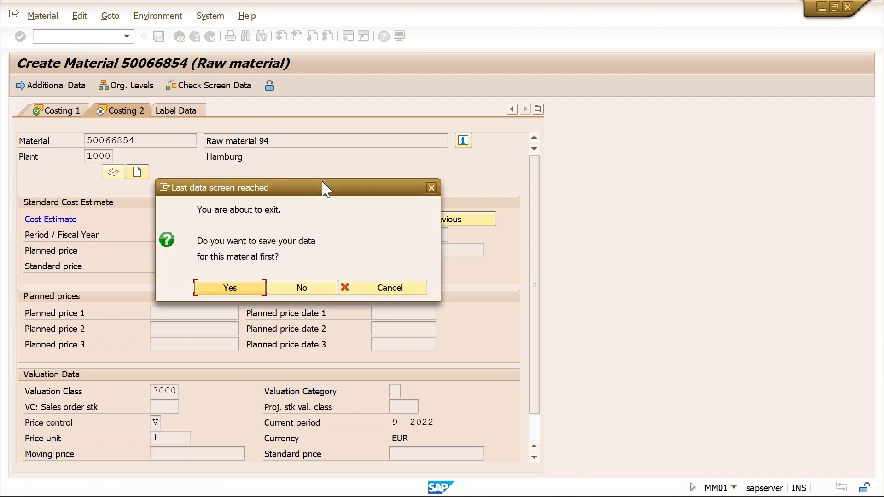
Step: Save the material to end the MM01 recording and assign default names to all recorded screen fields
click(235, 287)
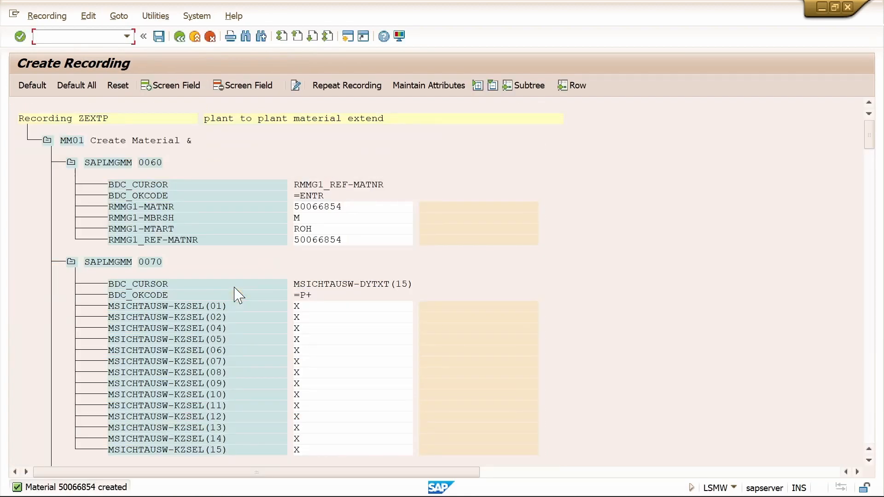
click(77, 86)
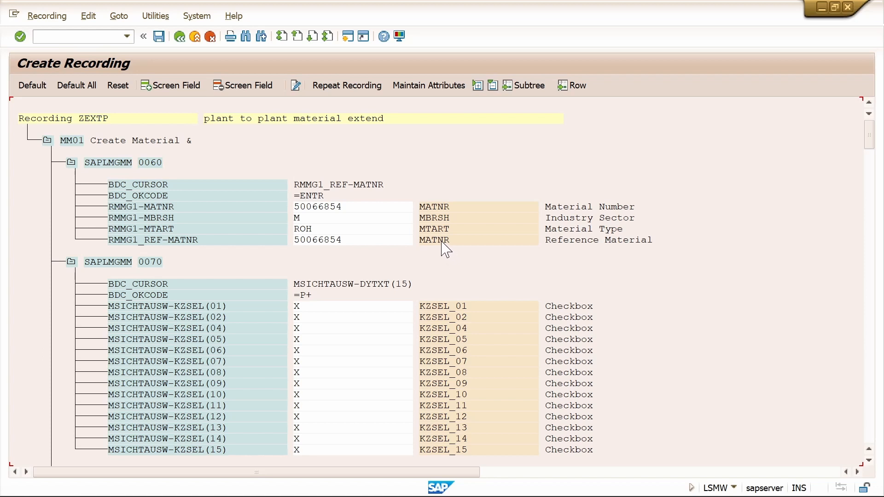
Step: Rename the Reference Material field RMMG1_REF-MATNR to RMATNR in insert mode
click(801, 490)
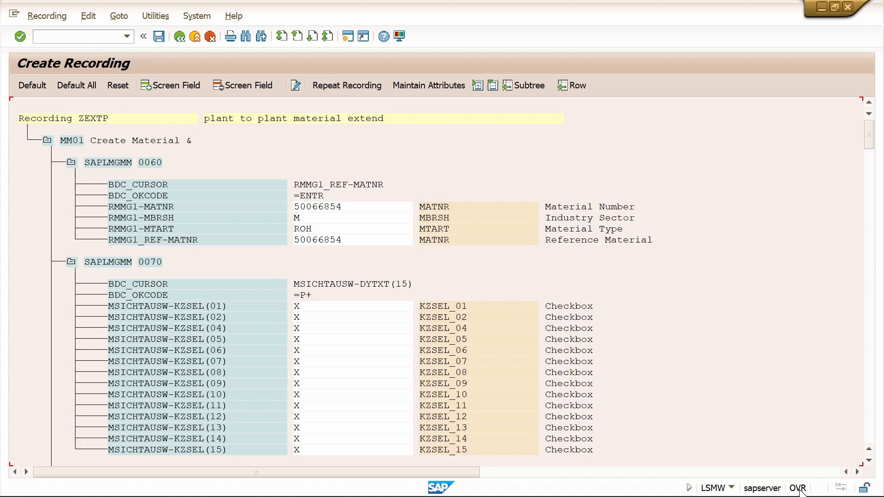
click(800, 489)
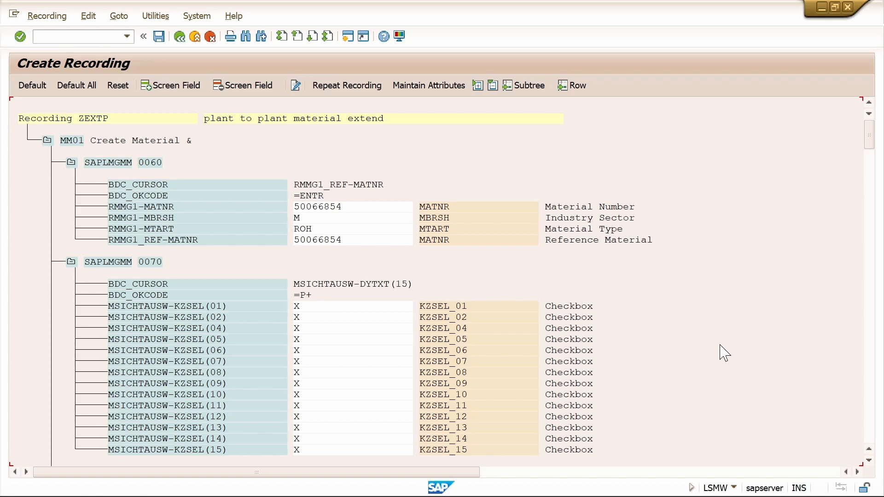
double_click(437, 241)
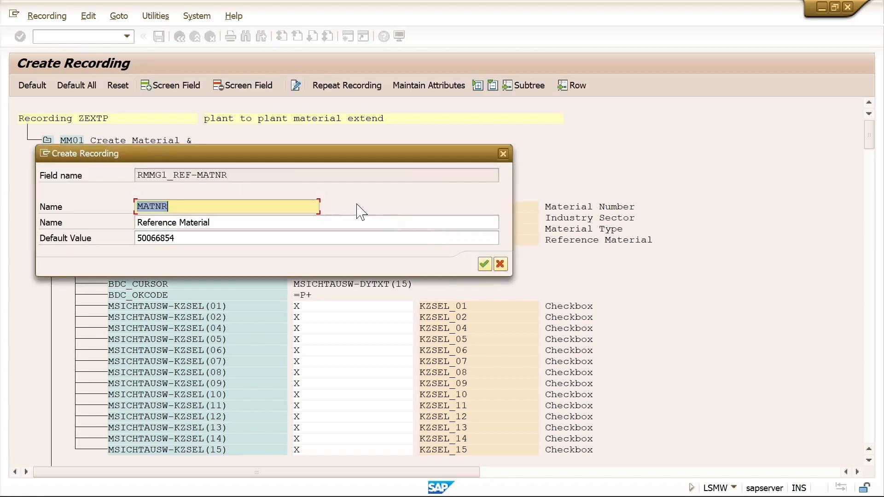
key(Left)
key(Left)
key(Left)
key(Left)
key(Left)
text(R)
click(484, 263)
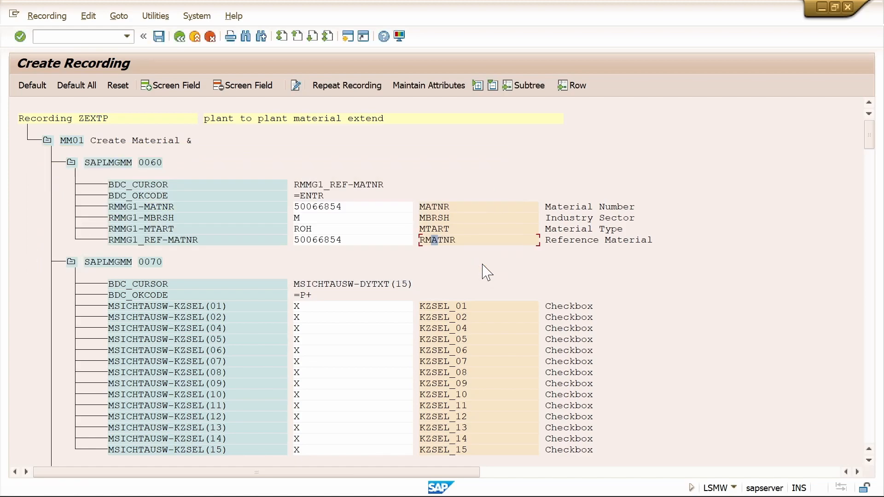
Step: Rename the Reference plant field RMMG1_REF-WERKS on screen SAPLMGMM 0080 to RWERKS
scroll(483, 272, down, 4)
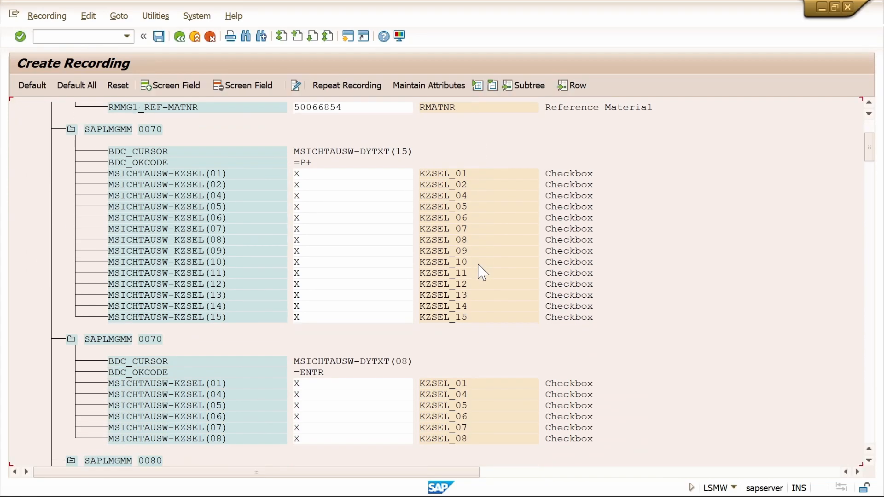
scroll(483, 271, down, 5)
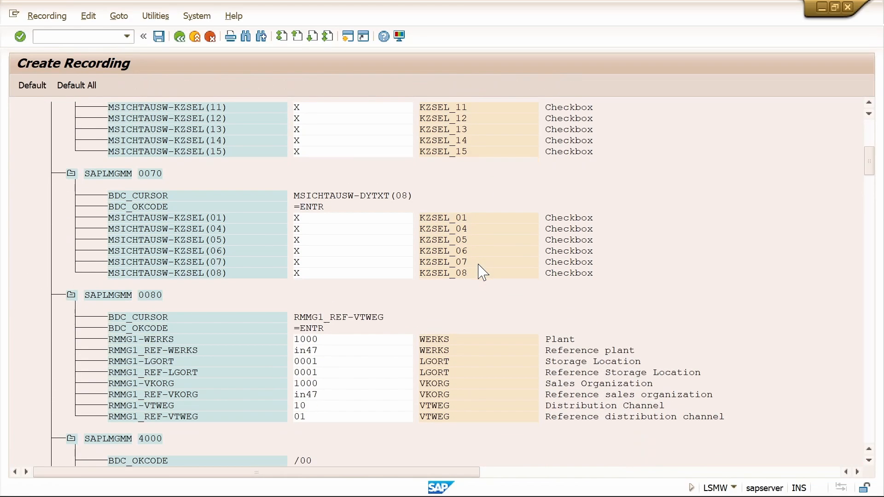
scroll(482, 272, down, 2)
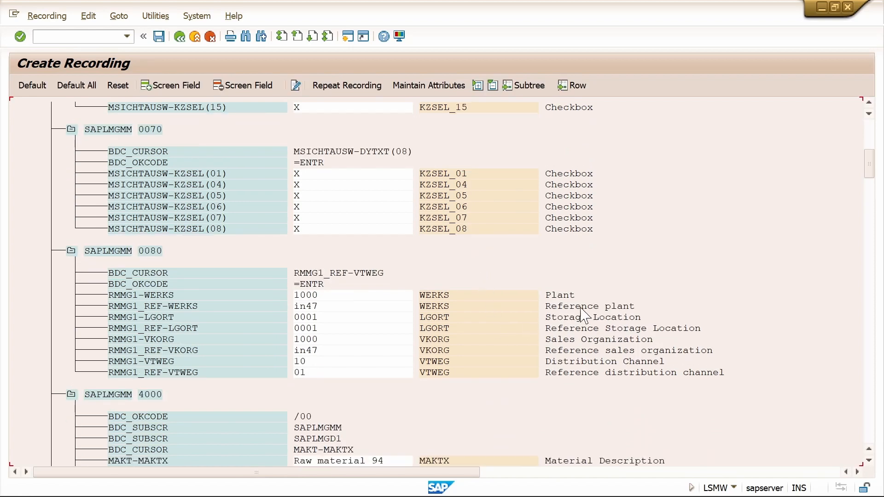
double_click(434, 306)
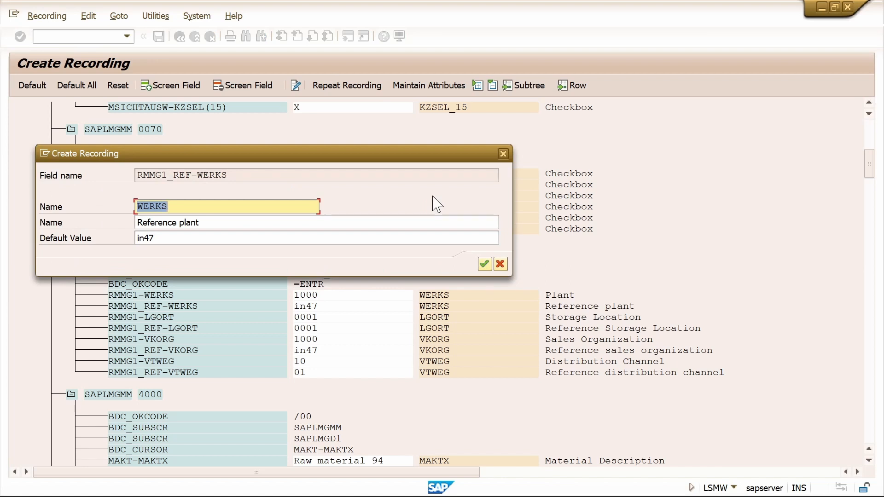
key(Left)
key(Left)
key(Left)
key(Left)
key(Left)
text(R)
click(484, 264)
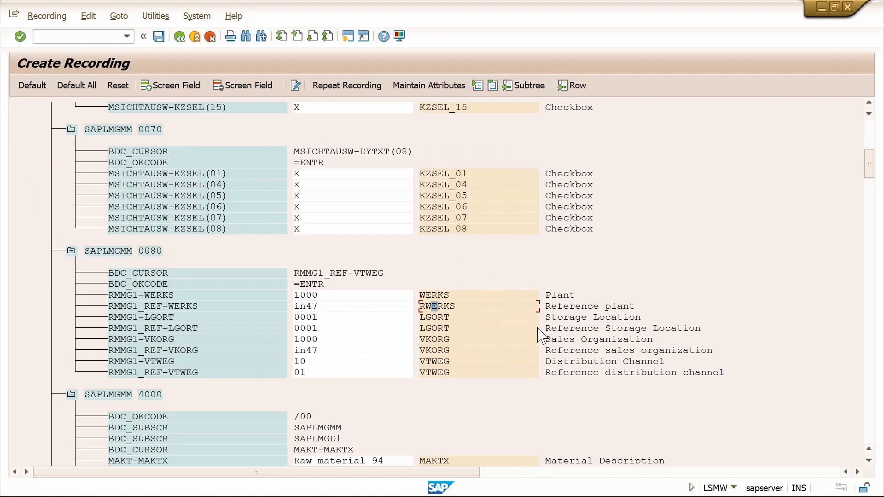
Step: Rename the Reference Storage Location field RMMG1_REF-LGORT to RLGORT
double_click(431, 330)
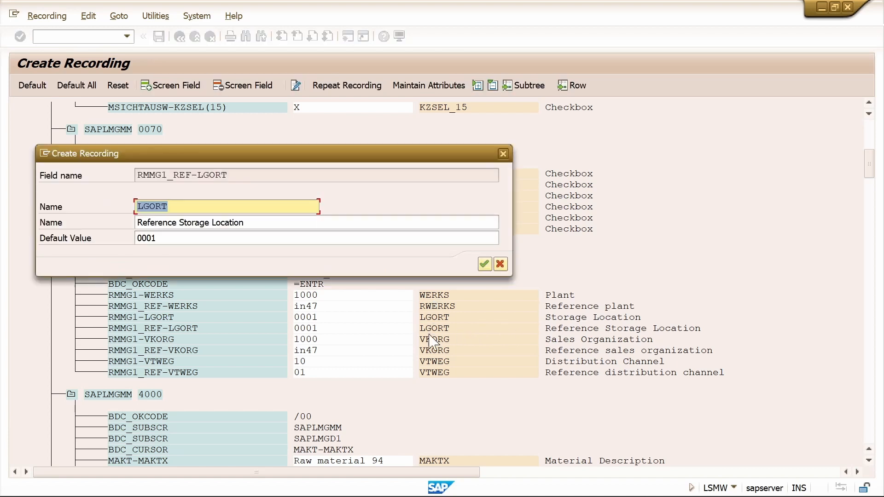
key(Left)
key(Left)
key(Left)
key(Left)
key(Left)
text(R)
click(485, 266)
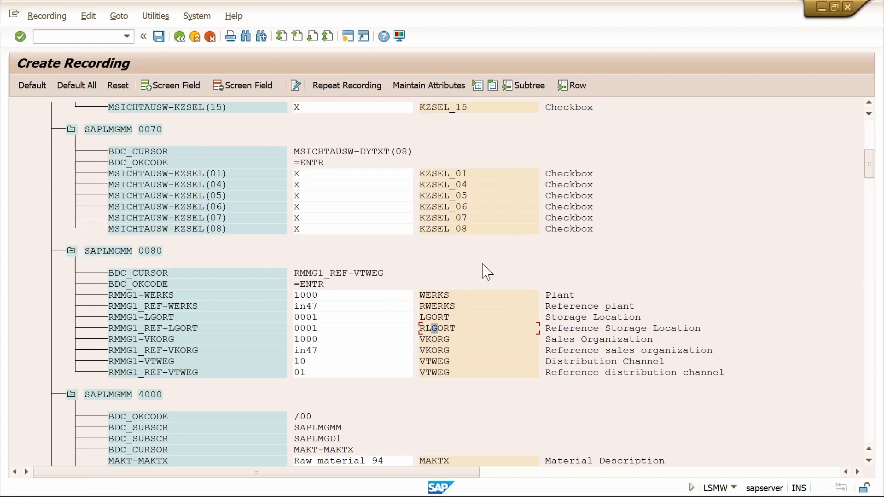
Step: Rename the Reference sales organization field RMMG1_REF-VKORG to RVKORG
double_click(436, 350)
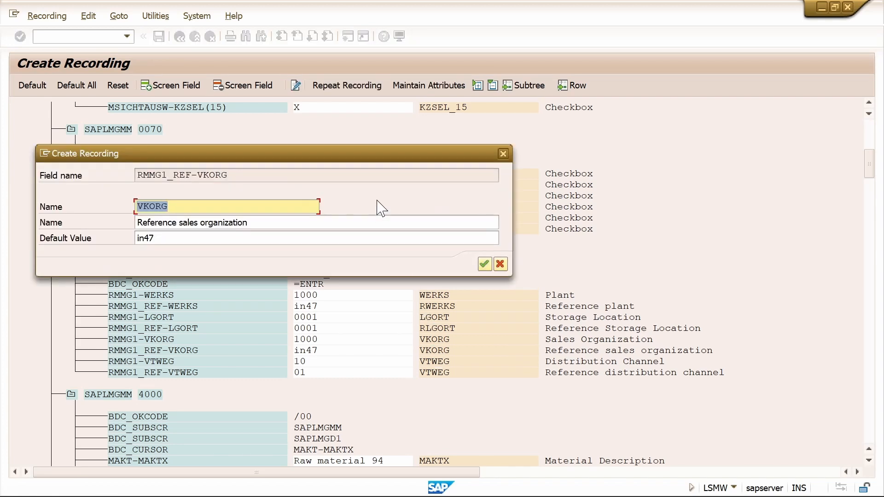
key(Home)
text(R)
click(484, 264)
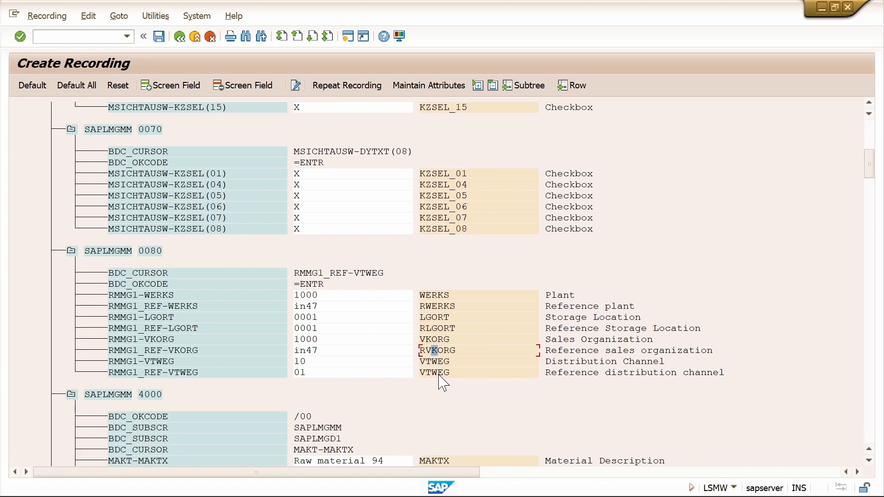
Step: Rename the Reference distribution channel field RMMG1_REF-VTWEG to RVTWEG
double_click(440, 373)
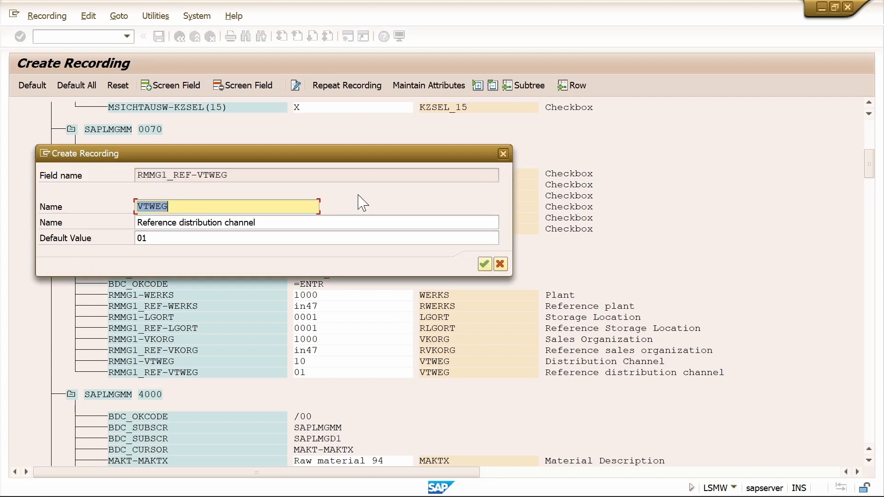
key(Left)
key(Left)
key(Left)
key(Left)
key(Left)
text(R)
click(485, 266)
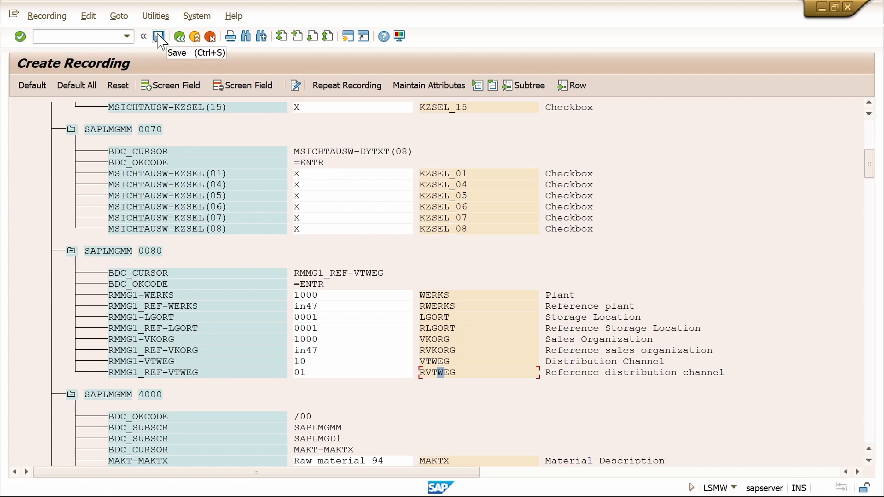
Step: Check the remaining recorded fields, save the recording and return to the object attributes
scroll(395, 231, down, 3)
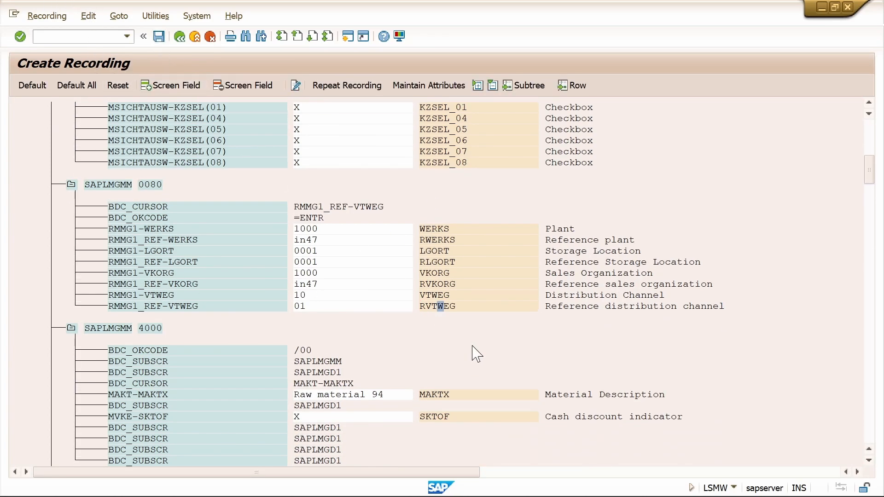
scroll(475, 352, down, 6)
scroll(476, 354, down, 7)
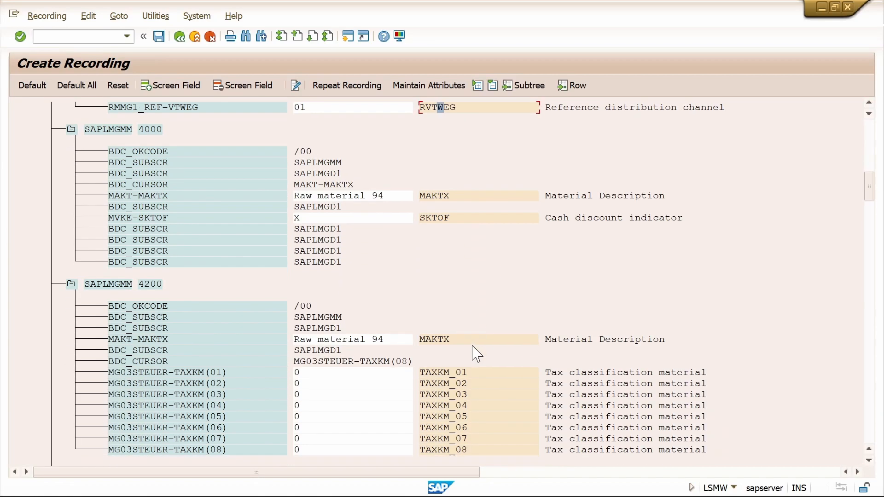
scroll(477, 354, down, 2)
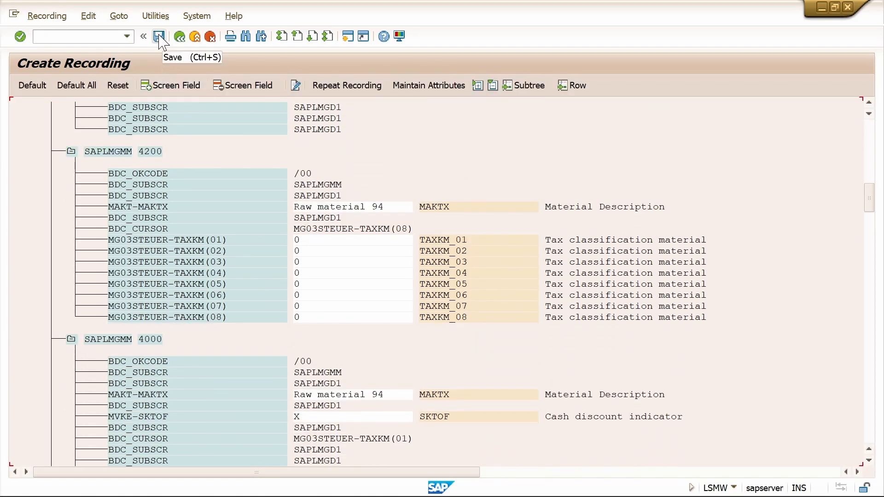
click(178, 37)
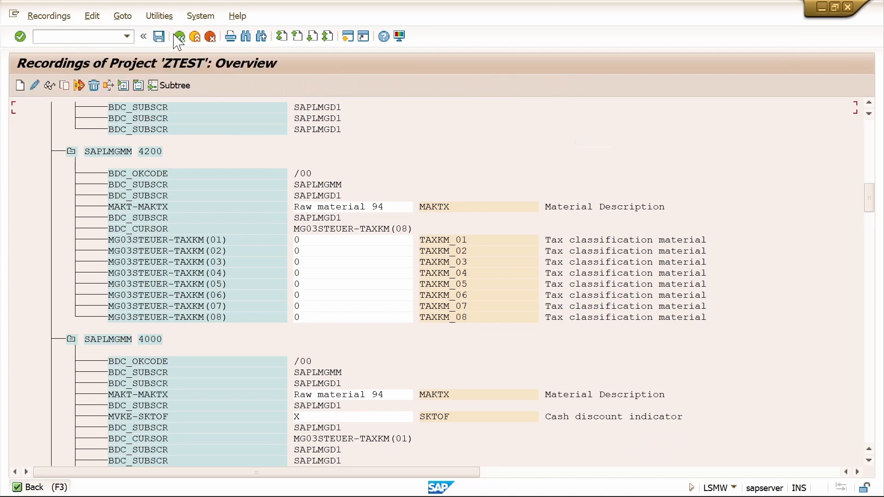
click(179, 37)
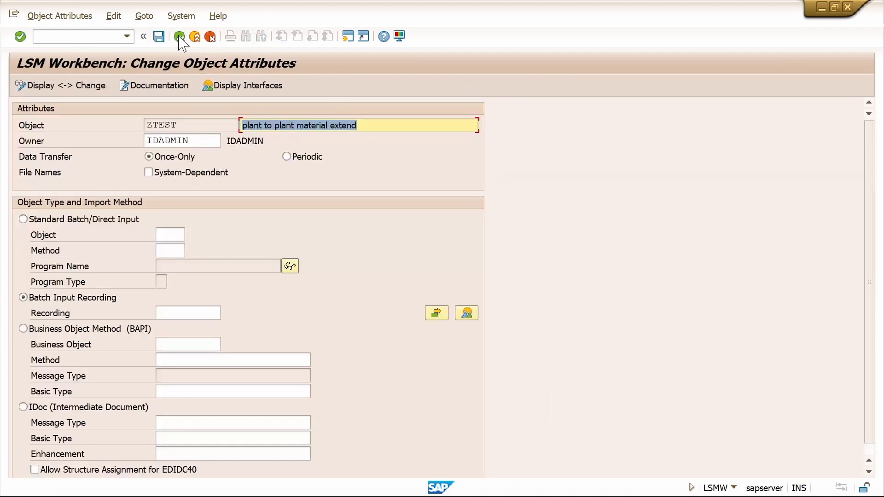
Step: Assign the batch input recording ZEXTP to object ZTEST, save the attributes and return to the process steps
click(191, 313)
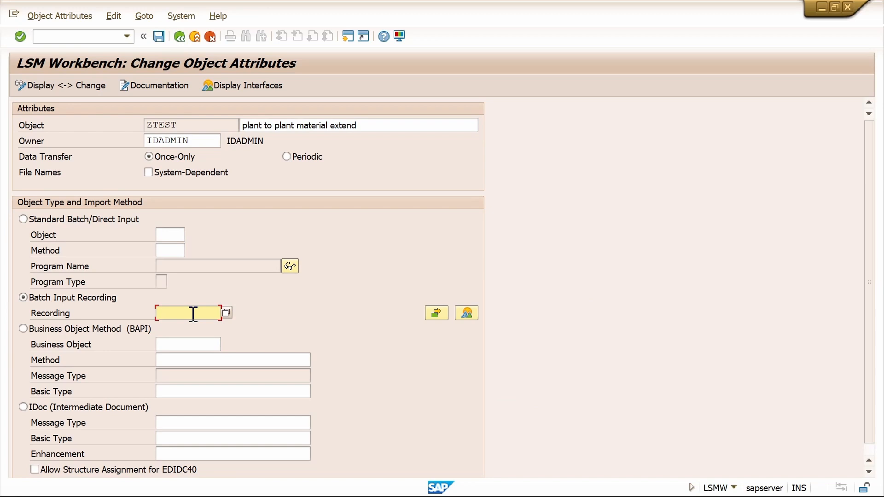
click(226, 314)
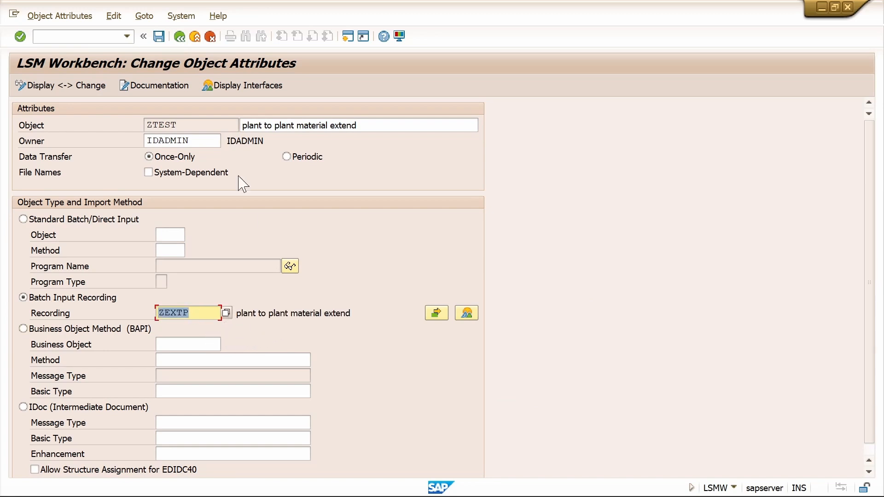
click(159, 35)
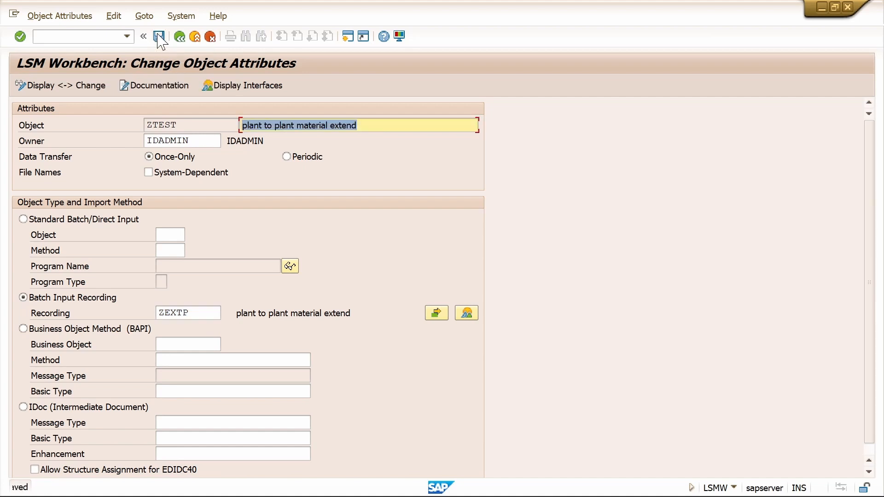
click(180, 37)
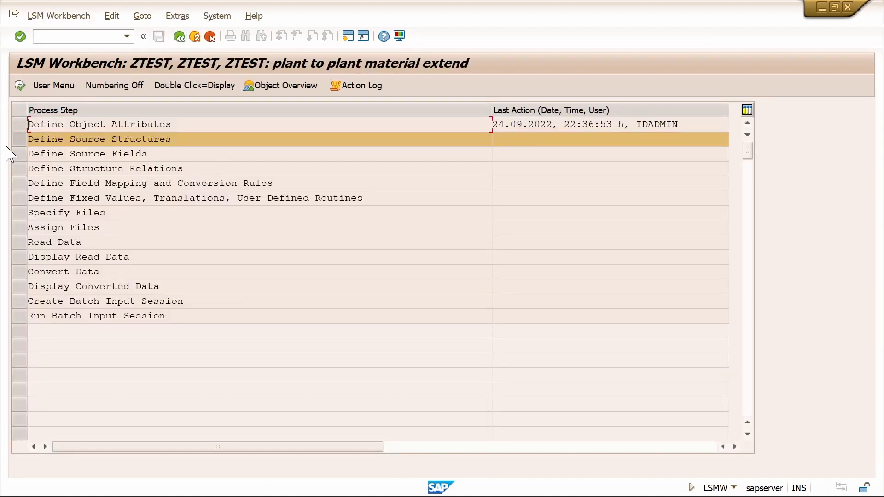
Step: Create the source structure YEXT with the description "plant to plant material extend", save it and return to the process steps
click(20, 86)
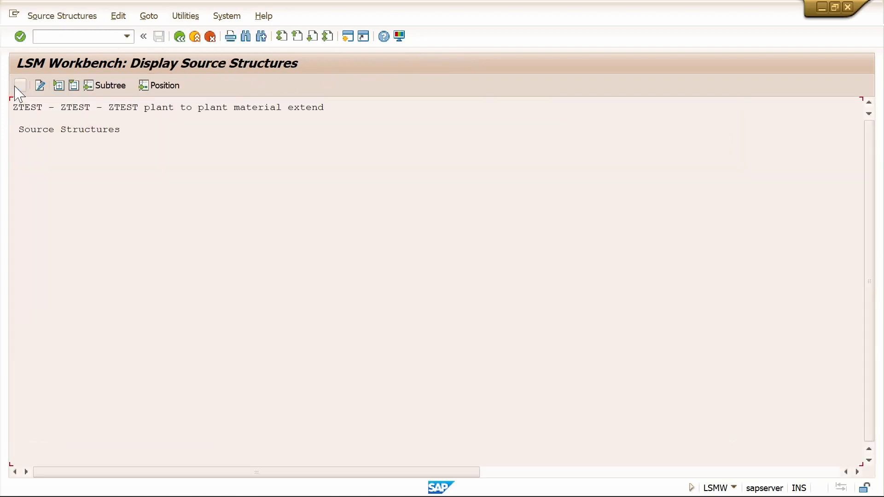
click(20, 86)
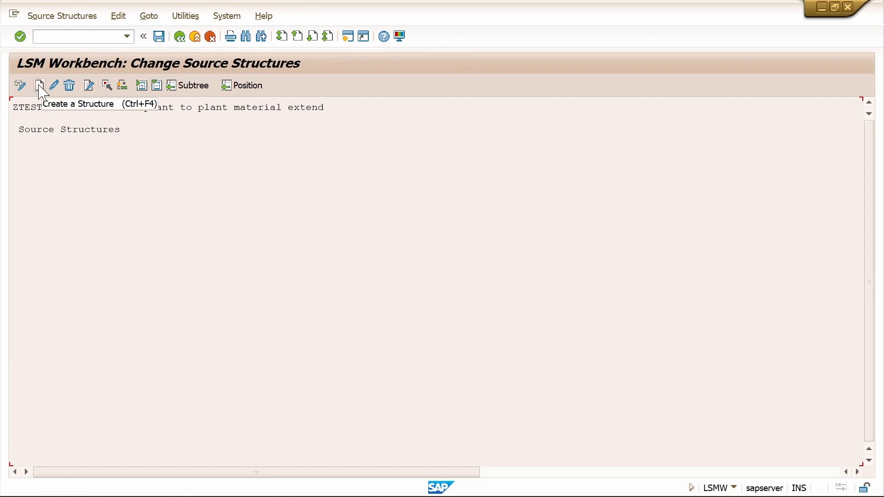
click(39, 88)
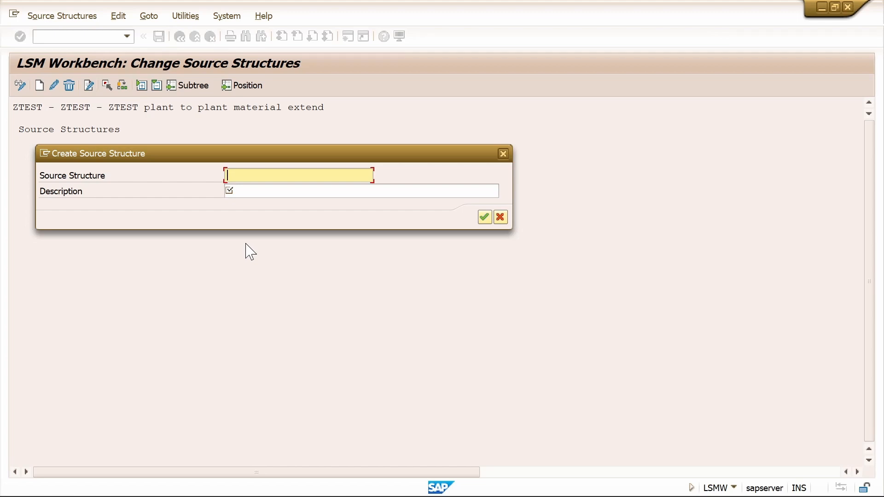
text(YEXT)
key(Tab)
key(super+v)
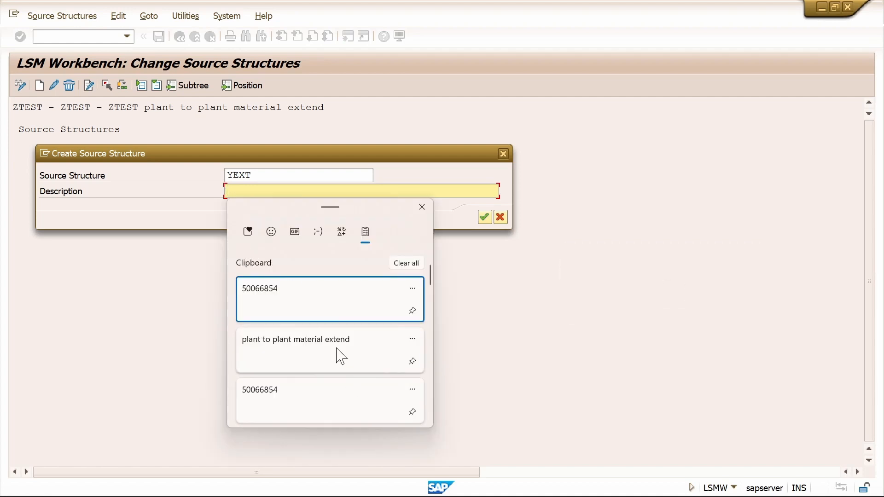
click(340, 355)
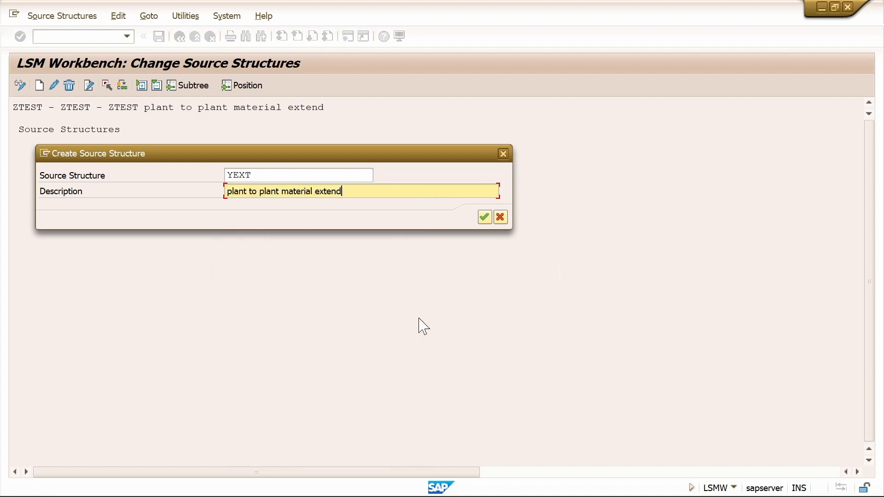
click(484, 217)
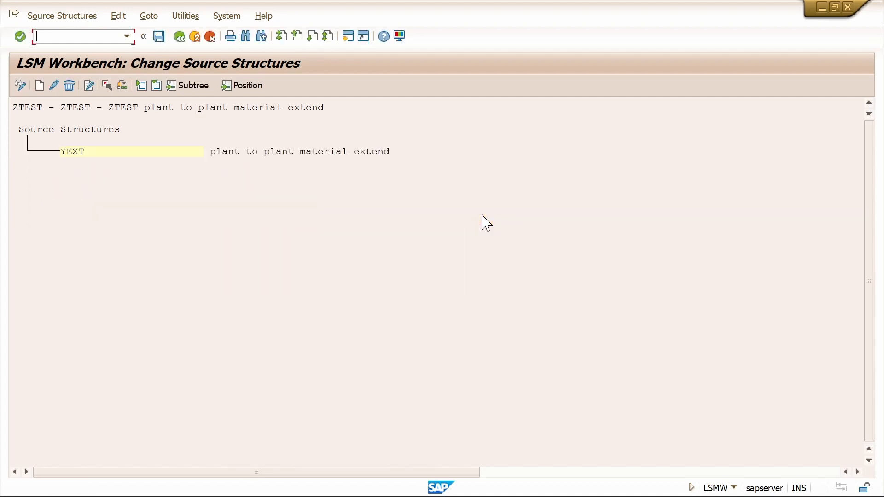
click(160, 37)
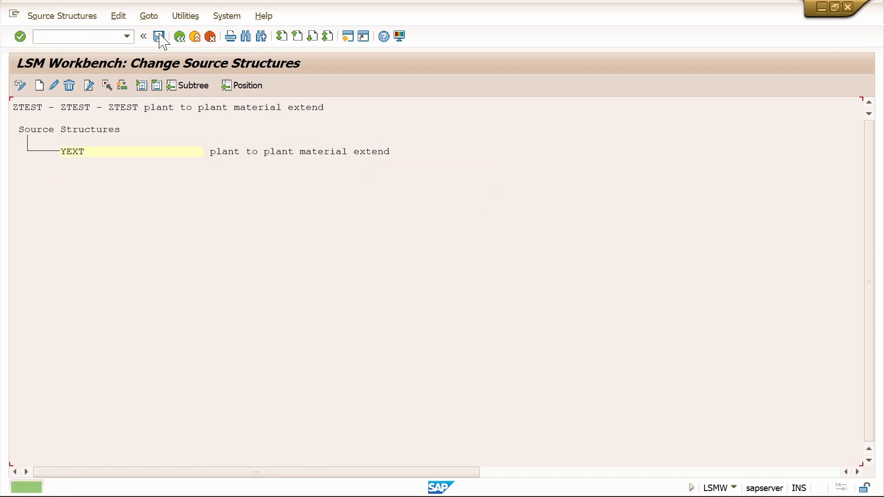
click(180, 37)
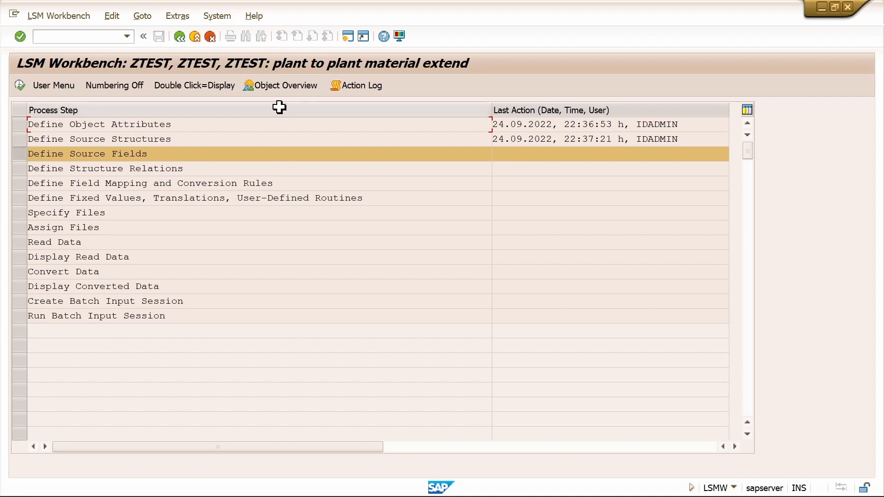
Step: Display the object overview as a table and copy the MATNR through LOSGR rows from target field name to target length
click(293, 87)
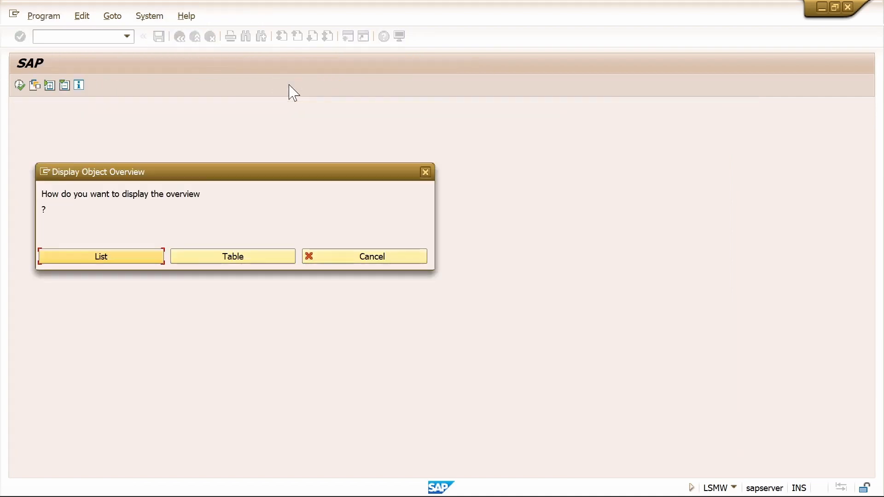
click(234, 258)
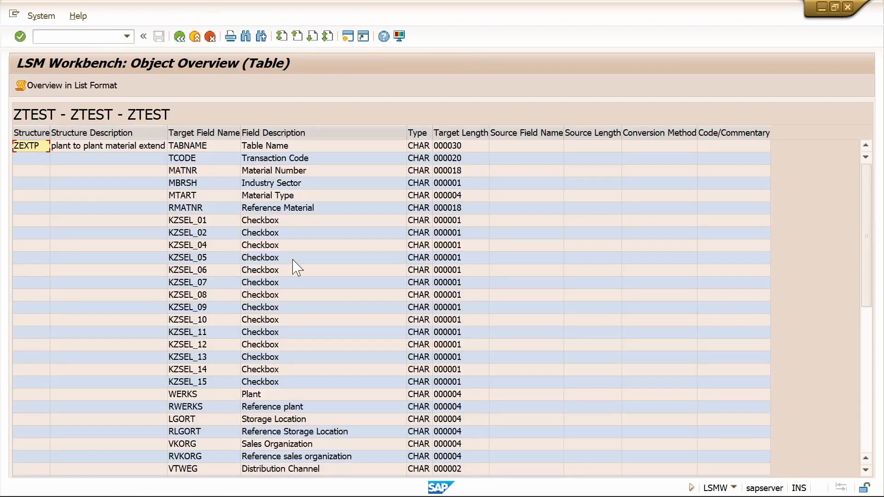
click(184, 171)
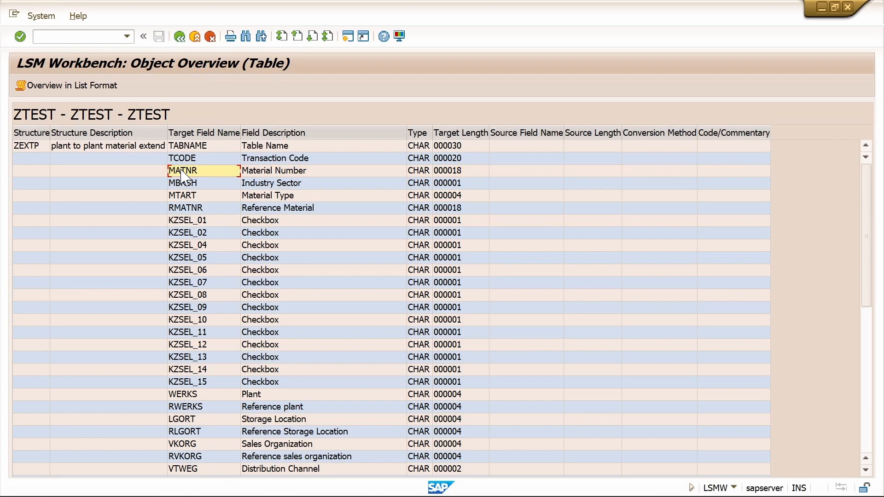
key(ctrl+y)
drag(182, 171, 453, 489)
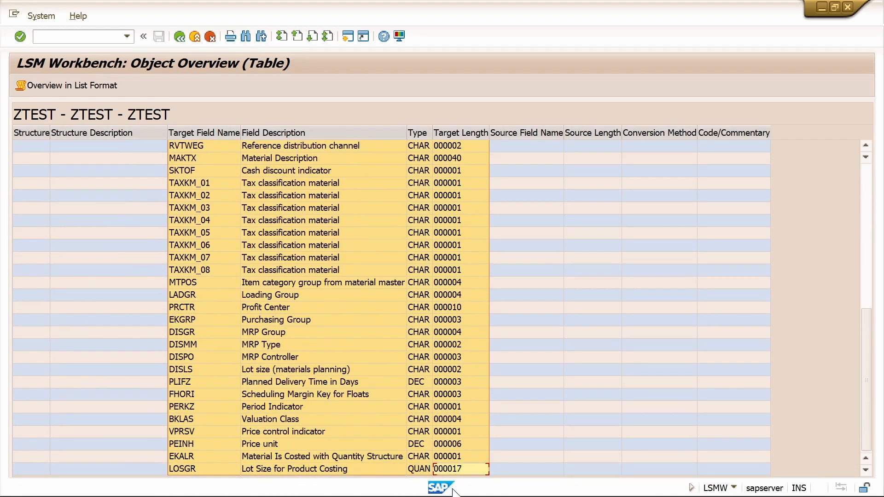
key(ctrl+c)
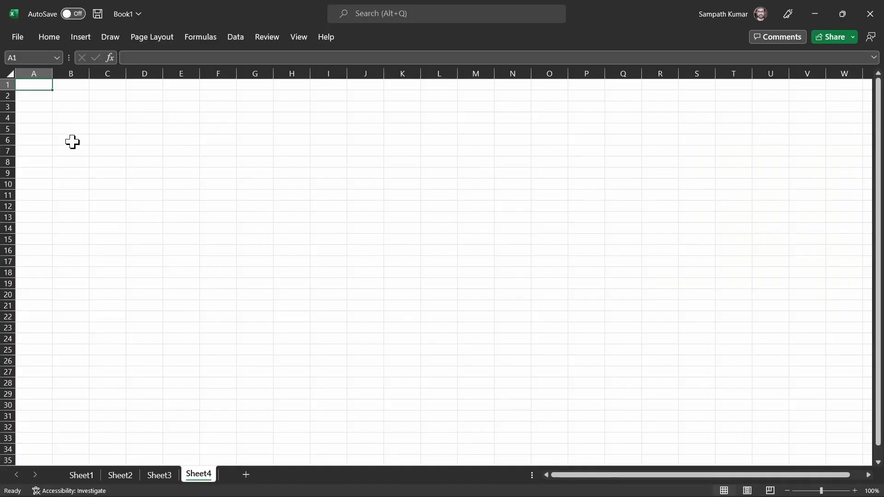
Step: Switch to Excel and paste the copied field list into Sheet4 starting at cell A1
key(ctrl+v)
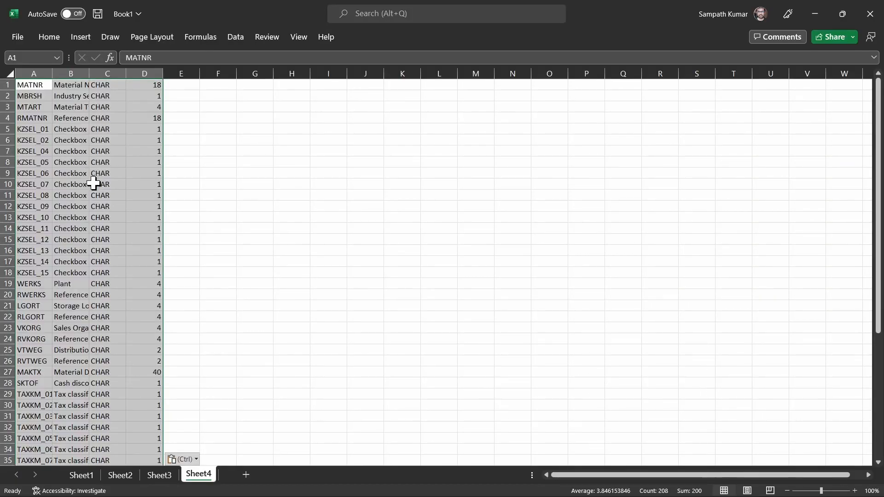
ctrl+scroll(21, 161, up, 4)
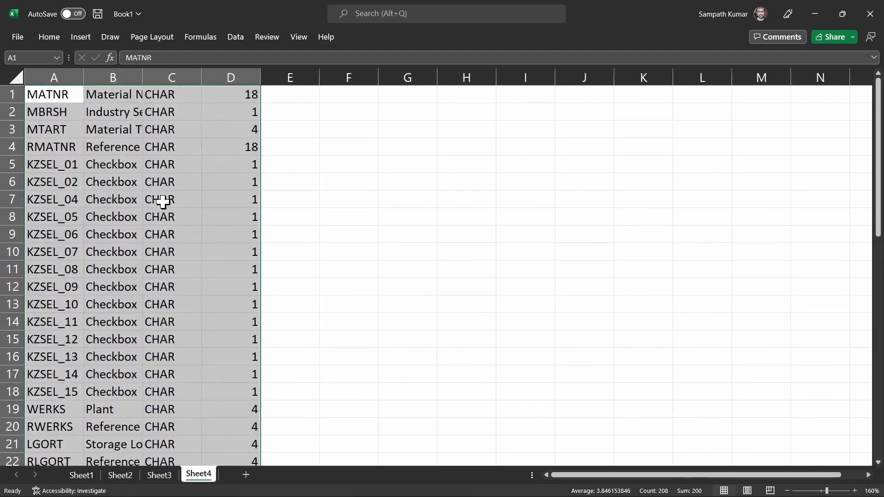
click(101, 171)
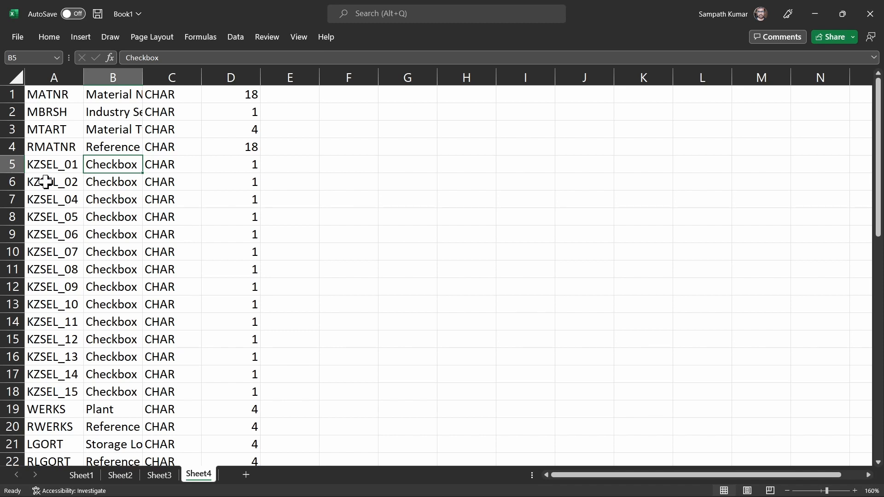
Step: Delete the checkbox rows KZSEL_01 through KZSEL_15 and fit column B's width to the field descriptions
drag(48, 166, 252, 391)
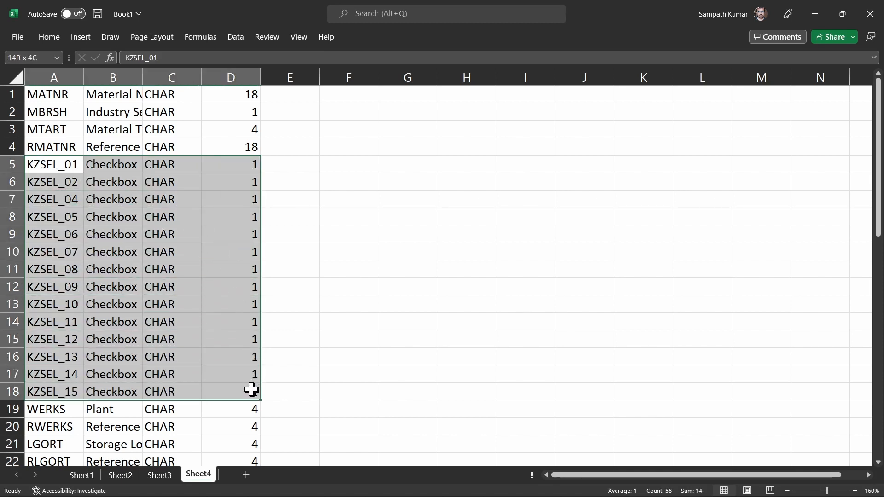
drag(5, 170, 22, 391)
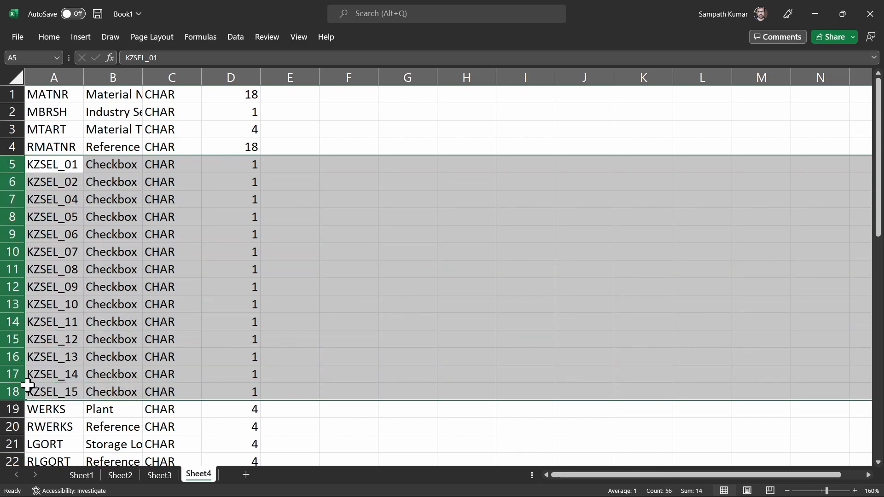
key(ctrl+minus)
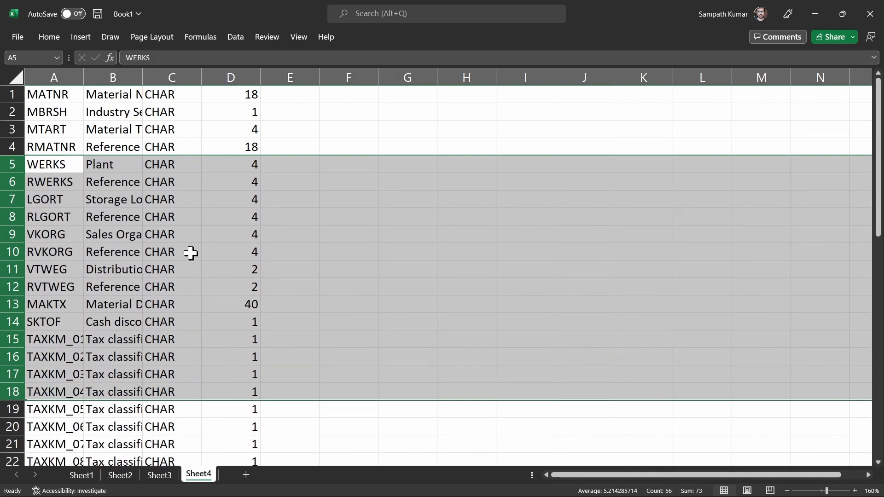
double_click(143, 77)
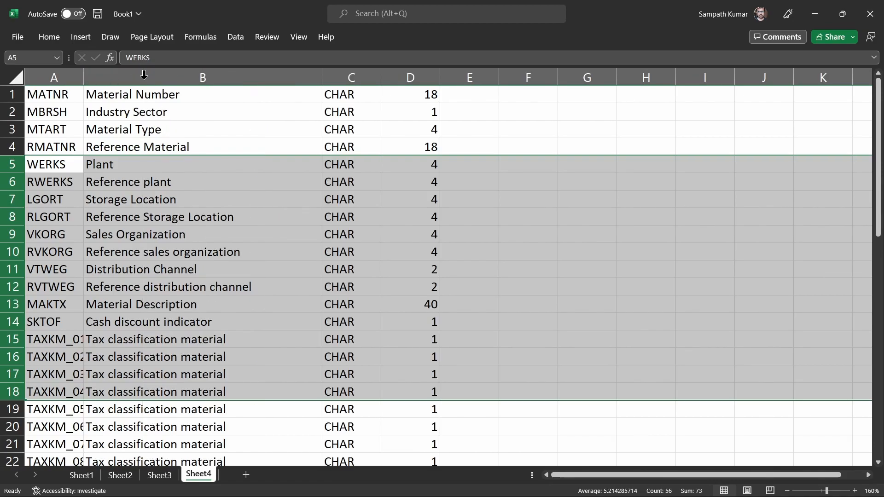
click(187, 213)
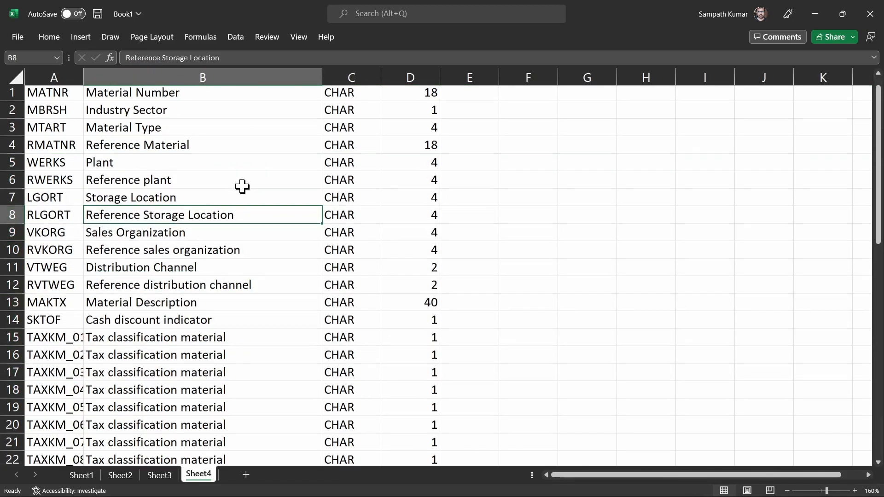
Step: Delete the rows for MTPOS, LADGR, EKGRP, DISGR and DISMM from the field list
scroll(241, 186, down, 2)
scroll(242, 227, down, 2)
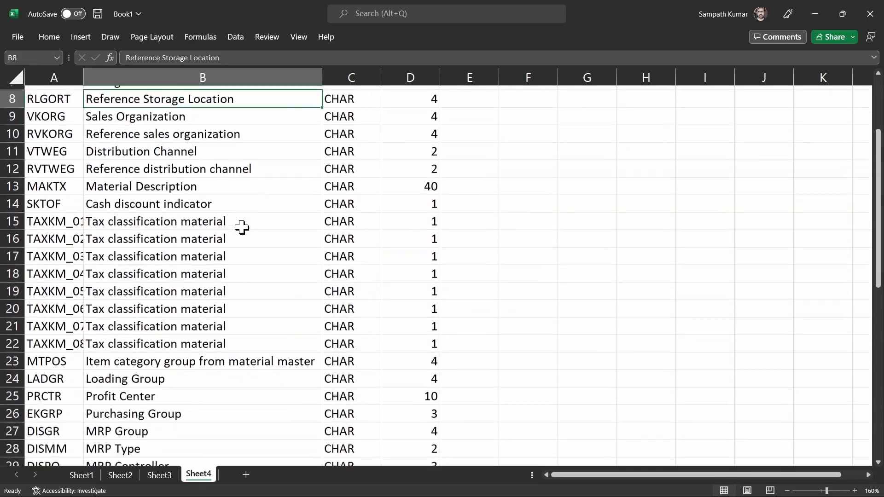
scroll(262, 234, down, 1)
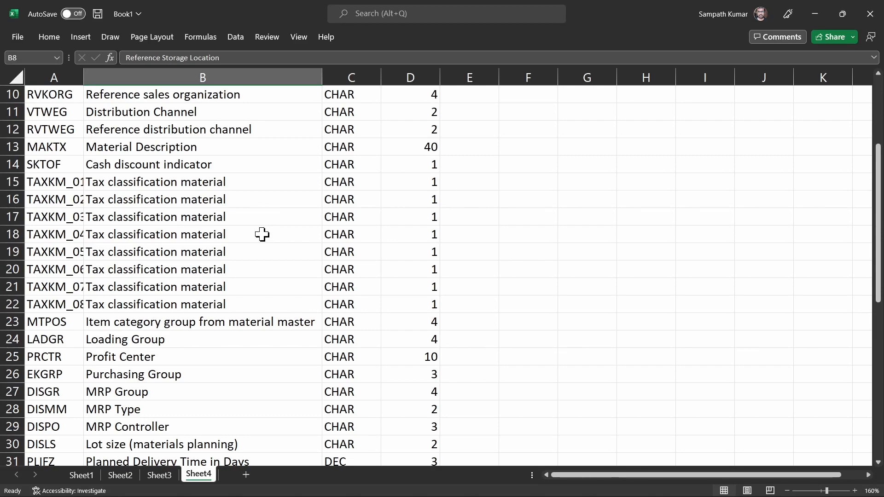
scroll(262, 234, down, 1)
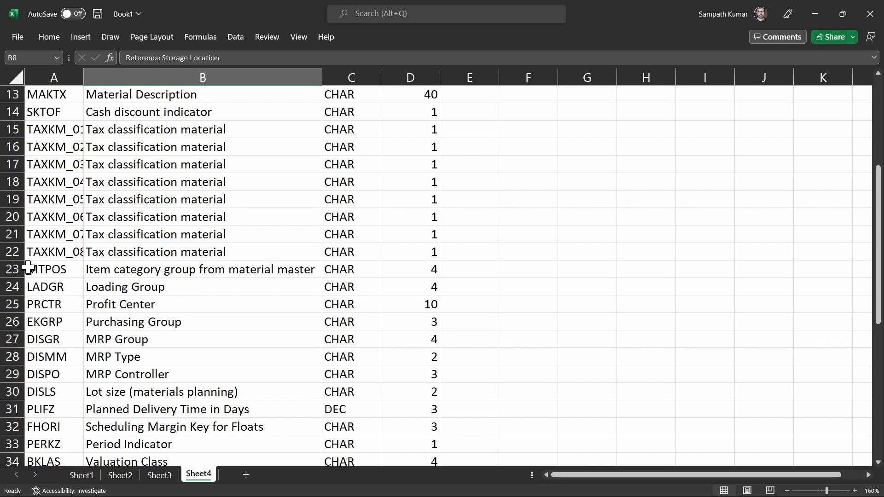
drag(17, 268, 15, 283)
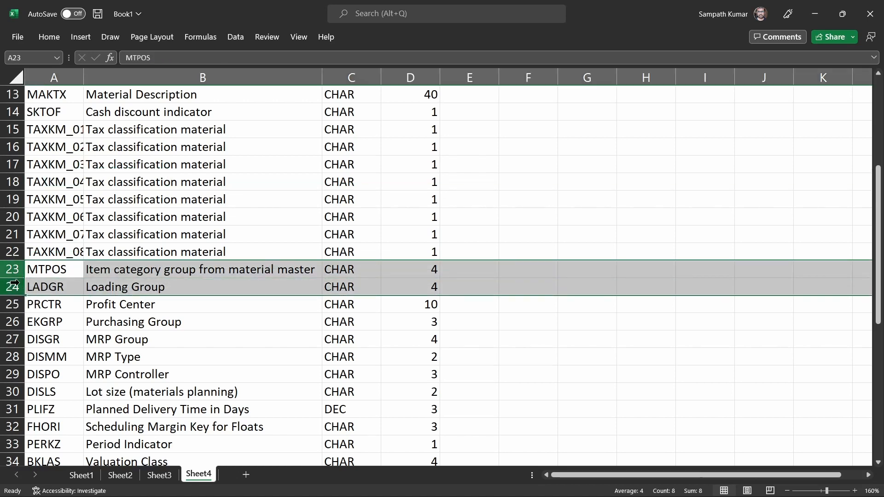
key(ctrl+minus)
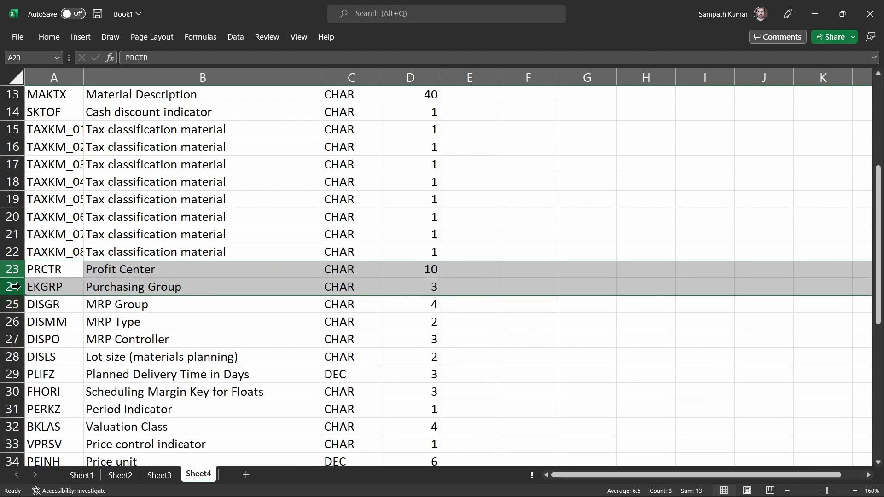
drag(5, 287, 9, 317)
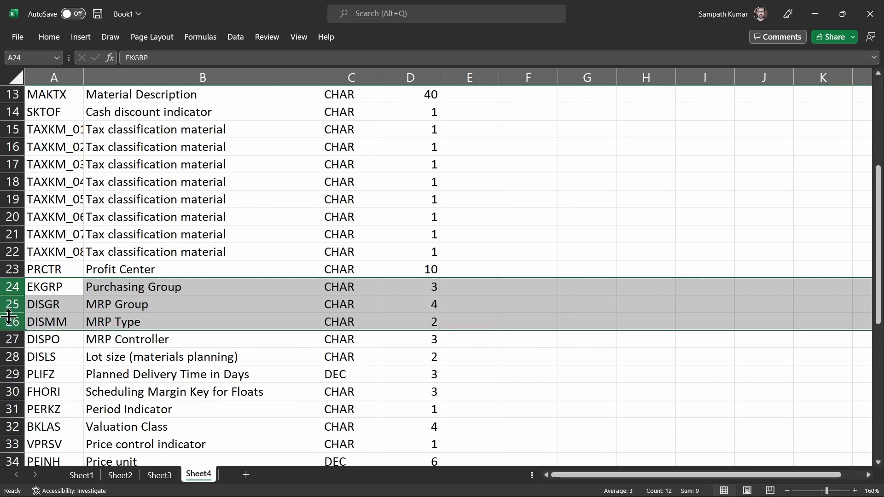
key(ctrl+minus)
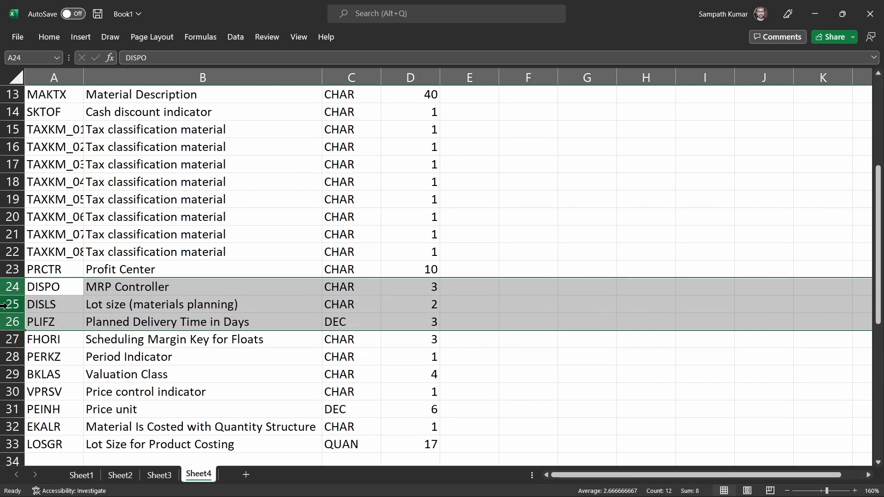
Step: Delete the rows DISLS through PEINH and clear the EKALR and LOSGR rows at the end of the list
click(7, 306)
drag(8, 306, 10, 403)
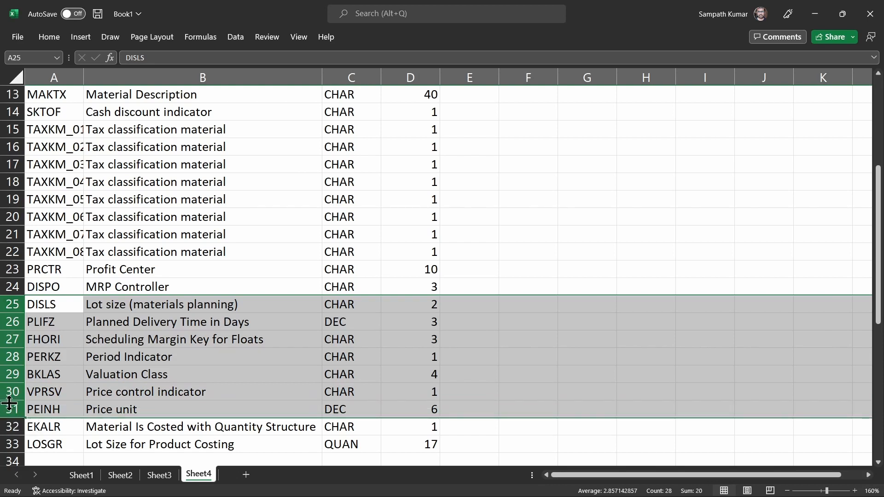
key(ctrl+minus)
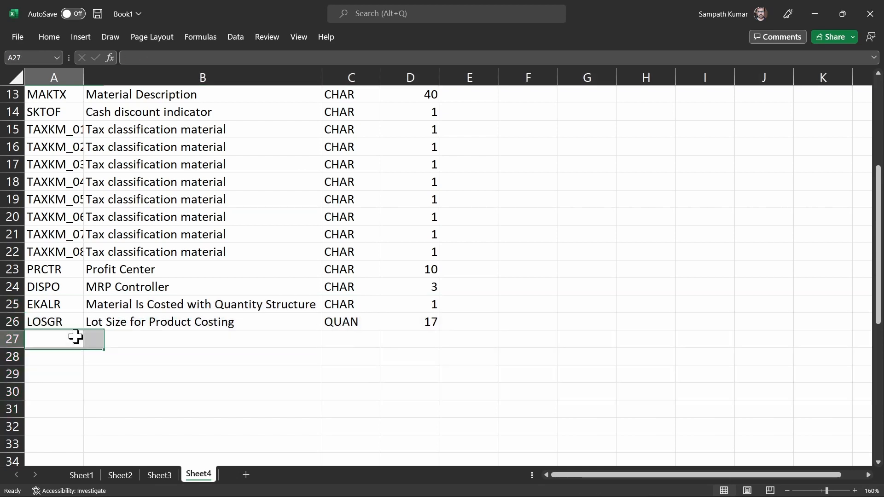
click(75, 337)
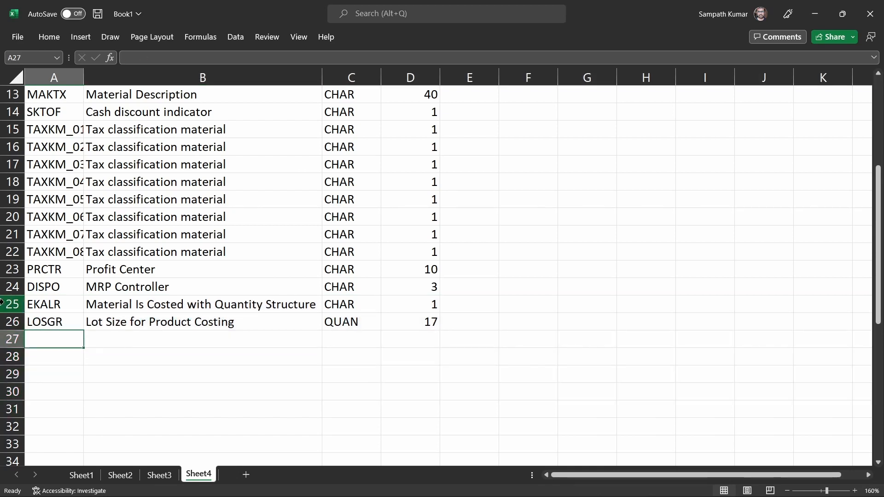
drag(3, 302, 6, 325)
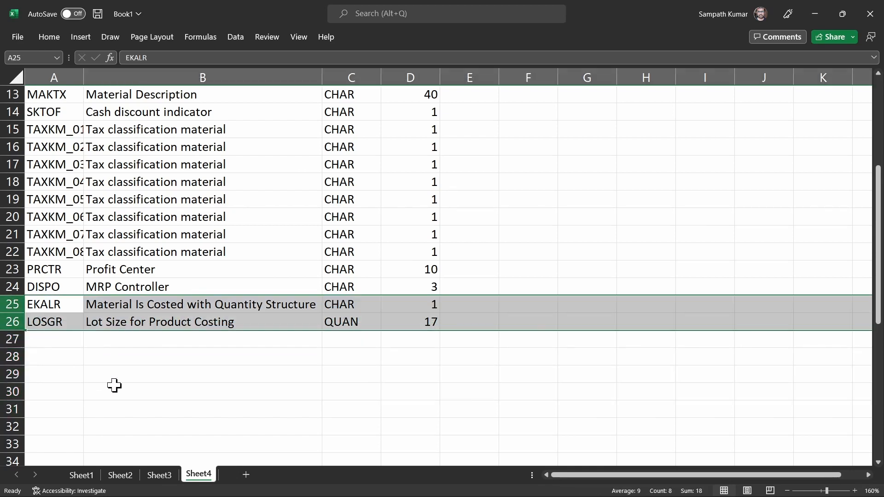
key(Delete)
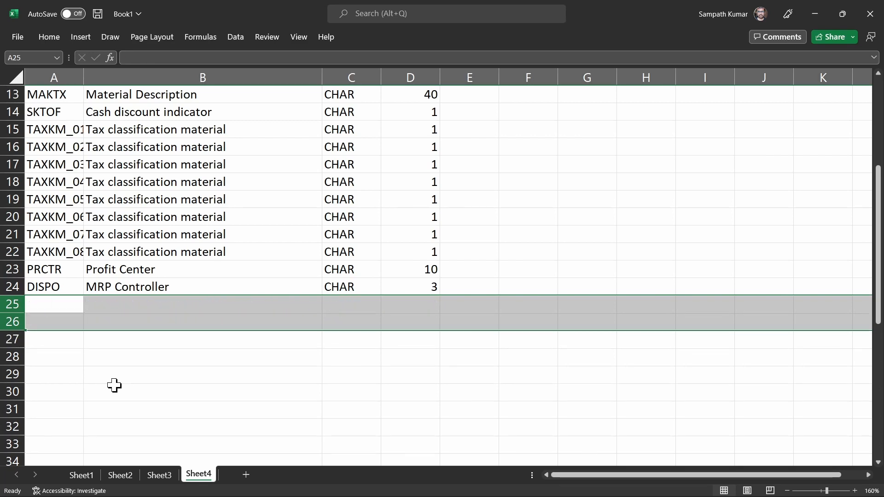
Step: Delete the Material Description (MAKTX) and Cash discount indicator (SKTOF) rows from the field list
scroll(214, 270, up, 4)
scroll(237, 270, up, 1)
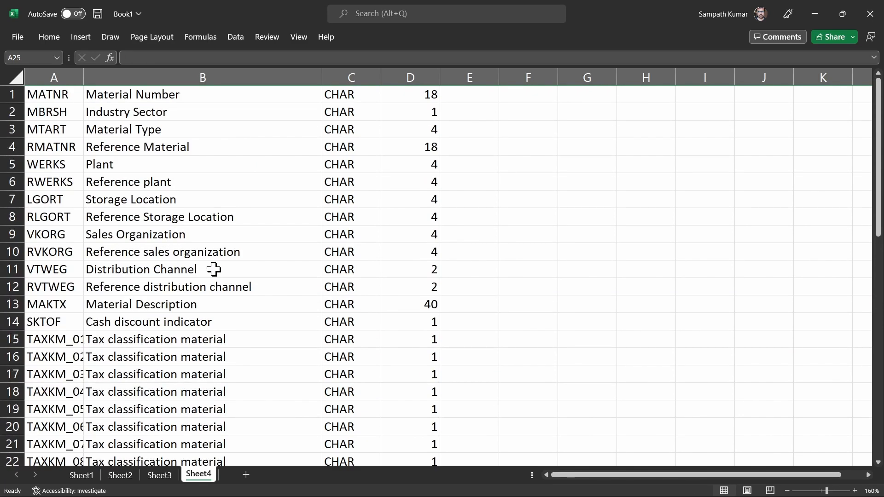
drag(237, 93, 237, 172)
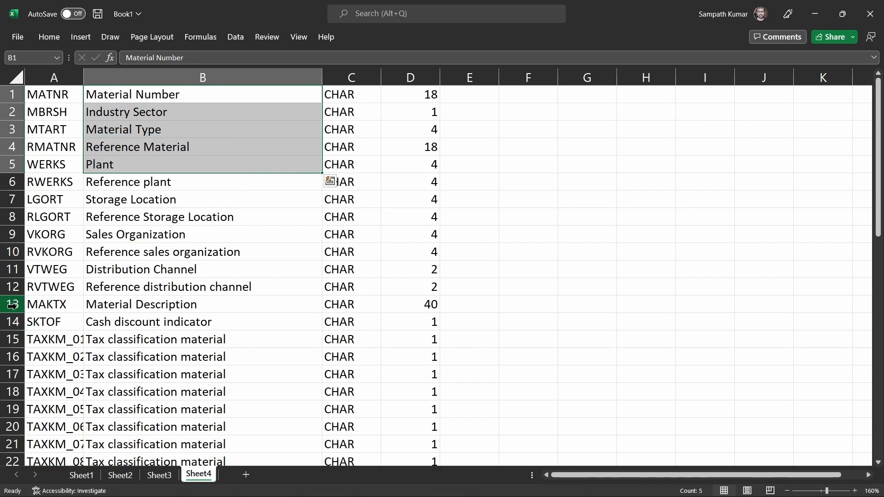
drag(13, 306, 17, 316)
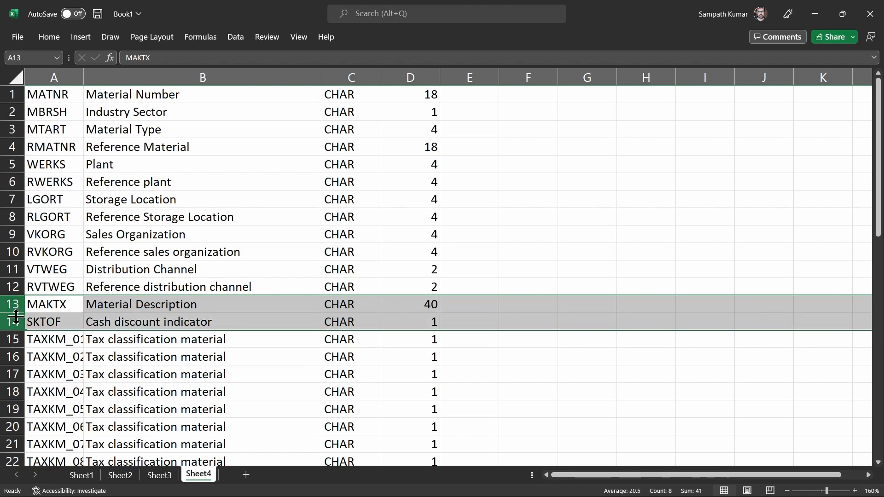
key(ctrl+minus)
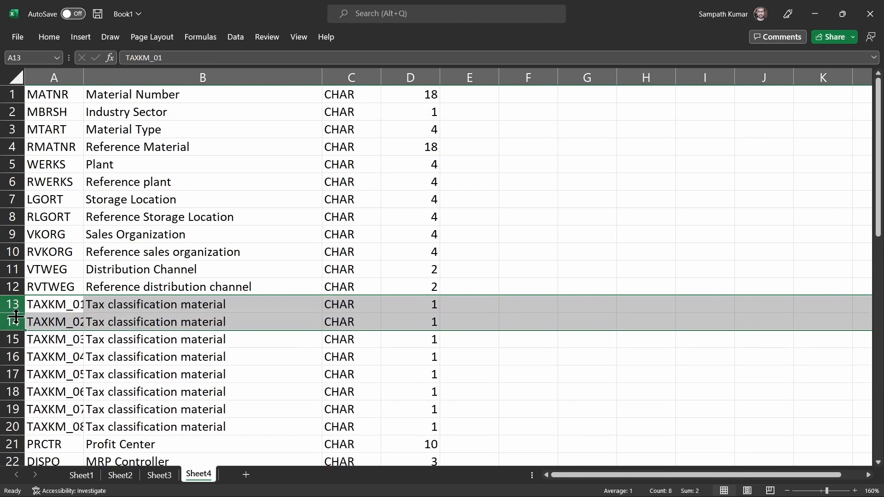
Step: Move the field descriptions from column B to the column after the lengths and delete the emptied column B
scroll(206, 270, down, 2)
scroll(205, 269, up, 2)
scroll(235, 186, down, 2)
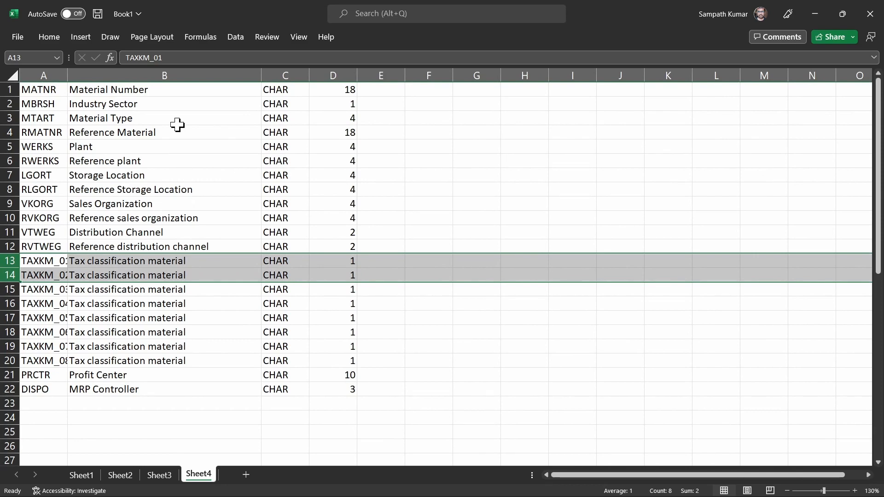
drag(163, 90, 169, 391)
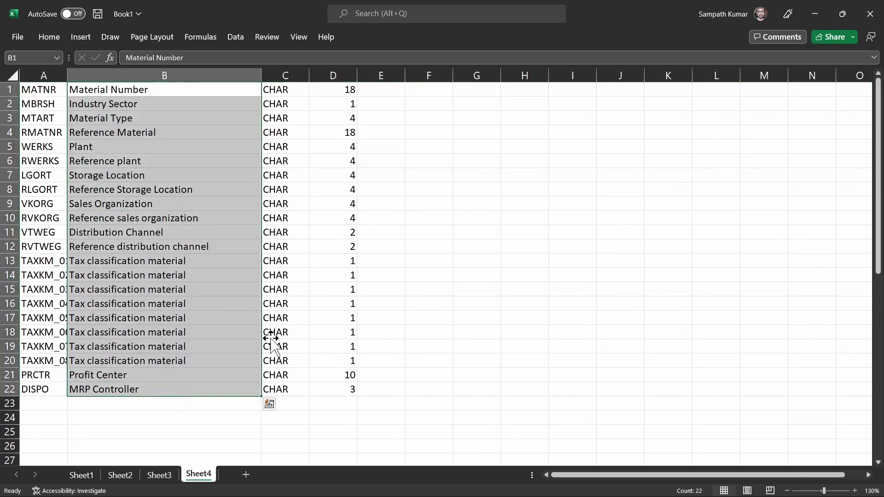
key(ctrl+c)
drag(263, 276, 377, 286)
click(138, 68)
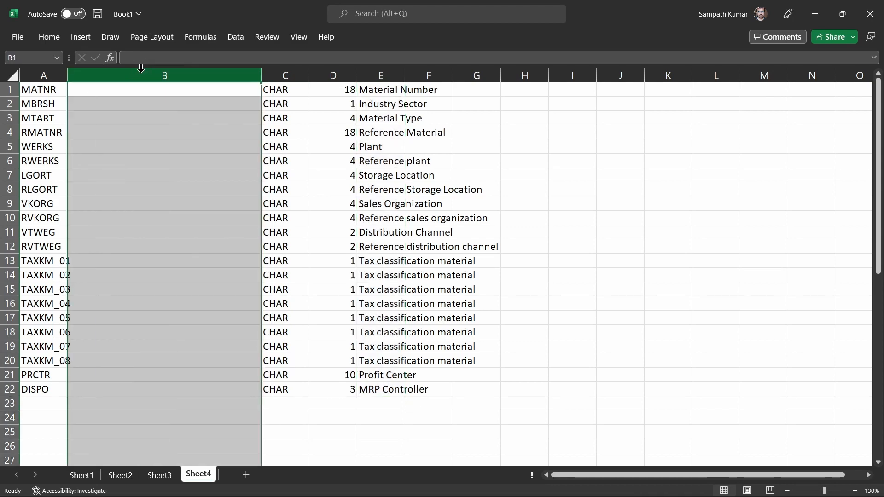
key(ctrl+minus)
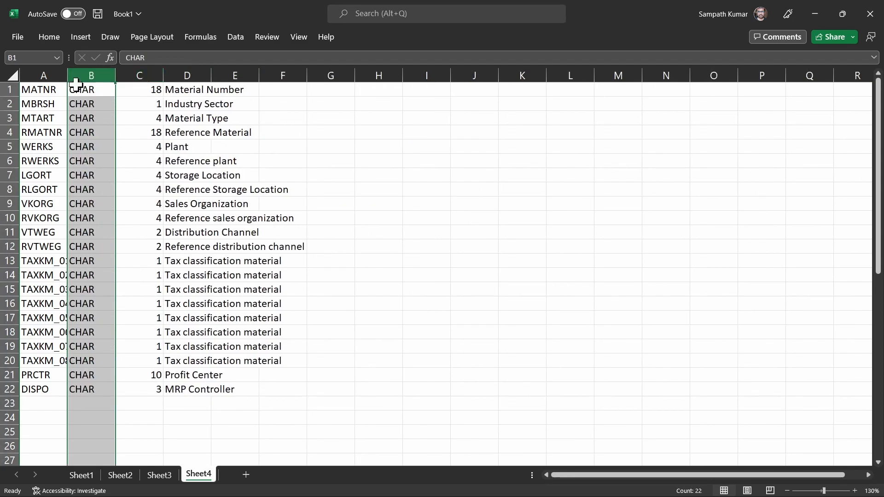
Step: Replace the CHAR type with C in column B for all field rows from MATNR to DISPO
click(88, 93)
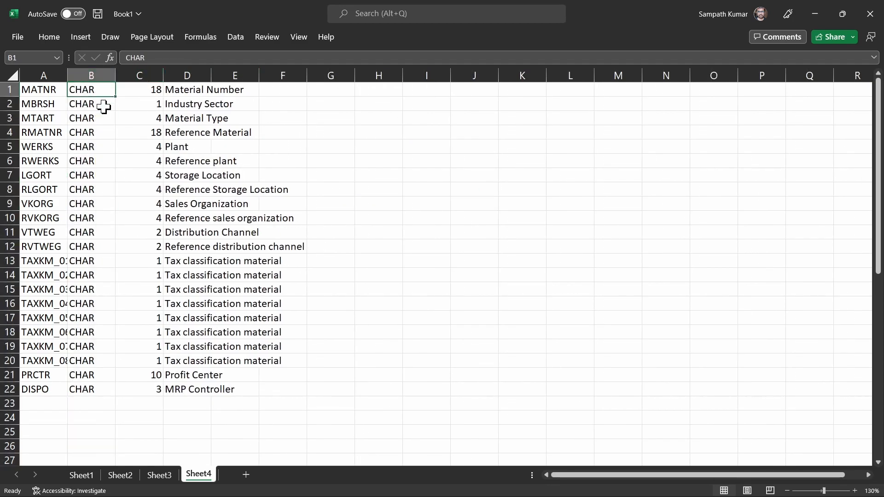
text(c)
key(BackSpace)
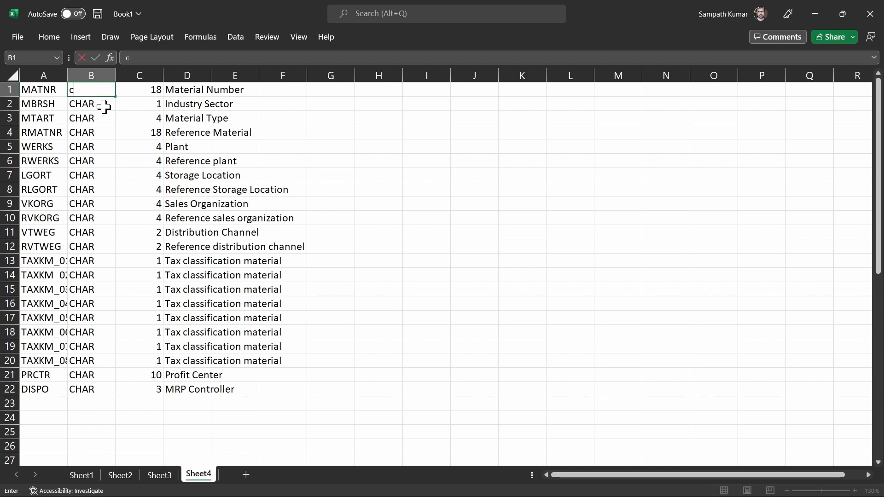
click(83, 150)
click(90, 92)
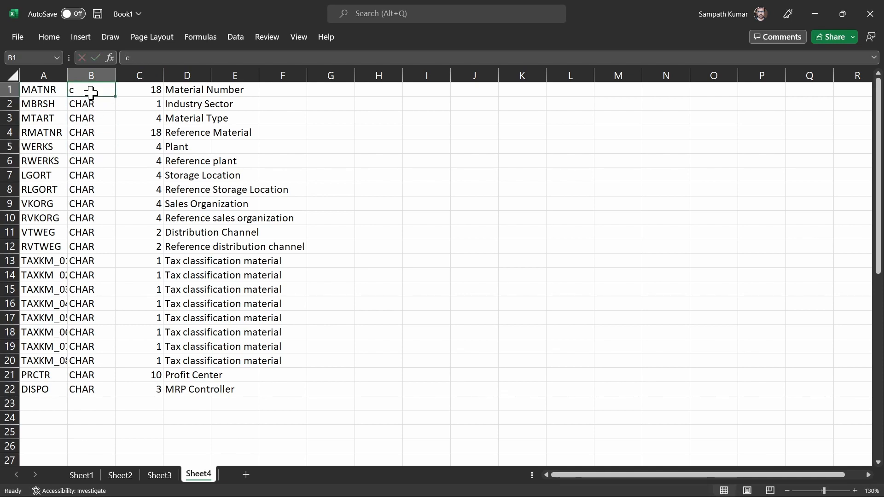
text(C)
key(BackSpace)
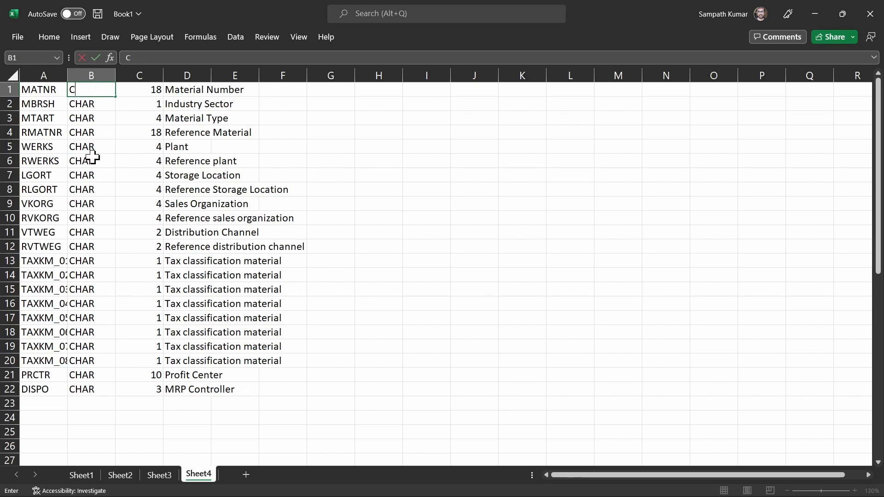
click(136, 128)
drag(82, 93, 85, 388)
key(ctrl+d)
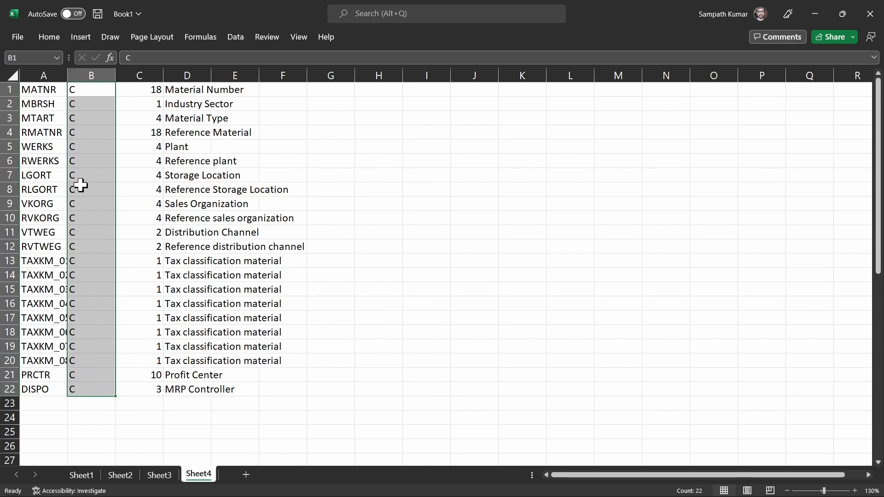
Step: Copy the first 15 rows of the field list, MATNR through TAXKM_03, including type, length and description
drag(41, 87, 264, 289)
key(ctrl+c)
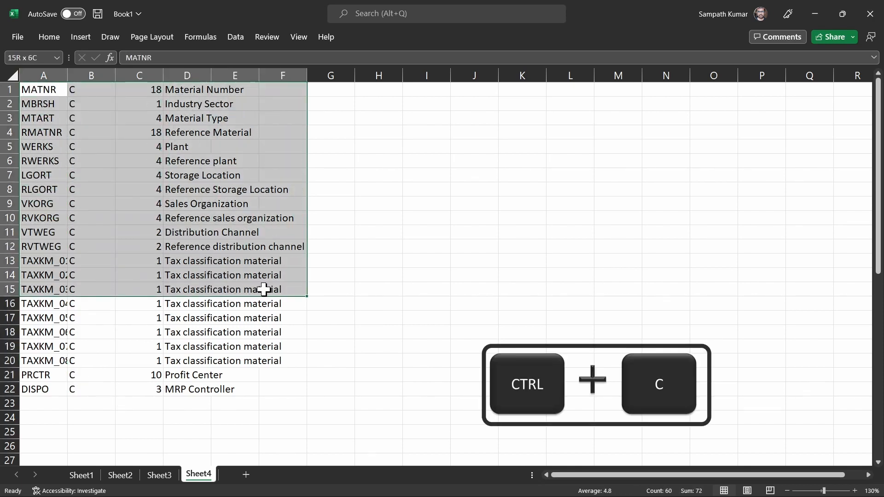
click(112, 163)
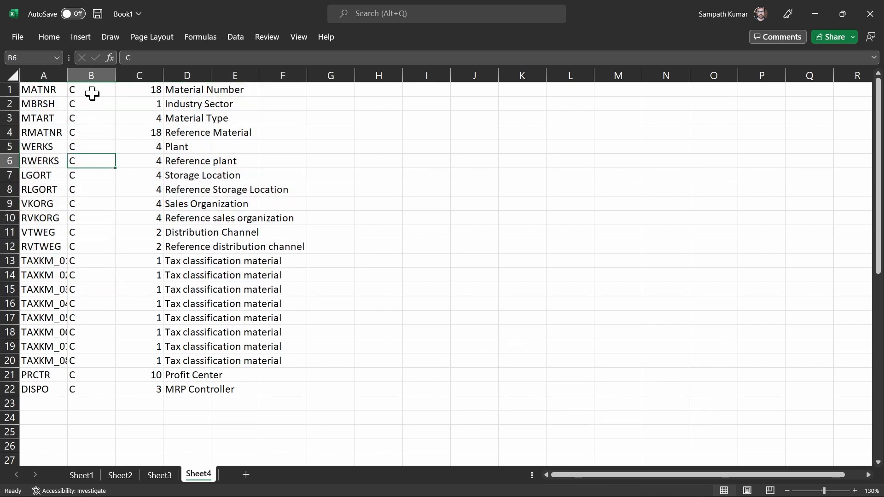
drag(35, 88, 276, 289)
key(ctrl+c)
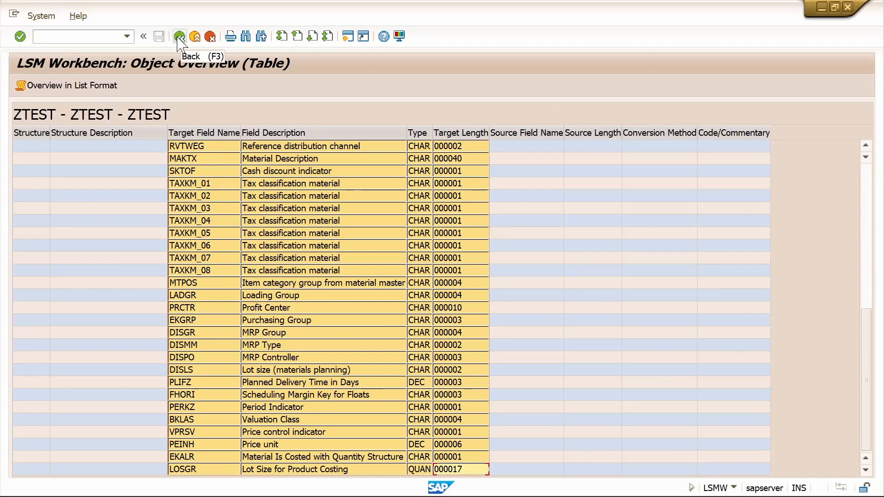
Step: In SAP, open Define Source Fields in change mode and paste the copied rows into the table maintenance for structure YEXT
click(180, 44)
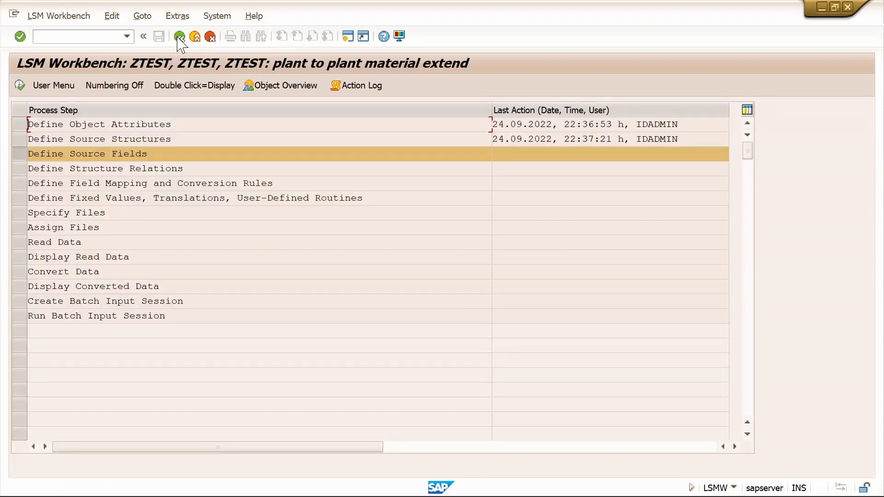
click(21, 86)
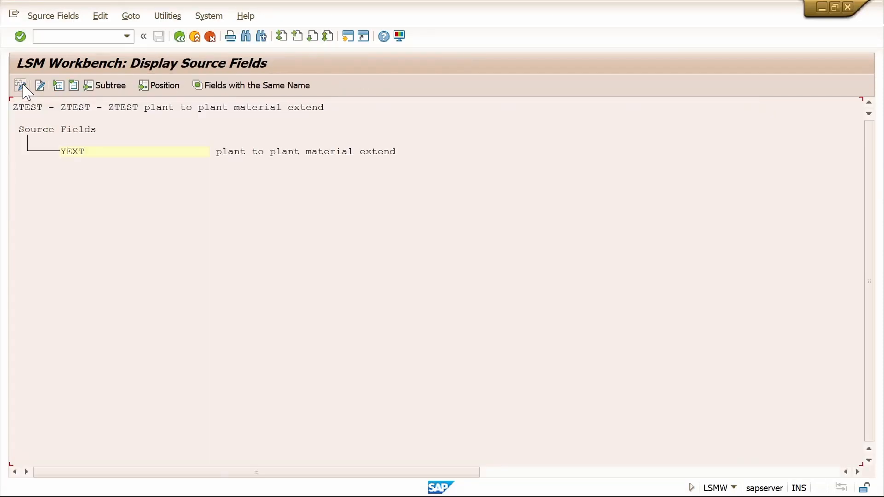
click(20, 86)
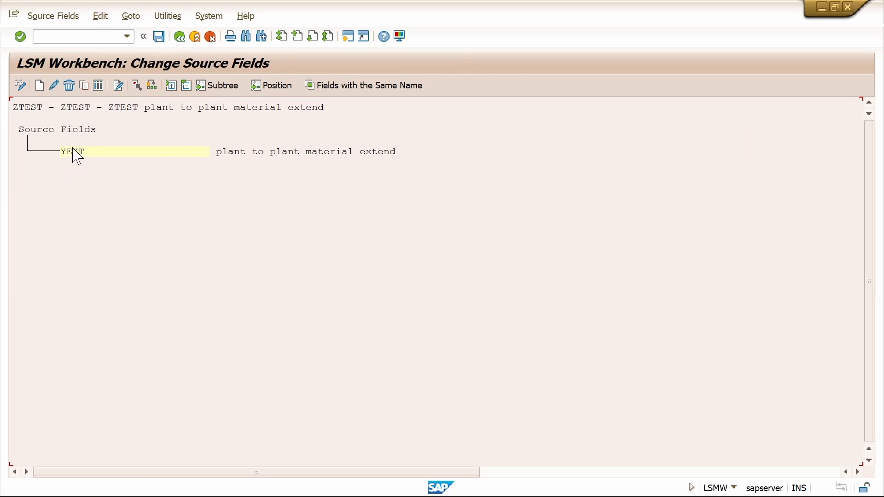
click(99, 87)
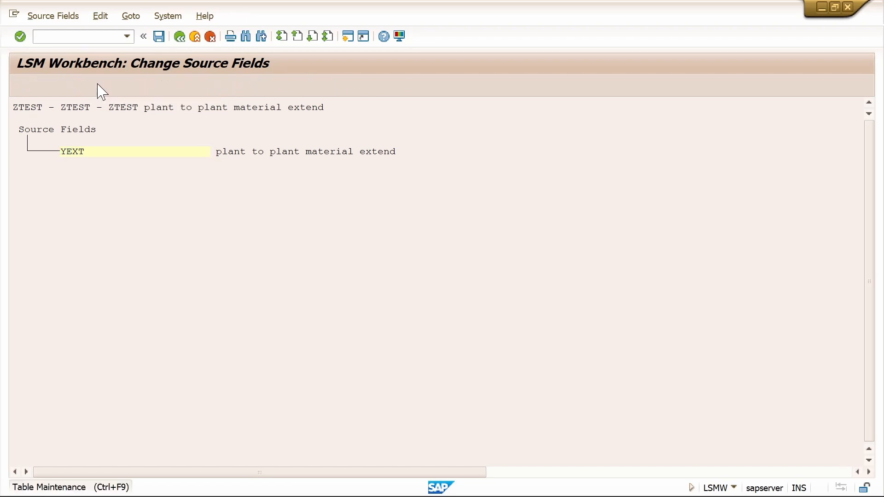
key(ctrl+v)
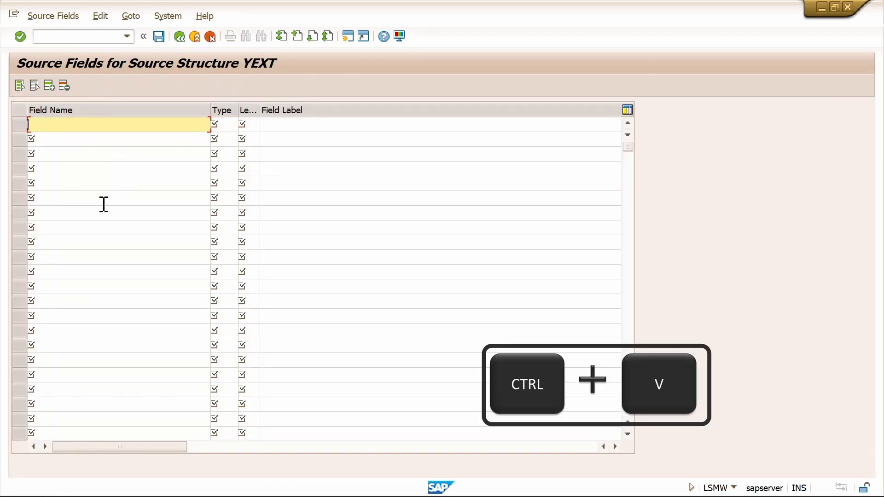
Step: Copy the rows TAXKM_04 through DISPO from the Excel list into the next empty rows of the YEXT source field table
scroll(131, 262, down, 3)
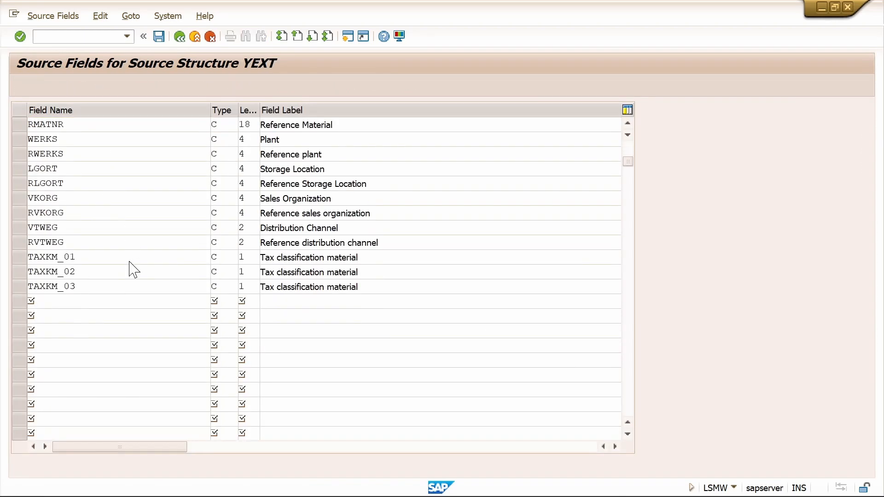
click(107, 243)
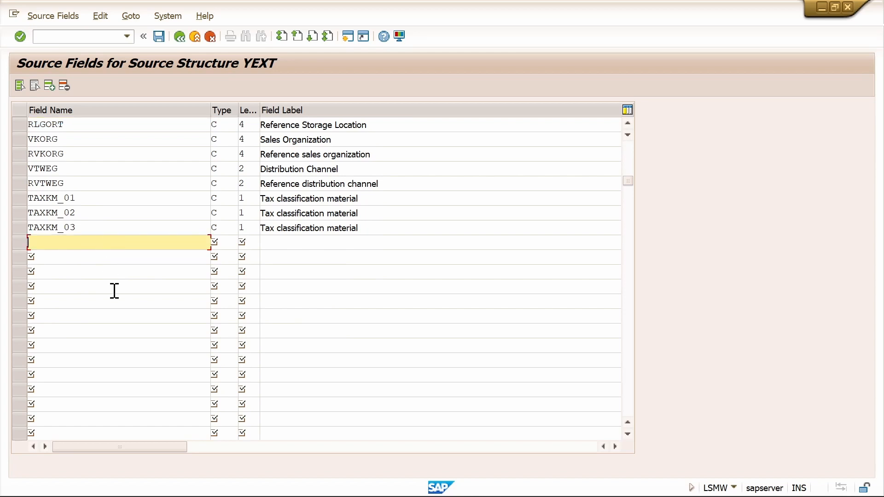
key(alt+Tab)
scroll(79, 316, down, 1)
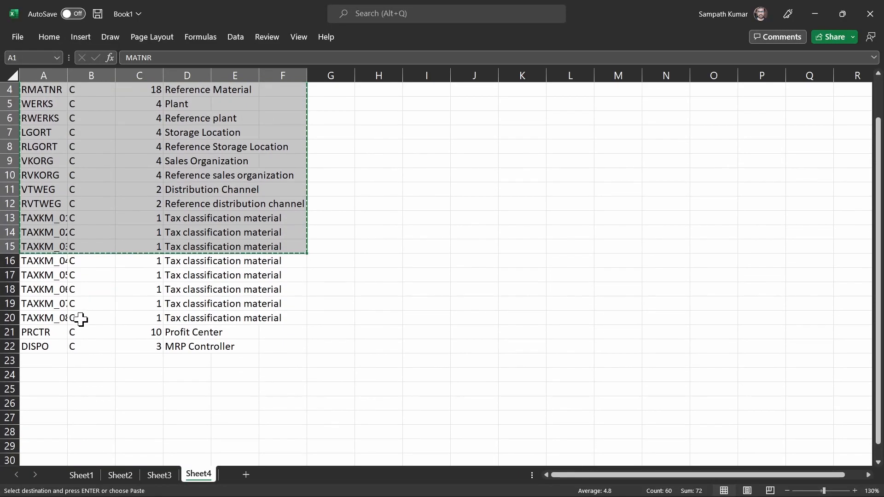
drag(44, 261, 229, 352)
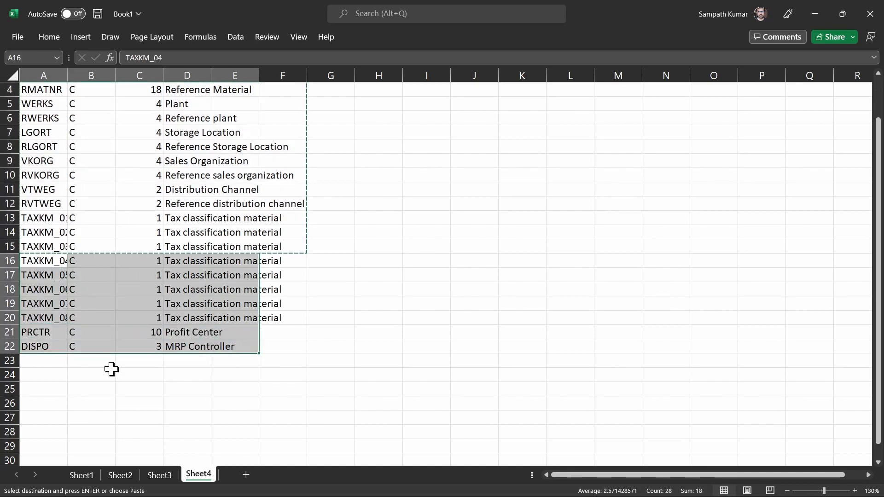
key(ctrl+c)
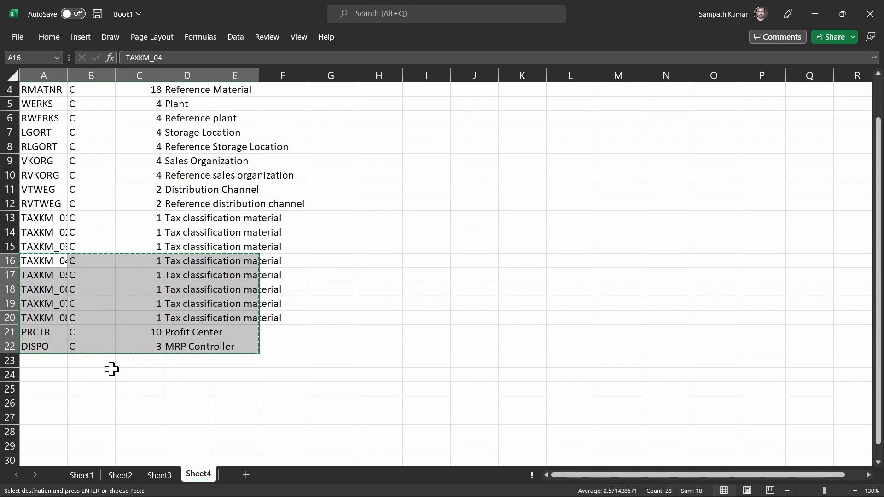
key(alt+Tab)
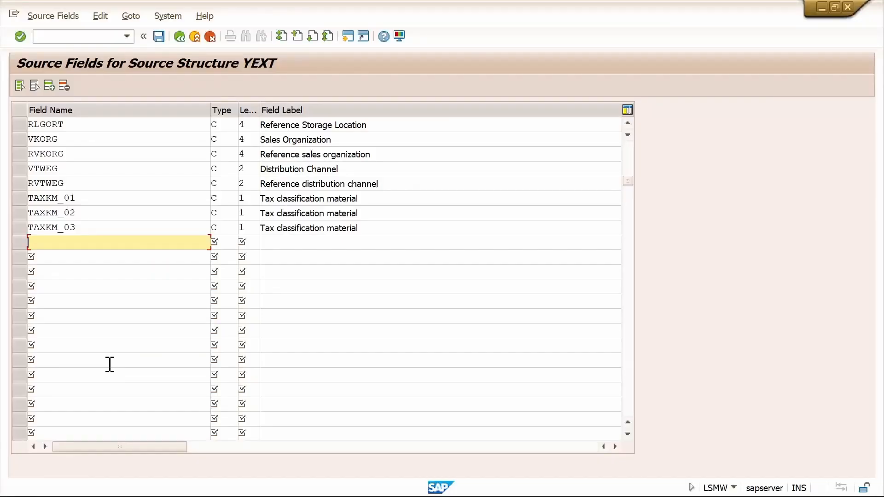
key(ctrl+v)
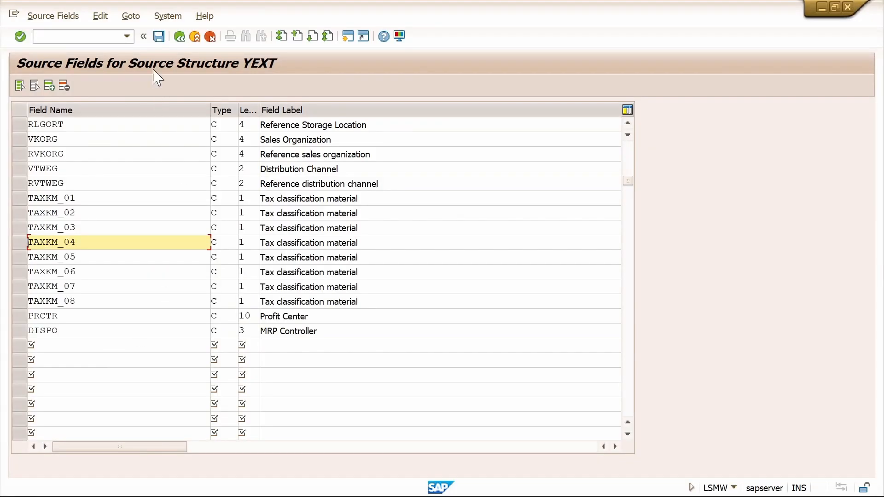
Step: Save the source fields of YEXT and return to the list of process steps
click(158, 37)
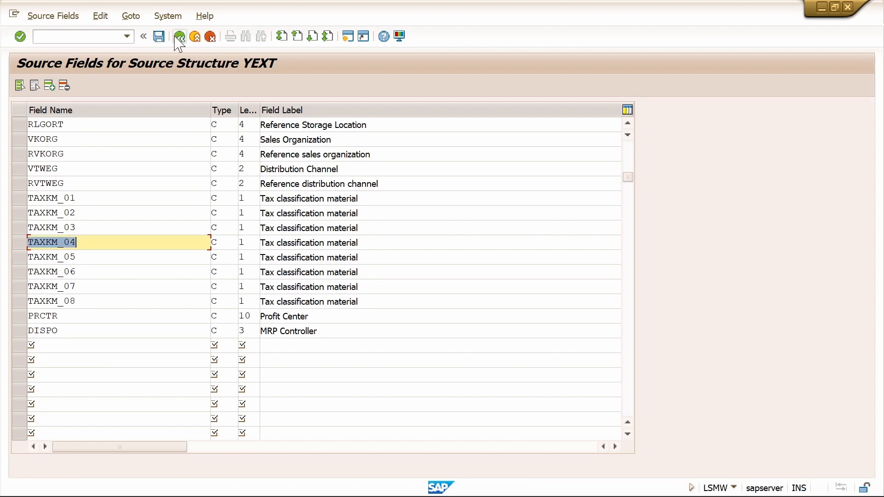
click(180, 36)
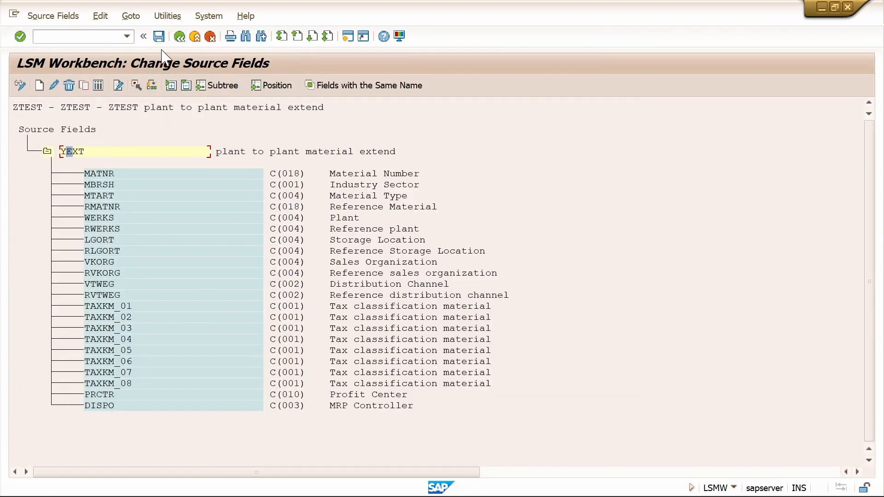
click(158, 37)
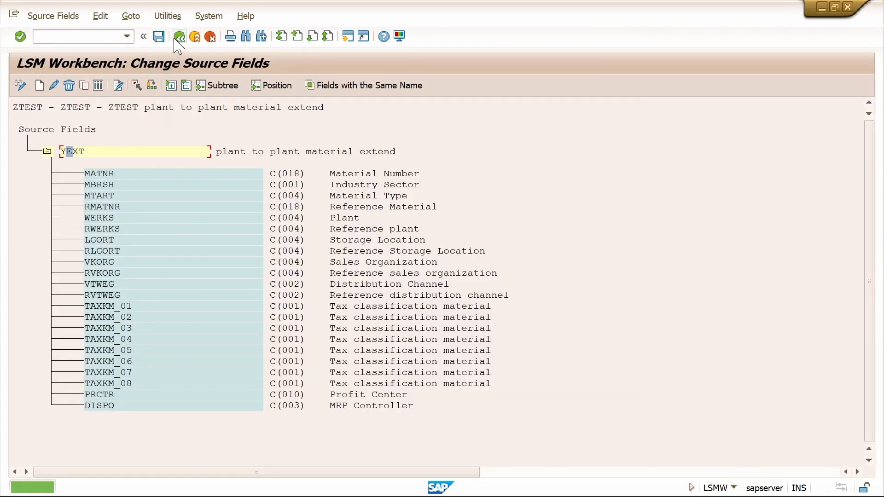
click(179, 37)
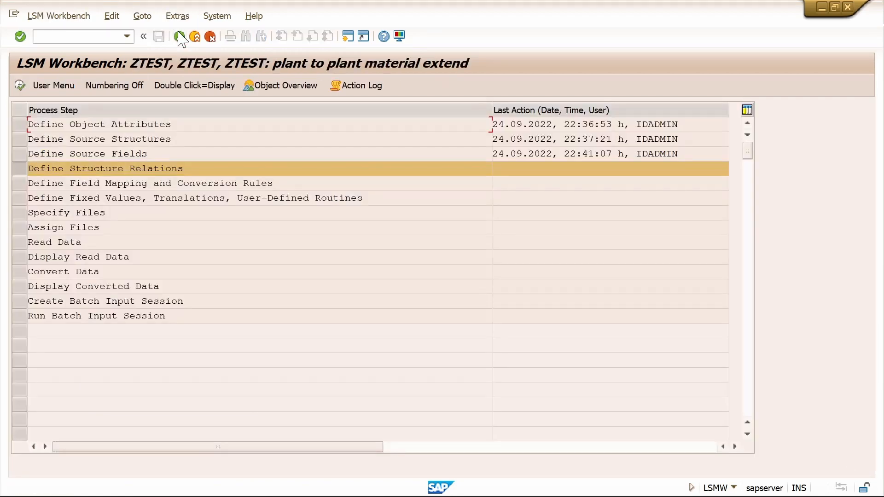
Step: Open Define Structure Relations in change mode, save the relation between ZEXTP and YEXT, and return to the process steps
click(20, 85)
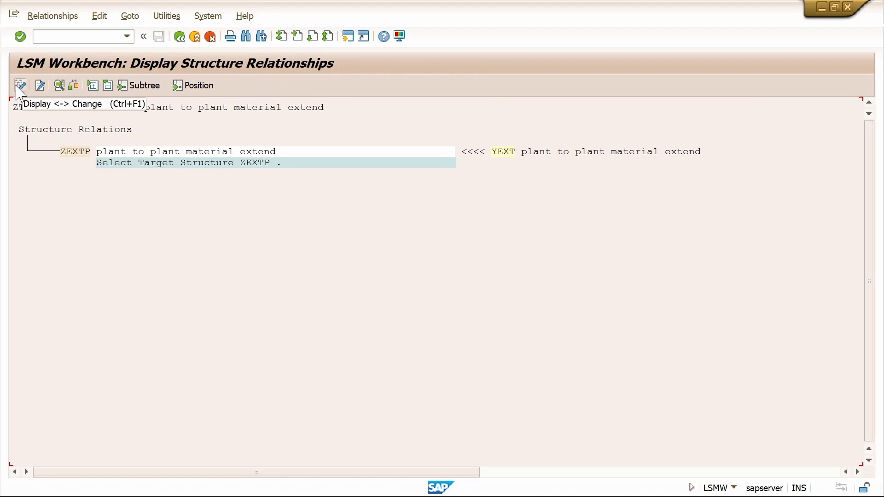
click(19, 87)
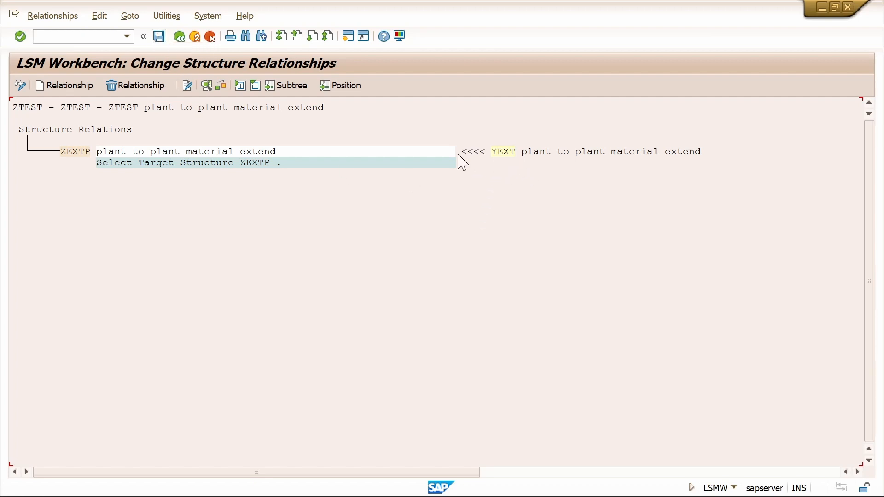
click(160, 37)
click(179, 37)
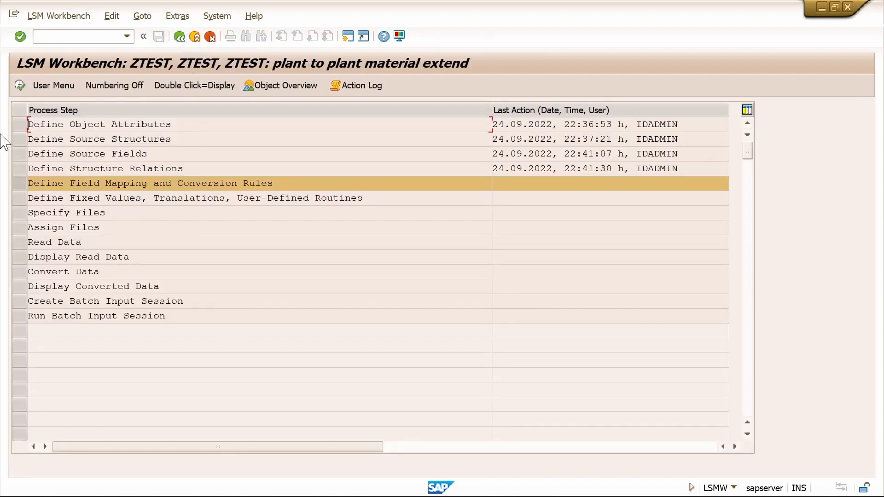
Step: Open Define Field Mapping and Conversion Rules in change mode and start Auto-Field Mapping for fields with the same name, with confirmation
click(20, 84)
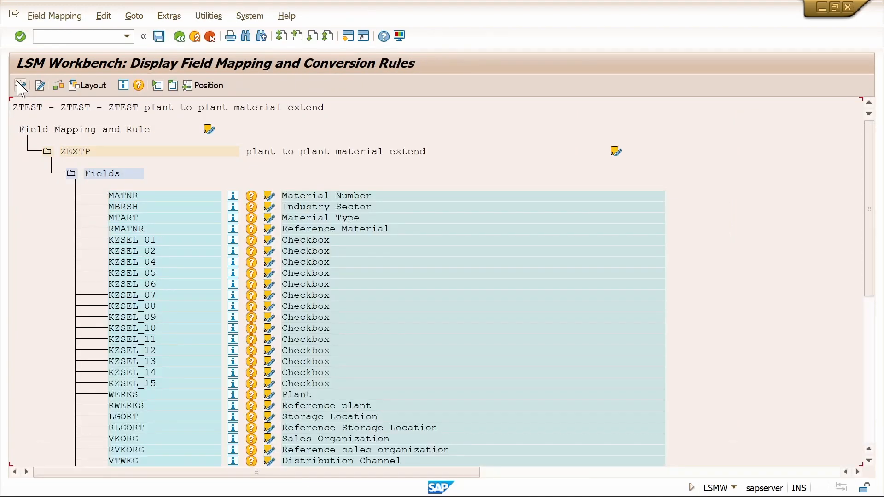
click(20, 85)
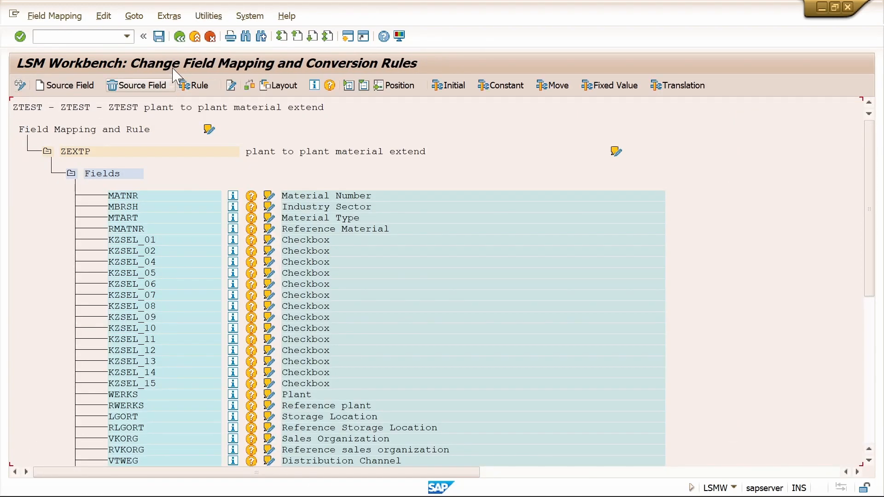
click(170, 18)
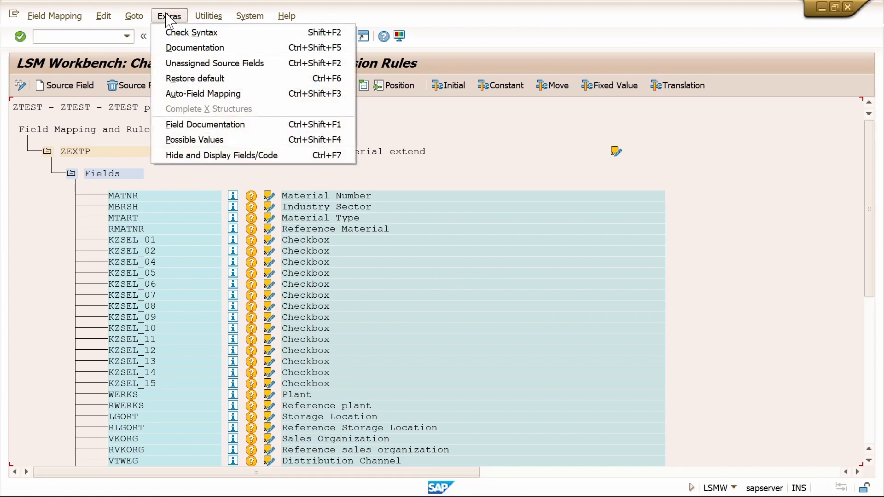
click(247, 95)
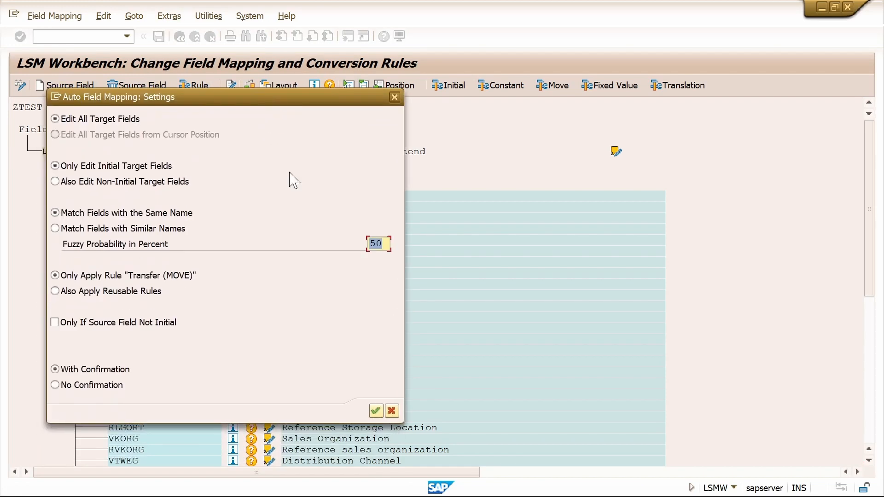
click(375, 412)
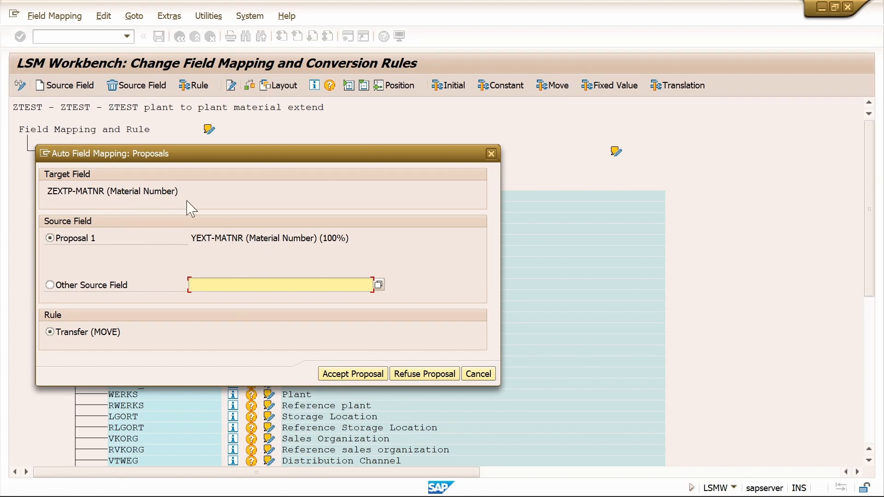
Step: Accept all auto-mapping proposals with the Transfer (MOVE) rule, from ZEXTP-MATNR through ZEXTP-DISPO, and finish the auto field mapping
click(359, 377)
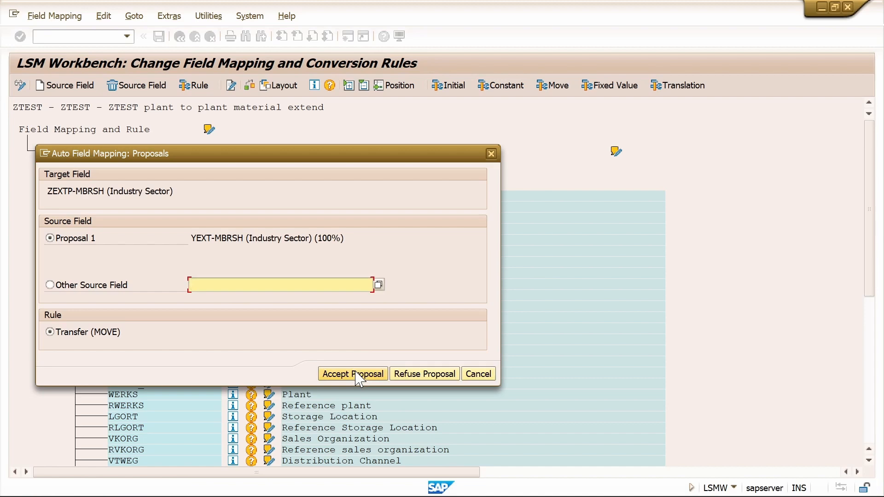
click(359, 376)
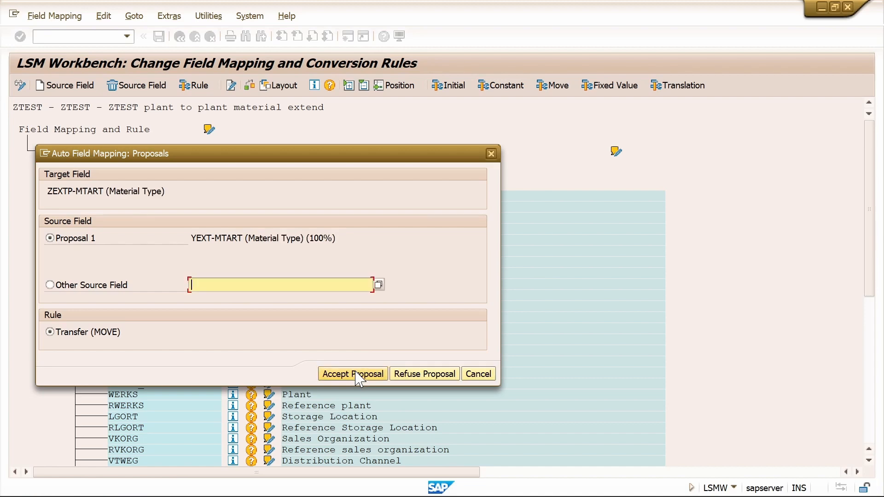
click(359, 377)
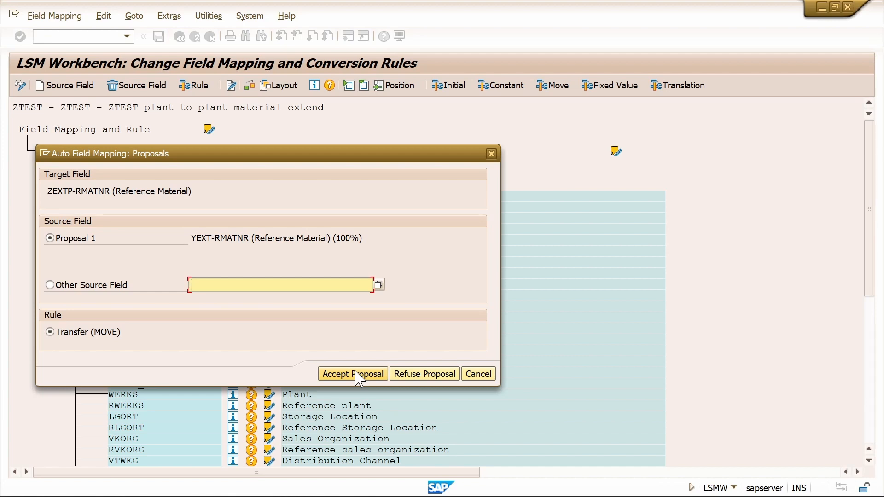
click(359, 377)
click(359, 376)
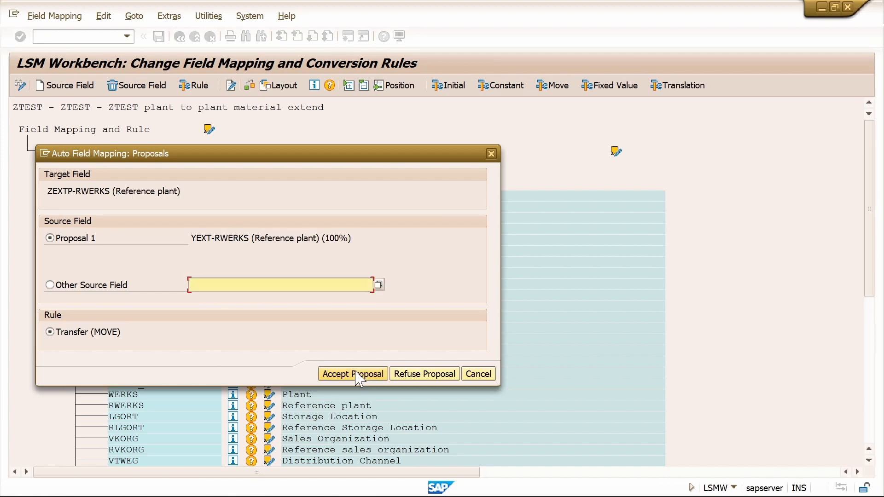
click(359, 376)
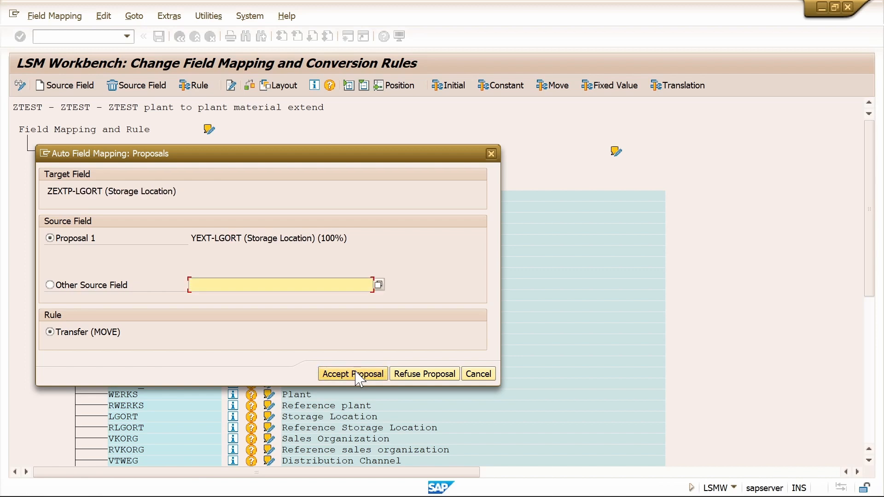
click(358, 377)
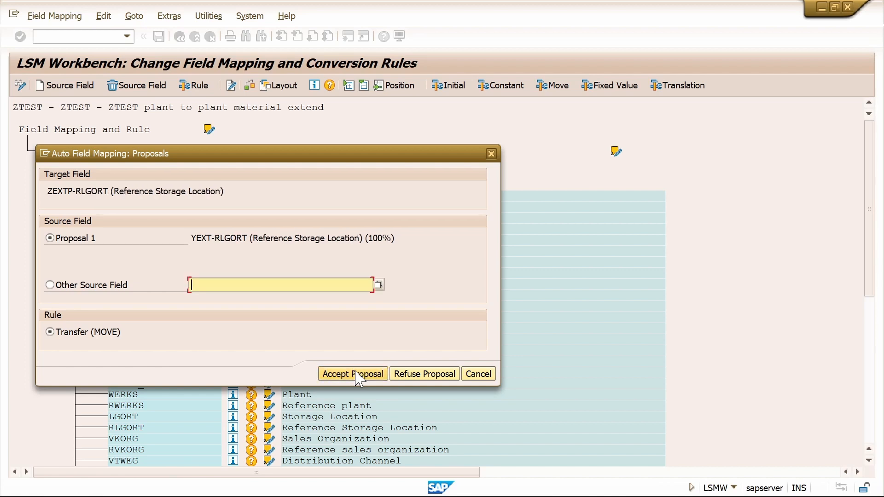
click(359, 377)
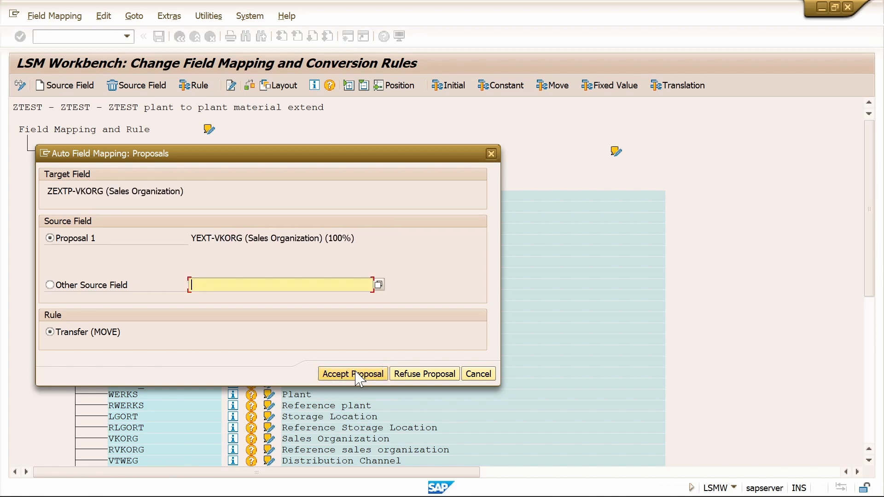
click(356, 373)
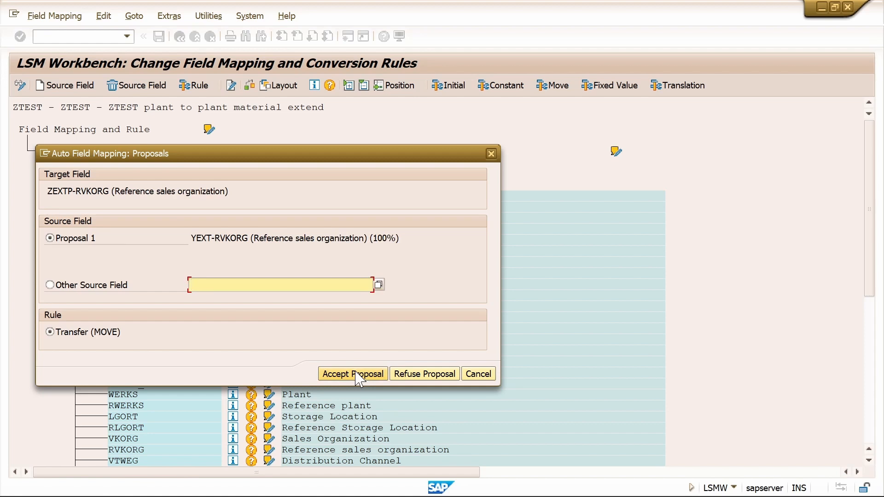
click(359, 376)
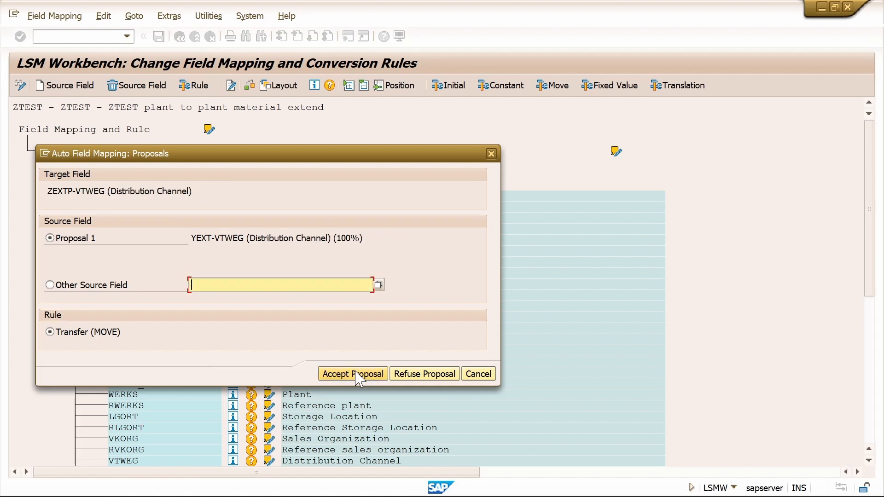
click(359, 376)
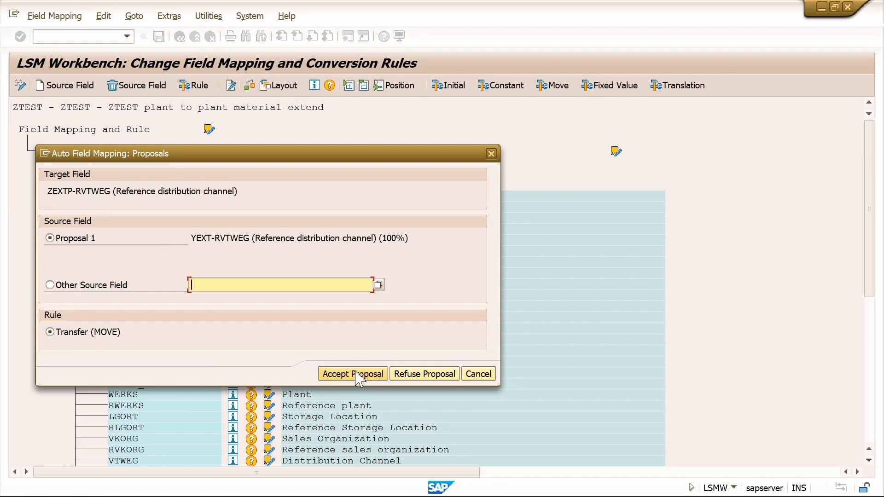
click(359, 377)
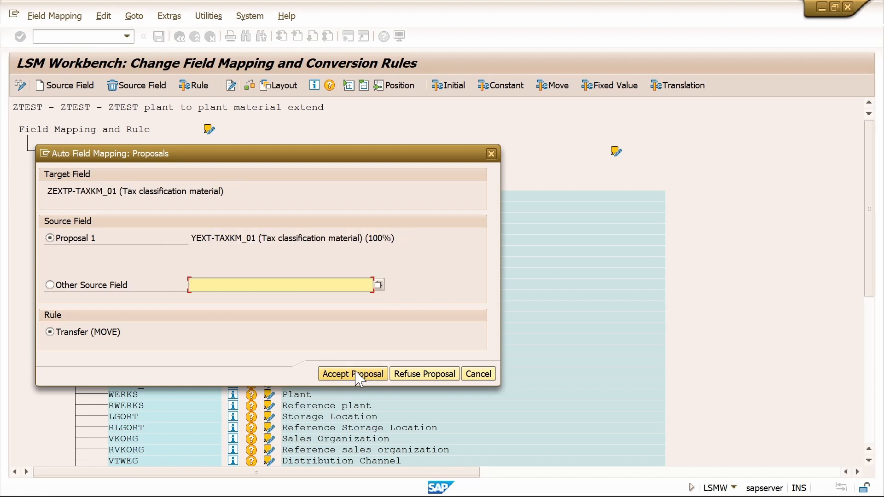
click(358, 377)
click(359, 377)
click(359, 377)
click(359, 376)
click(359, 377)
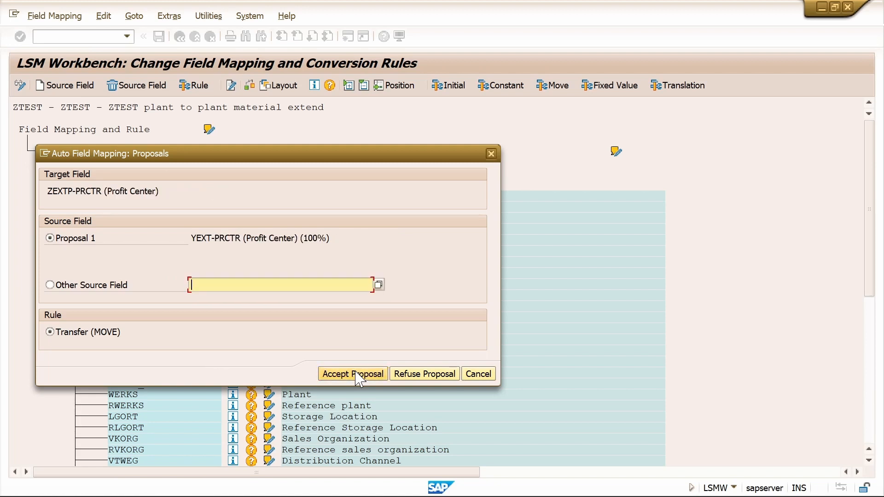
click(358, 376)
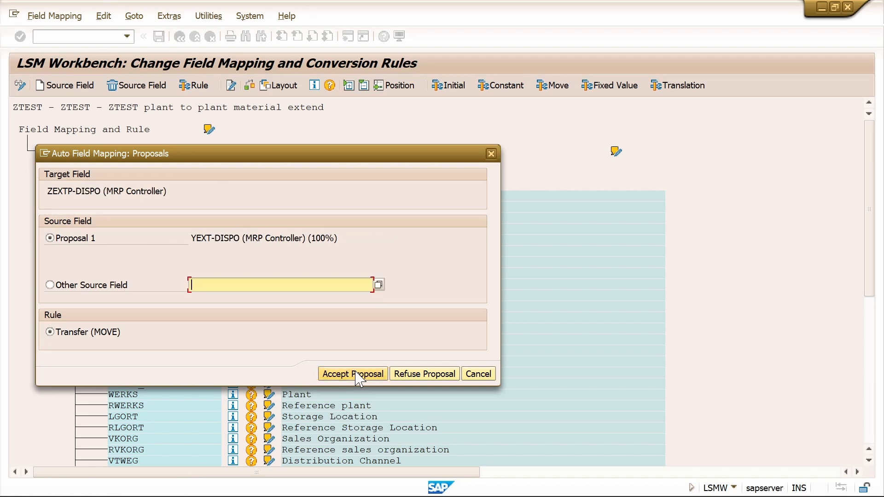
click(359, 375)
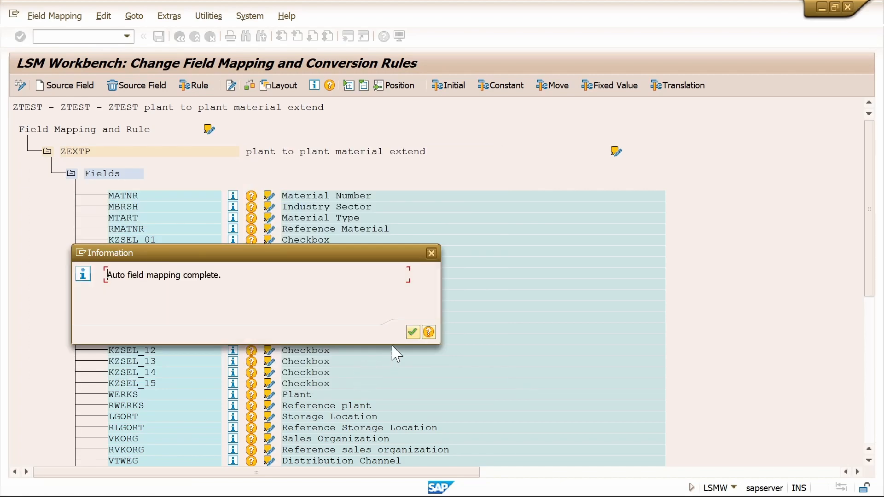
click(413, 332)
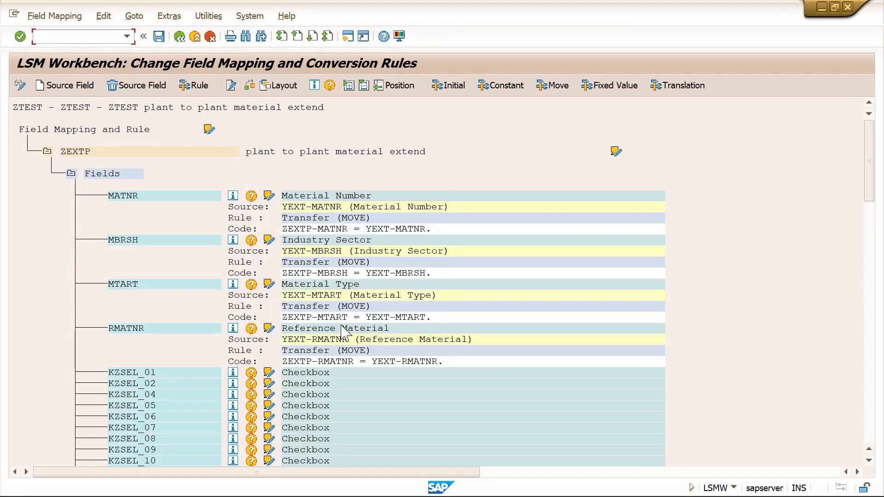
Step: Assign the Constant rule with the value X (Yes) to the checkbox field KZSEL_01
scroll(343, 332, down, 4)
scroll(346, 333, down, 1)
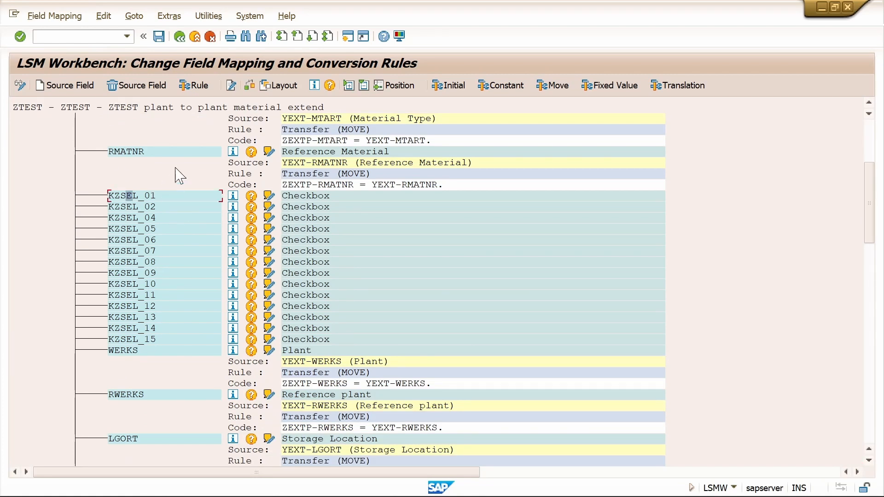
click(196, 85)
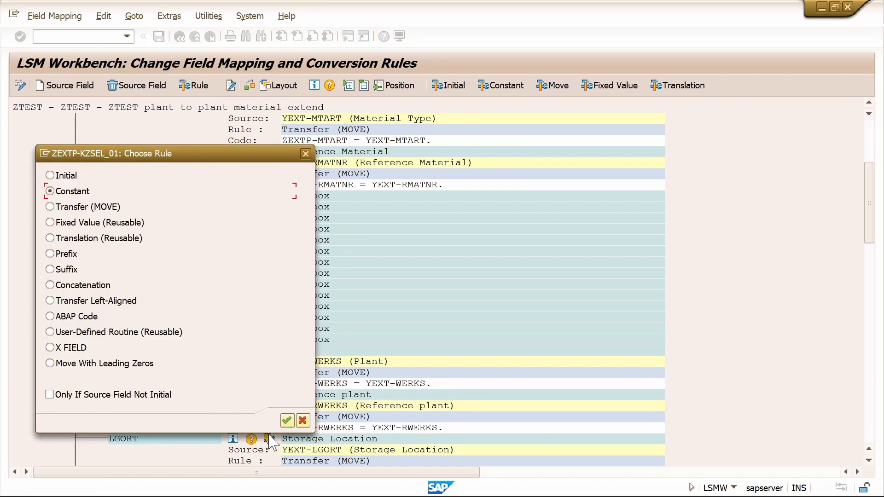
click(286, 421)
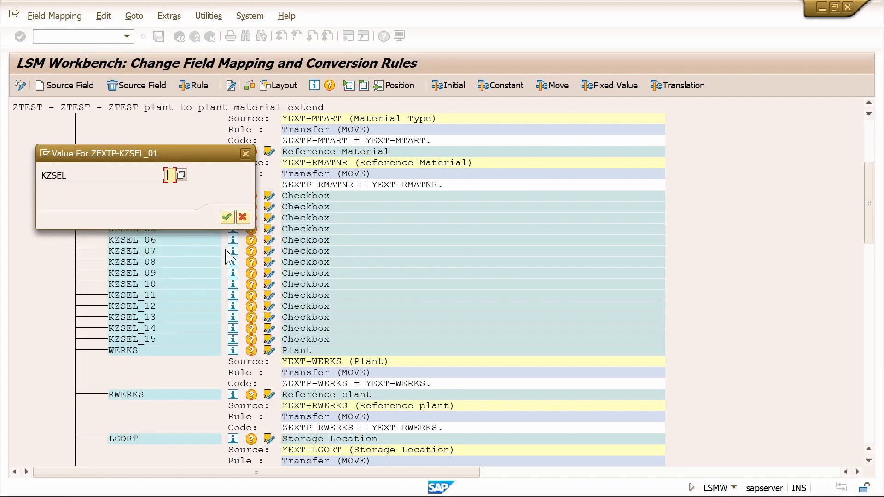
click(181, 175)
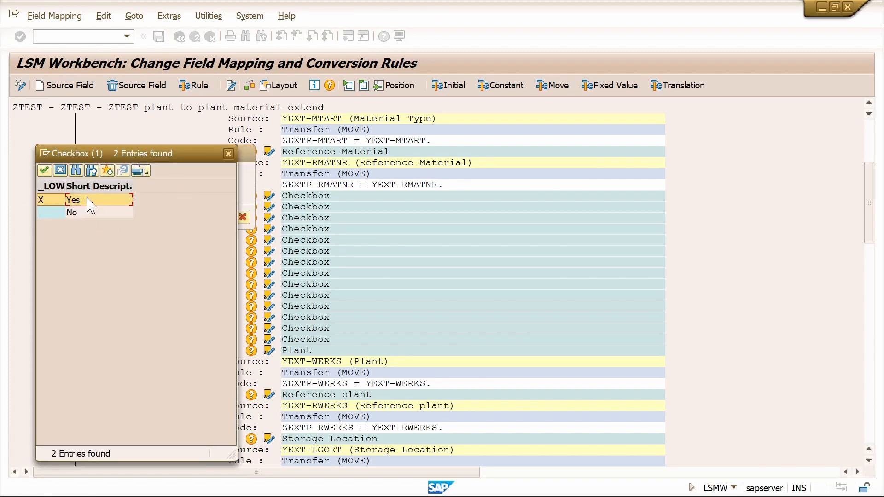
double_click(90, 204)
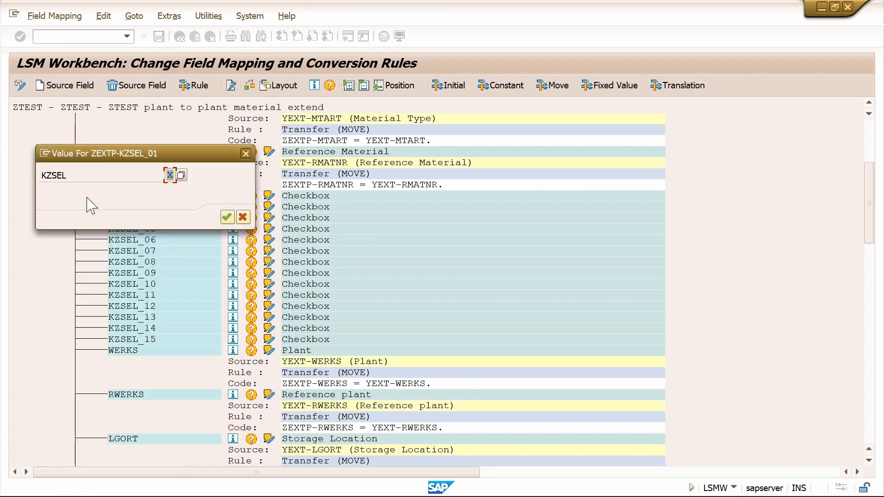
click(227, 217)
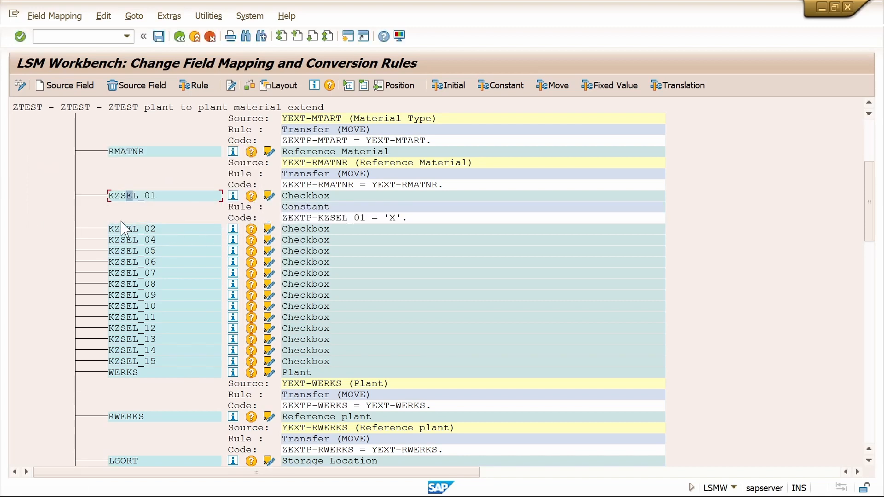
Step: Assign the Constant rule with the value X (Yes) to the checkbox field KZSEL_02
click(200, 85)
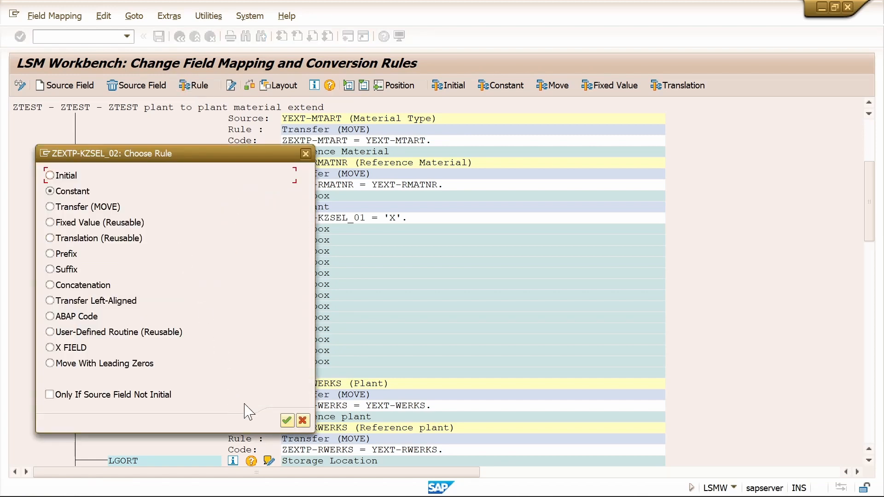
click(287, 421)
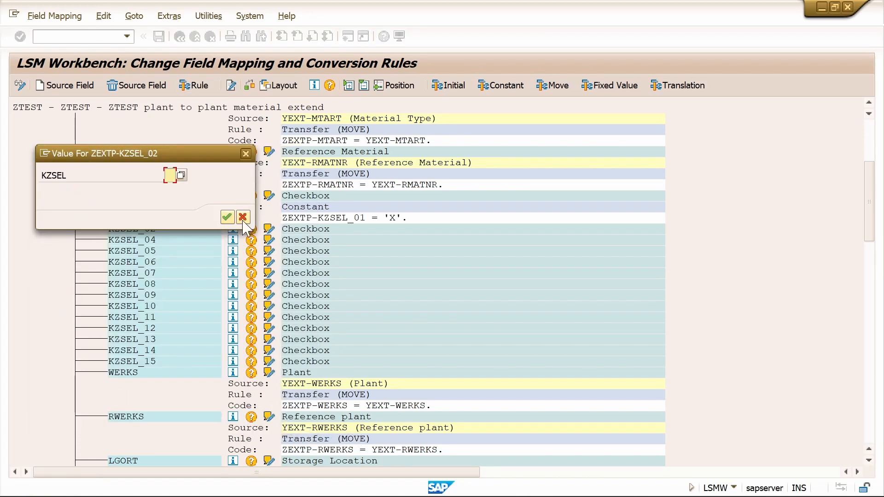
click(181, 175)
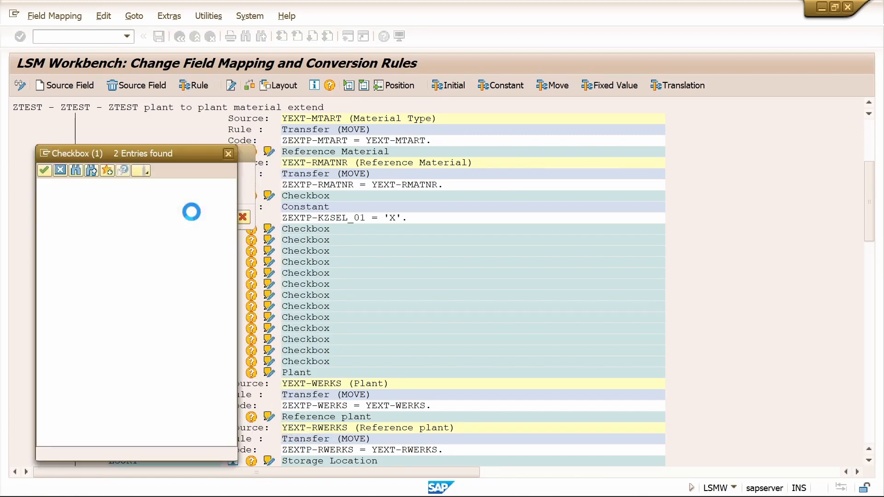
double_click(99, 202)
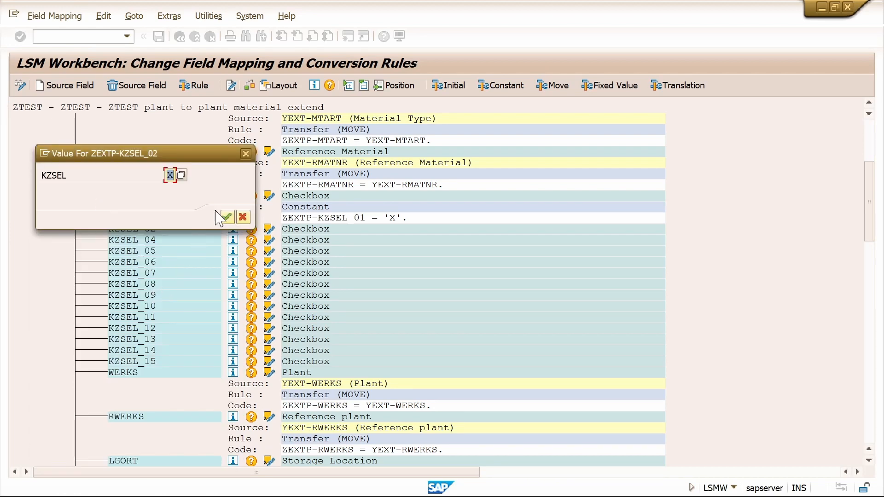
click(227, 217)
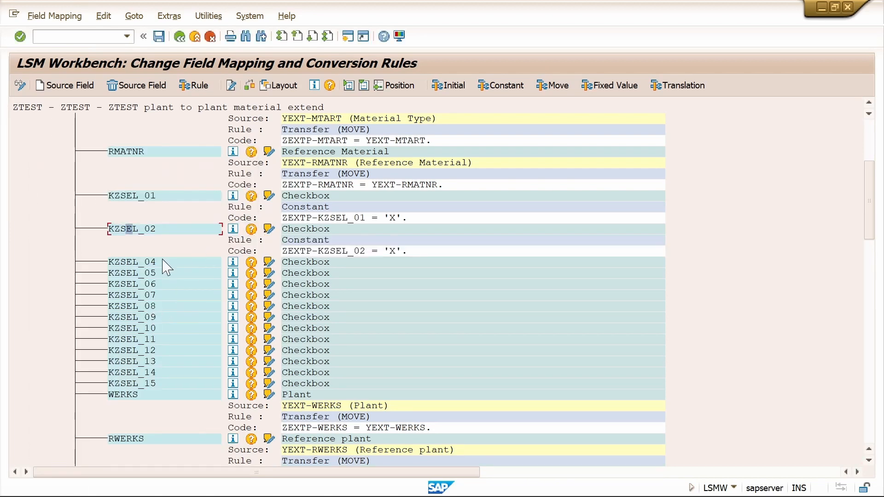
Step: Assign the Constant rule with the value X to the checkbox field KZSEL_04
click(121, 261)
click(200, 89)
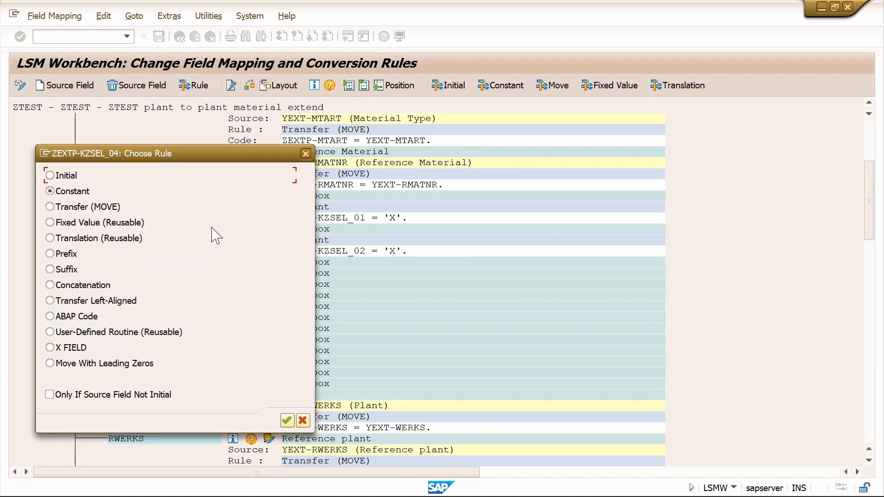
click(286, 421)
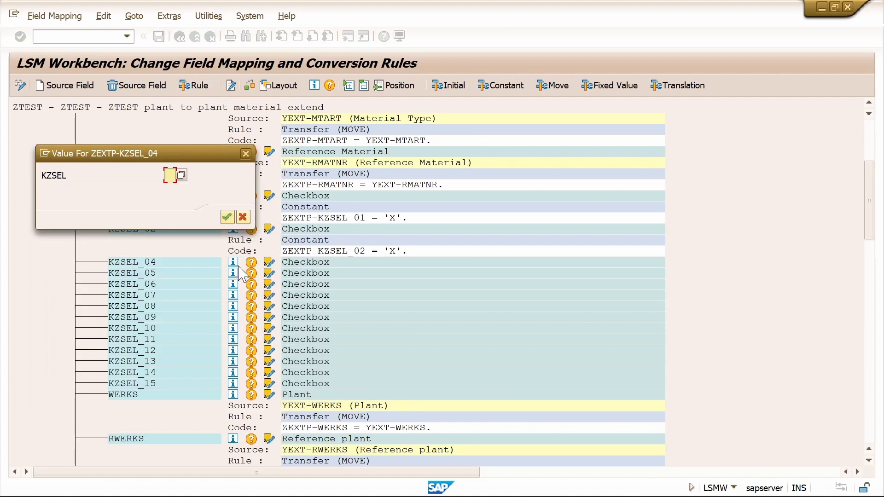
click(227, 217)
Step: Assign the Constant rule with the value X to the checkbox field KZSEL_05
click(134, 295)
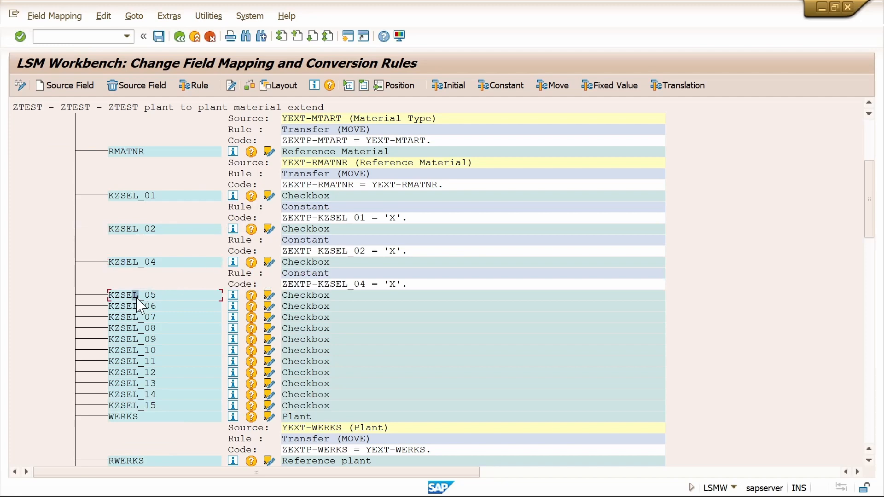
click(196, 86)
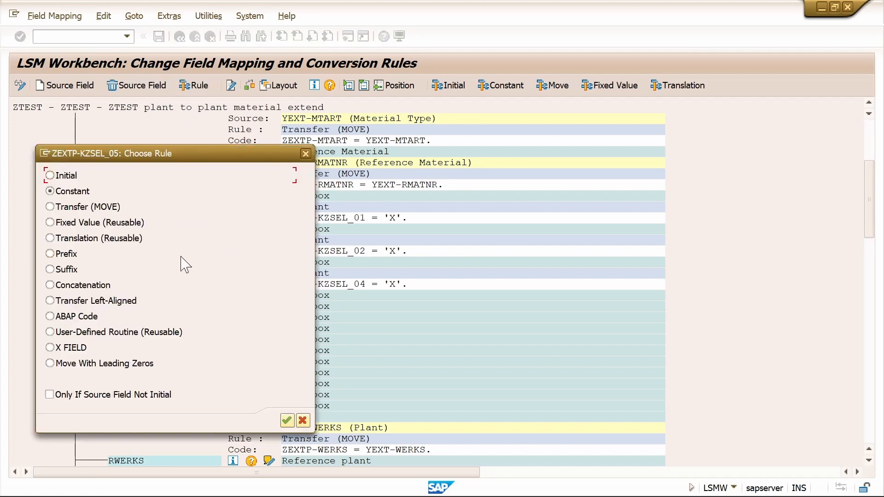
click(286, 420)
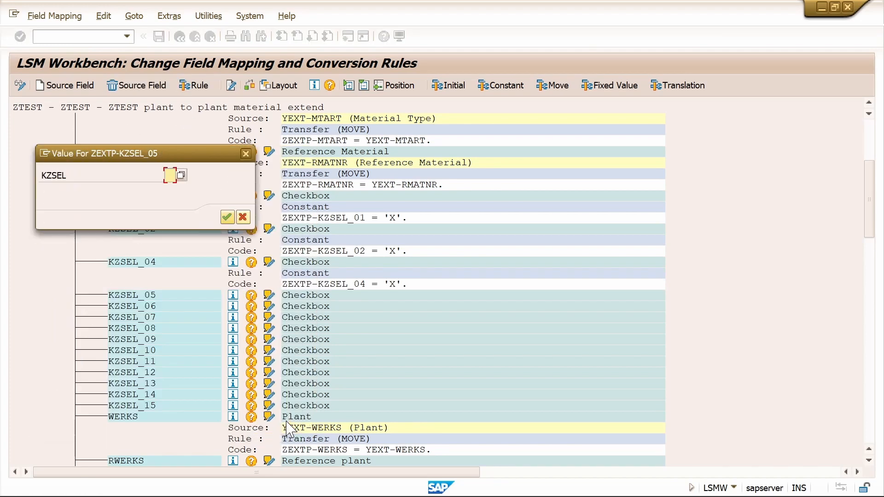
text(X)
click(227, 218)
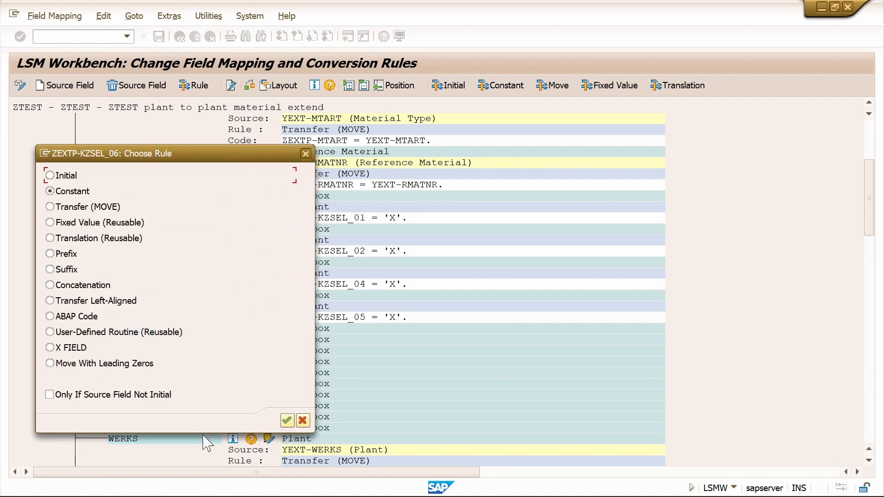
Step: Assign the Constant rule with the value X to the checkbox field KZSEL_06
click(288, 421)
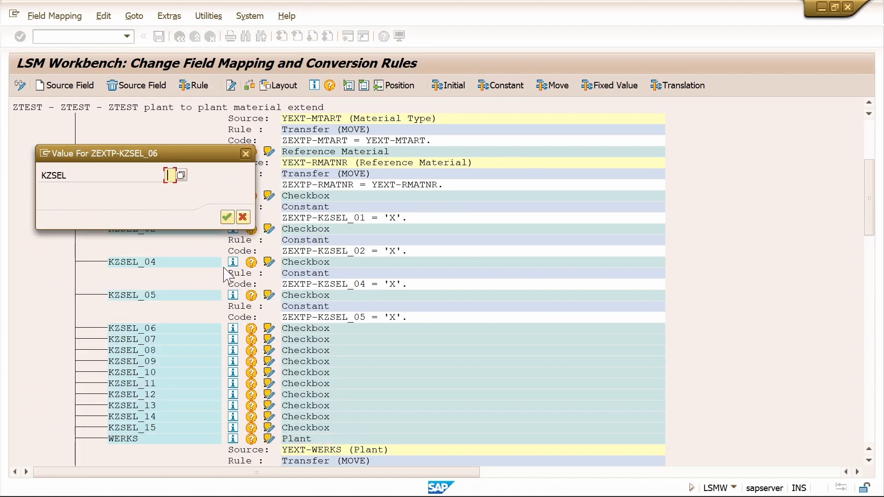
key(space)
click(227, 216)
Step: Assign the Constant rule with the value X to the checkbox field KZSEL_07
click(131, 361)
scroll(136, 355, down, 2)
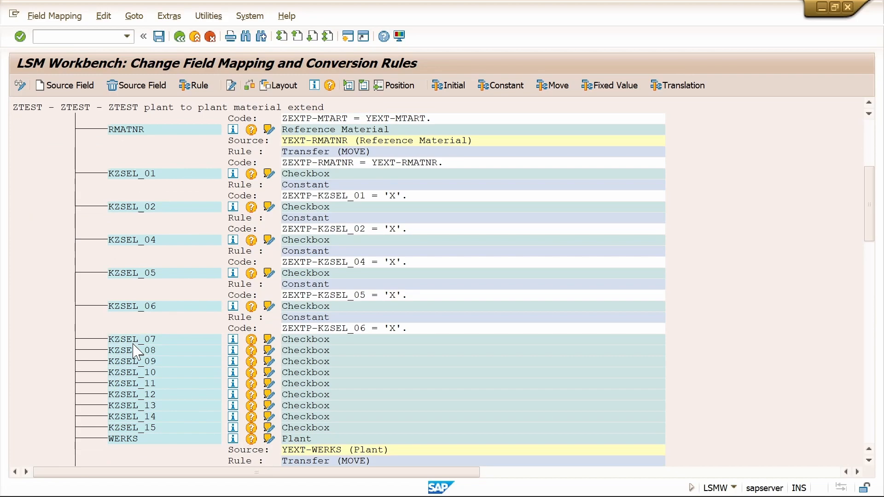
scroll(136, 352, down, 1)
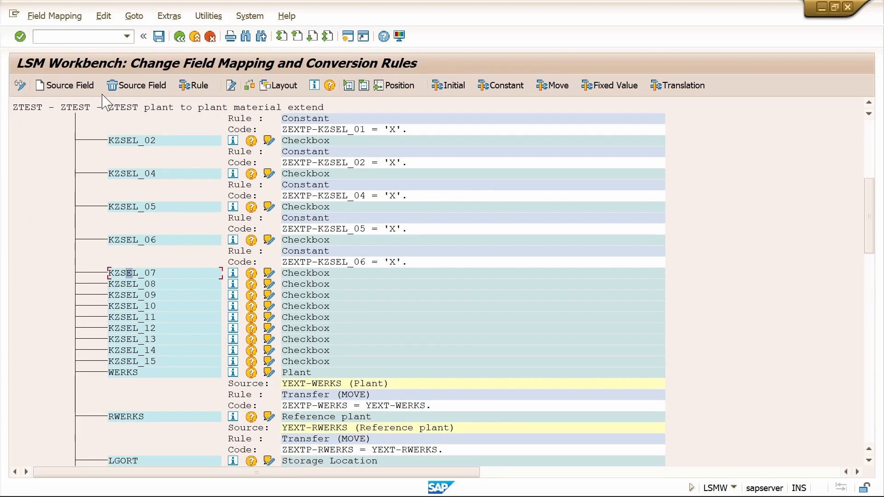
click(193, 85)
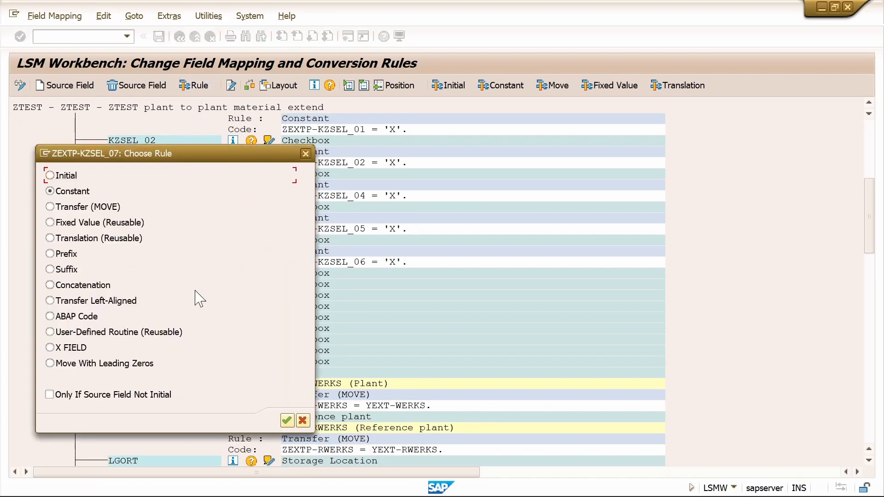
click(287, 421)
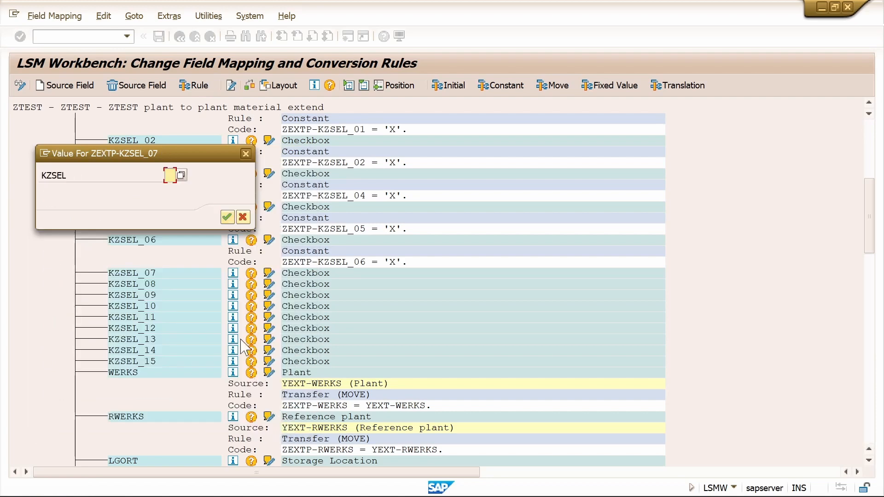
click(226, 217)
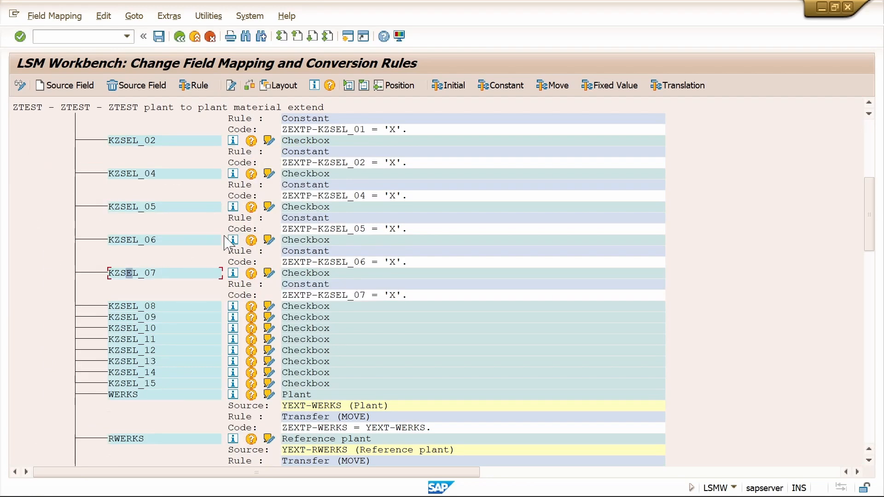
Step: Assign the Constant rule with the value X to the checkbox field KZSEL_08
click(125, 306)
click(199, 87)
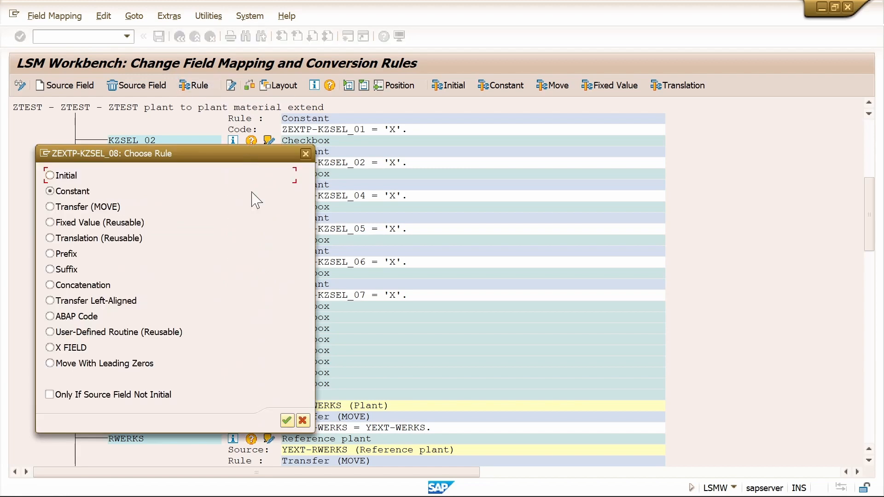
click(287, 421)
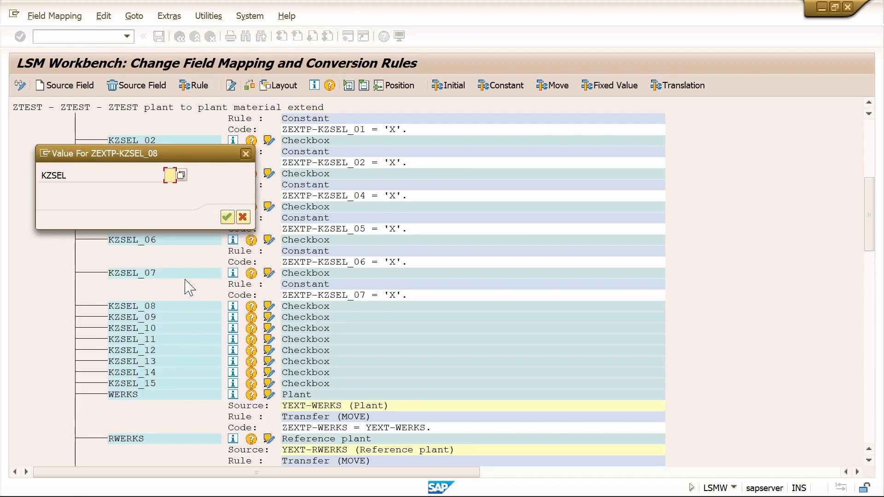
text(X)
click(227, 217)
Step: Assign the Constant rule with the value X to the checkbox field KZSEL_09
click(129, 339)
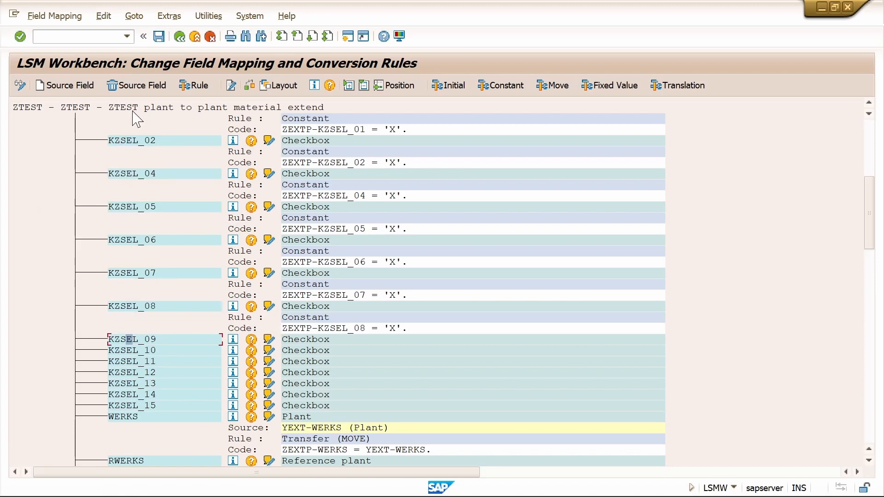
click(195, 86)
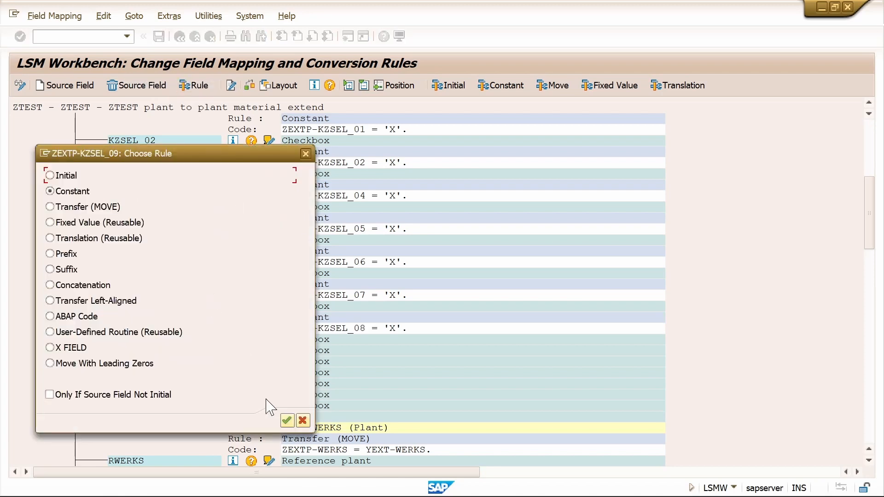
click(286, 421)
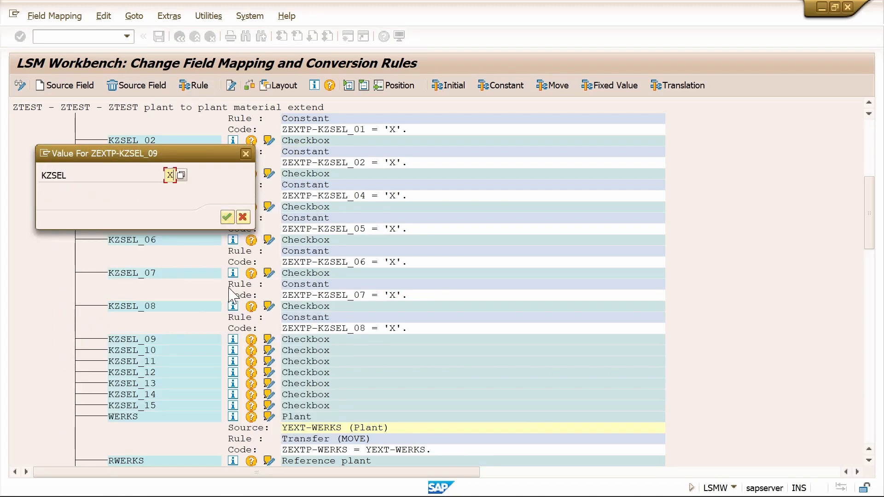
click(227, 218)
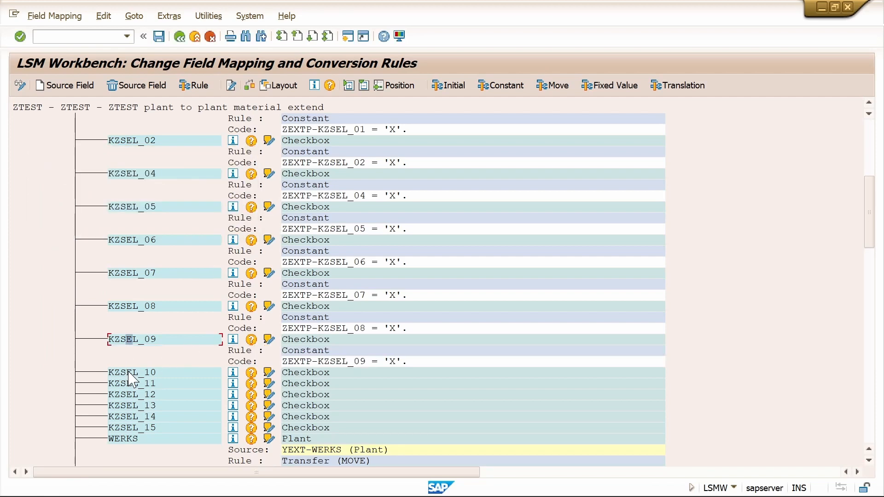
Step: Assign the Constant rule with the value X to the checkbox field KZSEL_10
click(193, 85)
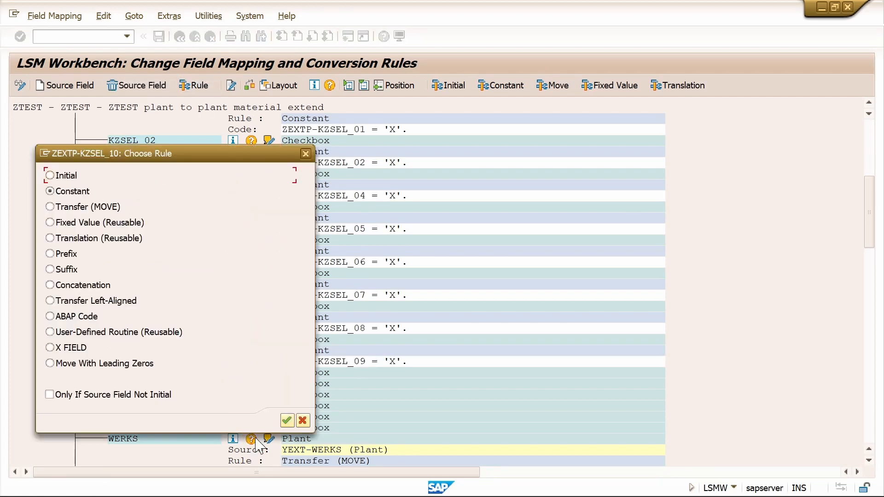
click(286, 420)
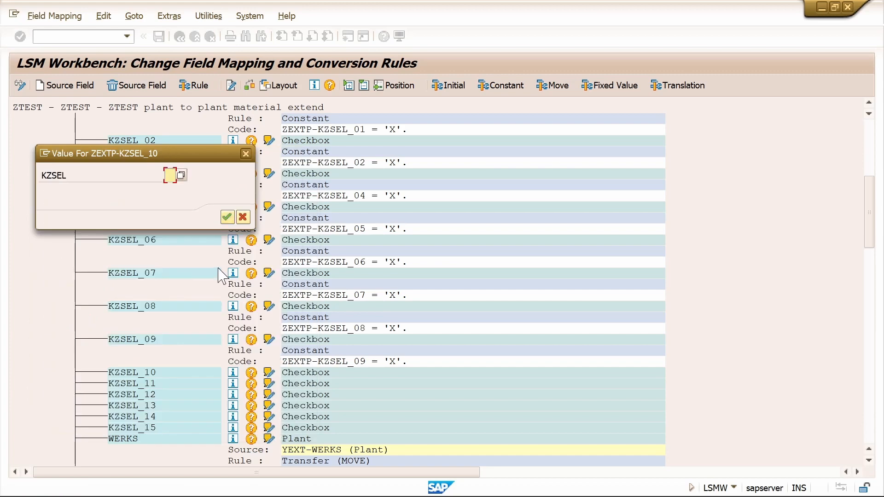
text(X)
click(227, 219)
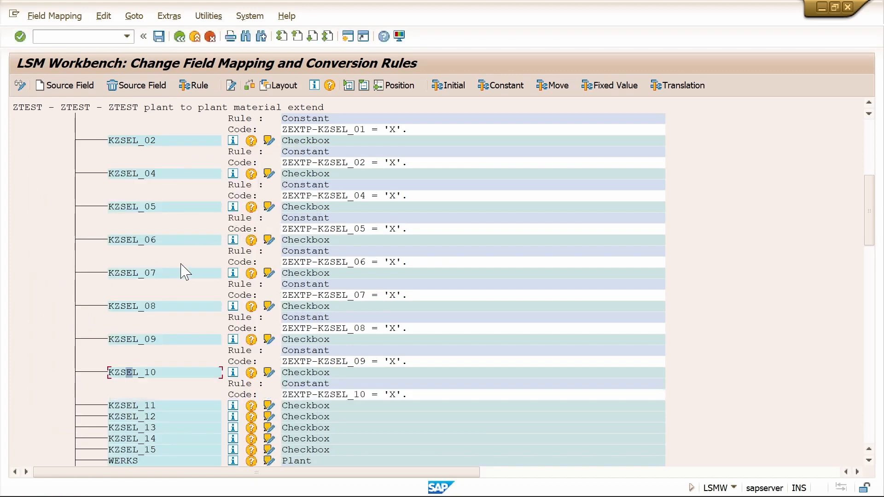
Step: Assign the Constant rule with the value X to the checkbox field KZSEL_11
scroll(183, 270, down, 3)
click(131, 316)
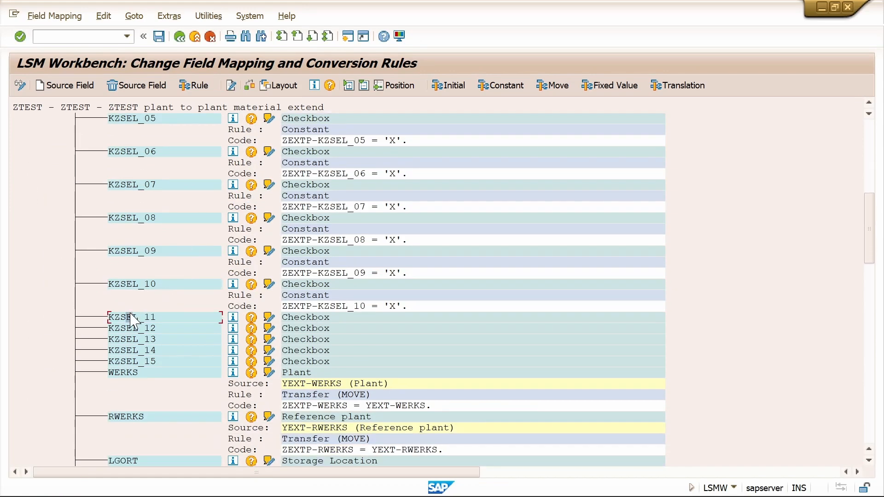
click(193, 86)
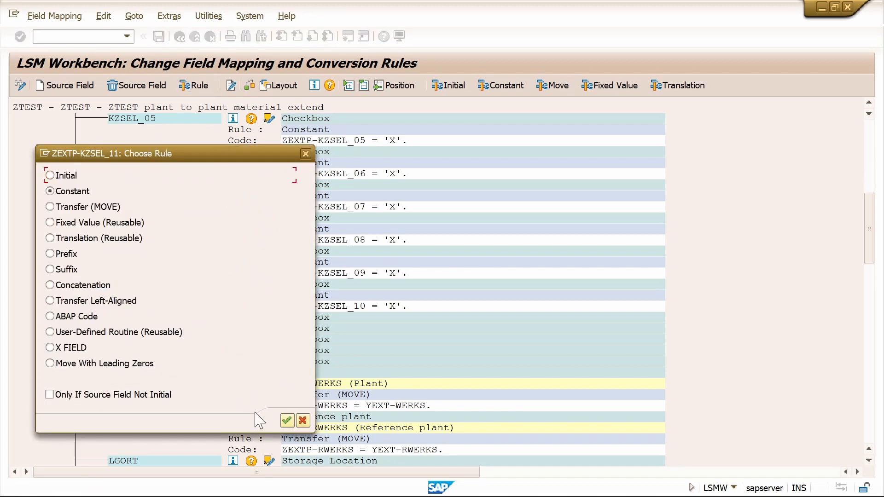
click(287, 420)
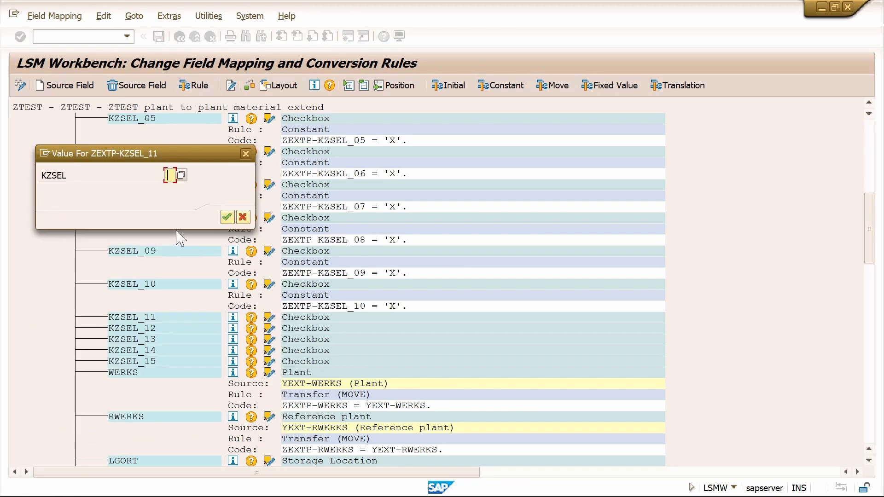
text(X)
click(226, 217)
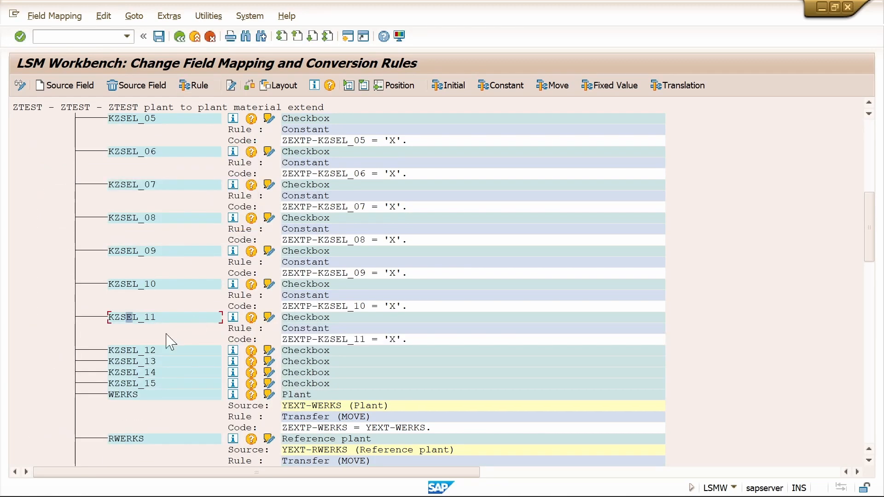
Step: Assign the Constant rule with the value X to the checkbox field KZSEL_12
click(135, 352)
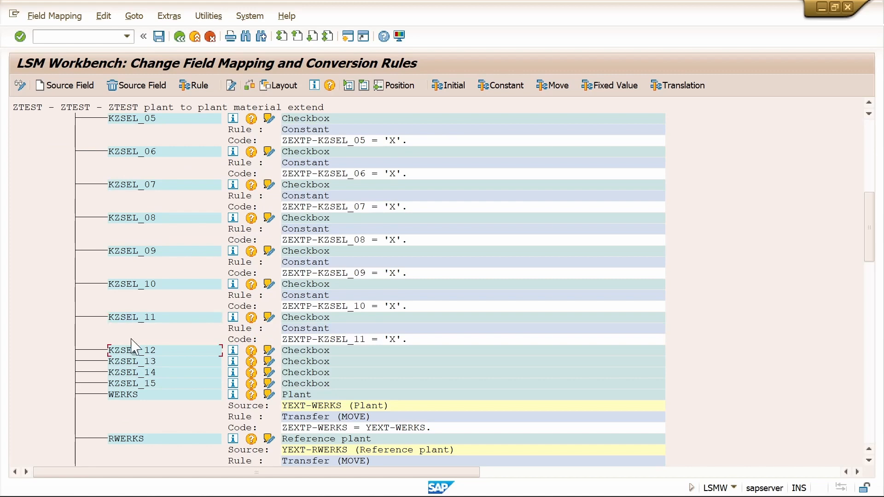
click(203, 86)
click(287, 420)
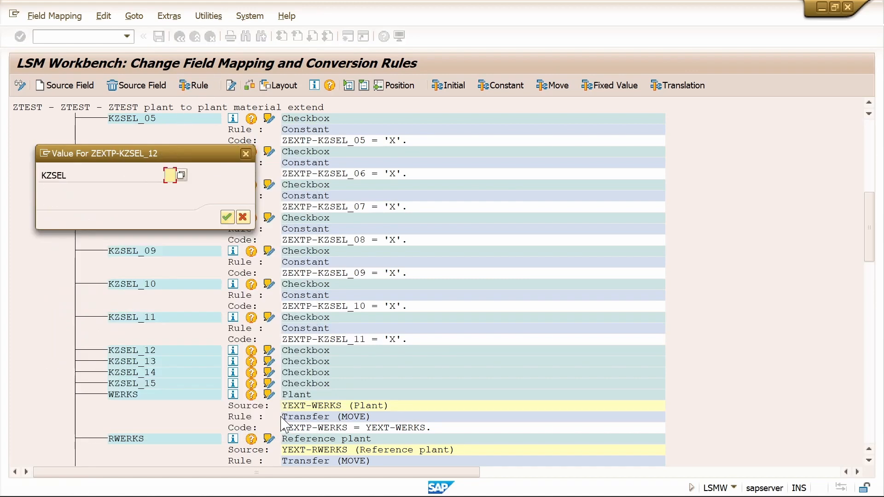
text(X)
click(227, 218)
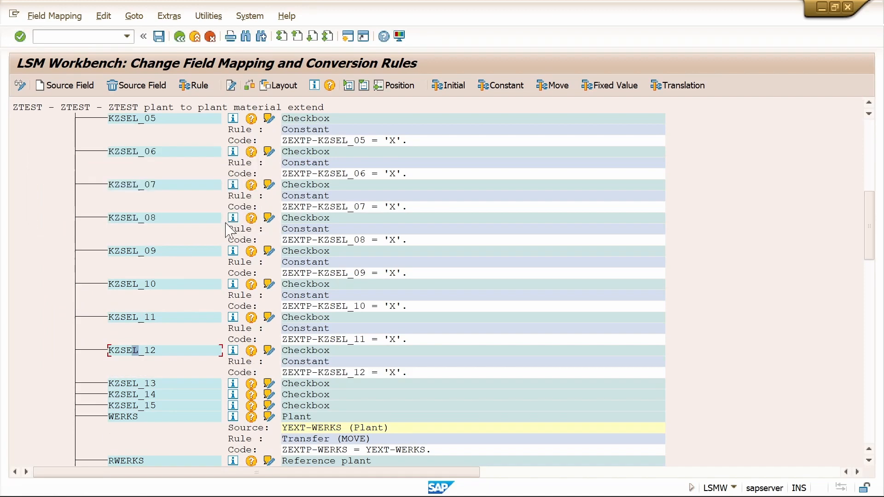
Step: Assign the Constant rule with the value X to the checkbox field KZSEL_13
click(138, 383)
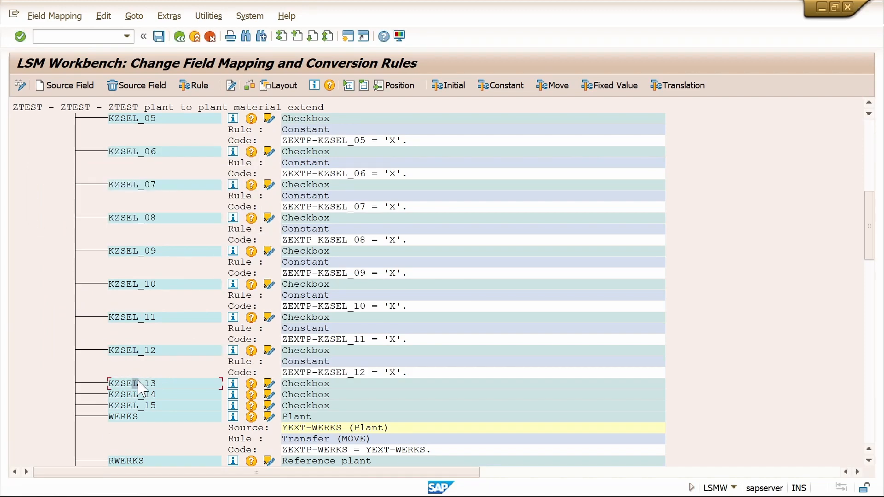
click(197, 86)
click(288, 420)
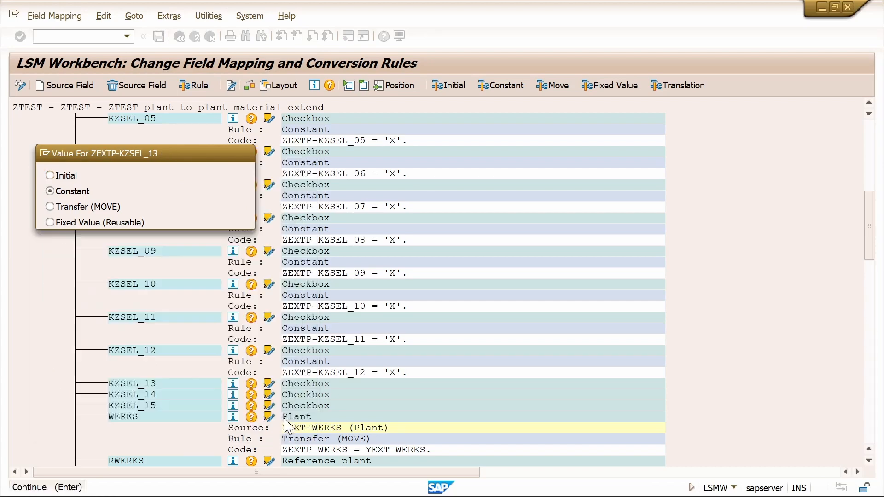
text(X)
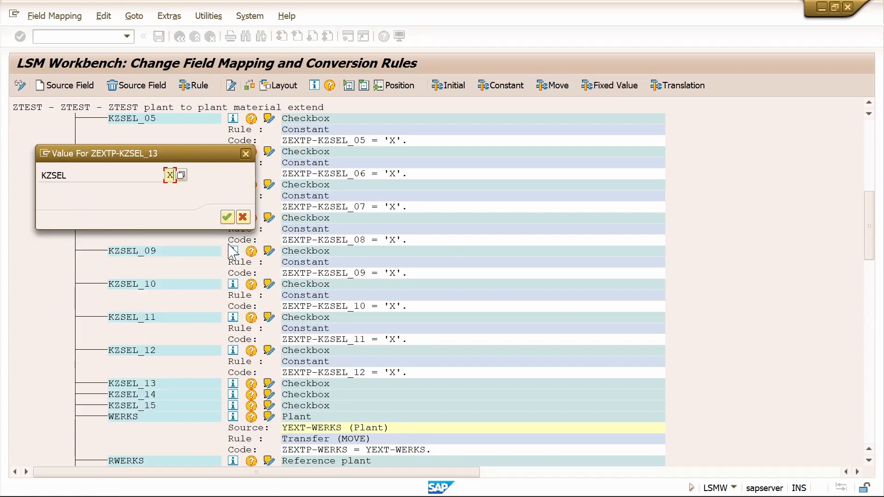
click(227, 217)
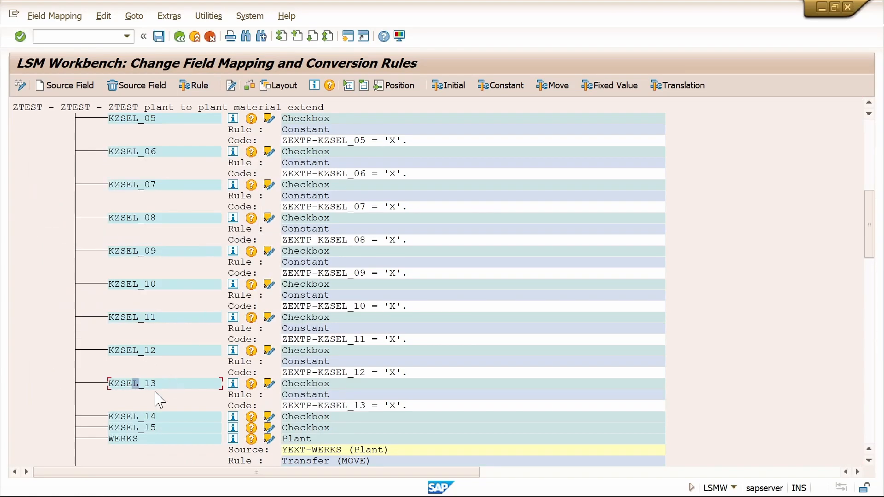
Step: Assign the Constant rule with the value X to the checkbox field KZSEL_14
click(140, 418)
scroll(204, 265, down, 3)
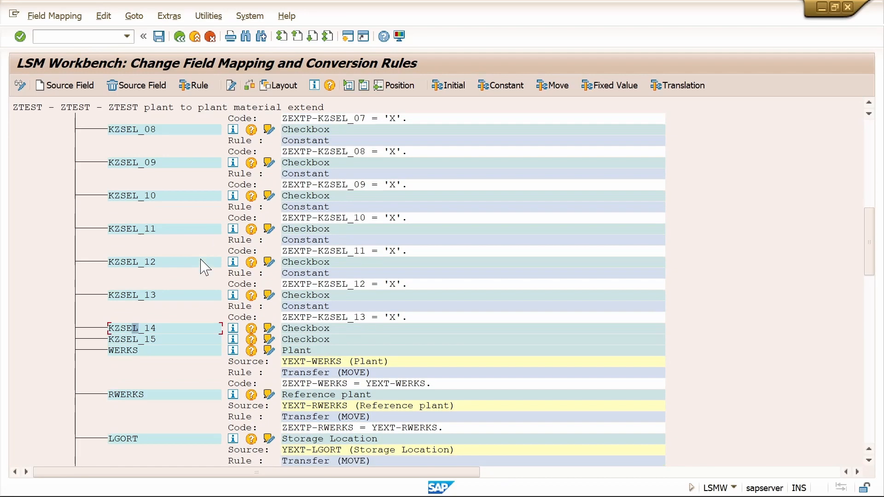
click(196, 85)
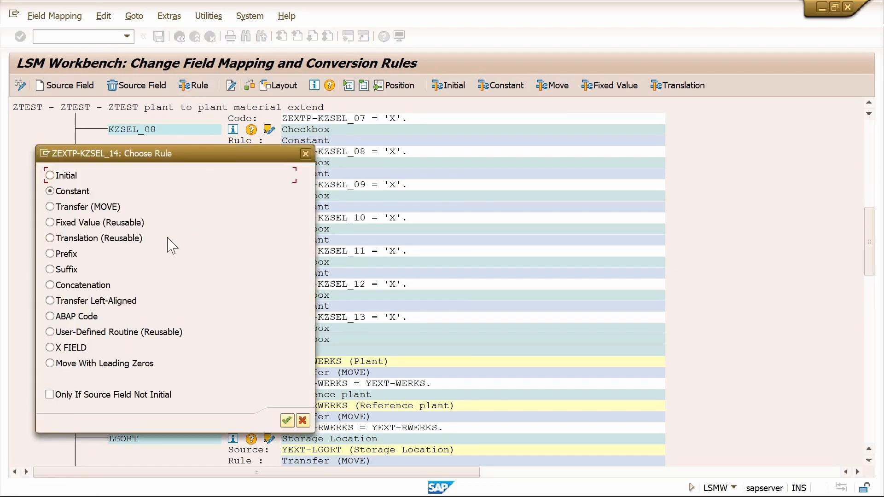
key(Return)
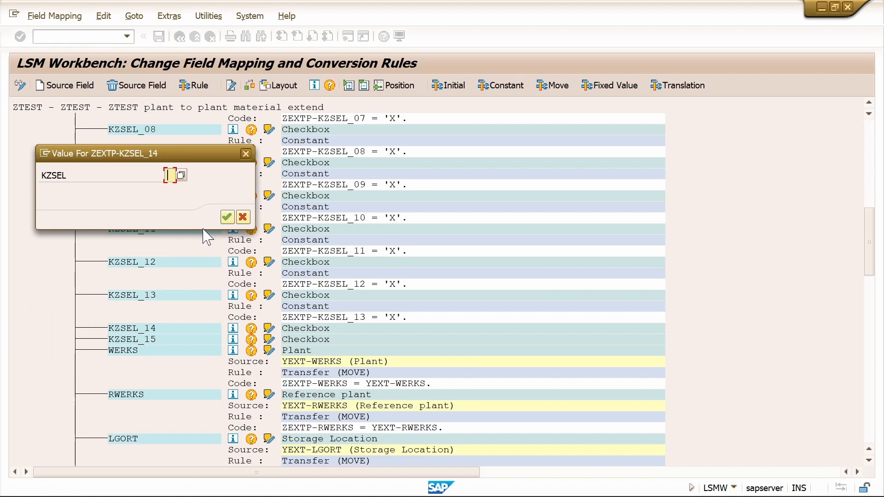
text(X)
click(228, 218)
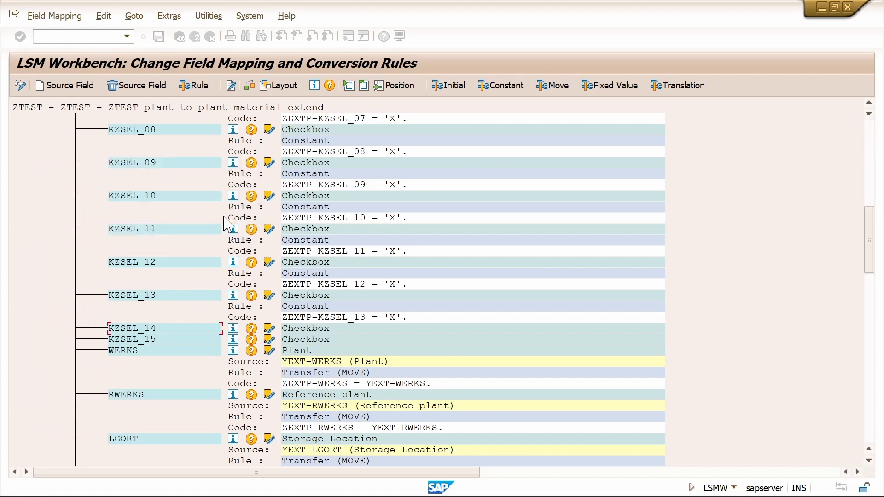
Step: Open the conversion rule selection for the checkbox field KZSEL_15
click(133, 362)
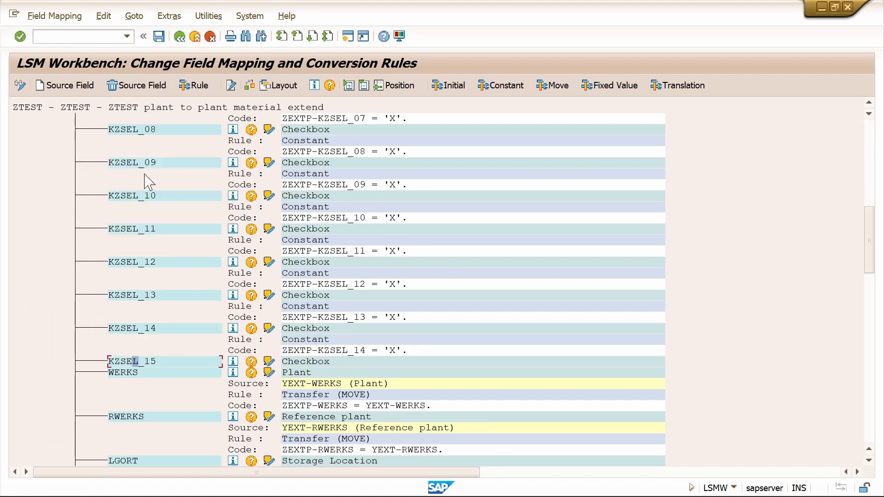
click(195, 85)
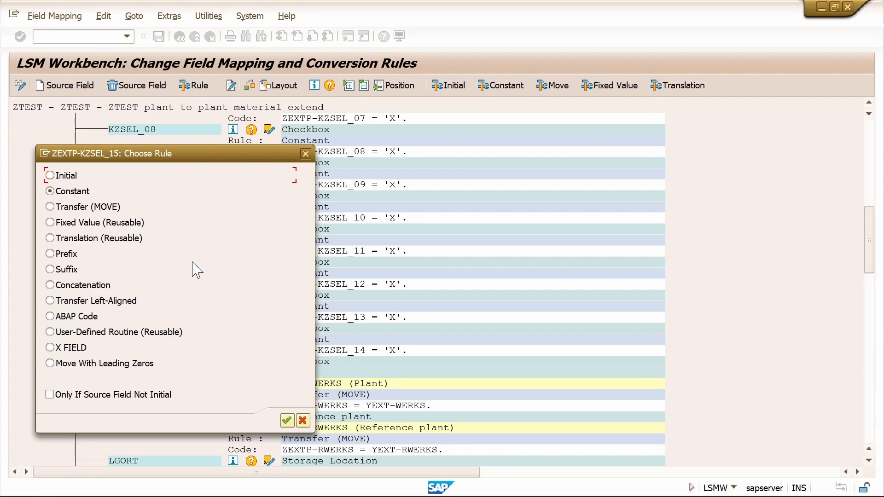
Step: Assign the Constant rule with value X to the target field ZEXTP-KZSEL_15
key(Return)
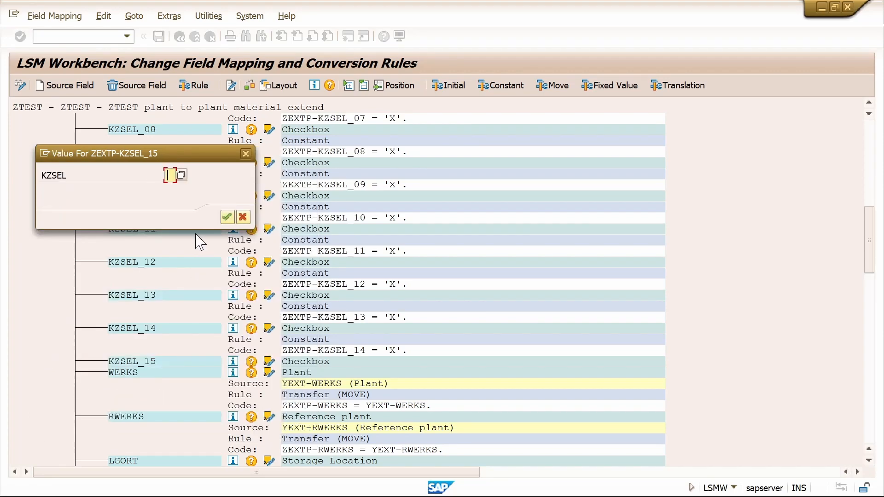
text(X)
click(227, 218)
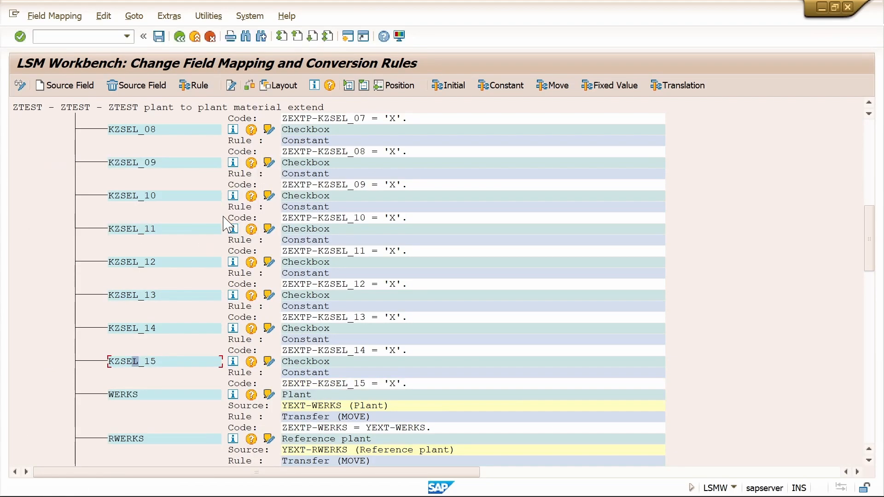
Step: Save the field mapping and return to the process step list, selecting Specify Files
scroll(206, 310, down, 3)
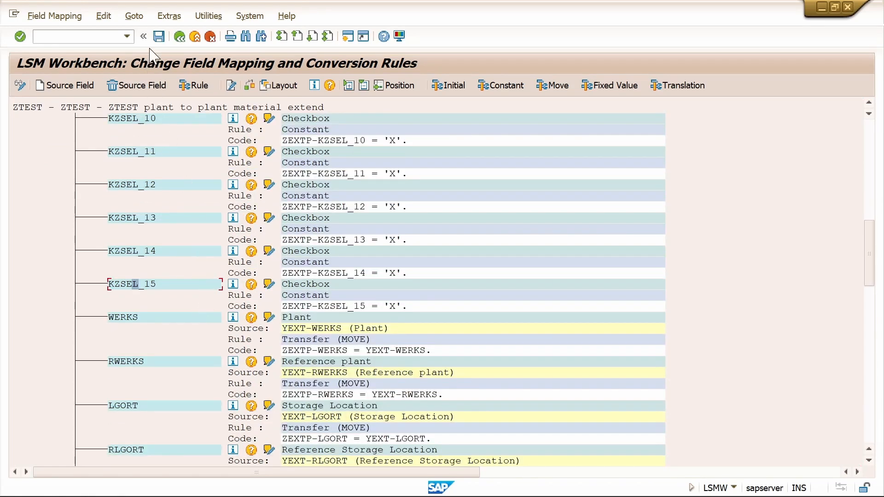
click(159, 38)
click(179, 37)
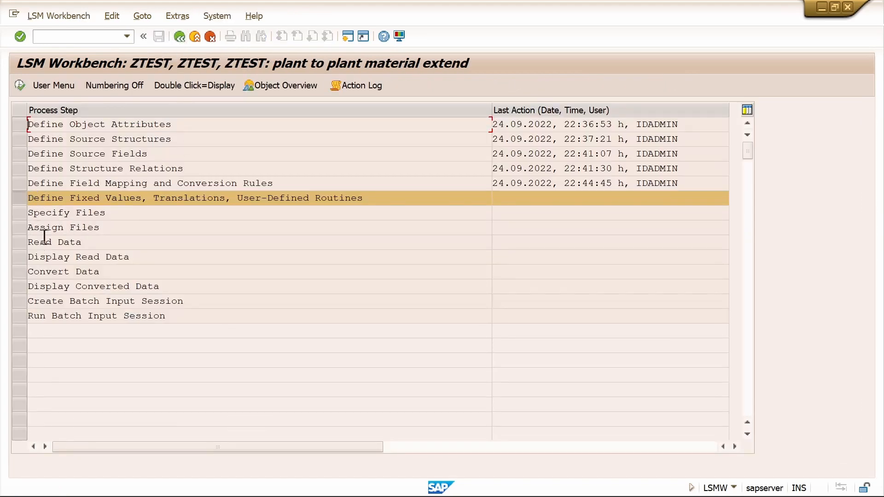
click(21, 215)
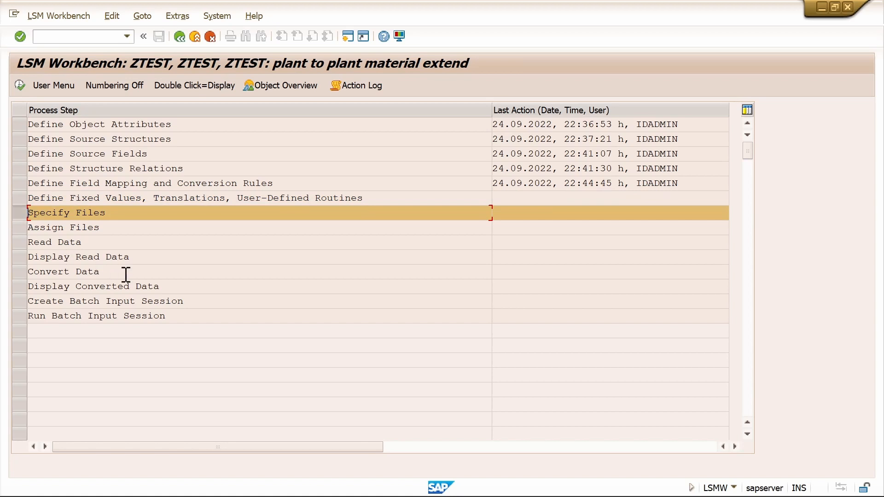
Step: In Excel, copy the field descriptions in D1:E22 of Sheet4 and paste them transposed as a header row starting at H1
drag(194, 90, 217, 390)
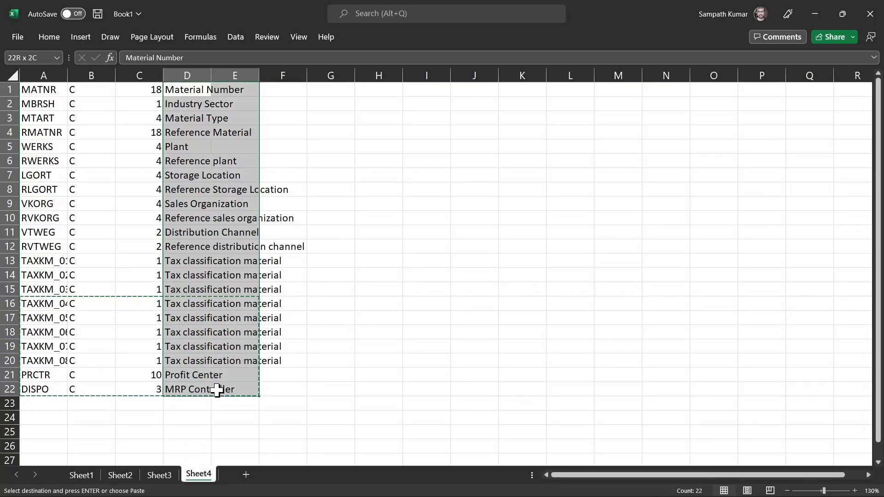
key(ctrl+c)
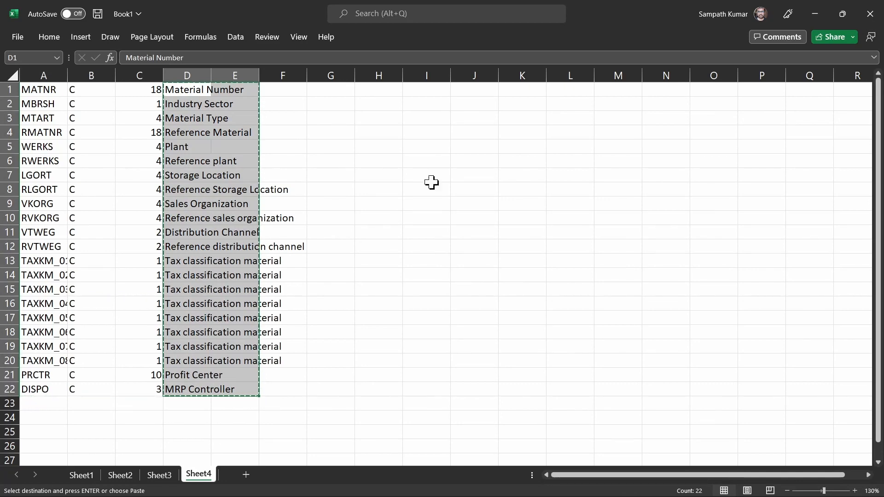
click(371, 88)
right_click(371, 88)
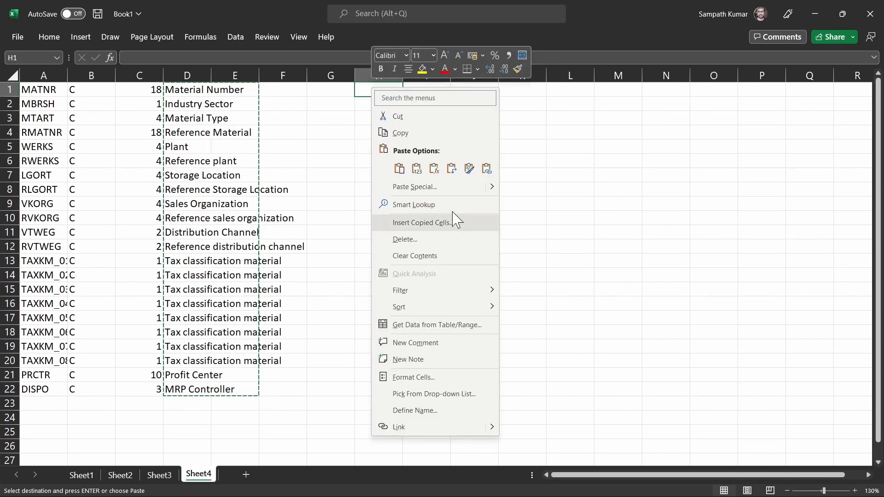
click(452, 169)
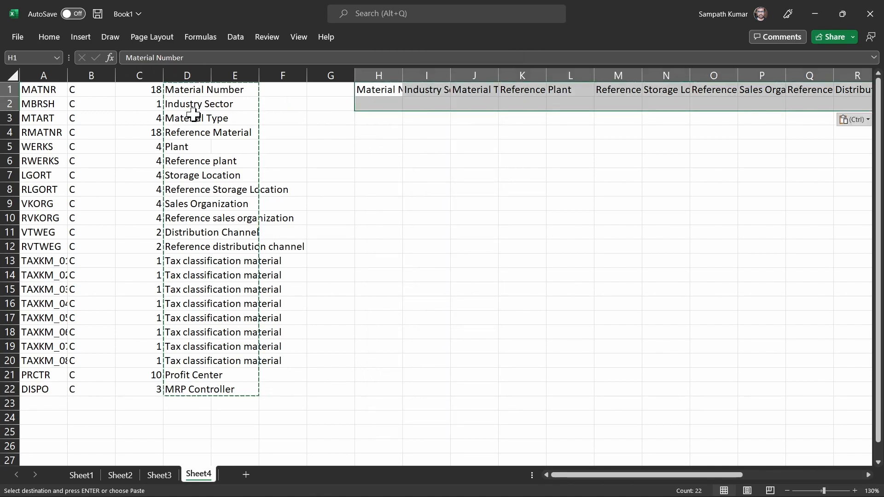
Step: Autofit all column widths on Sheet4 and select the cell under the Material Number header
click(13, 76)
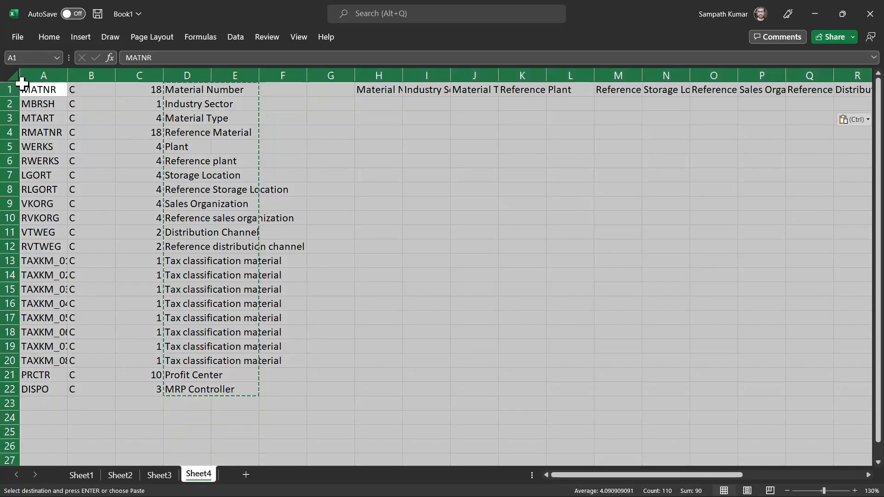
double_click(67, 75)
click(431, 100)
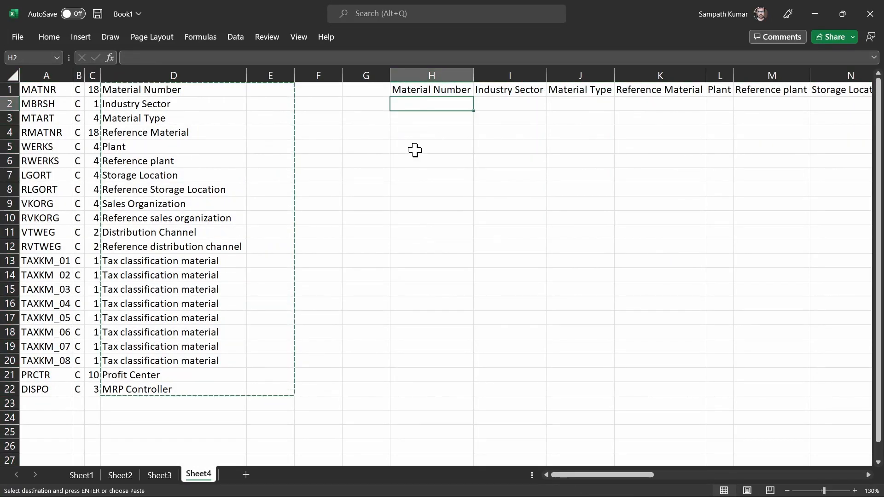
Step: Copy material number 50066853 from A2 of Sheet3 into the Material Number and Reference Material cells in row 2 of Sheet4
click(159, 475)
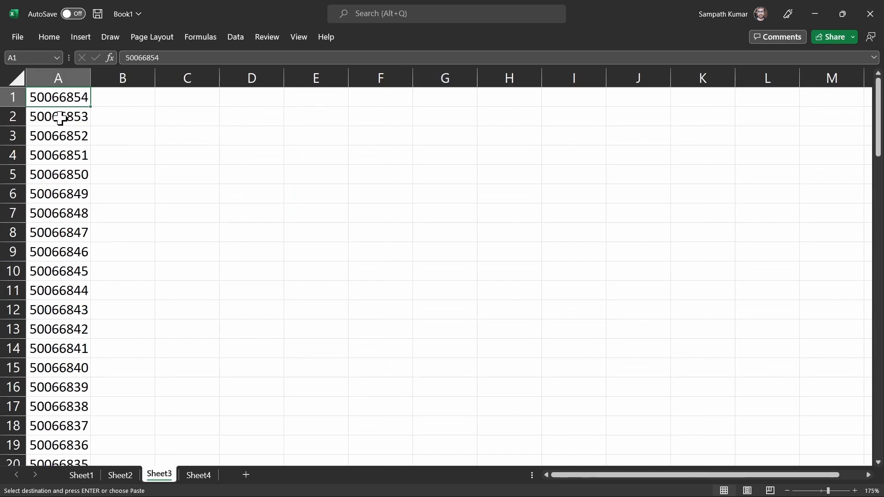
click(60, 117)
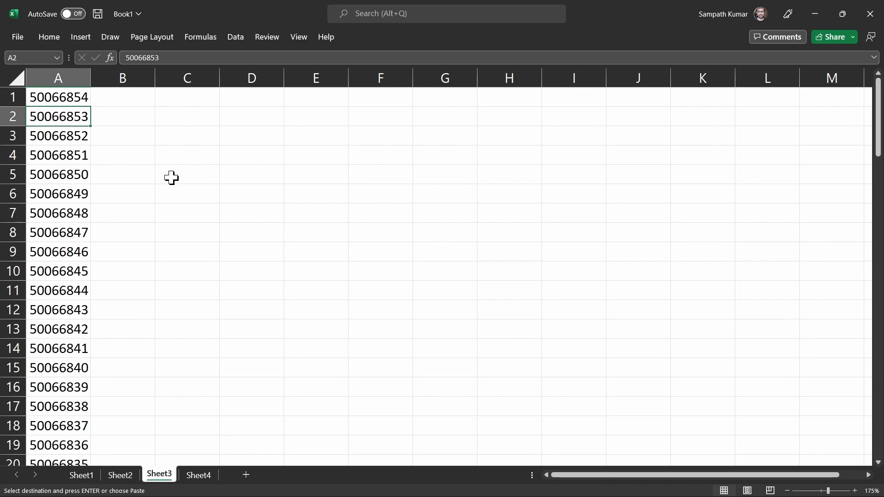
key(ctrl+c)
click(195, 476)
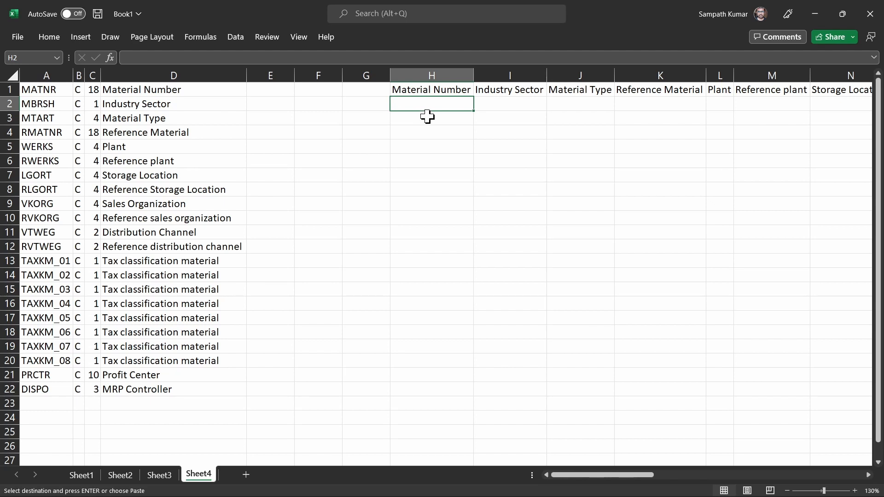
key(ctrl+v)
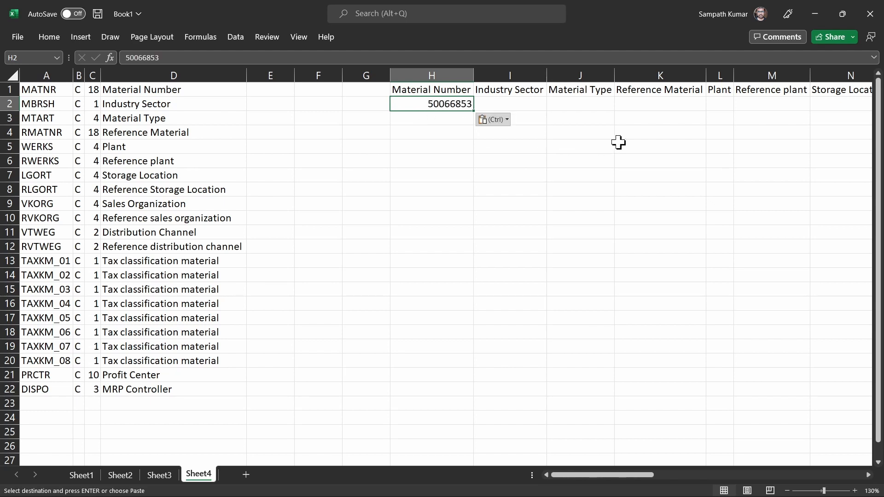
click(644, 103)
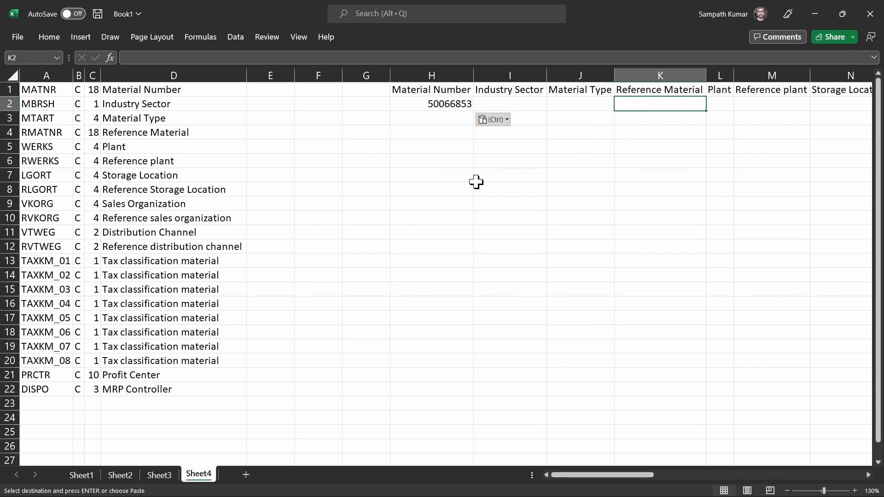
key(ctrl+v)
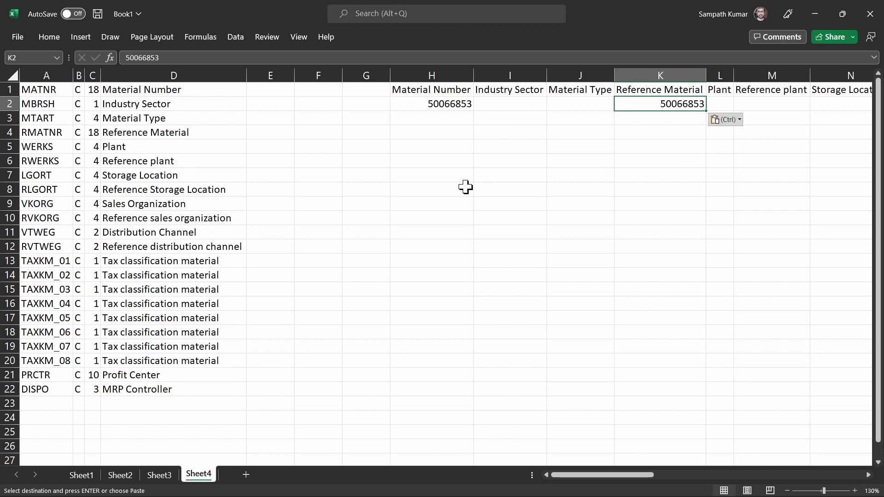
Step: Enter Industry Sector M and Material Type ROH in row 2
click(518, 106)
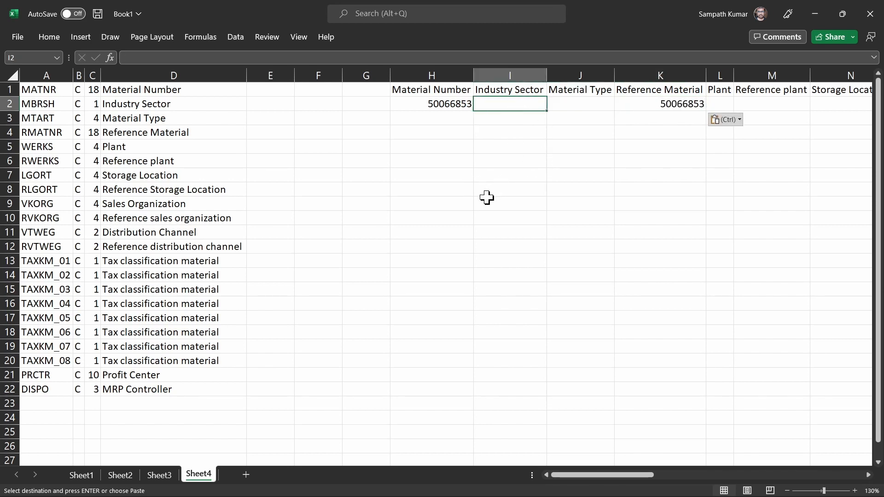
text(M)
key(Tab)
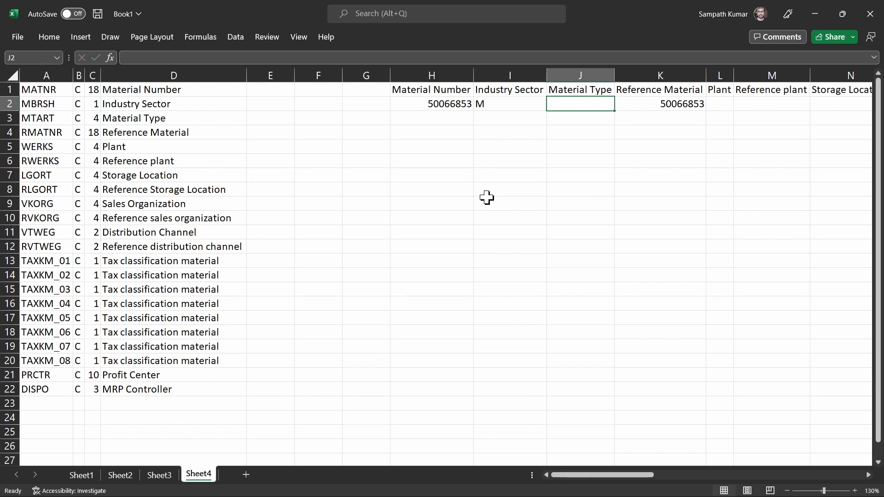
text(R)
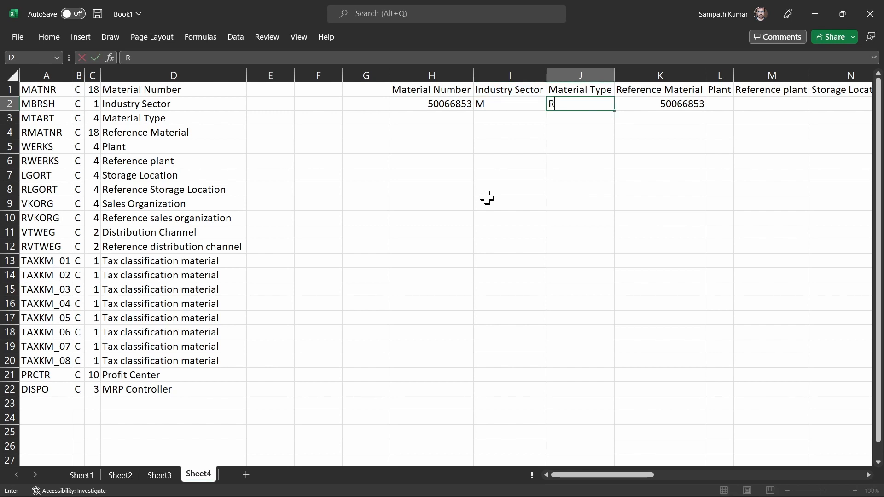
key(Tab)
key(Tab)
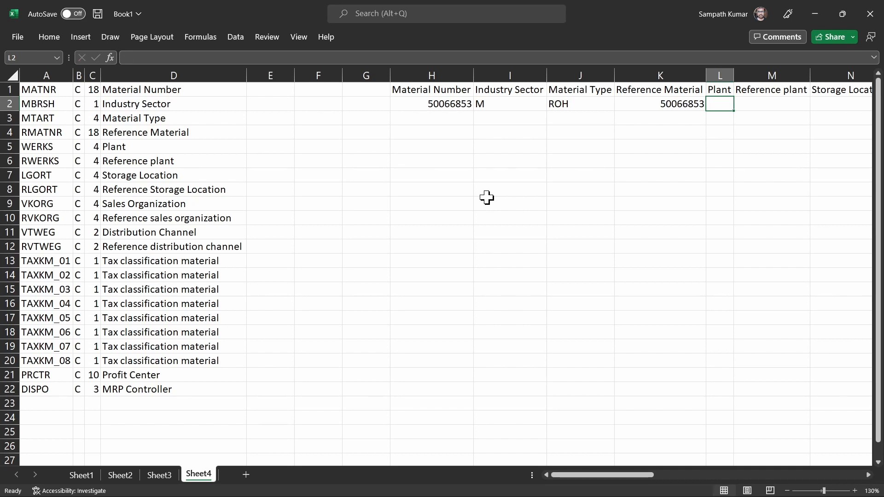
Step: Enter Plant 1000 and Reference plant IN47 in row 2
text(1000)
key(Tab)
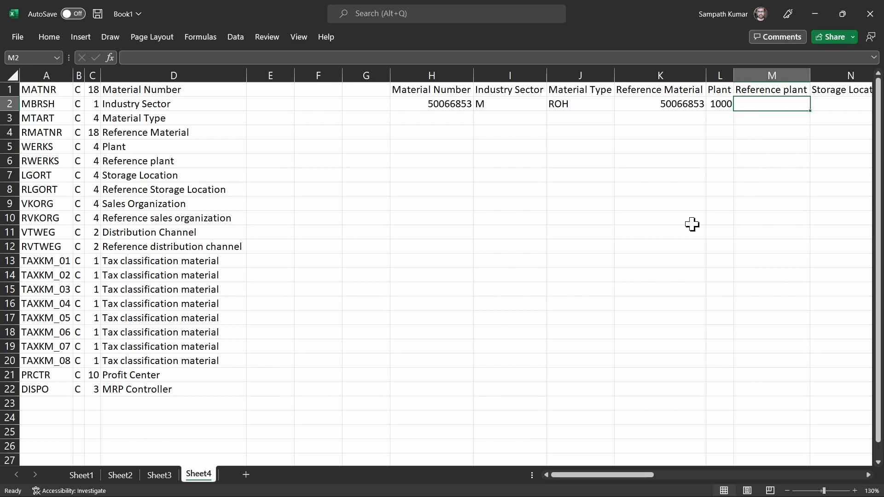
text(IN47)
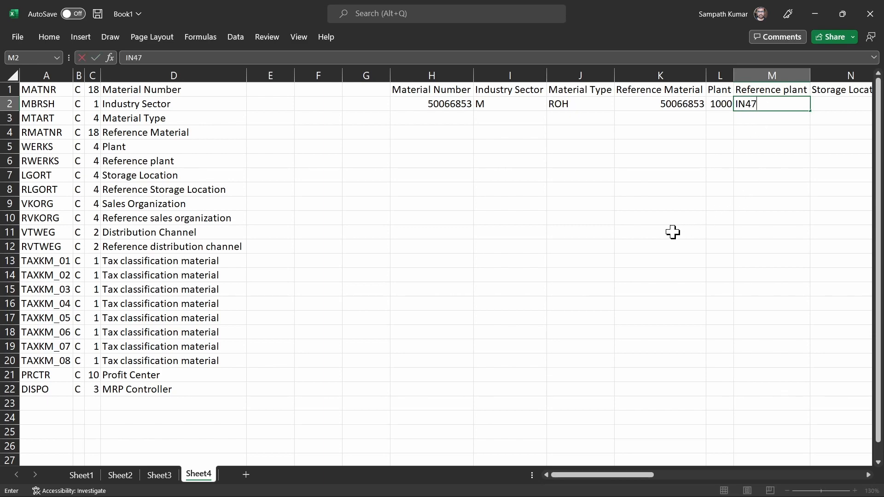
key(Tab)
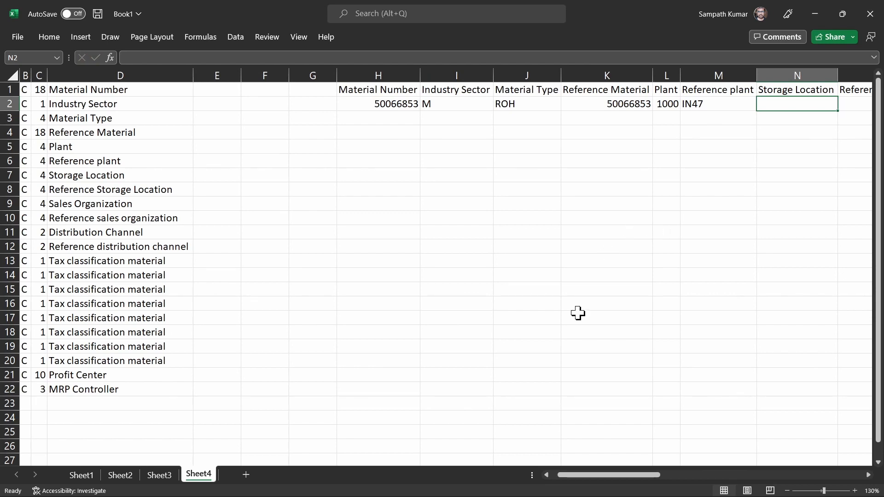
Step: Format the Storage Location column as Text and enter 0001 in its row 2 cell
click(792, 76)
click(43, 35)
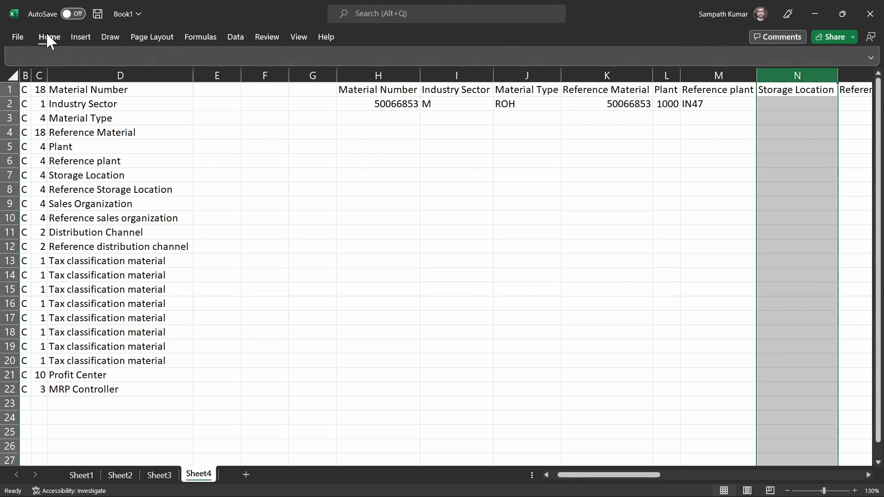
click(477, 63)
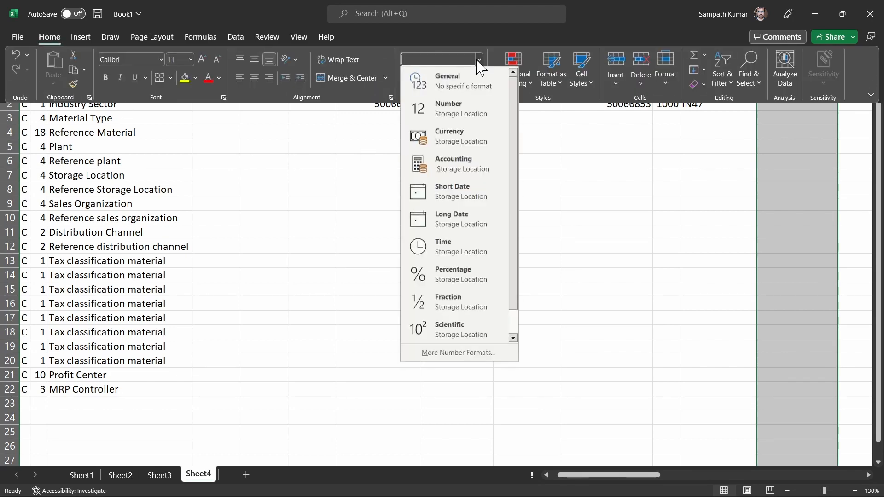
scroll(442, 244, down, 1)
click(451, 335)
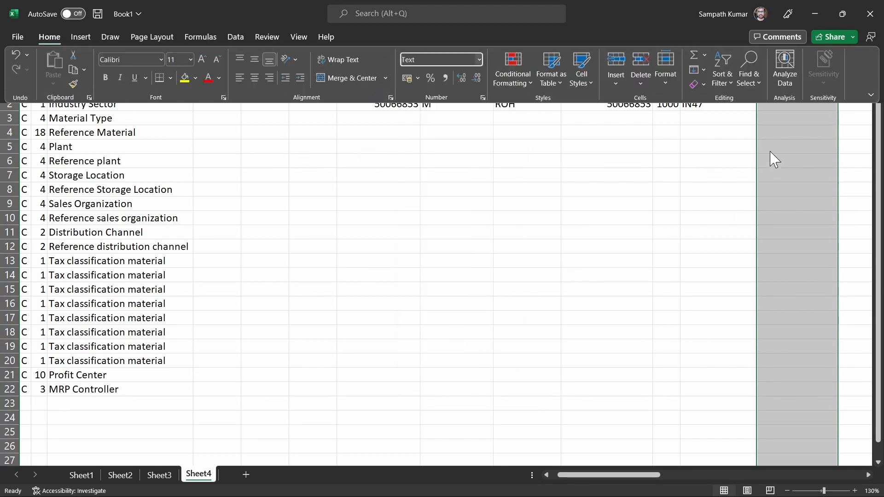
click(778, 106)
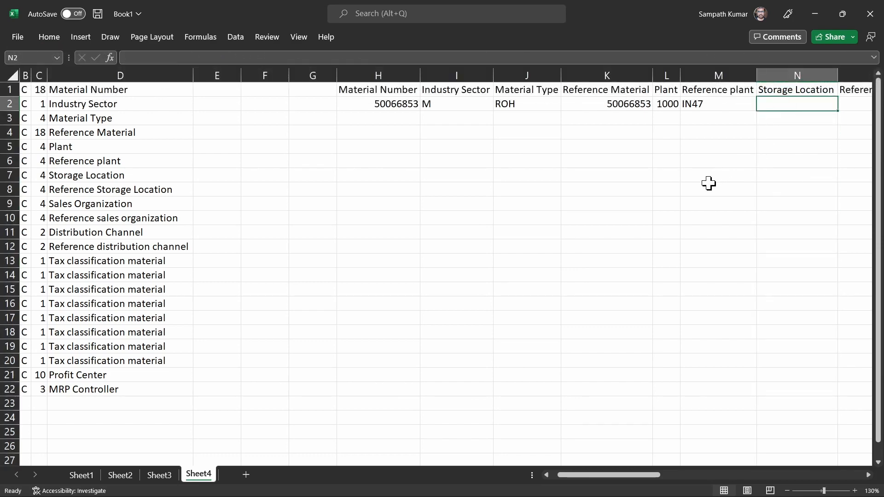
text(0001)
key(Tab)
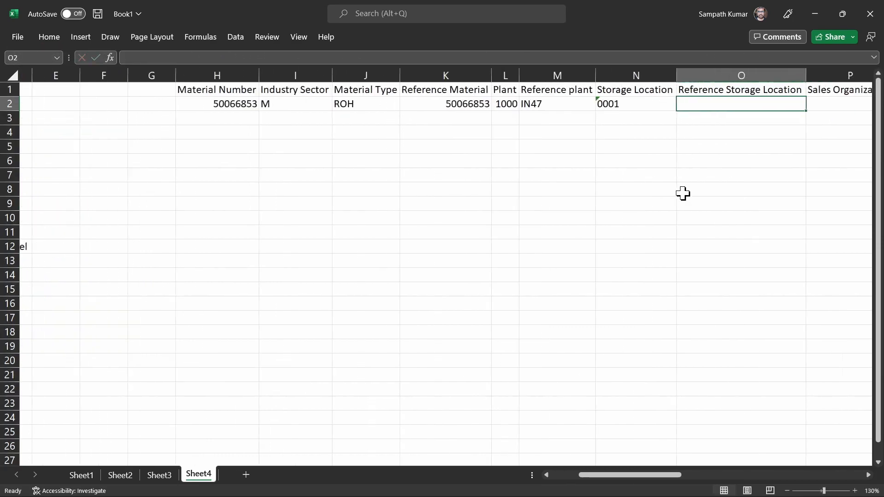
Step: Format the Reference Storage Location column as Text and enter 0001 in its row 2 cell
click(695, 75)
click(48, 38)
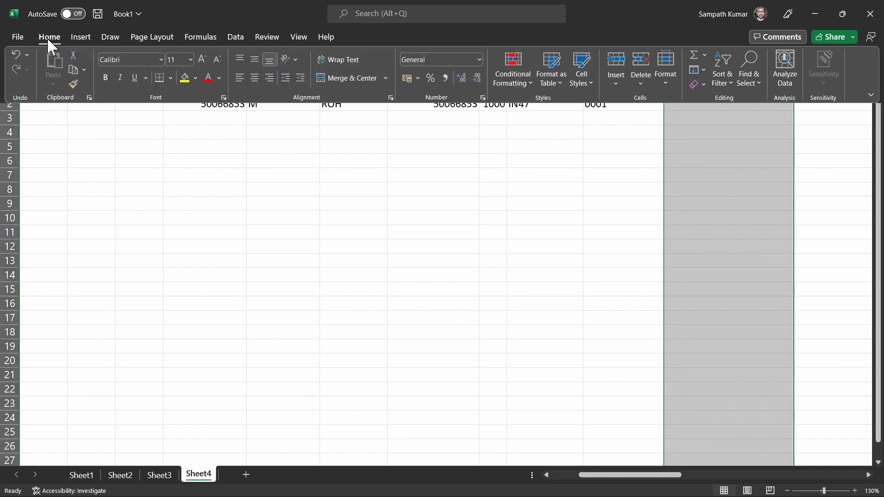
click(479, 59)
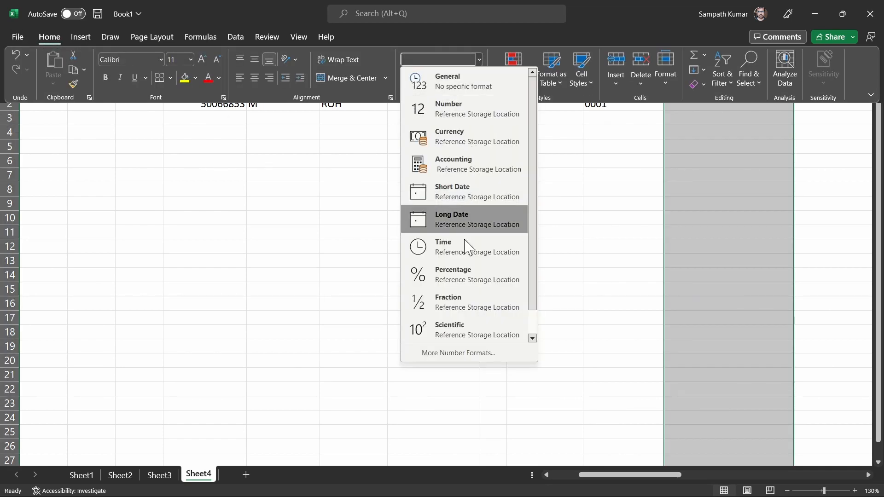
scroll(467, 276, down, 2)
click(477, 330)
click(716, 139)
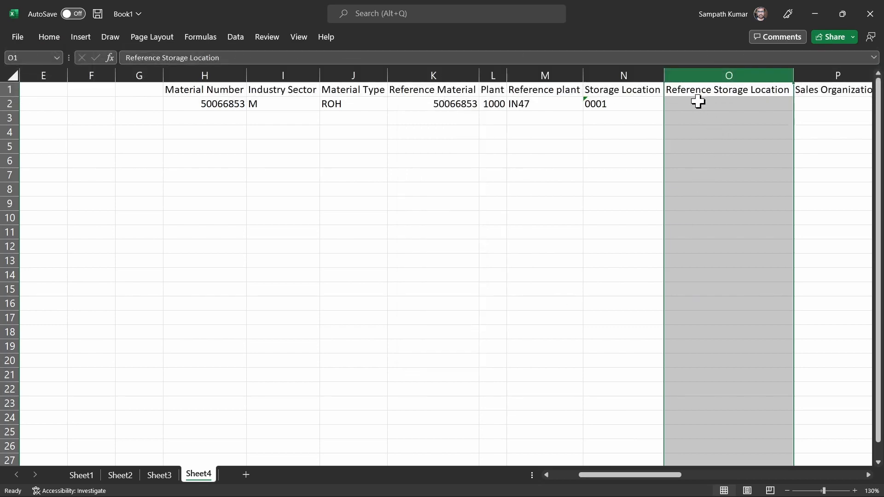
click(695, 105)
text(0001)
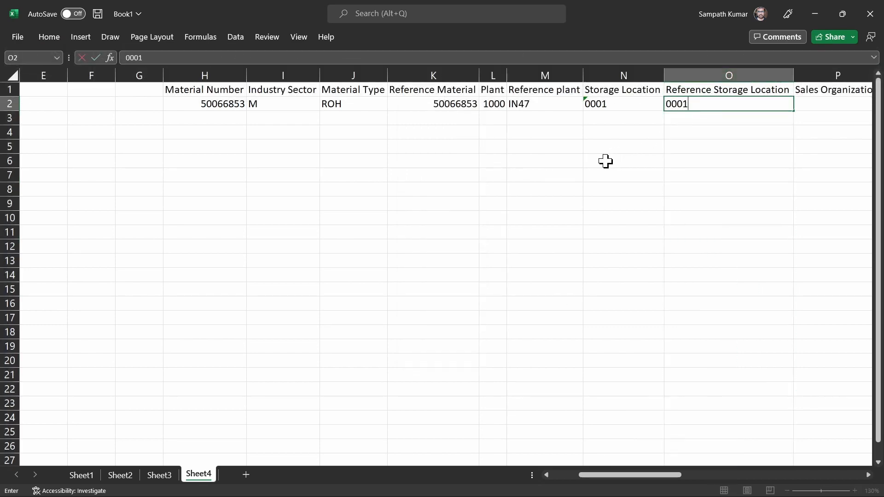
key(Tab)
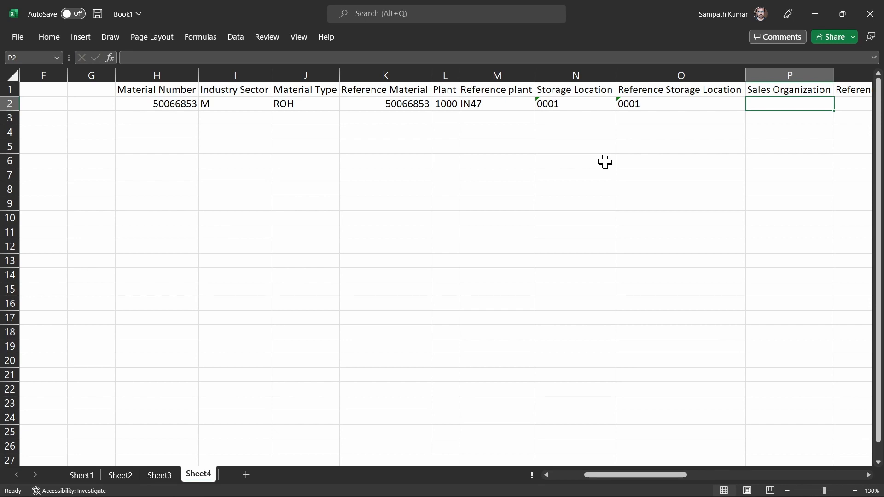
Step: Enter Sales Organization 1000 and Reference sales organization IN47 in row 2
text(1)
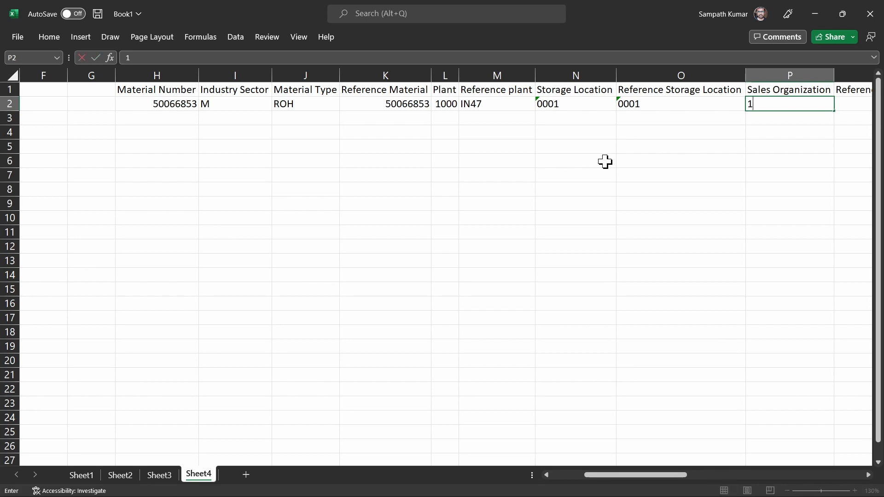
text(000)
key(Tab)
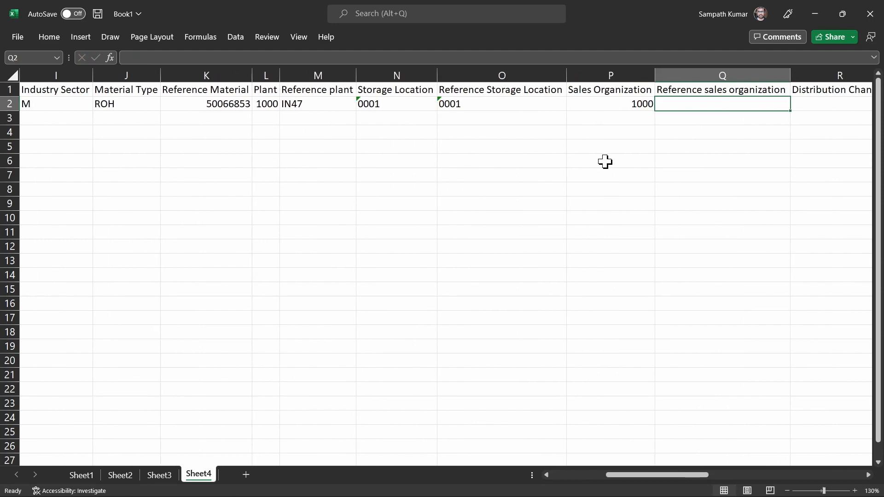
text(IN47)
key(Tab)
click(632, 105)
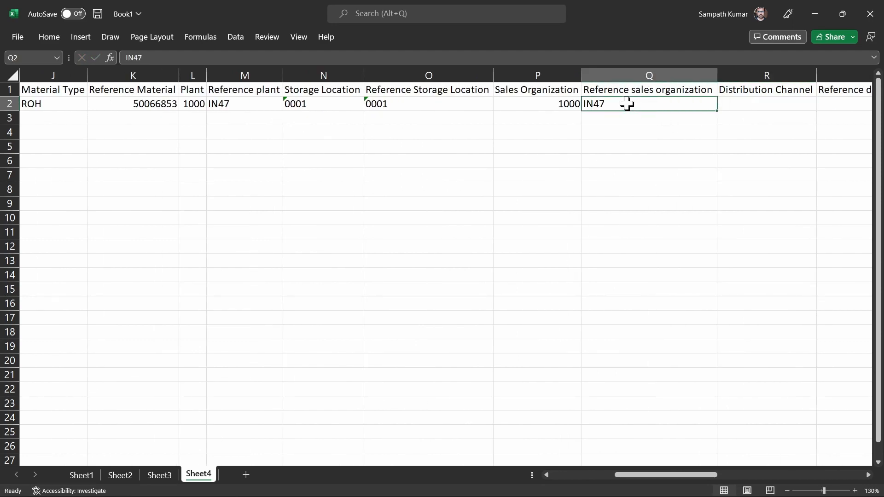
Step: Enter 10 as the Distribution Channel in row 2
key(Tab)
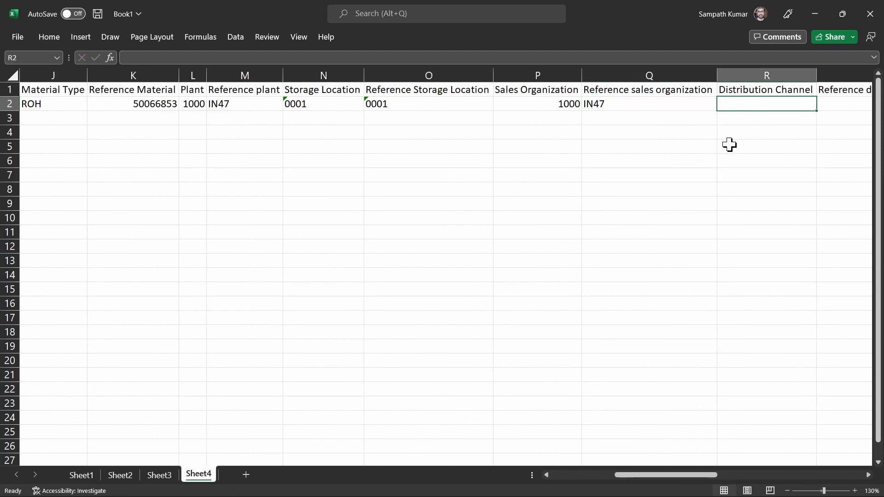
text(10)
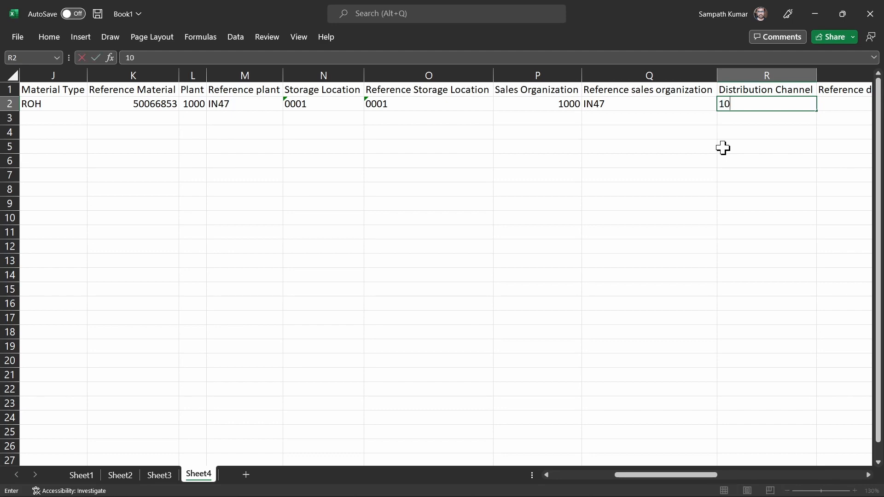
key(Tab)
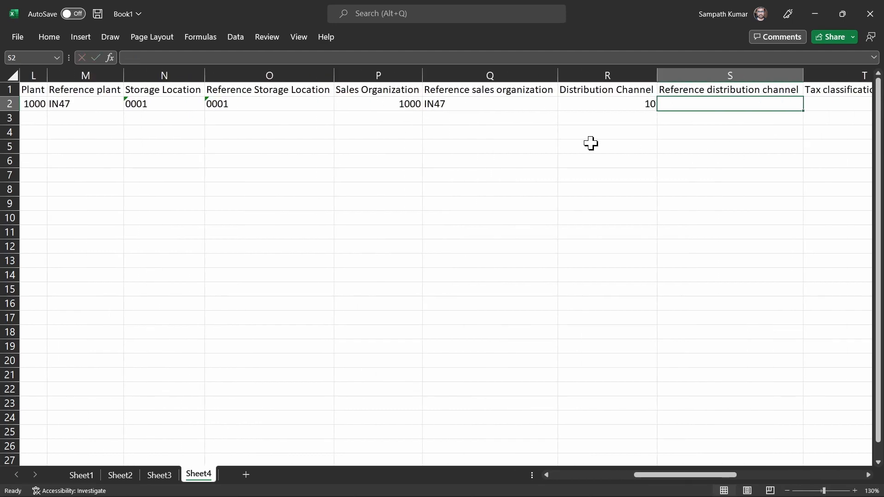
Step: Format the Reference distribution channel column as Text and enter 01 in its row 2 cell
click(709, 74)
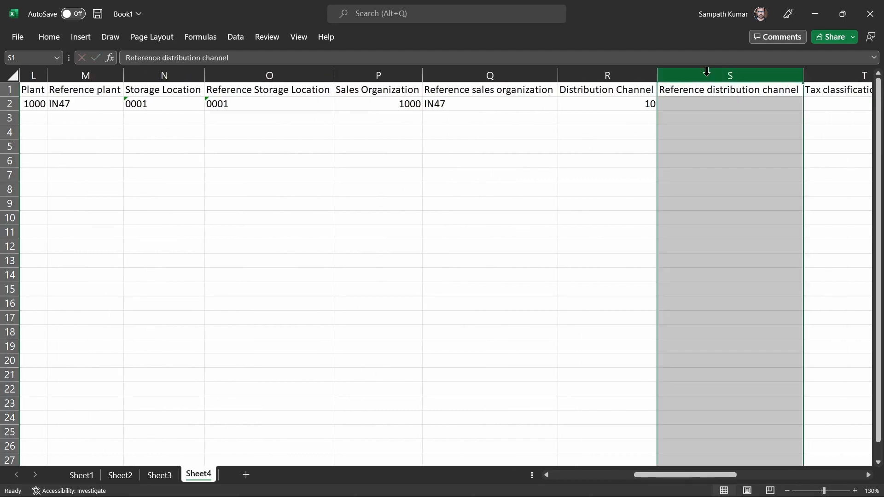
click(48, 37)
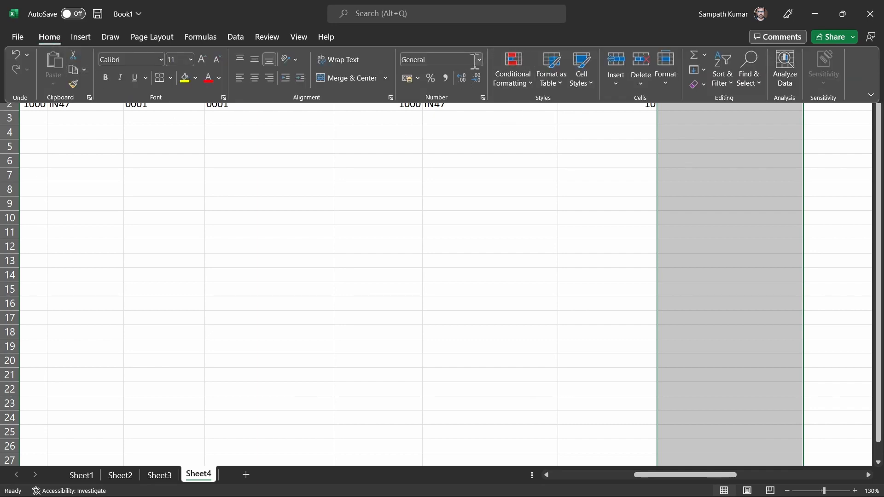
click(475, 60)
click(475, 61)
click(478, 60)
scroll(476, 258, down, 1)
click(476, 339)
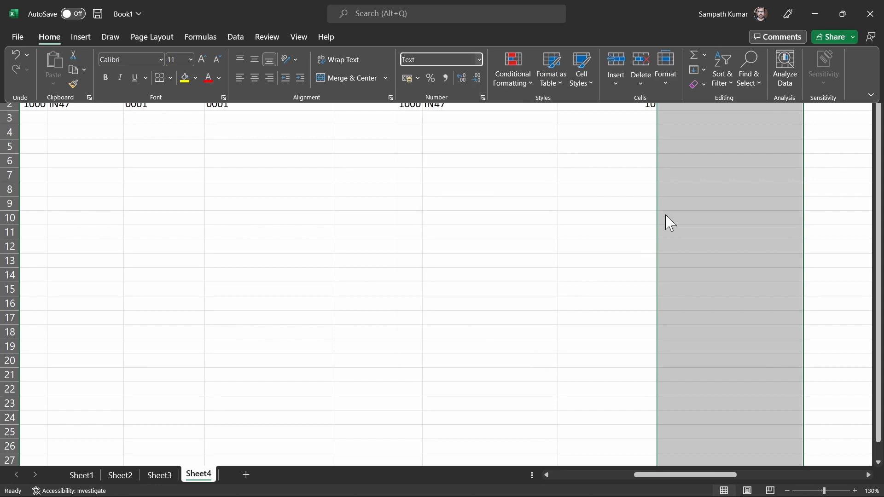
click(700, 105)
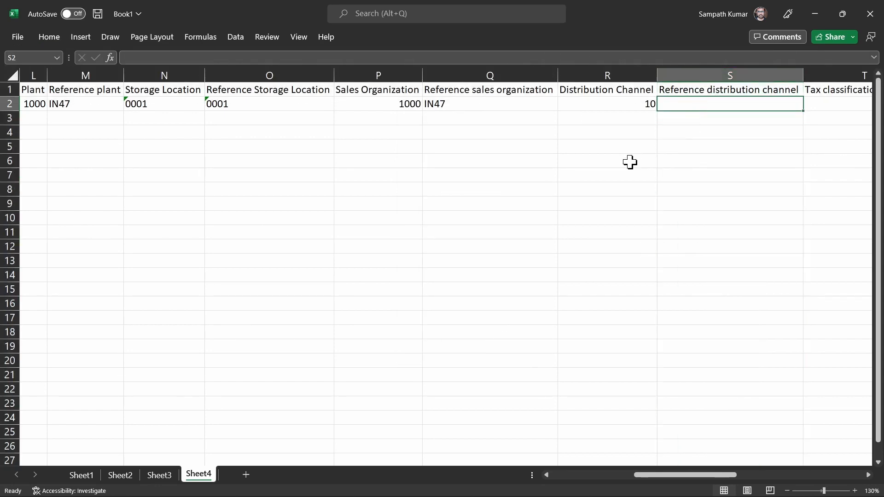
text(01)
key(Tab)
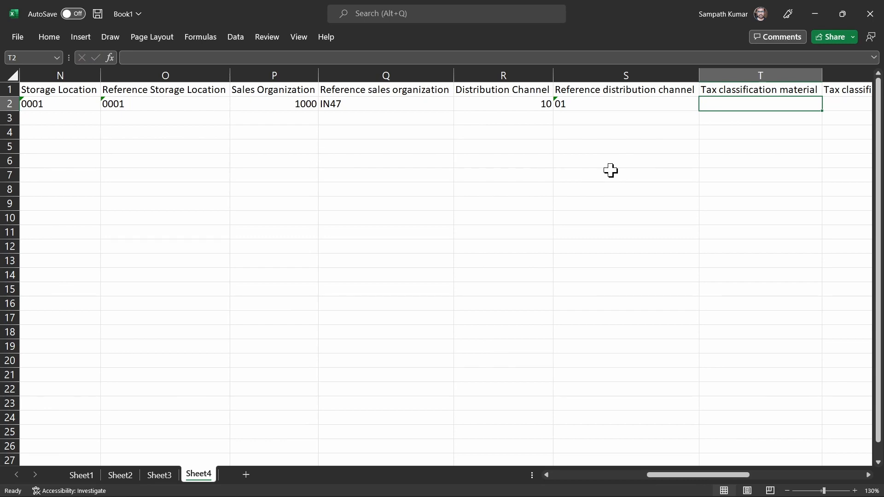
Step: Enter 0 in all eight Tax classification material cells of row 2 and MFC-1010 as the Profit Center
text(0)
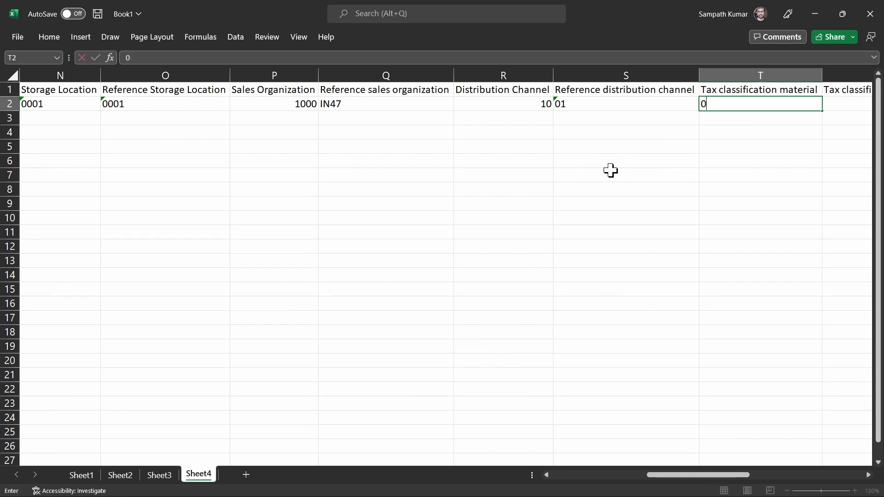
key(Tab)
text(0)
key(Tab)
text(0)
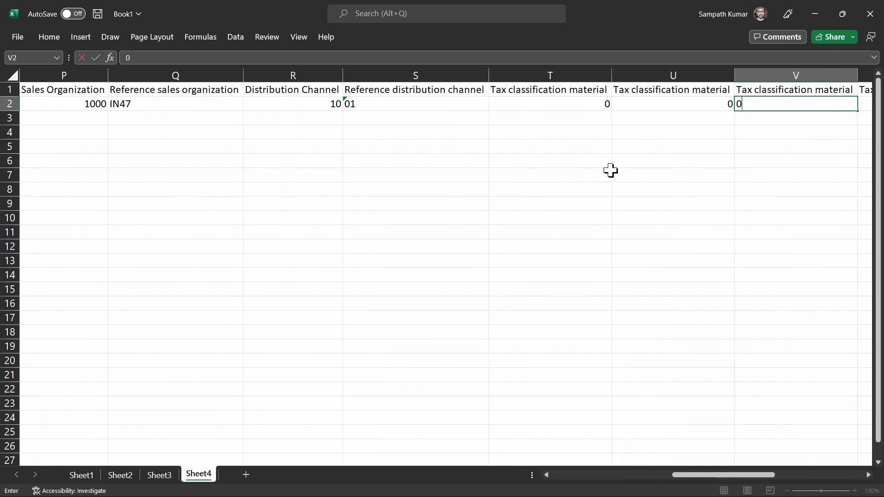
key(Tab)
text(0)
key(Tab)
text(0)
key(Tab)
text(0)
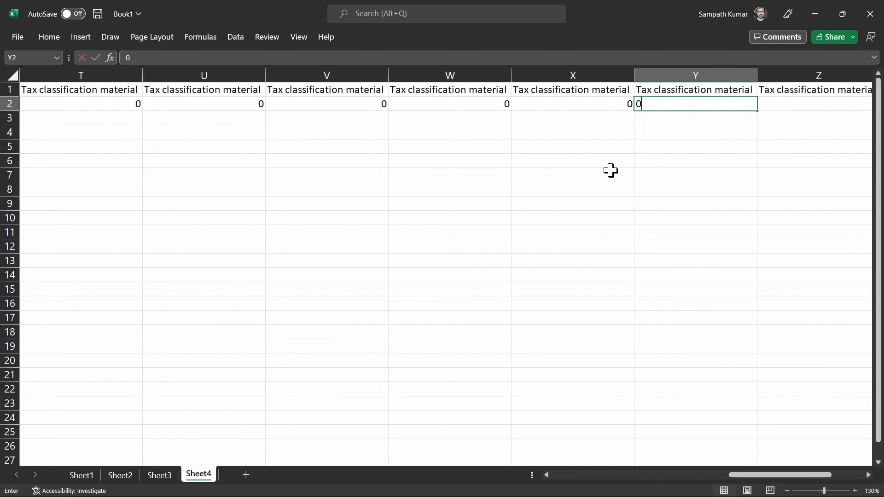
key(Tab)
text(0)
key(Tab)
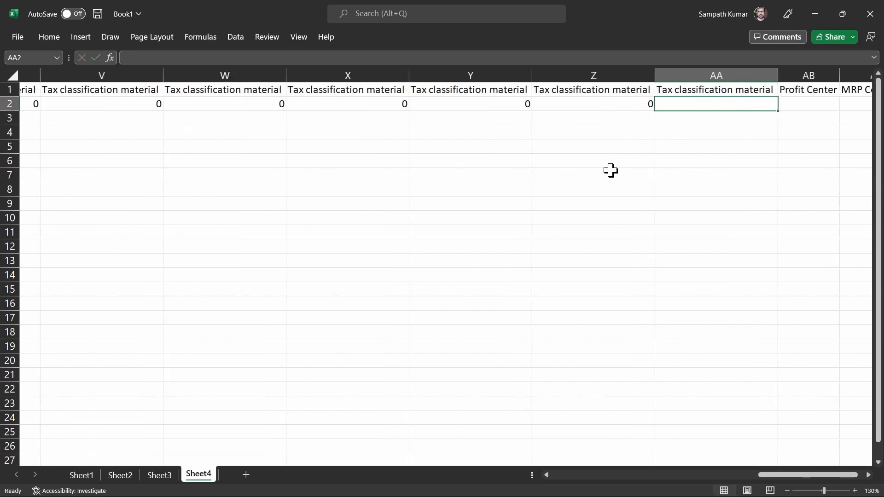
text(0)
key(Tab)
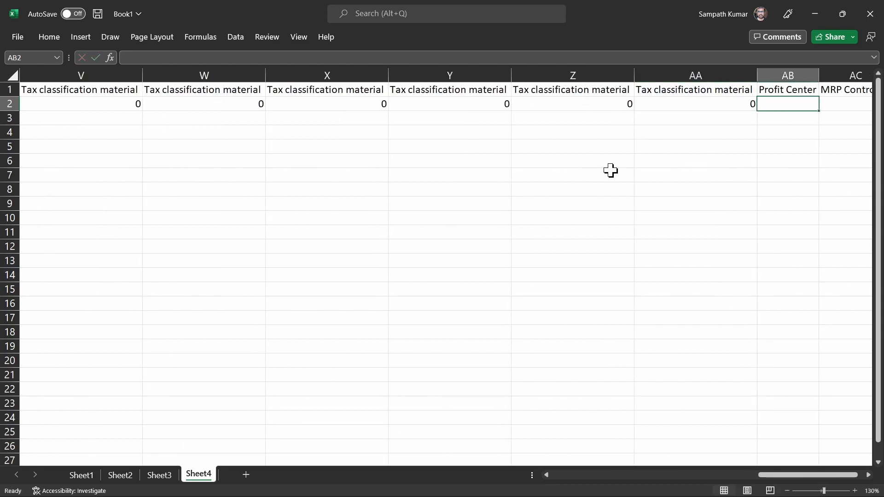
text(MFC-1010)
key(Tab)
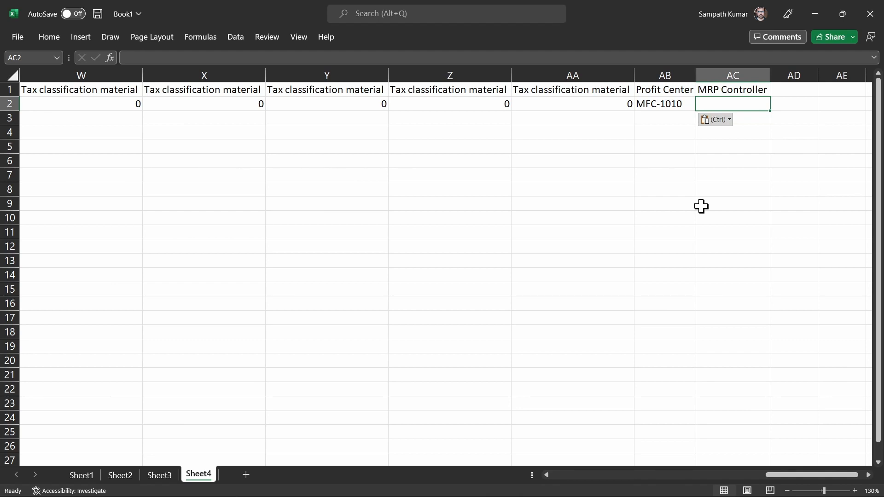
Step: Format the MRP Controller column as Text and enter 101 in its row 2 cell
click(734, 75)
click(42, 36)
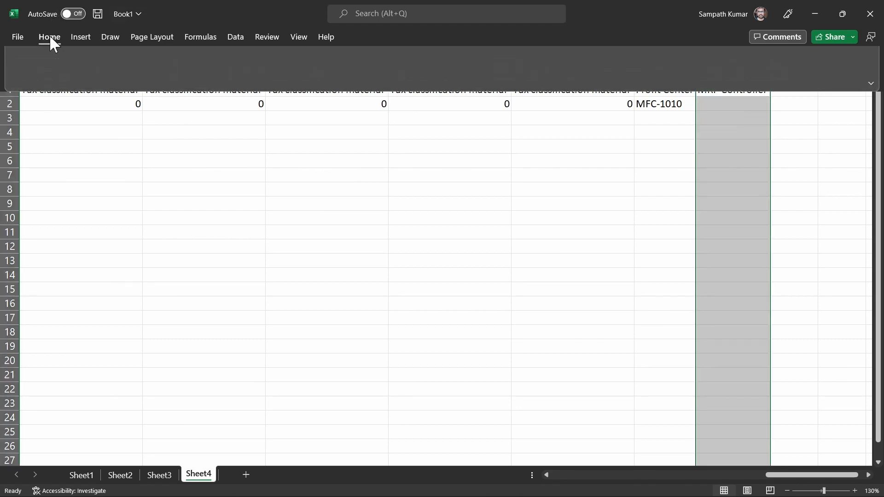
click(480, 59)
scroll(476, 187, down, 1)
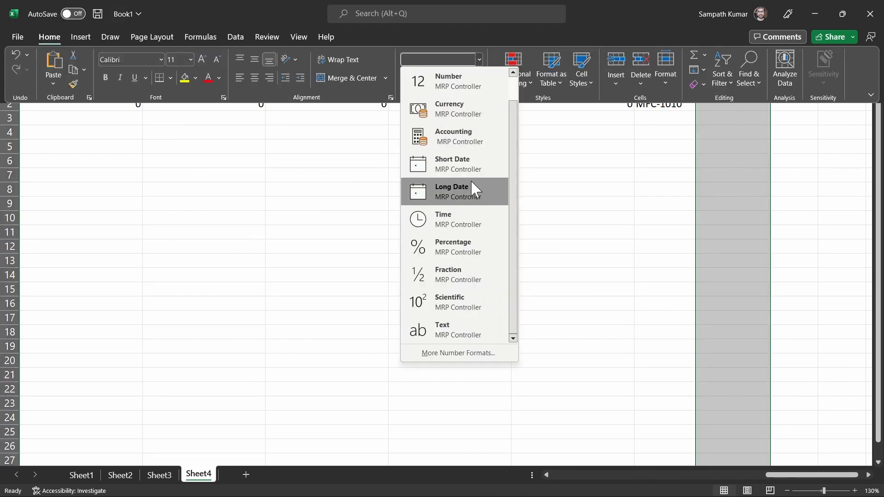
click(465, 329)
click(737, 144)
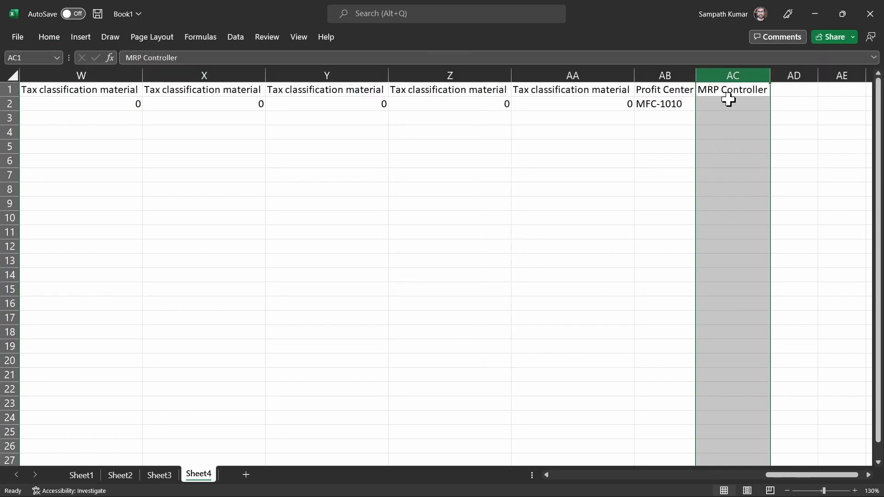
click(730, 102)
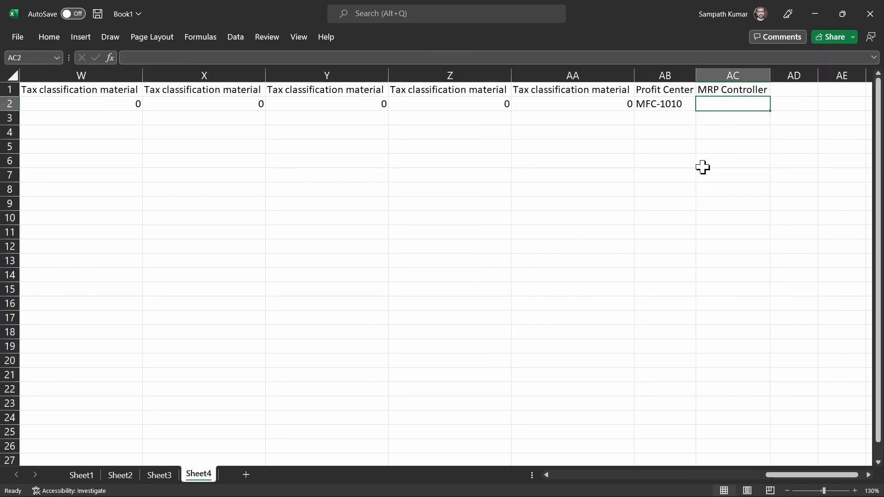
text(101)
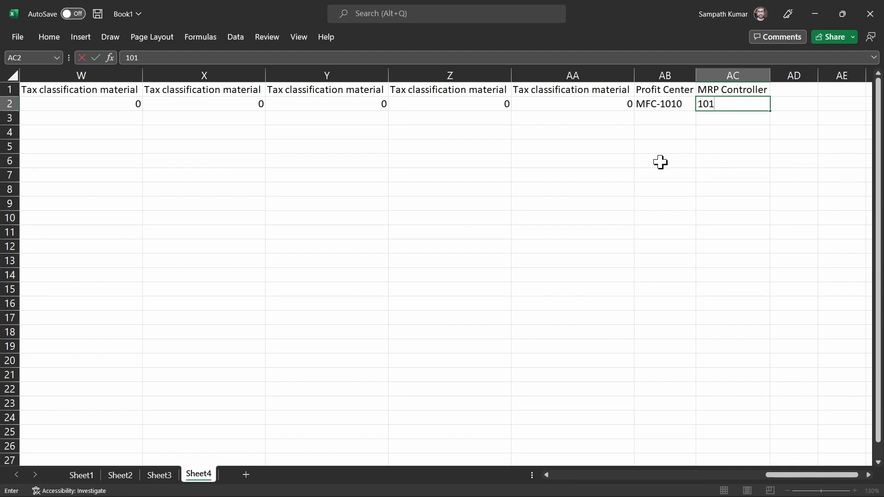
click(560, 137)
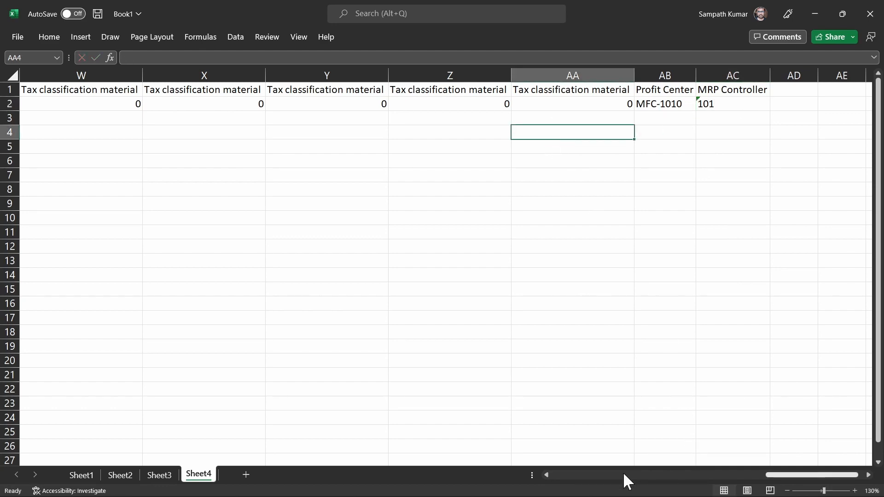
Step: Delete the empty columns E to G between the field list and the Material Number column
click(607, 479)
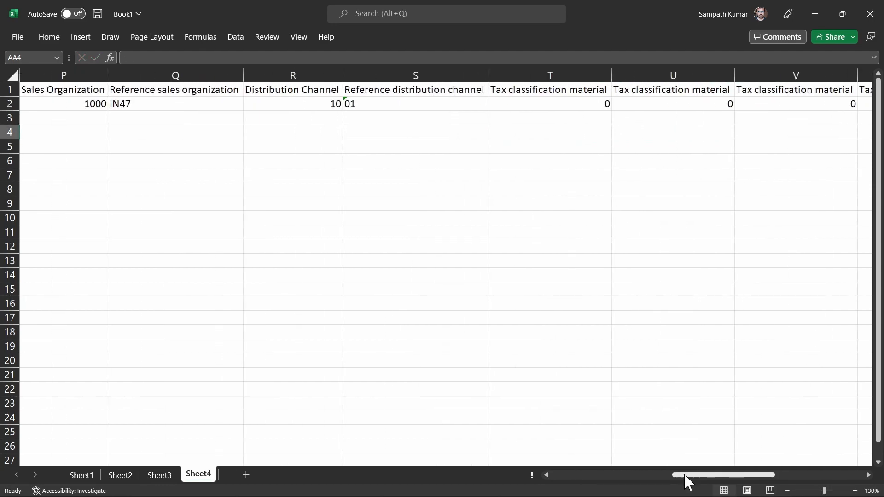
drag(685, 480, 520, 470)
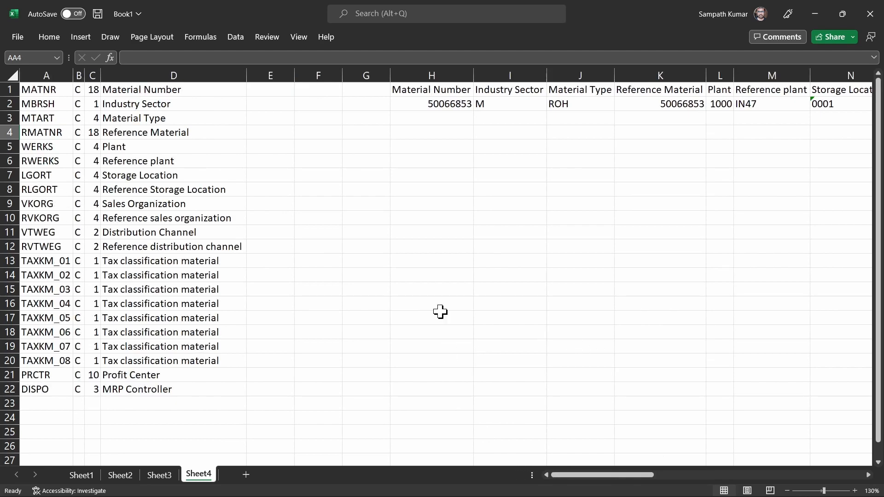
click(273, 76)
drag(273, 76, 343, 85)
key(ctrl+minus)
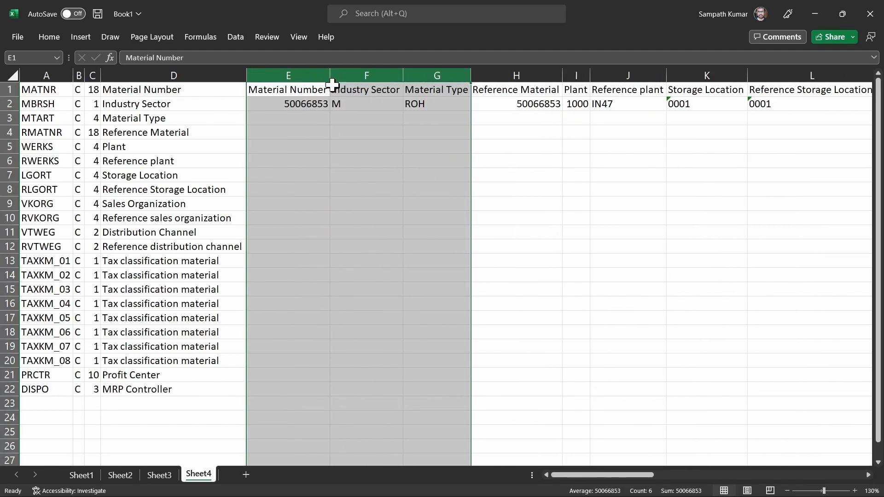
click(296, 177)
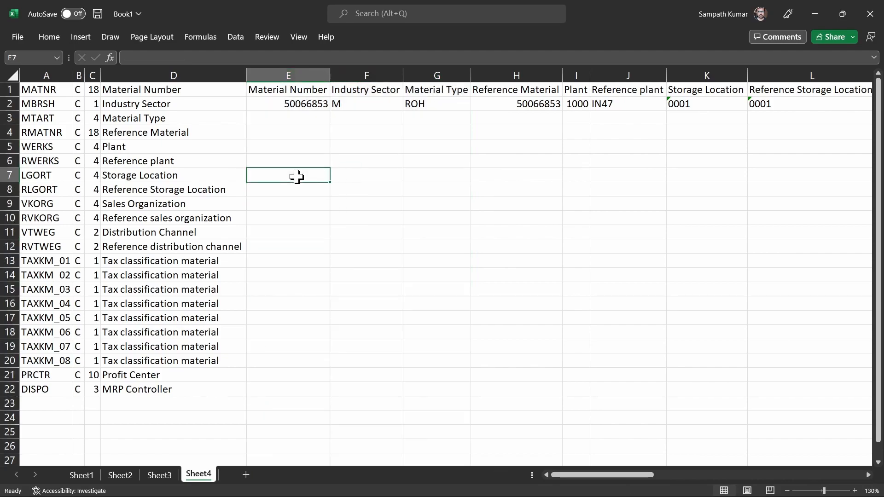
Step: Hide columns A to D containing the technical field names, types, lengths and descriptions
click(787, 491)
click(787, 491)
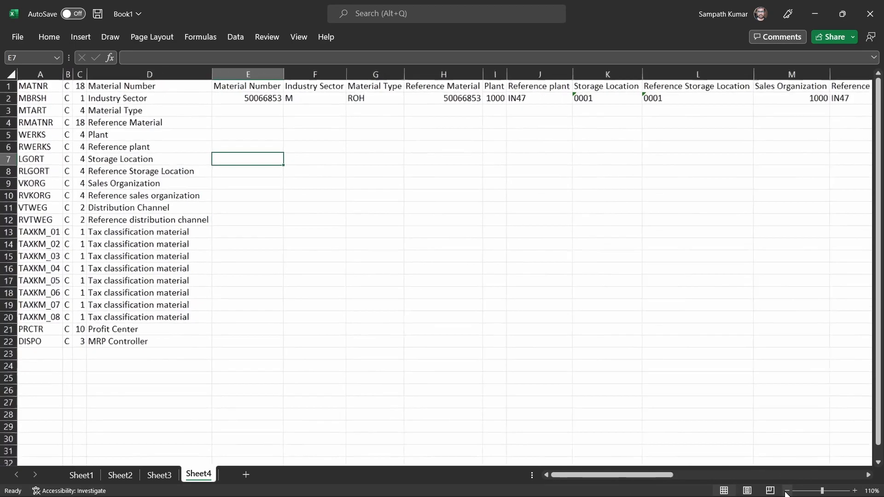
click(787, 491)
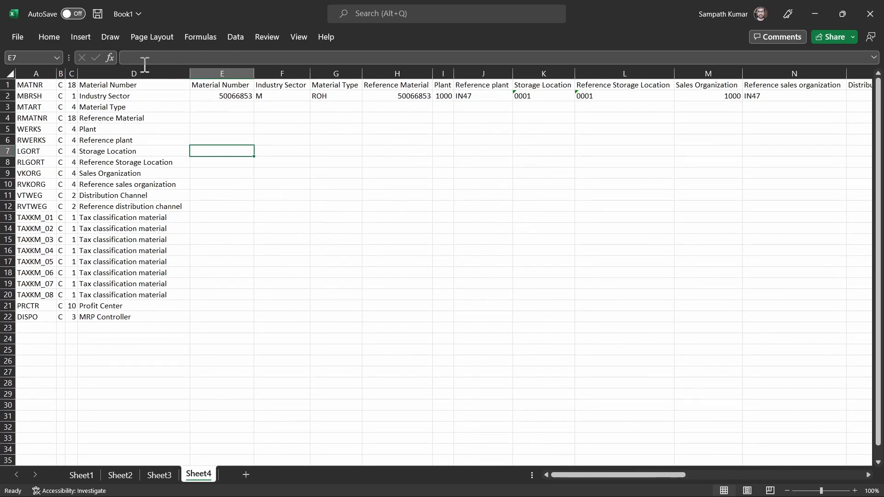
drag(31, 63, 115, 67)
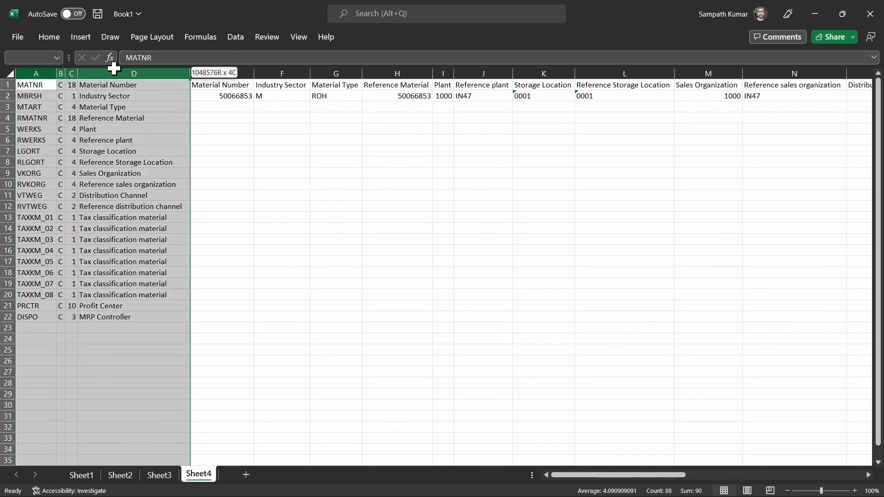
right_click(44, 74)
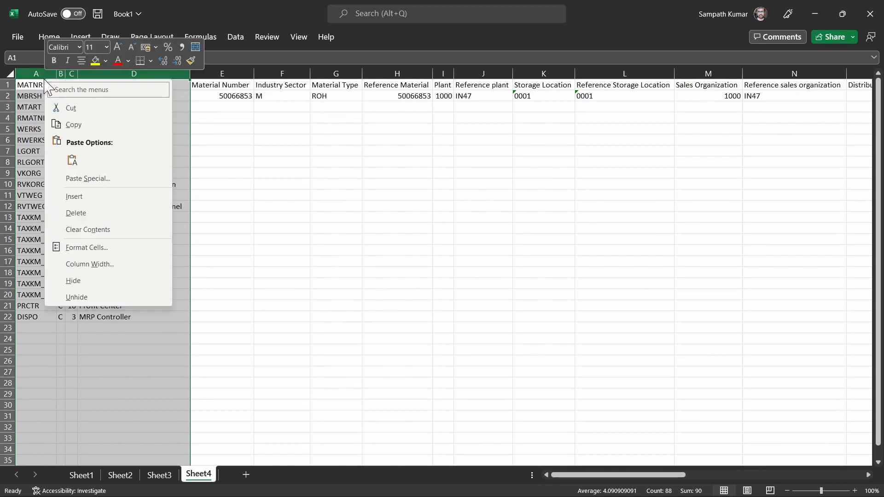
click(138, 281)
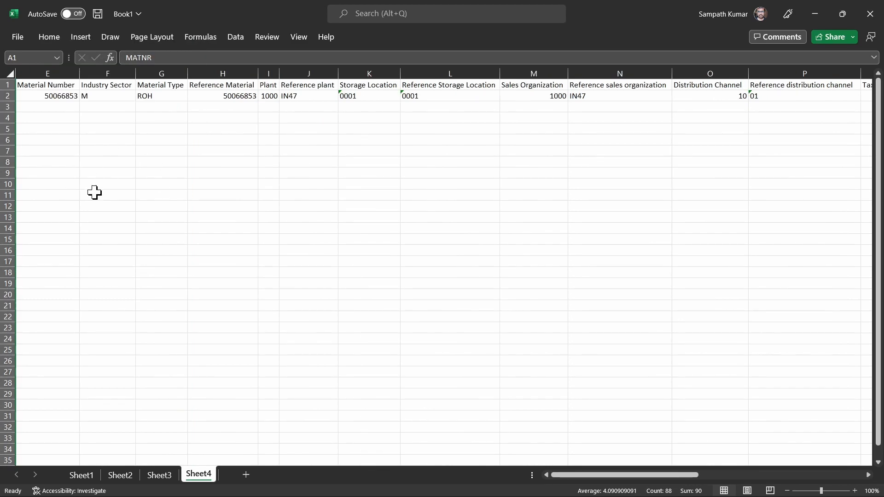
Step: Copy the header row and the data row from Material Number through MRP Controller
scroll(94, 193, down, 1)
click(42, 82)
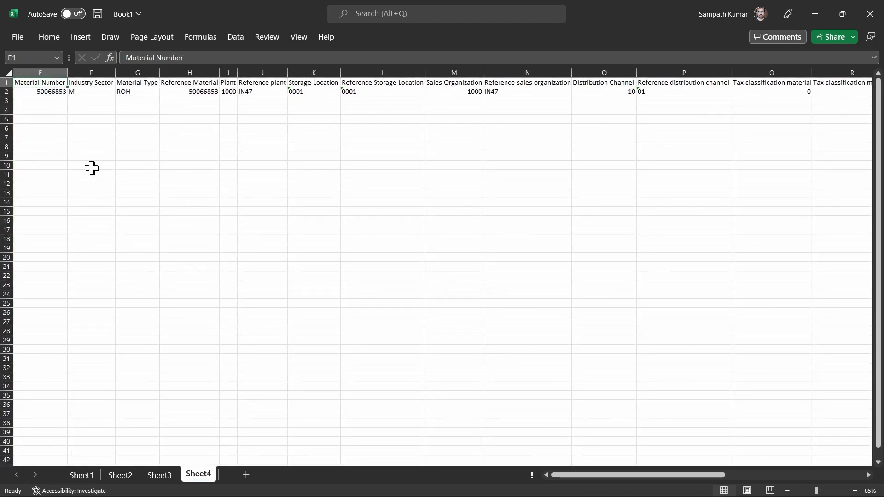
key(ctrl+shift+Down)
key(ctrl+shift+Right)
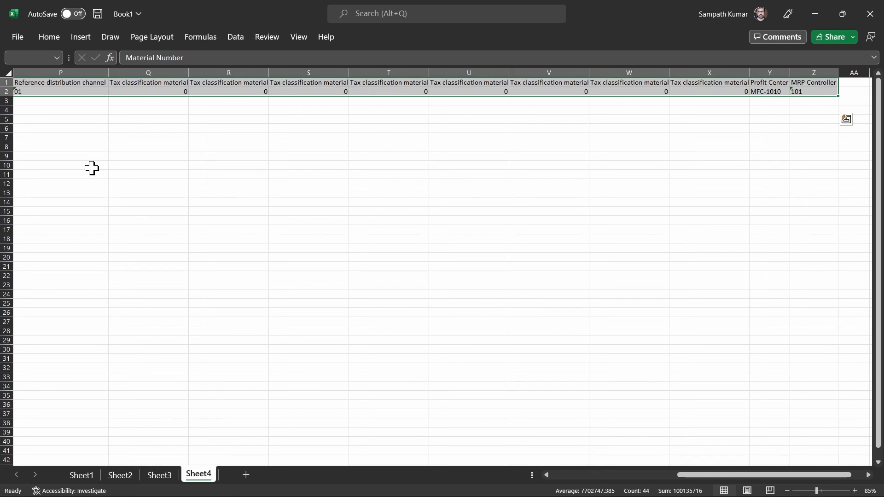
key(ctrl+c)
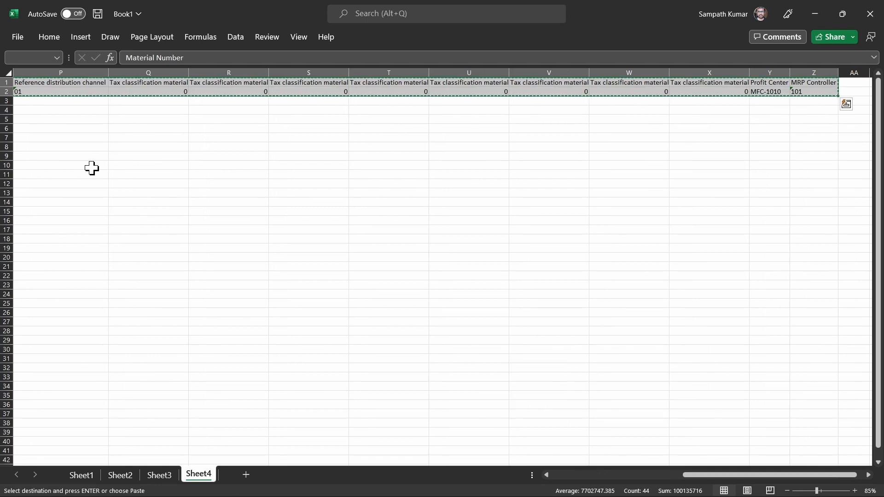
Step: Paste the copied header and data rows into the New Text Document in Notepad and save the file
key(alt+Tab)
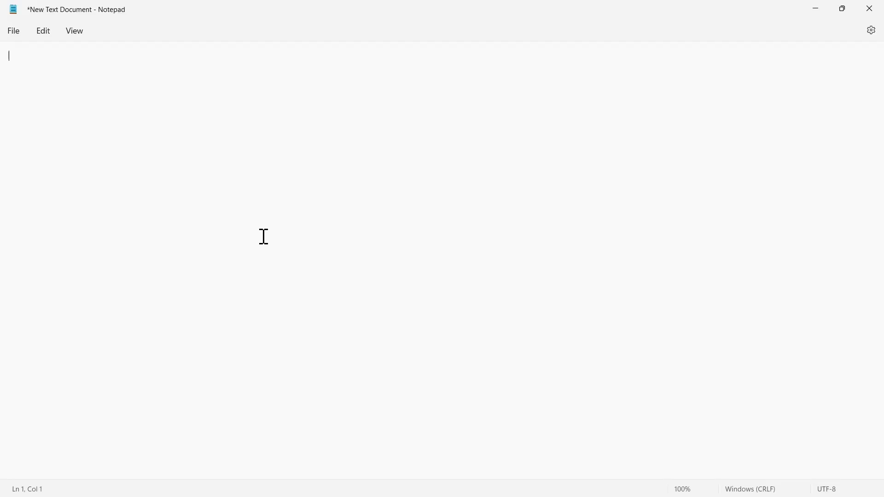
key(ctrl+v)
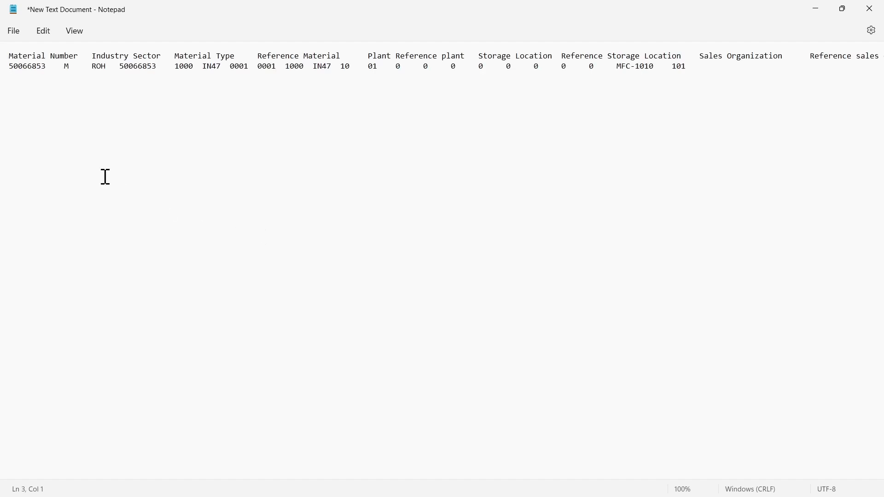
key(ctrl+s)
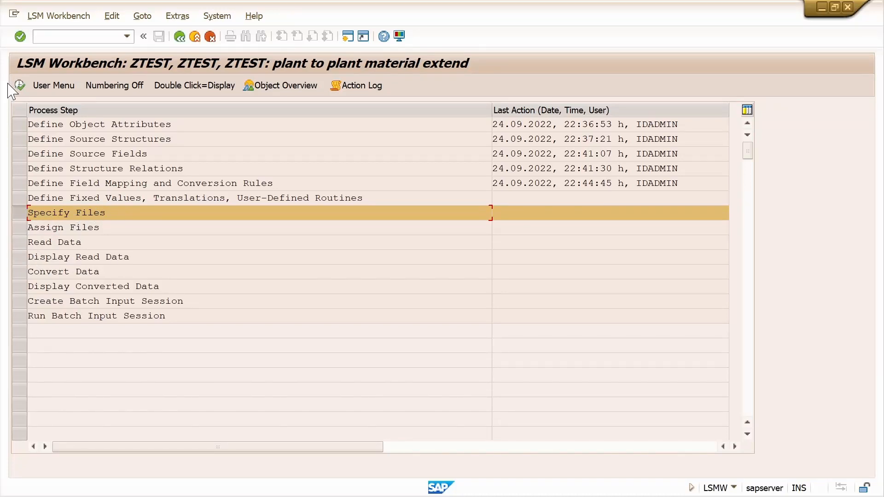
Step: In the SAP LSM Workbench, open Specify Files for changing and choose the Desktop file New Text Document as PC legacy data
click(19, 85)
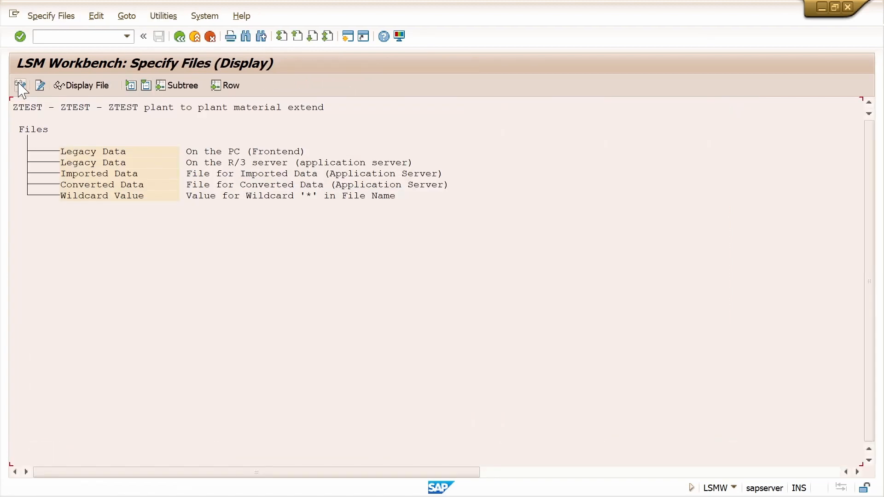
click(20, 85)
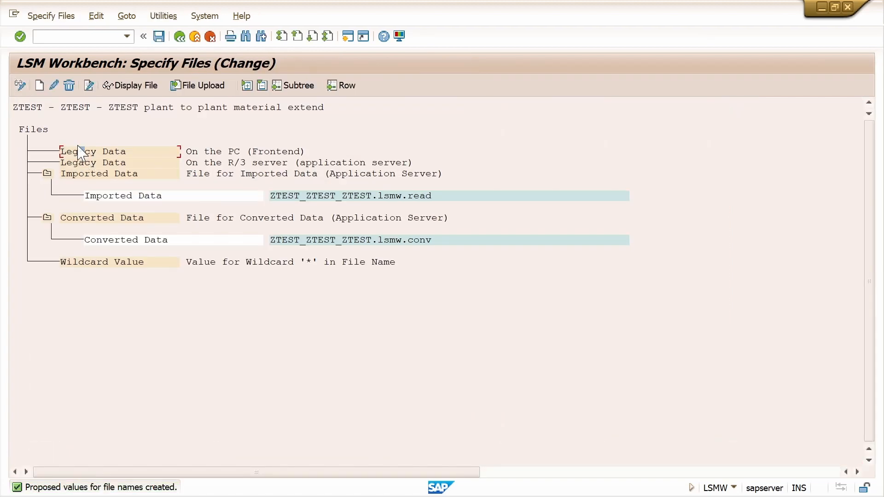
click(37, 89)
click(535, 99)
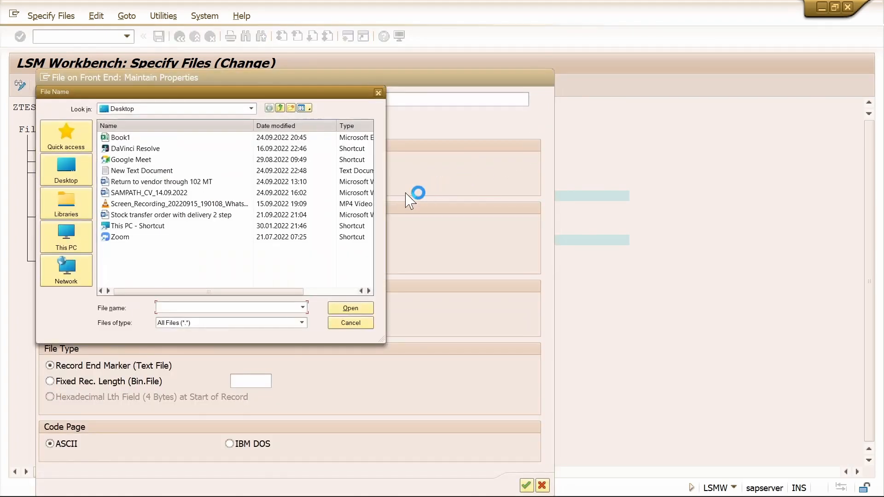
click(258, 171)
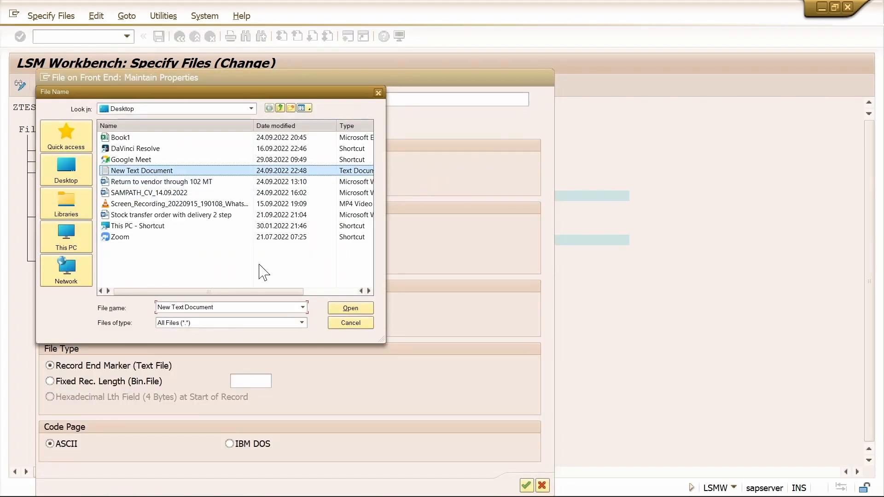
click(344, 309)
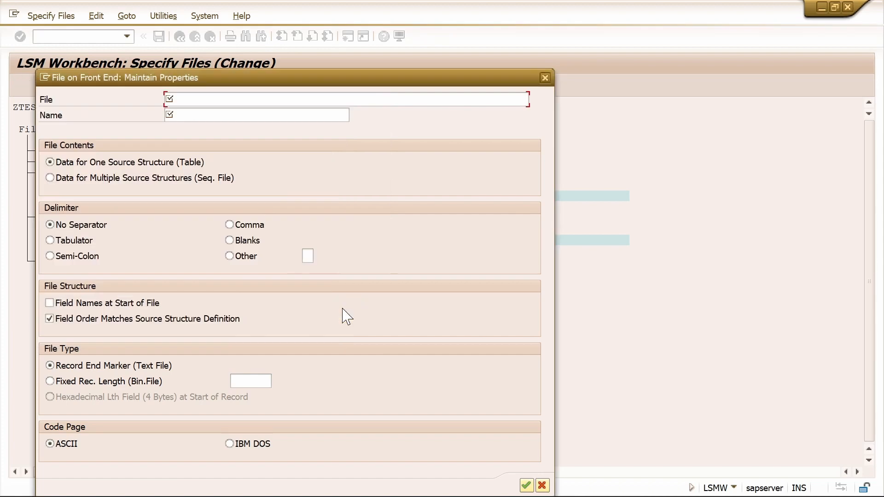
Step: Enter "plant to plant material extend" as the name of the legacy data file, reusing the previously copied text
click(304, 119)
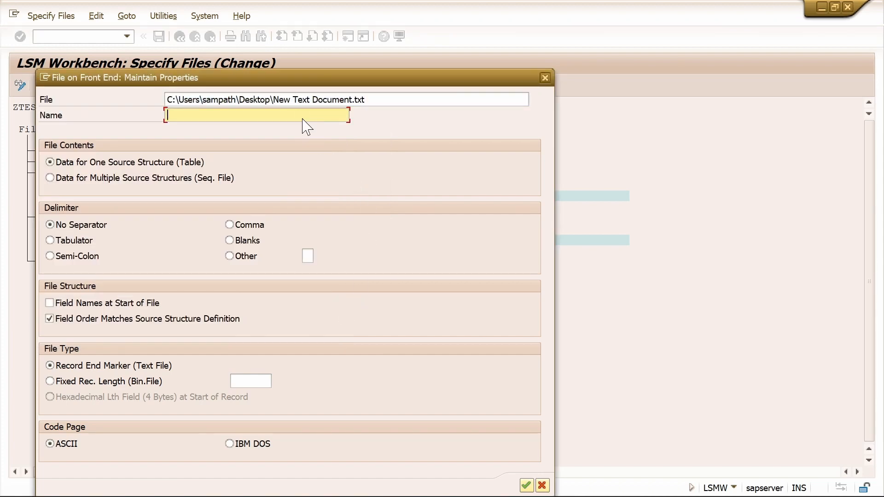
key(super+v)
scroll(292, 285, down, 3)
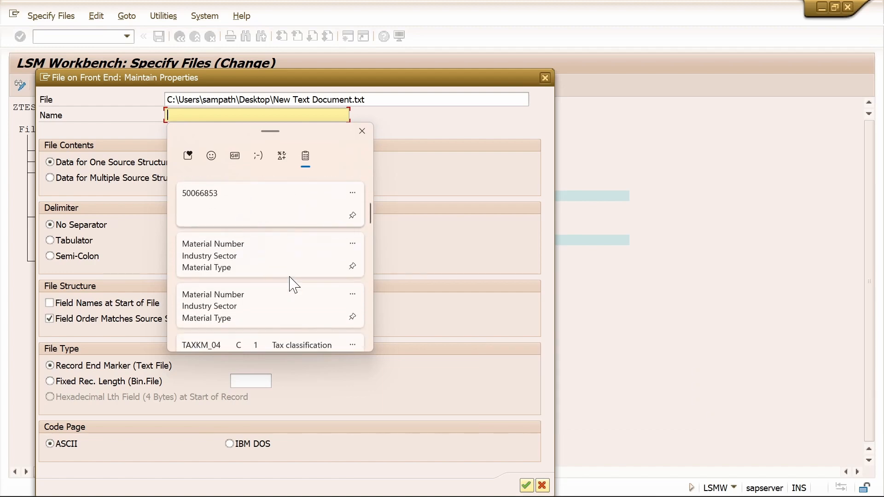
scroll(292, 286, down, 6)
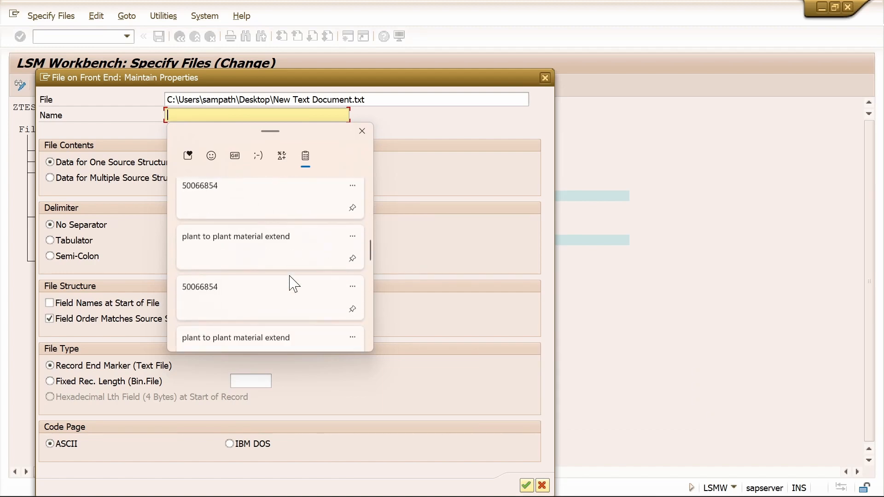
click(292, 249)
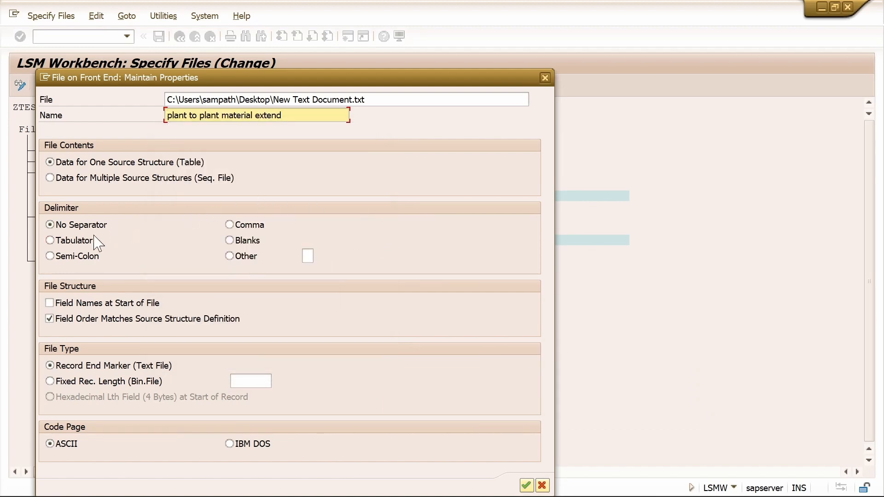
Step: Set the file's delimiter to Tabulator with Field Names at Start of File, and save the file specification
click(68, 243)
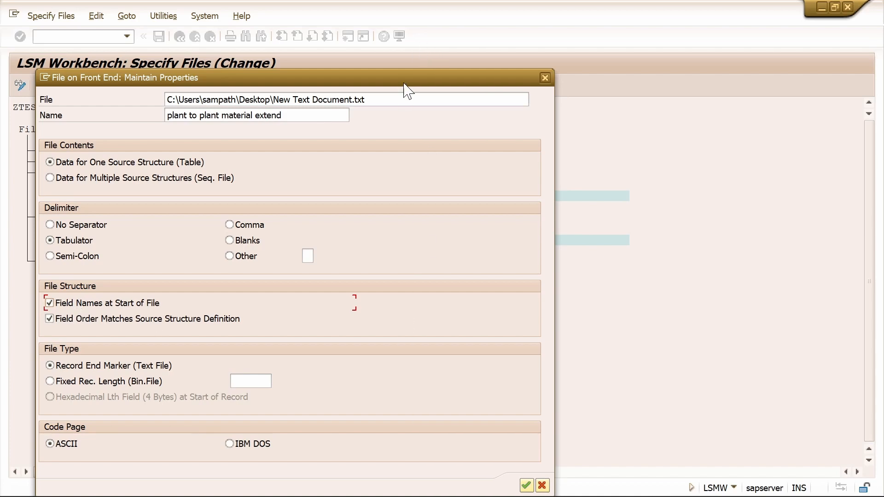
drag(405, 88, 421, 28)
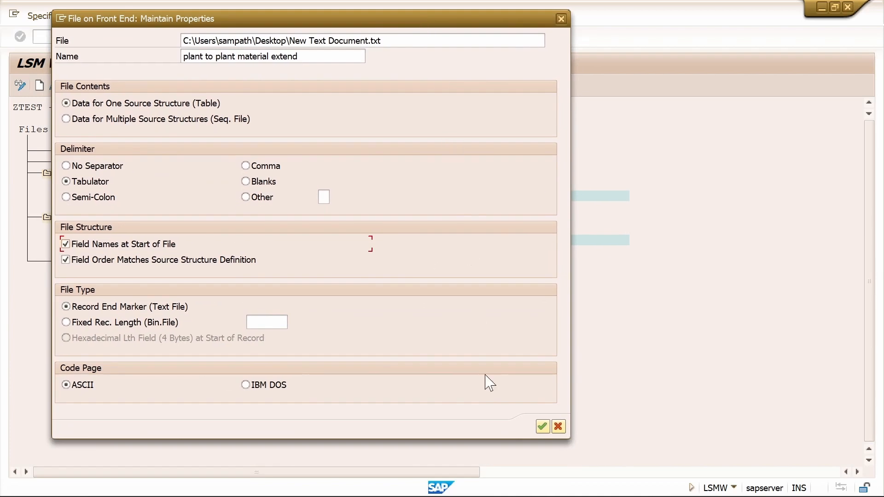
click(543, 427)
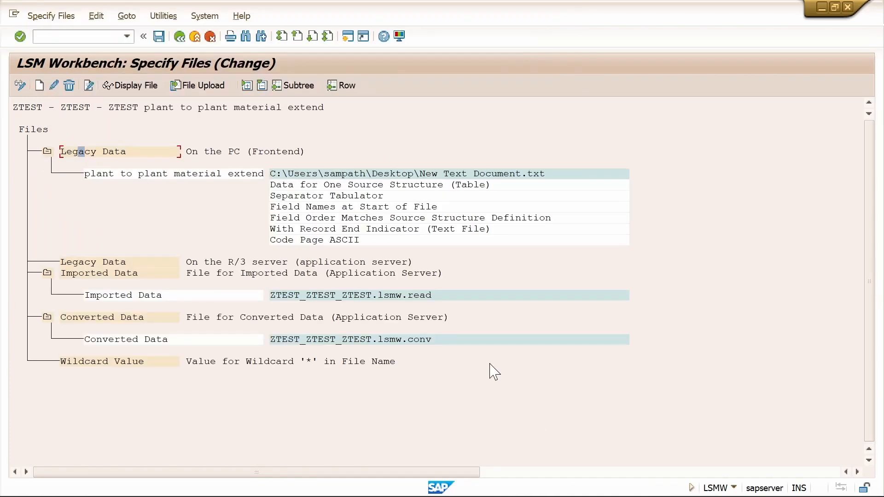
click(160, 36)
click(181, 38)
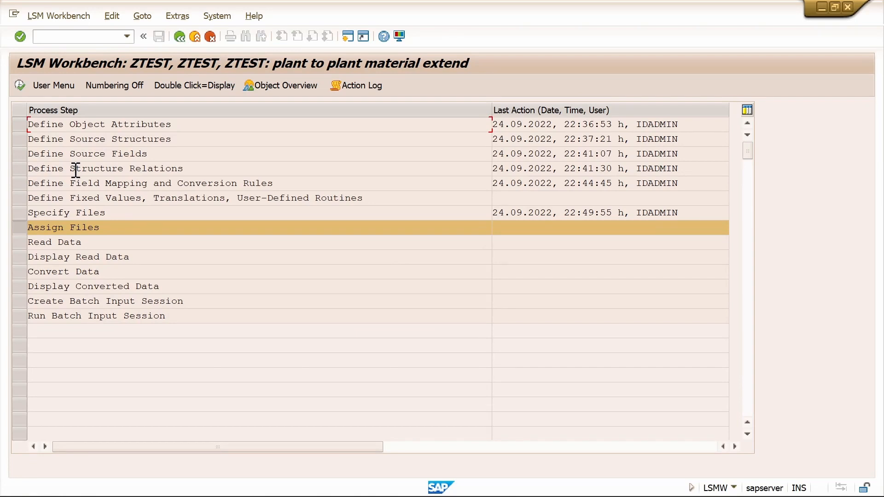
Step: Save the assignment of the New Text Document file to source structure YEXT in the Assign Files process step
click(20, 85)
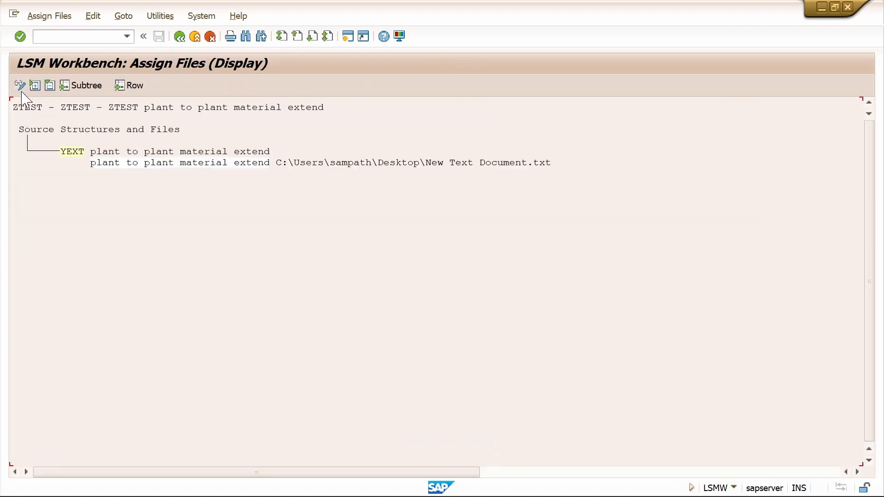
click(21, 88)
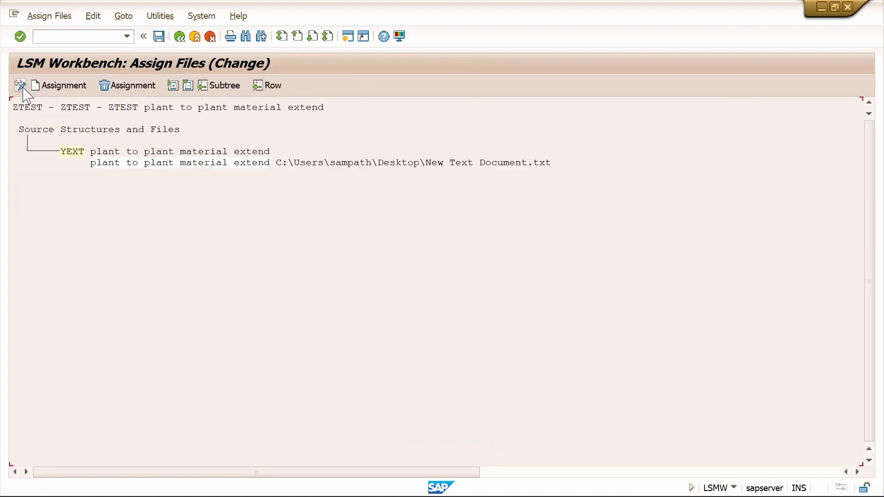
click(159, 37)
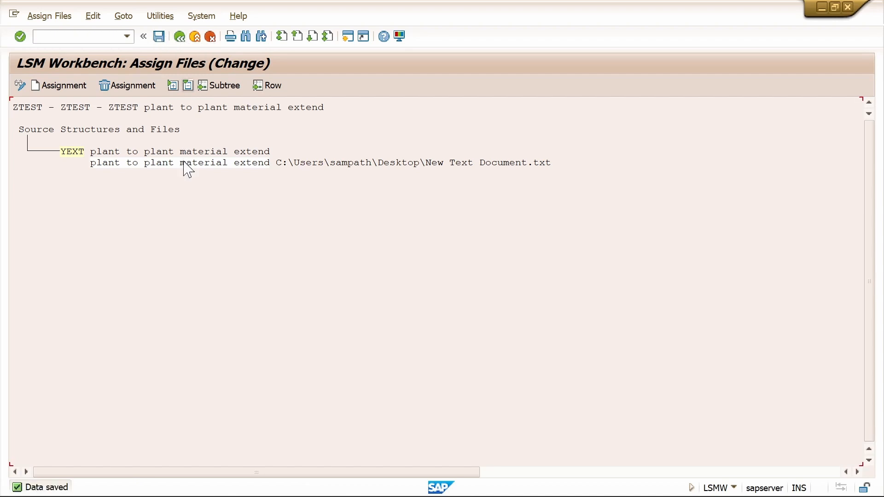
click(179, 37)
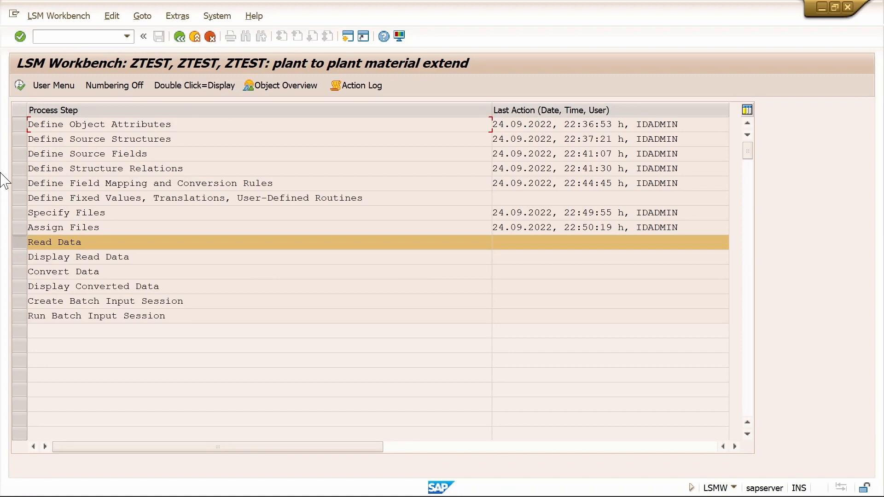
Step: Run Read Data for all transactions, allow access to the text file, and return to the process steps
click(20, 86)
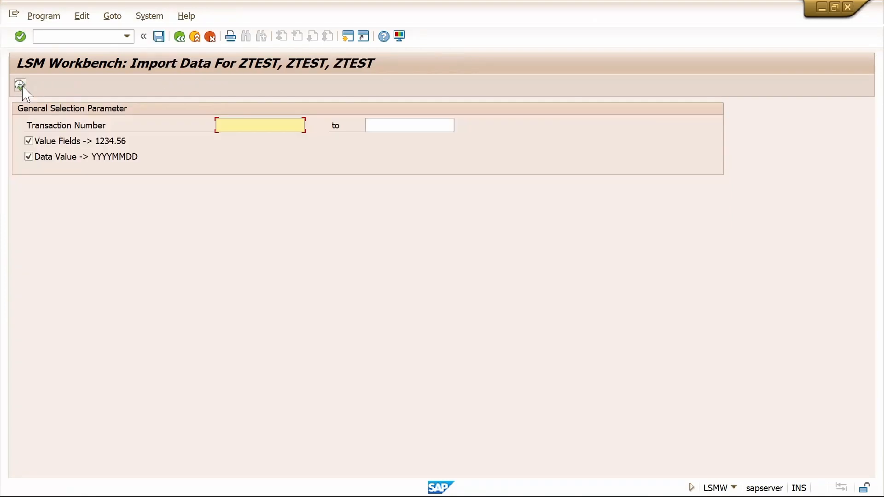
click(19, 85)
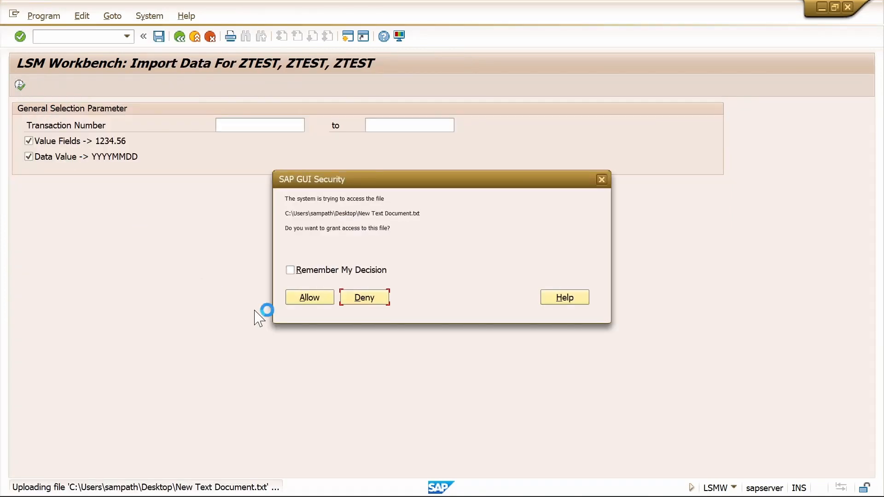
click(316, 297)
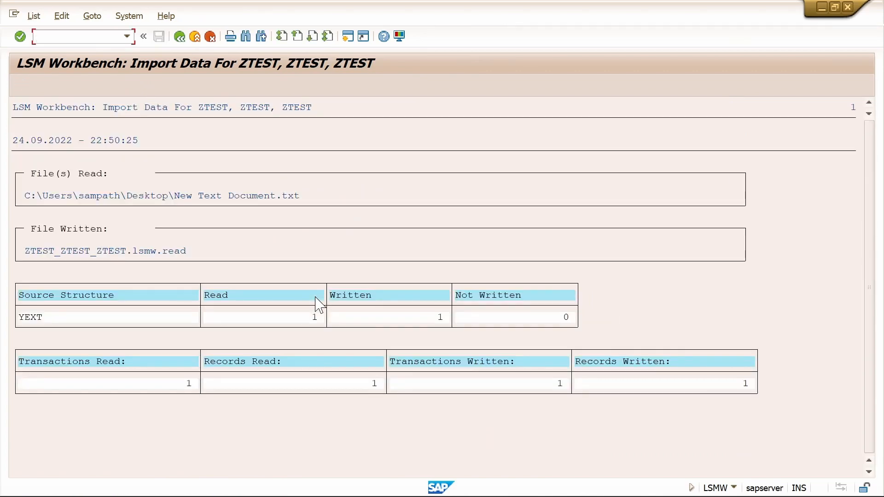
click(179, 36)
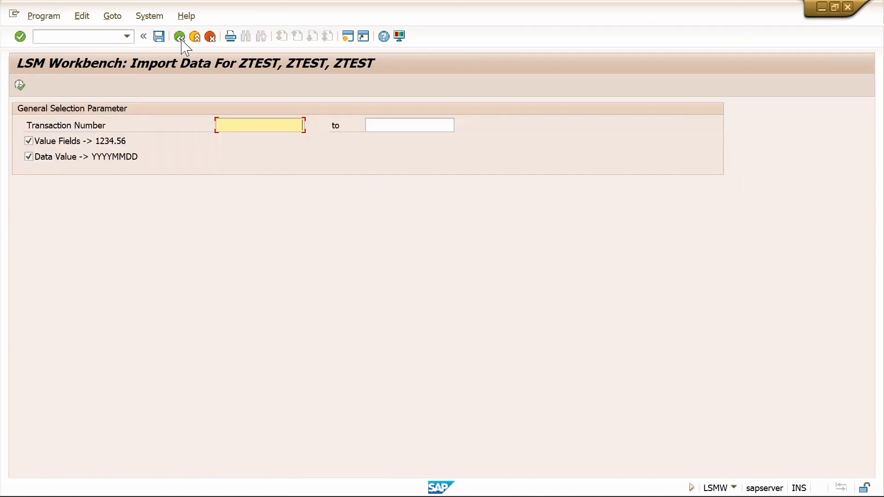
click(180, 37)
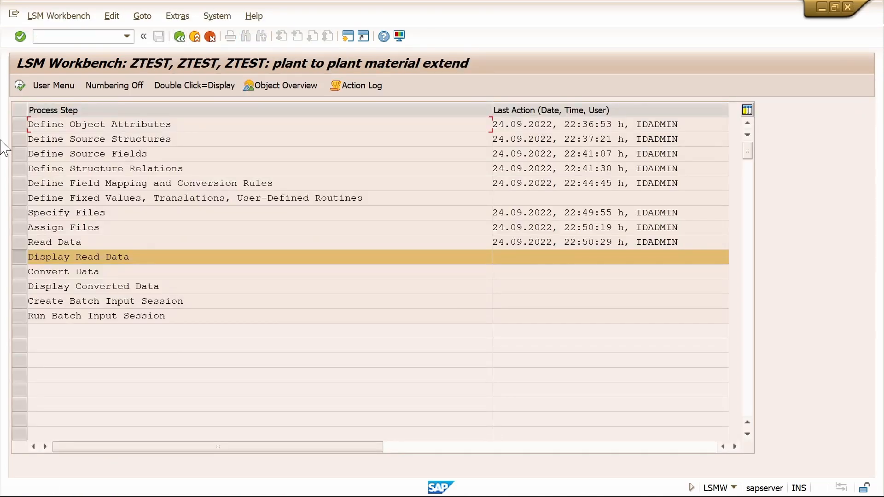
Step: Display the read data up to line 10000 and examine the field values of the imported YEXT record
click(20, 85)
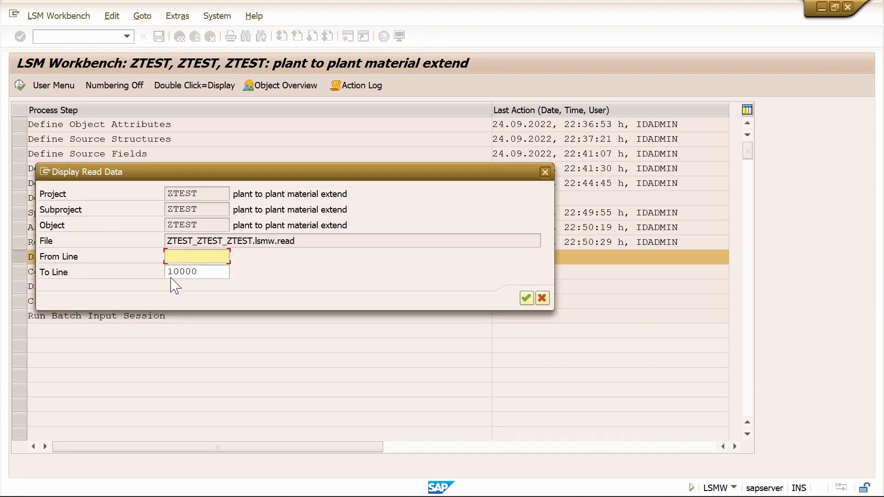
click(527, 299)
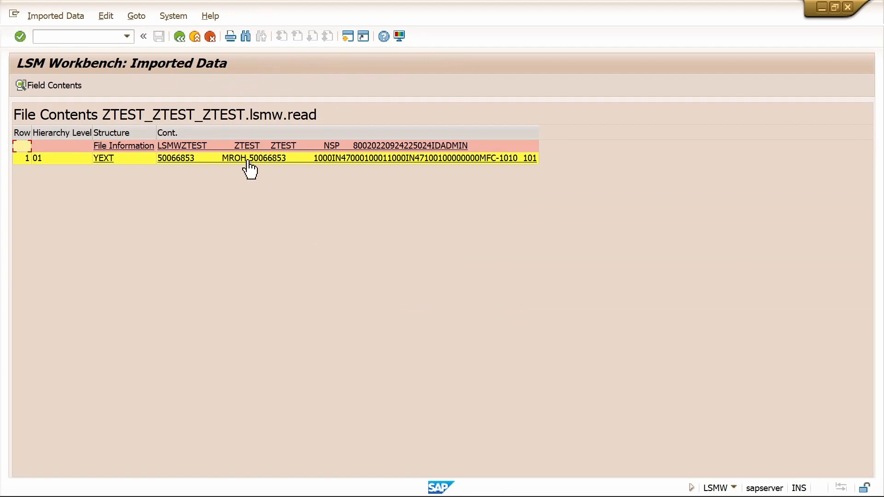
double_click(248, 162)
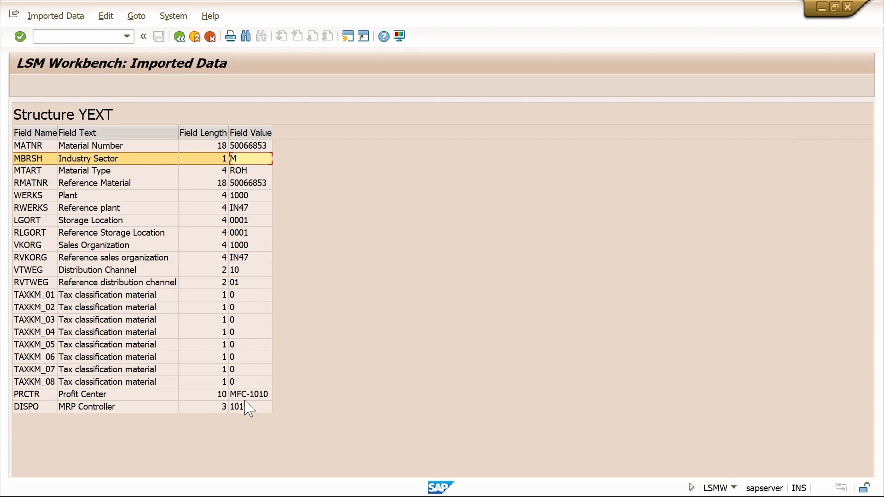
click(178, 37)
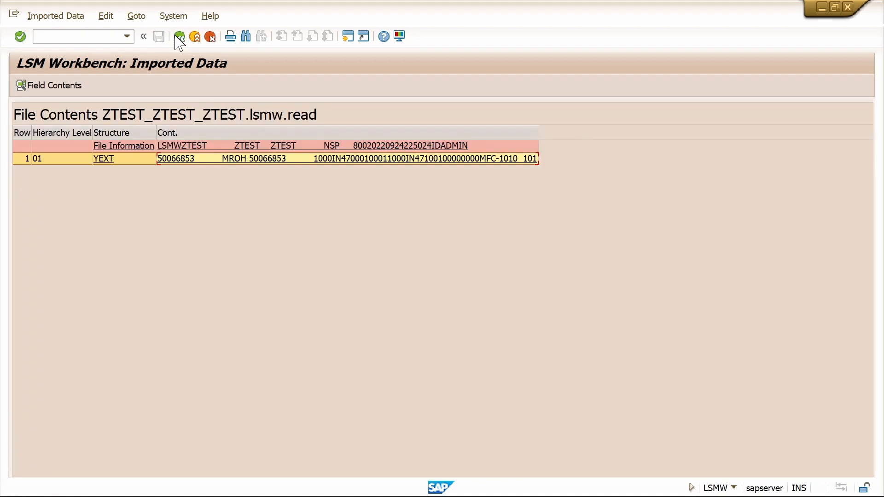
click(178, 37)
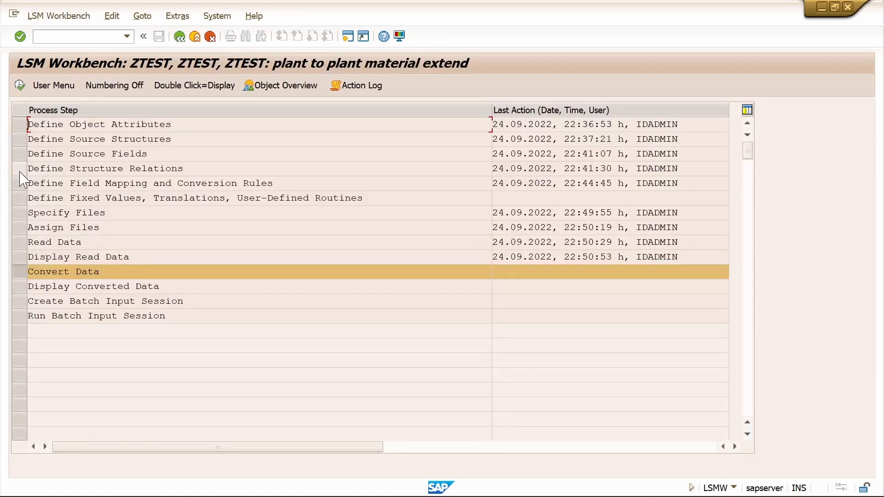
Step: Run Convert Data for all transactions and return to the process step list
click(20, 87)
click(22, 87)
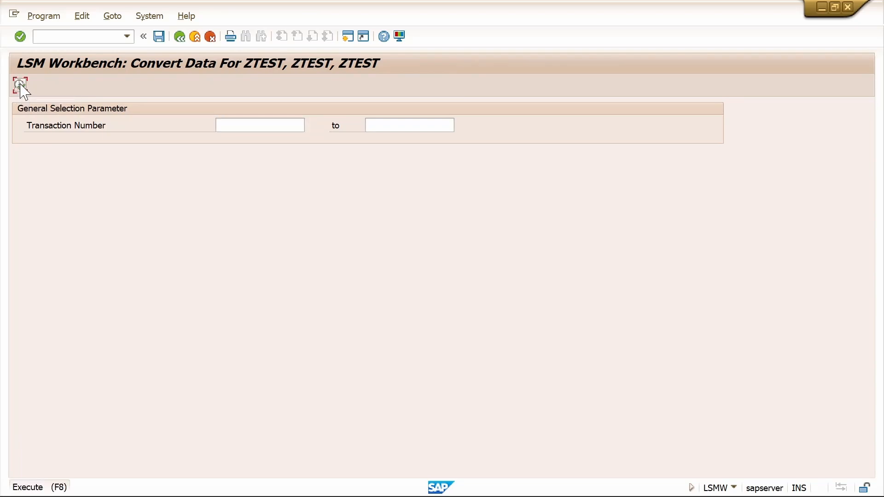
click(180, 37)
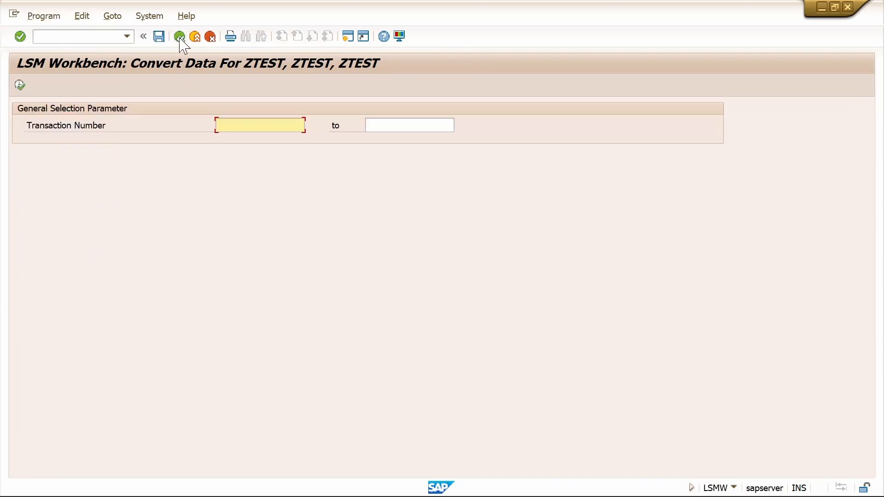
click(180, 37)
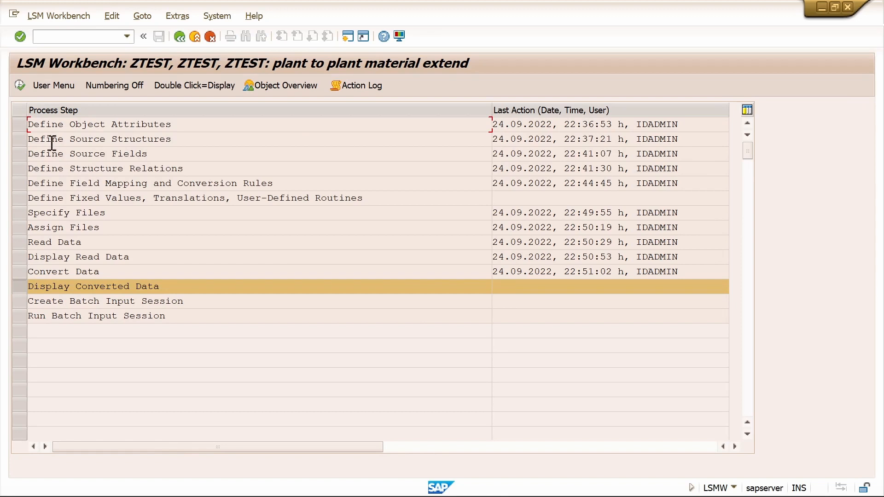
Step: Display the converted data up to line 10000 and examine the field values of the ZEXTP record
click(20, 85)
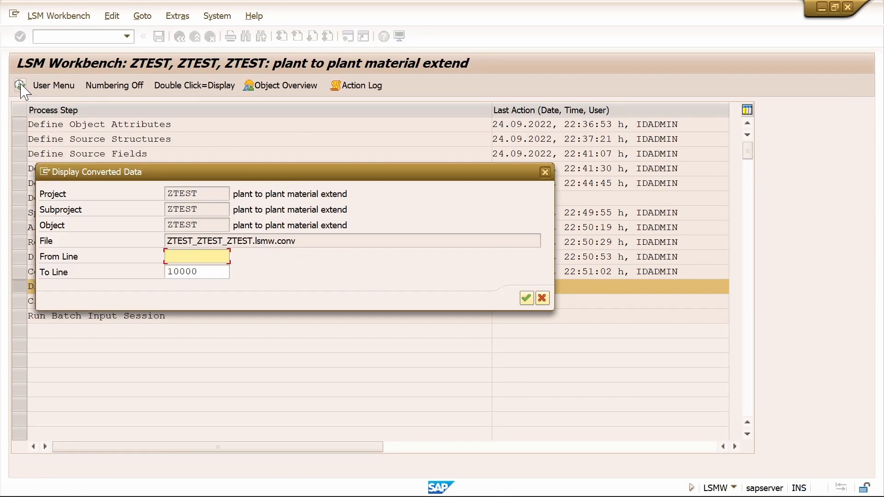
click(527, 299)
click(281, 150)
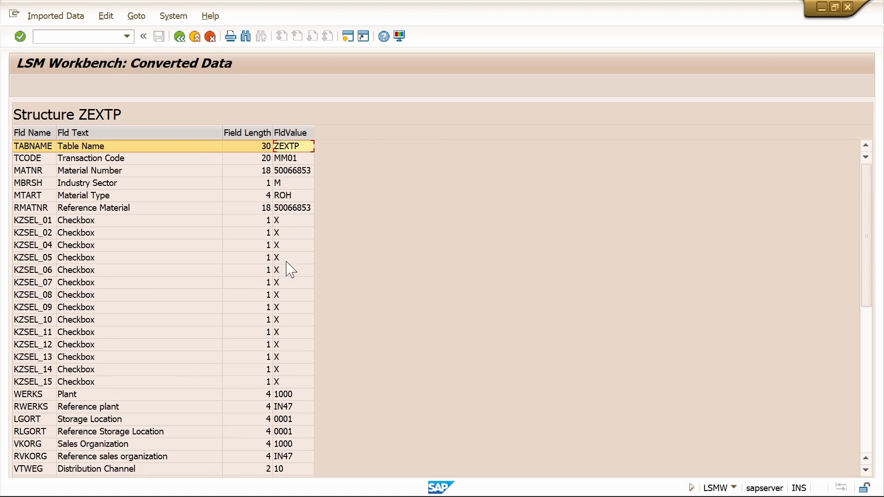
Step: Examine the remaining field values of the converted ZEXTP record down to Lot Size for Product Costing, and return to the process steps
scroll(288, 265, down, 2)
scroll(291, 270, down, 2)
scroll(290, 270, down, 4)
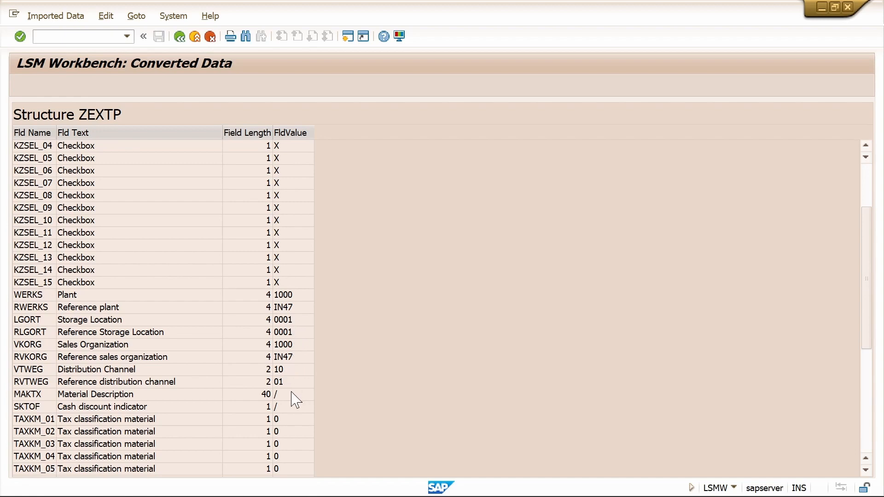
scroll(294, 399, down, 5)
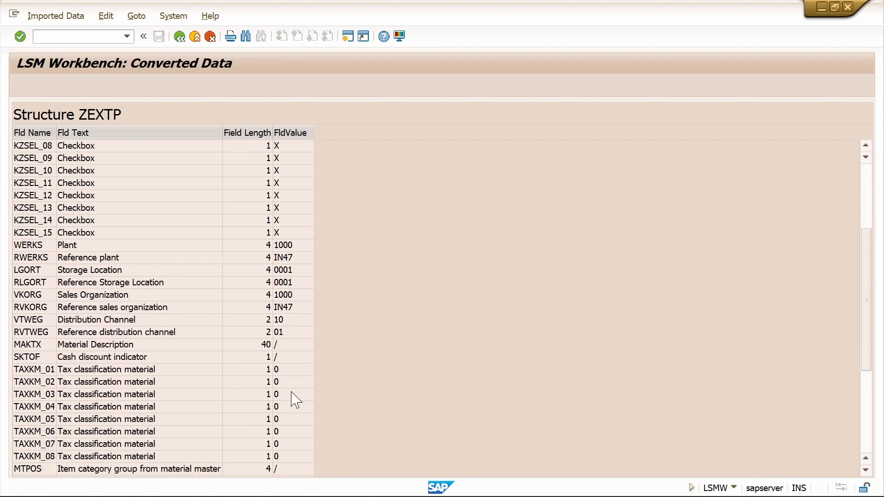
scroll(296, 400, down, 4)
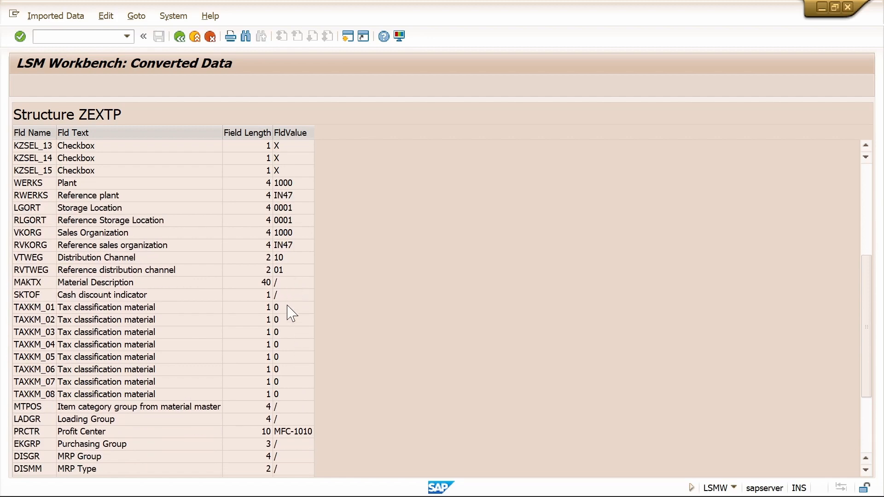
scroll(297, 391, down, 5)
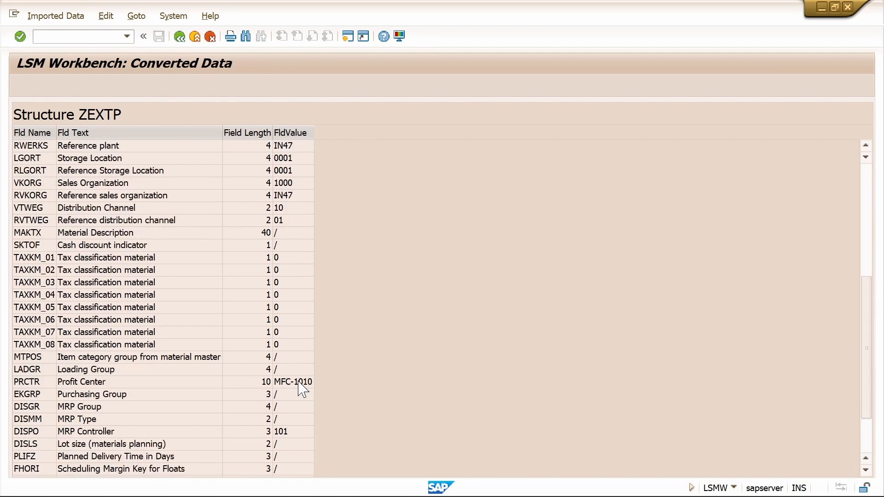
scroll(296, 378, down, 4)
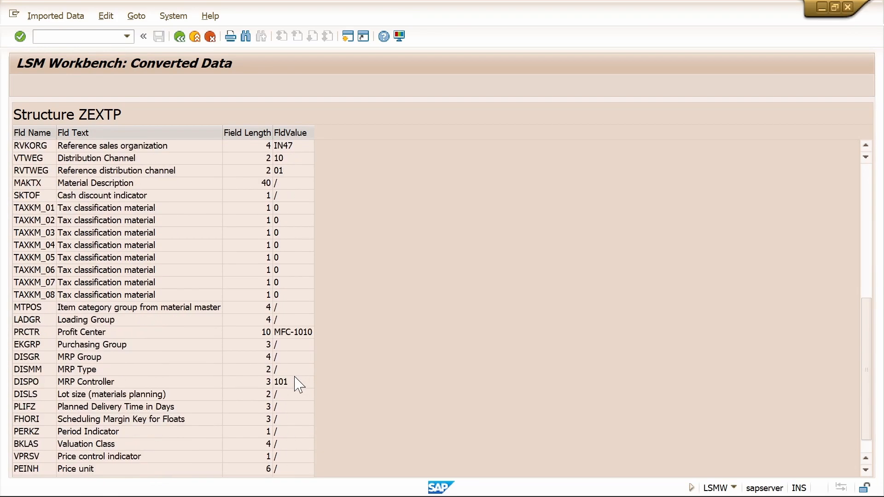
scroll(298, 384, down, 1)
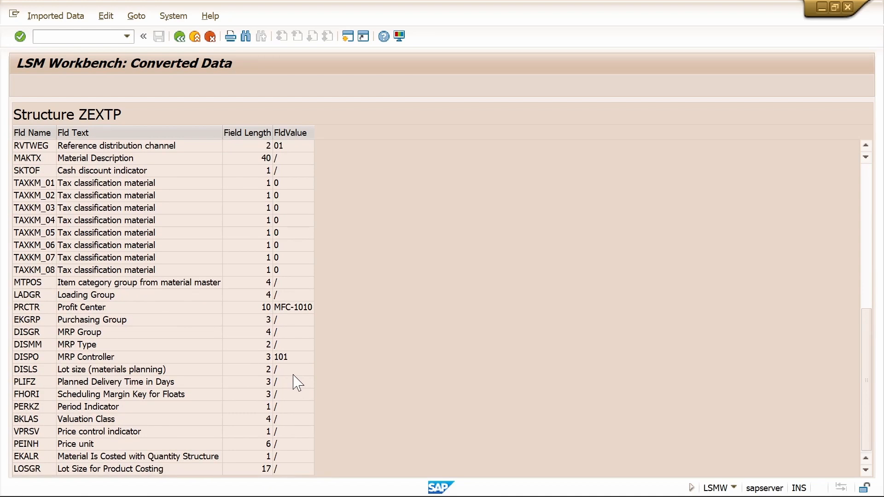
click(180, 37)
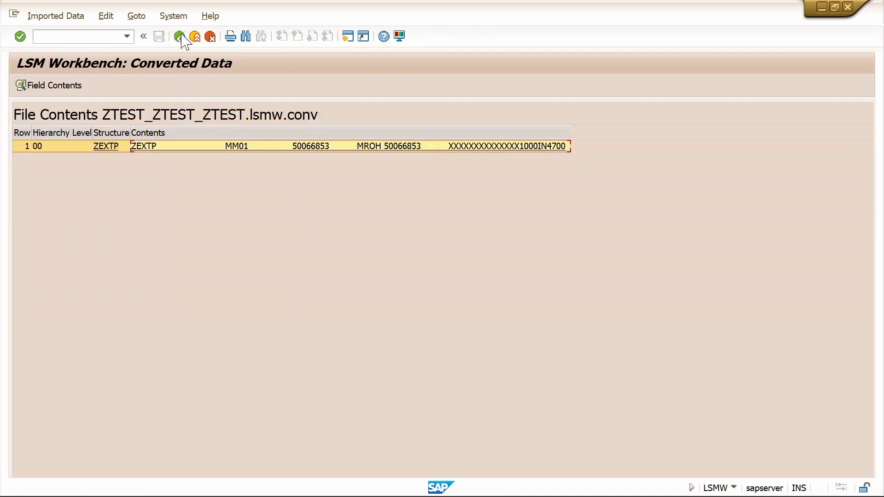
click(180, 36)
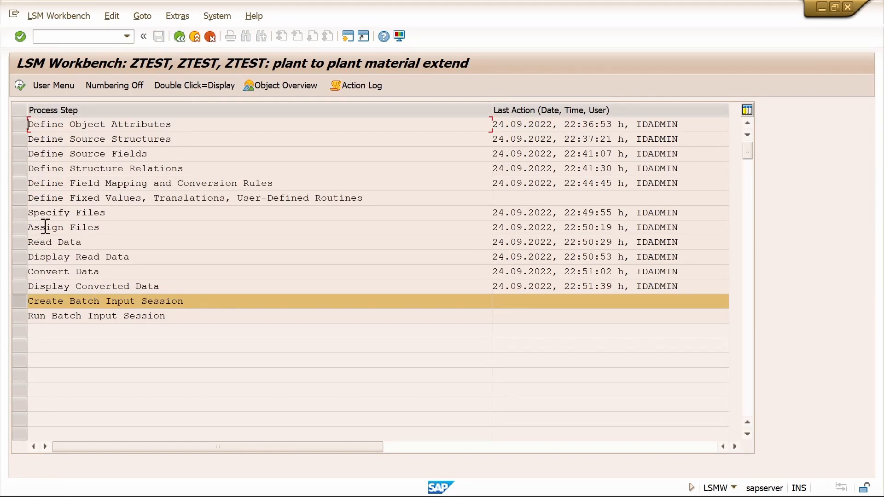
Step: Create the batch input session ZTEST from the converted file ZTEST_ZTEST_ZTEST.lsmw.conv, and acknowledge the information message
click(20, 85)
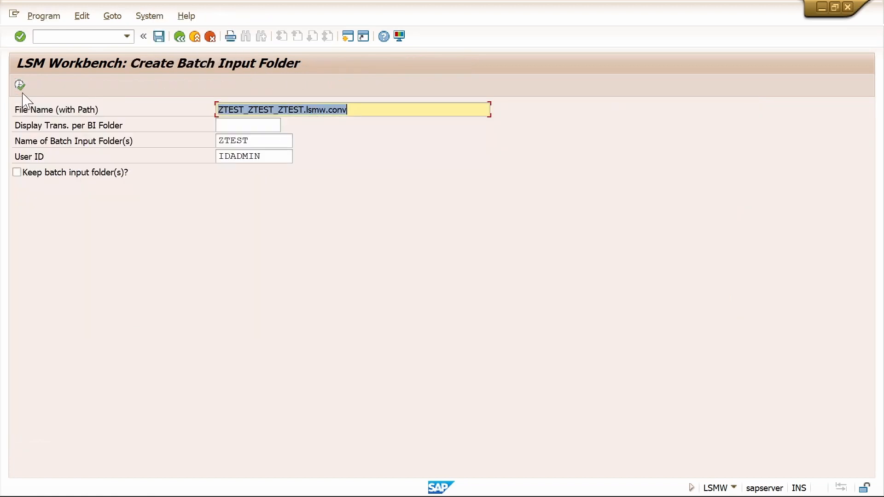
click(19, 85)
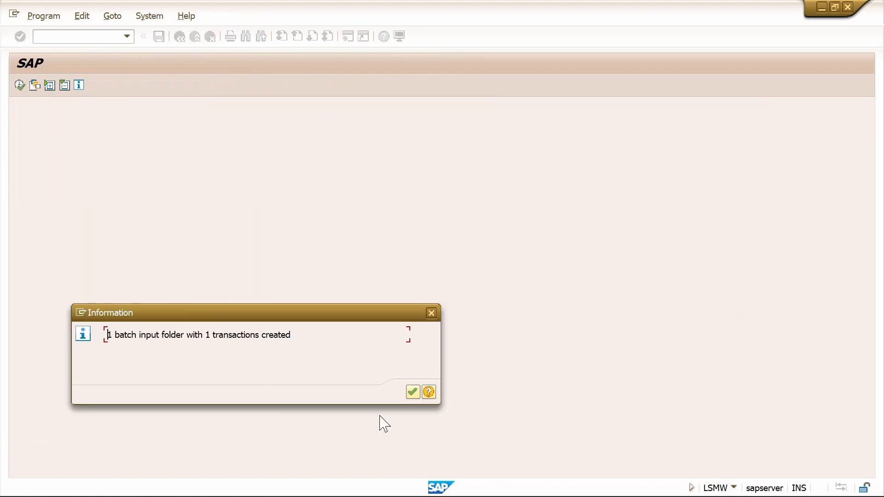
click(412, 392)
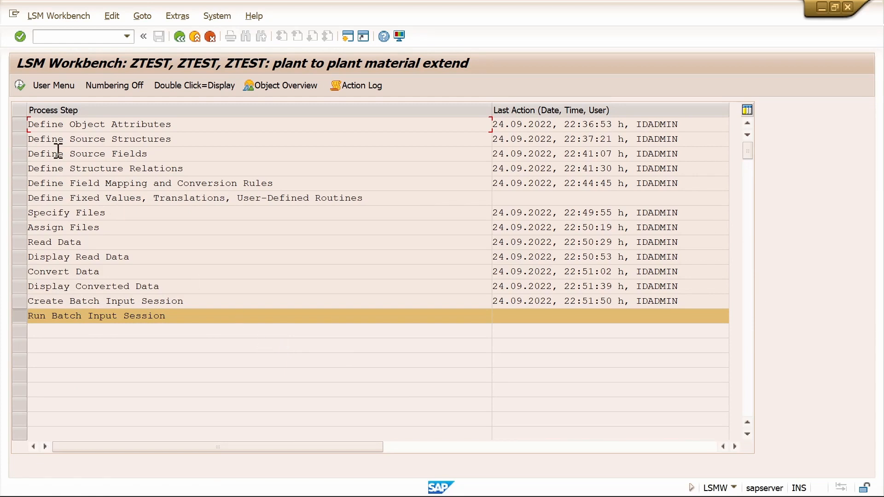
Step: Run the Batch Input Session step and start processing session ZTEST in Process/foreground mode with the default dynpro size
click(20, 85)
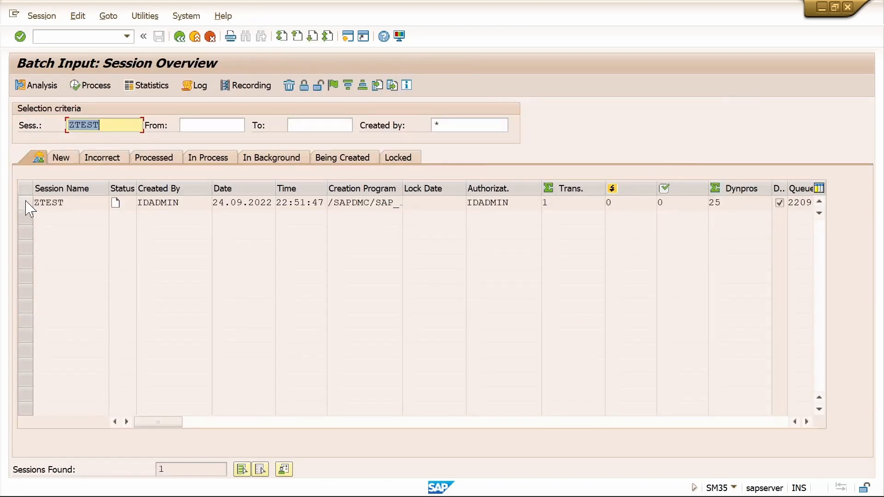
click(25, 203)
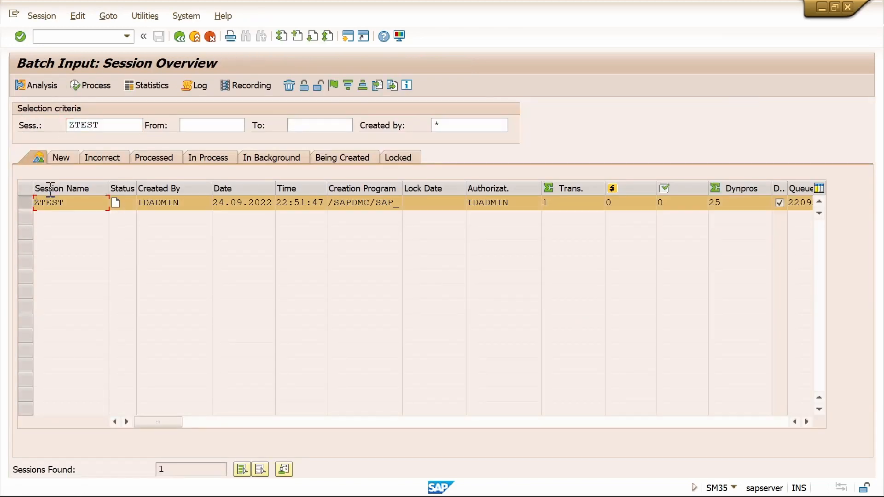
click(99, 89)
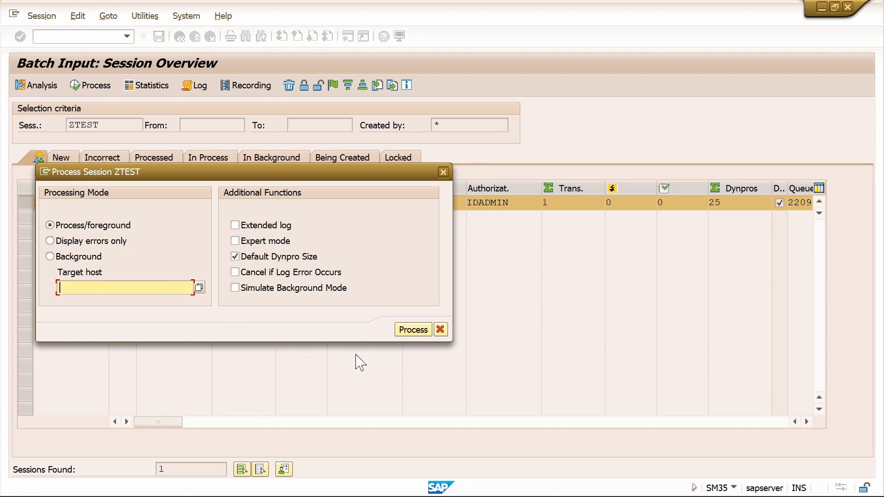
click(413, 331)
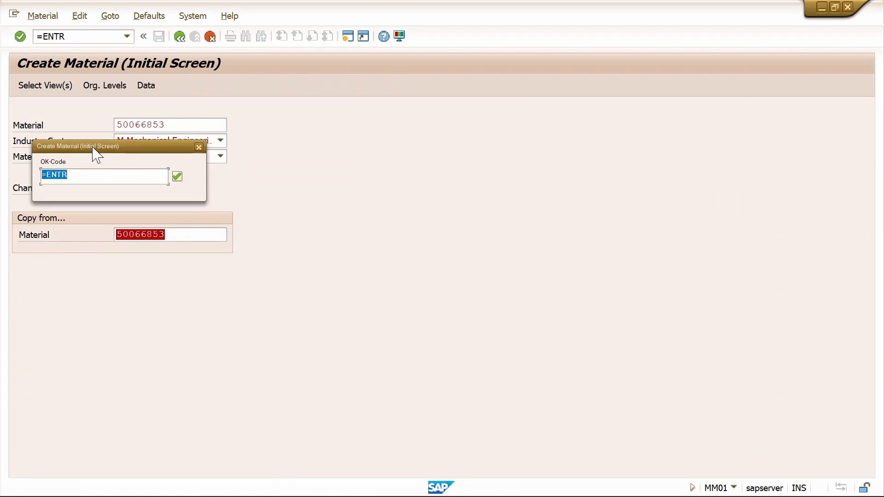
Step: Execute the session's initial material, view selection and organizational levels screens, keeping the OK-Code window clear of the data
drag(112, 147, 389, 137)
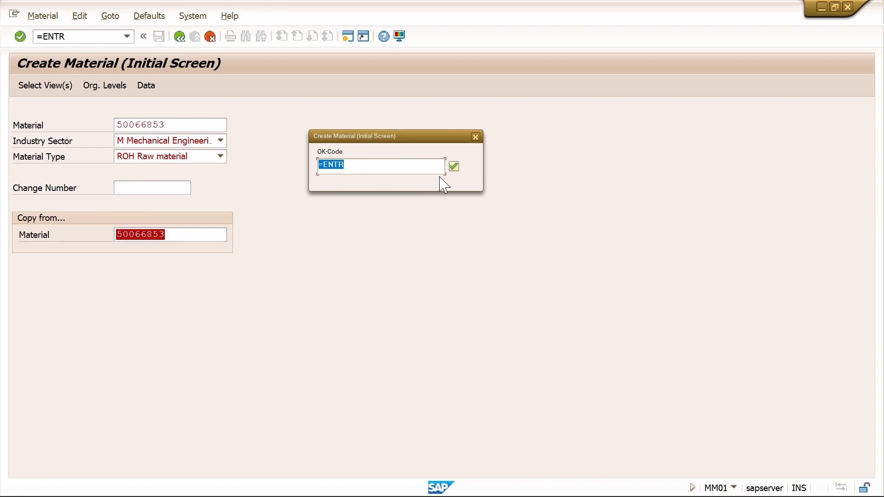
key(Return)
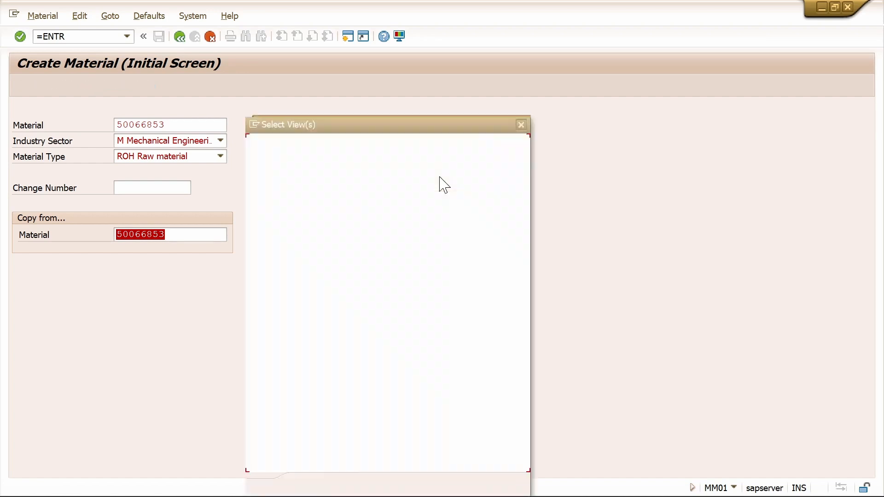
key(Return)
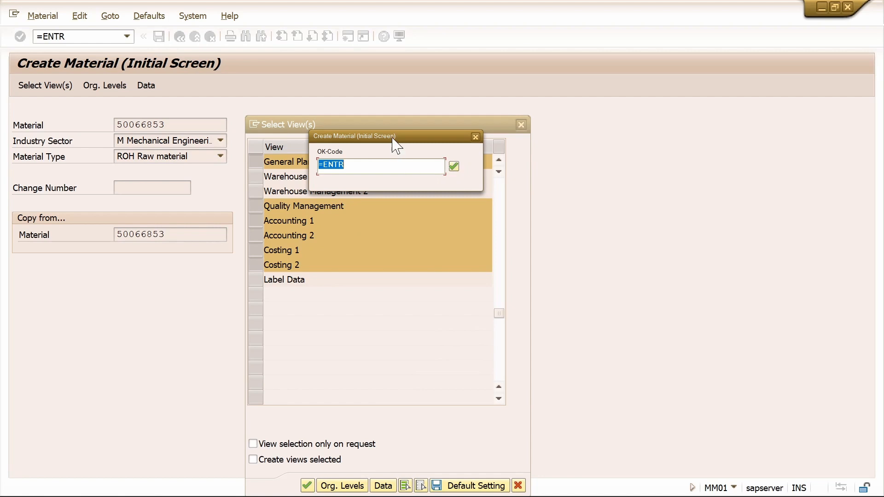
drag(392, 137, 633, 168)
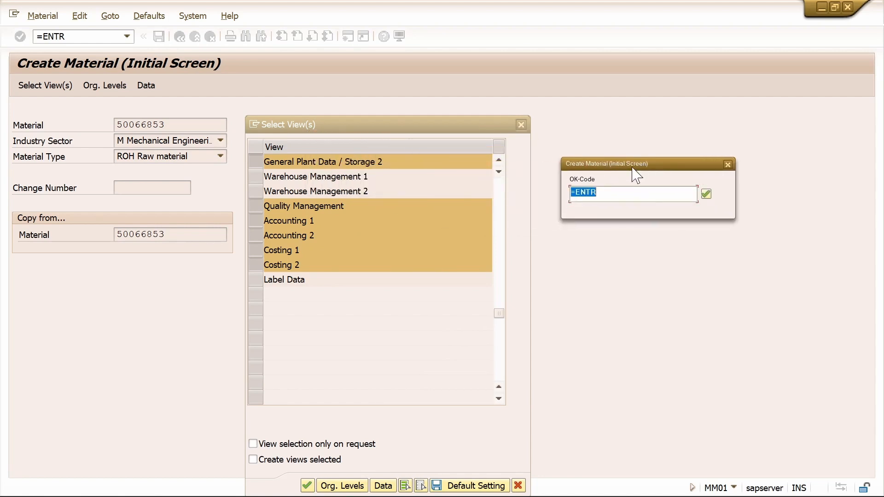
key(Return)
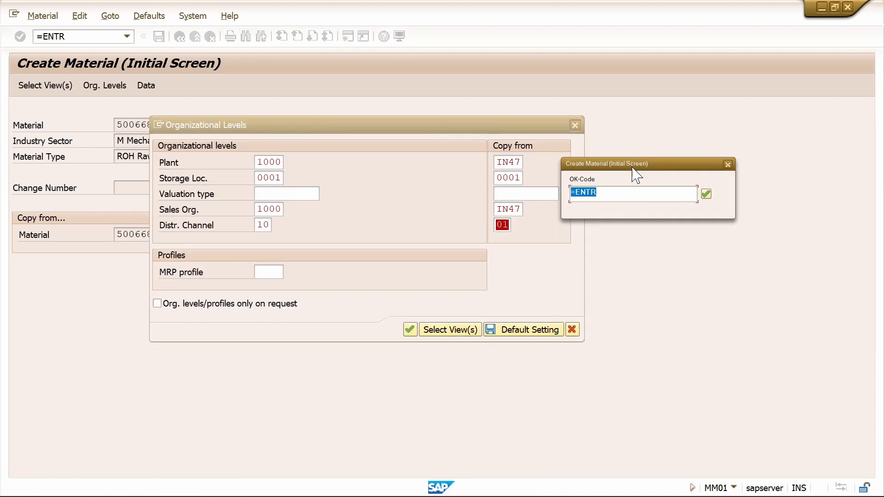
click(707, 195)
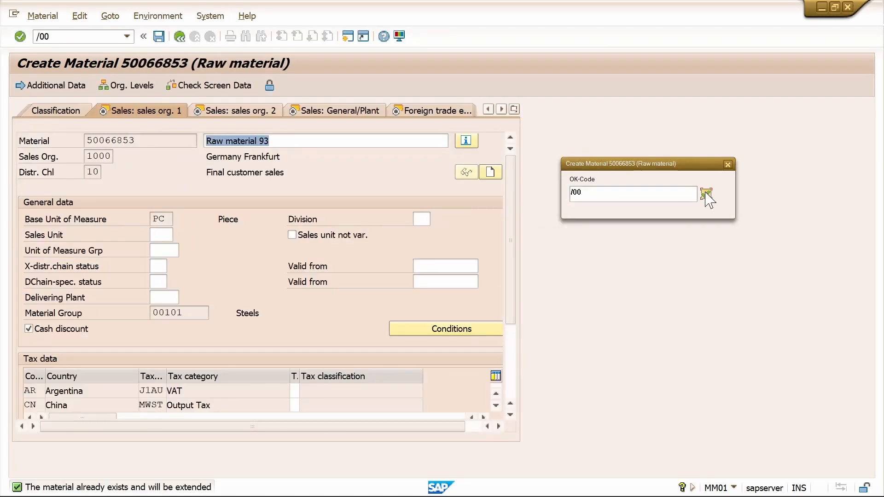
Step: Step the session through the sales organization, general/plant, foreign trade export and sales text views to the Purchasing view
click(707, 194)
click(707, 194)
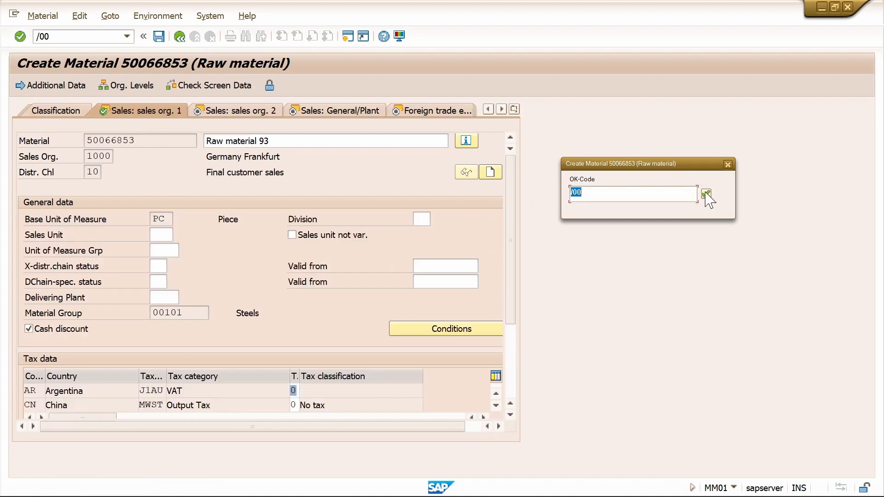
click(707, 195)
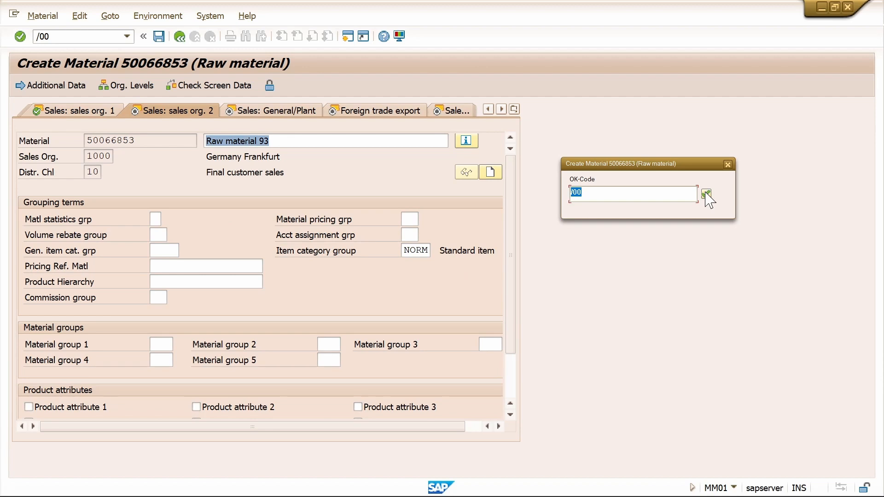
click(708, 195)
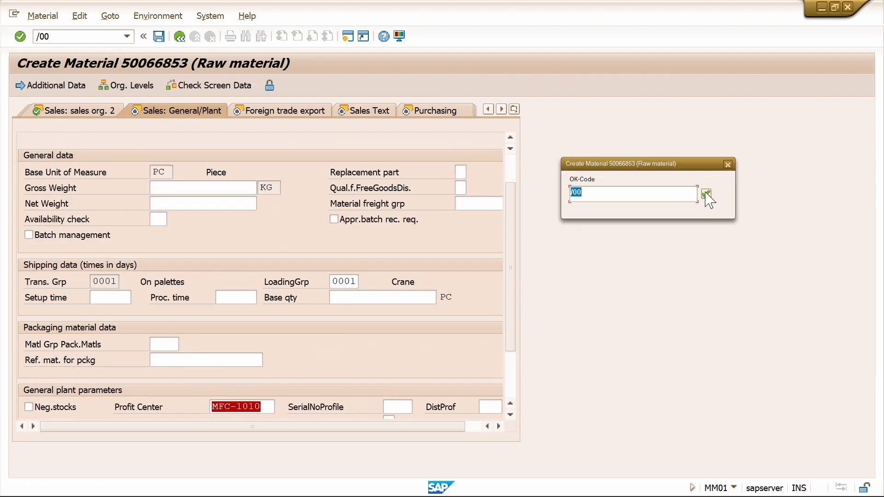
click(707, 195)
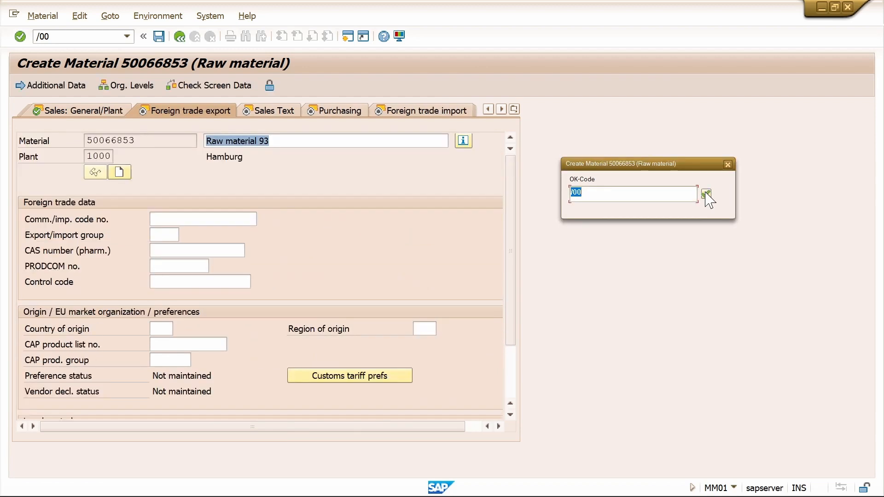
click(707, 194)
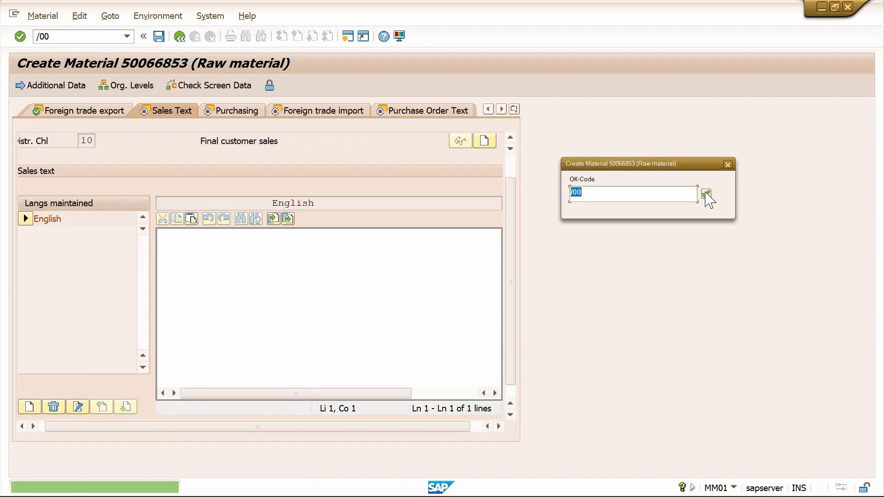
click(707, 195)
click(707, 194)
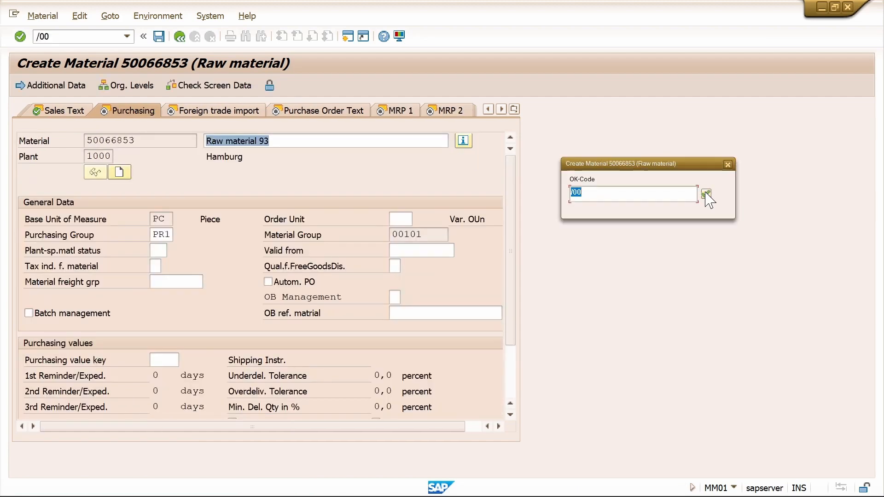
Step: Step the session through the foreign trade import, purchase order text and MRP views to Plant data / stor. 2
click(707, 195)
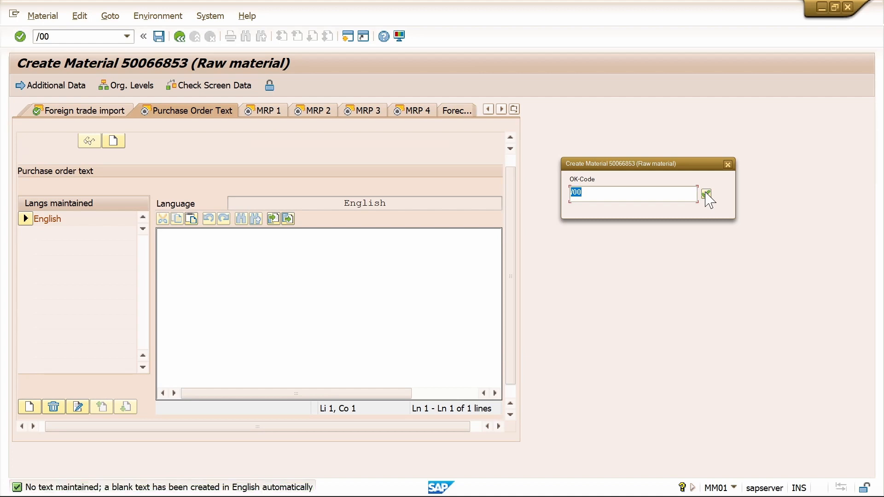
click(707, 194)
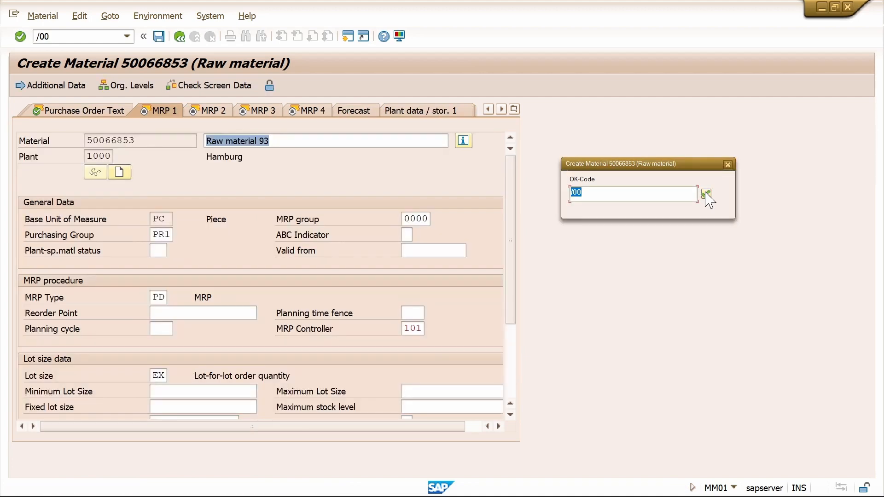
click(707, 194)
click(707, 194)
click(707, 194)
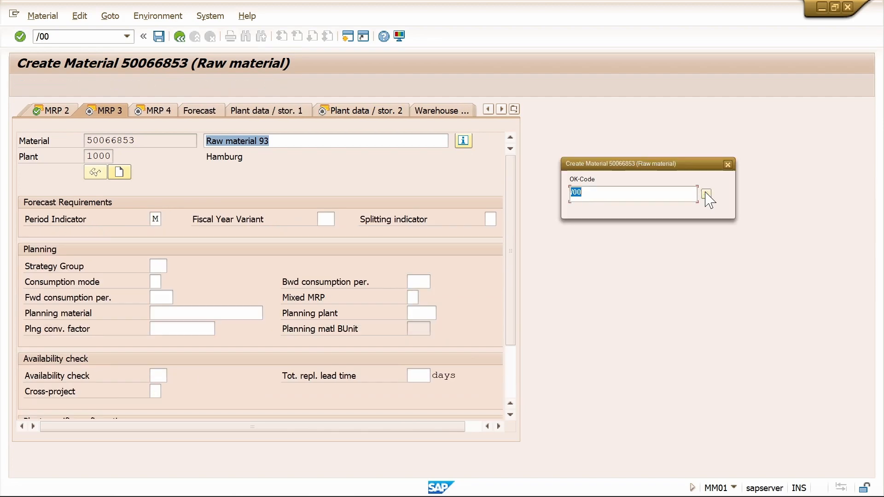
click(707, 194)
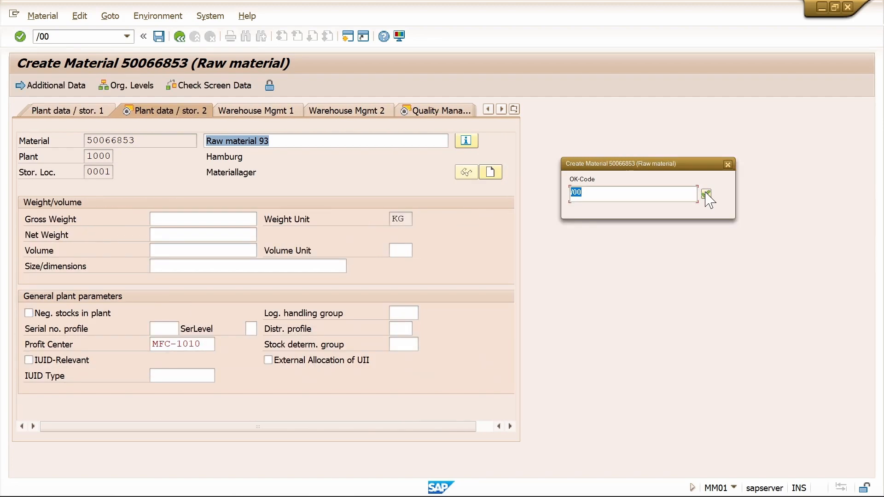
Step: Step the session through the quality management and accounting views to Costing 1, accepting the moving average price warning
click(707, 194)
click(707, 194)
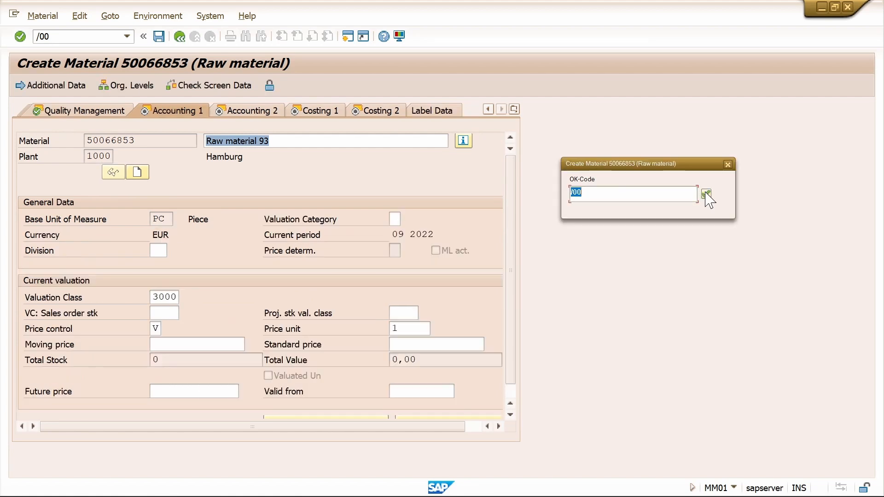
click(707, 194)
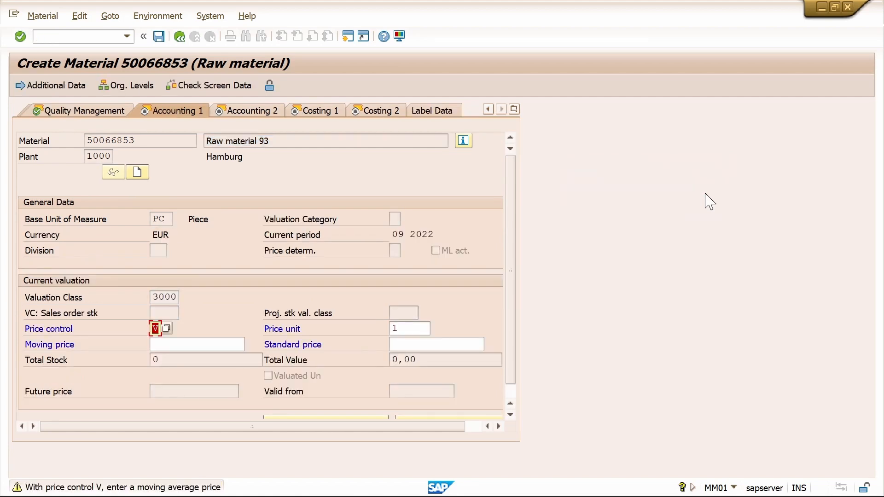
key(Return)
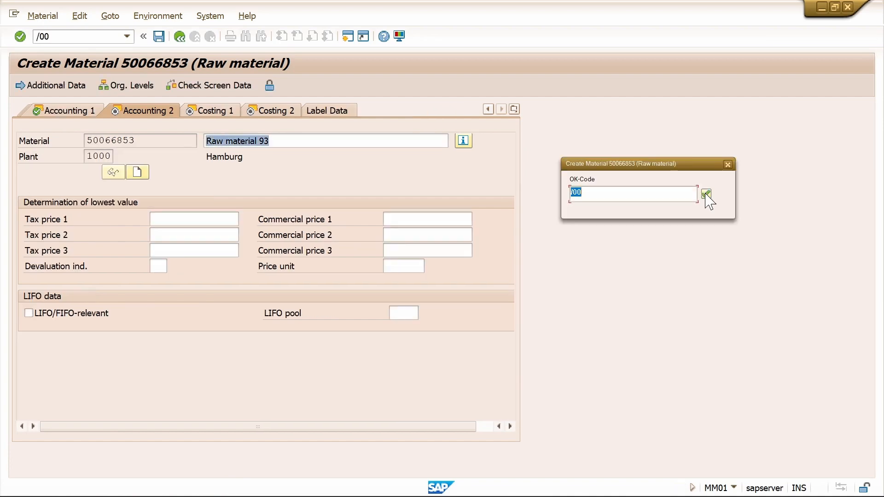
click(707, 194)
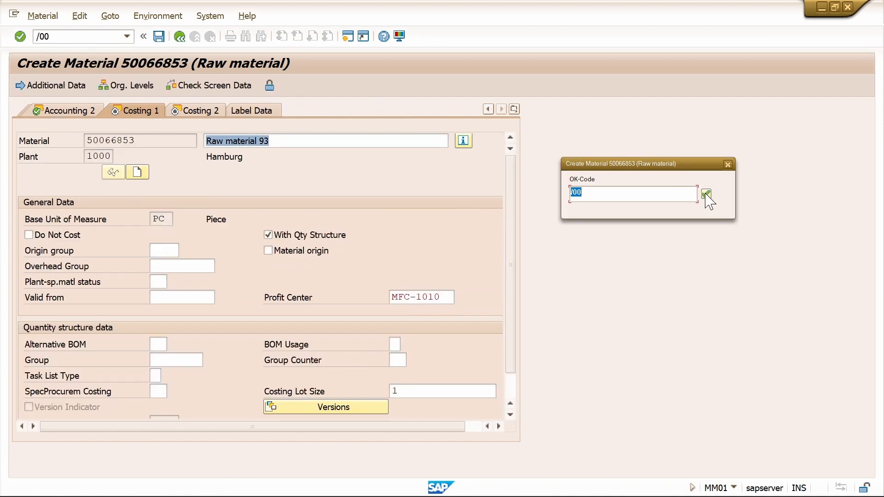
Step: Run the session through Costing 1 and Costing 2, save the material data and return to the session overview
click(707, 195)
click(707, 194)
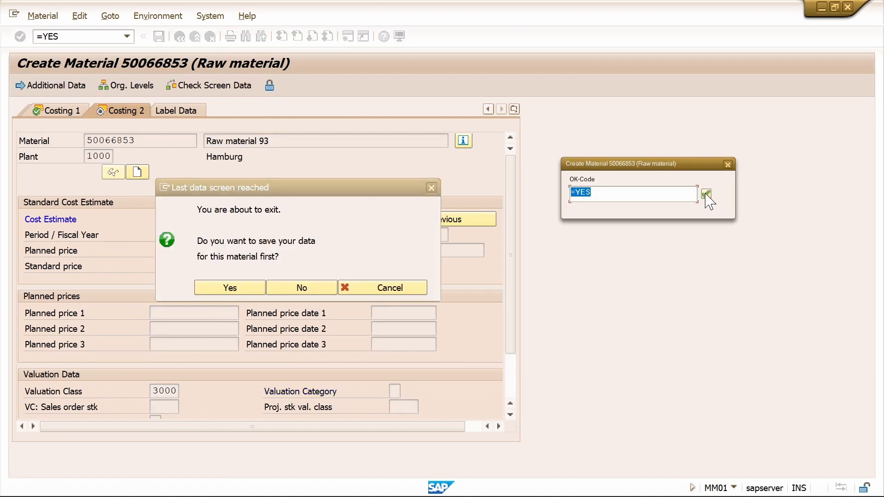
click(707, 195)
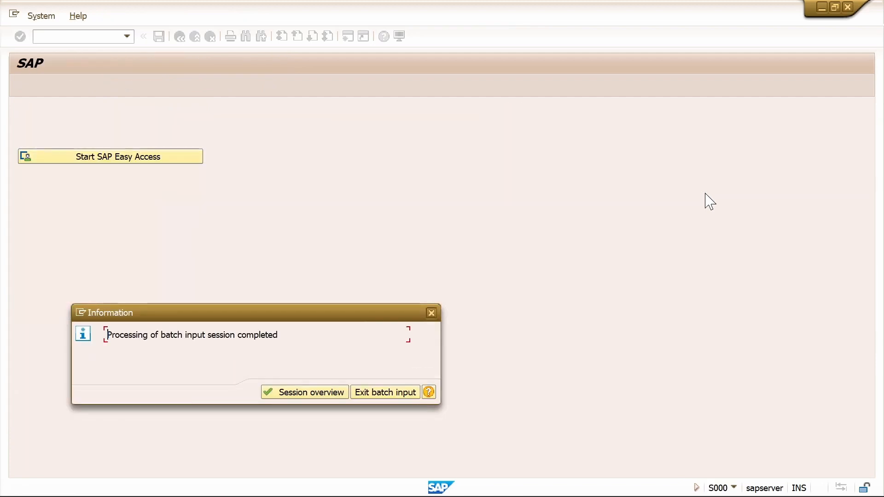
click(310, 395)
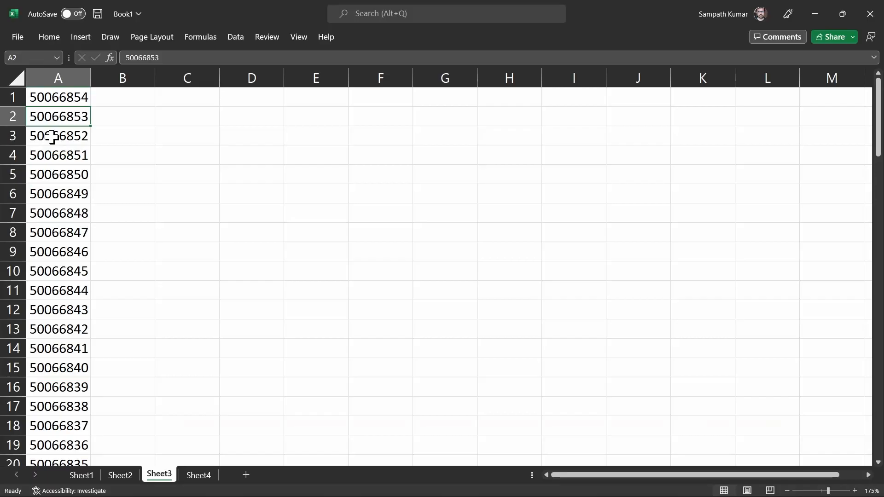
Step: In Excel, copy material numbers A3:A55 of Sheet3 into Sheet4's Material Number and Reference Material columns, starting at row 2
drag(54, 138, 85, 422)
key(ctrl+c)
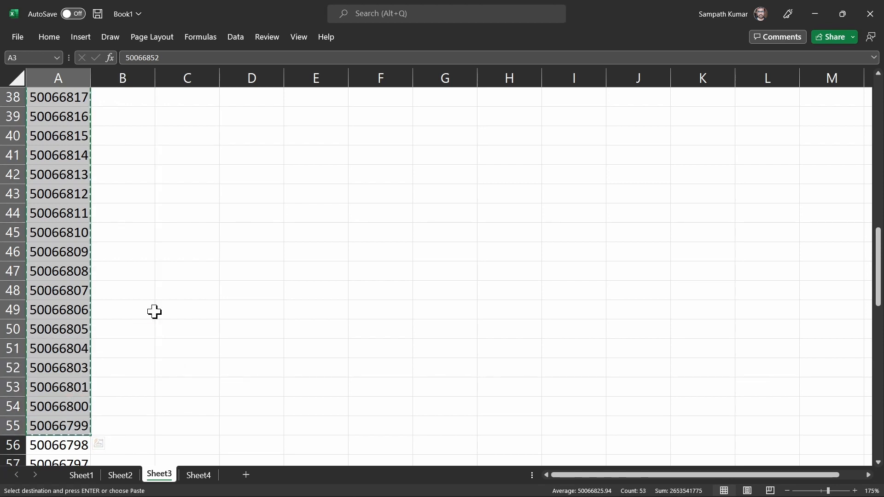
click(198, 475)
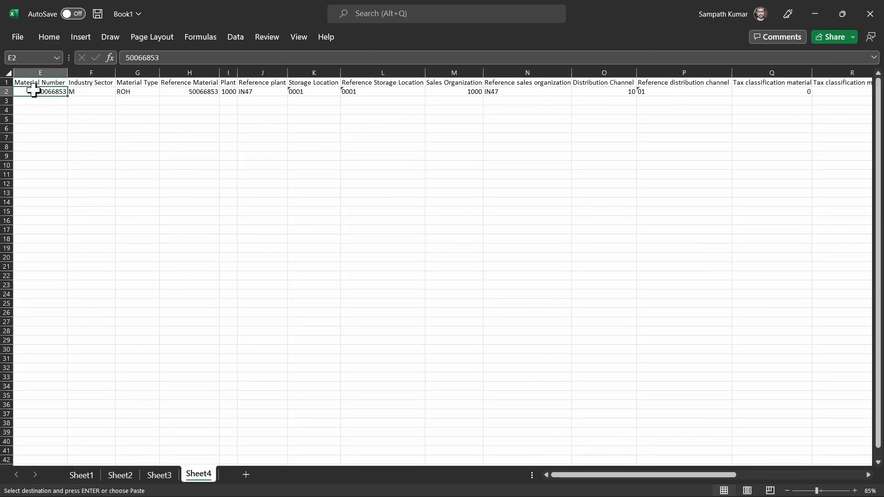
key(ctrl+v)
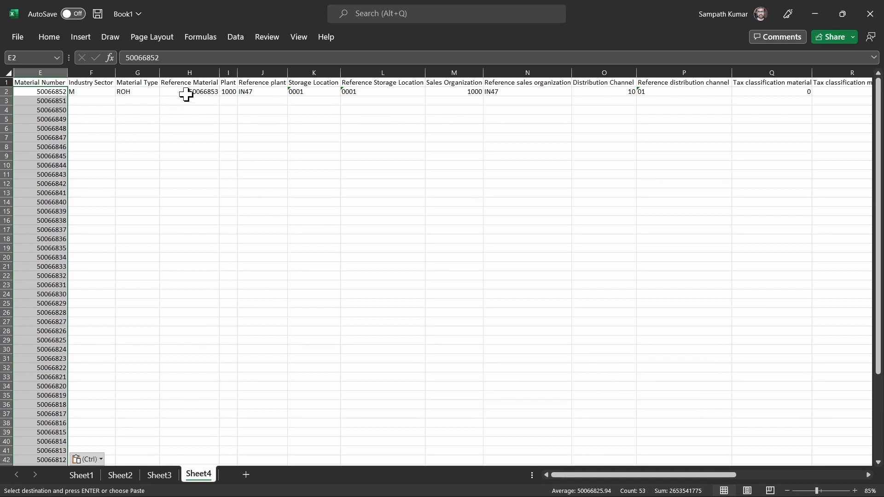
click(188, 92)
key(ctrl+v)
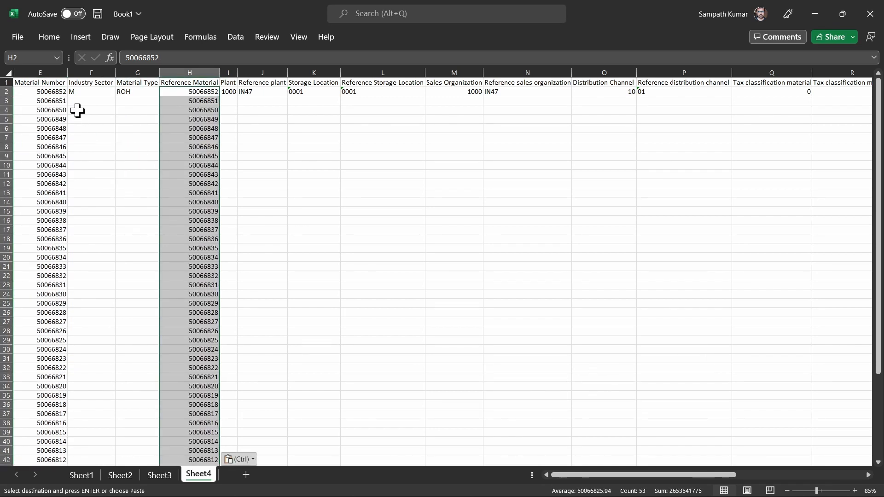
Step: Fill the Industry Sector value M and Material Type ROH down from row 2 to row 54
click(84, 92)
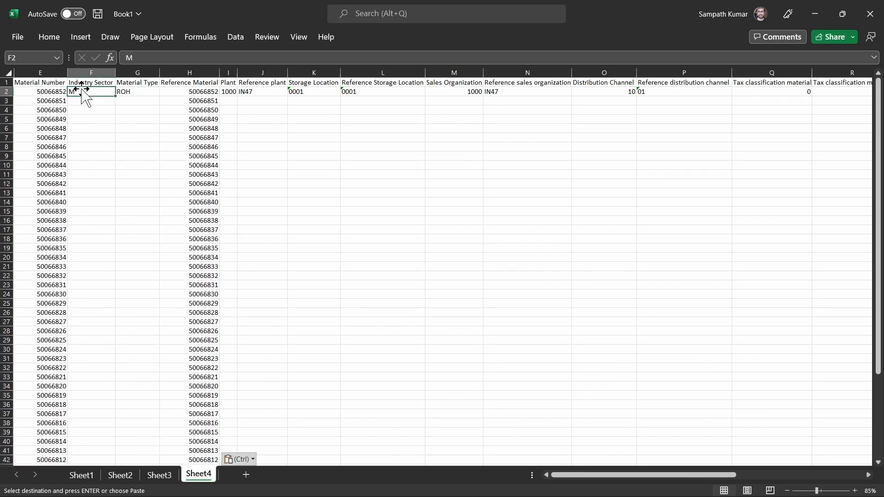
drag(85, 90, 156, 429)
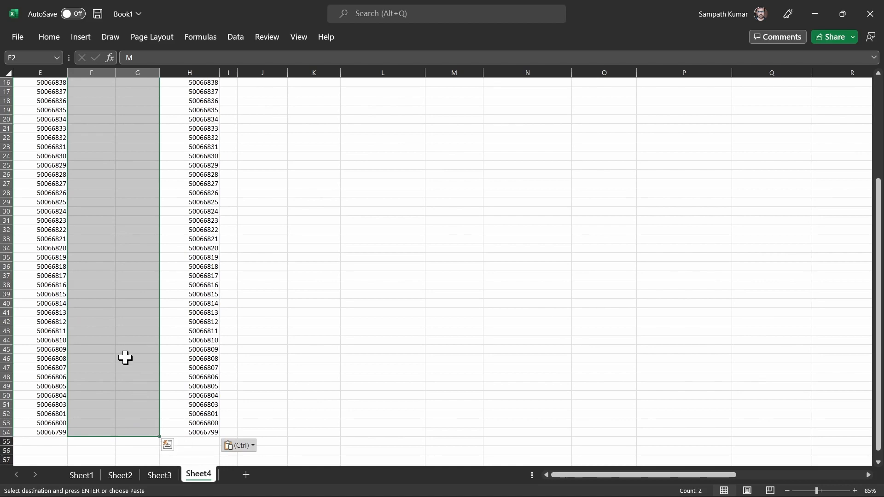
key(ctrl+d)
scroll(126, 357, up, 4)
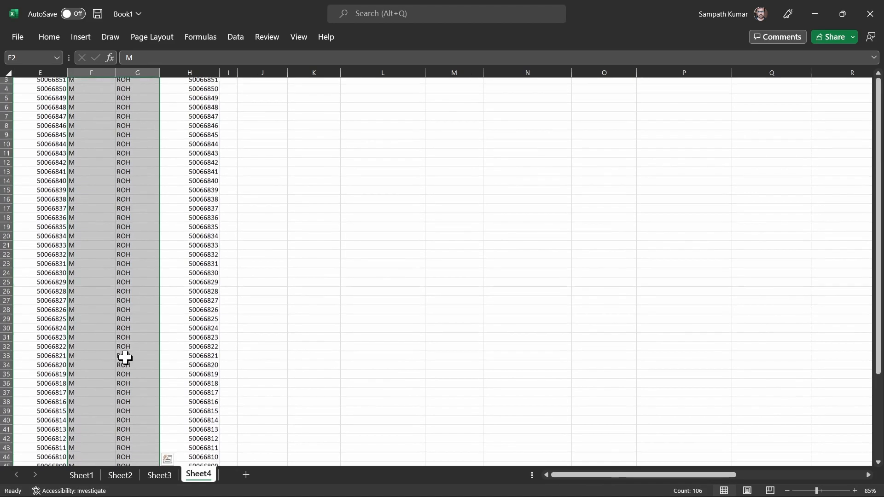
scroll(126, 358, up, 1)
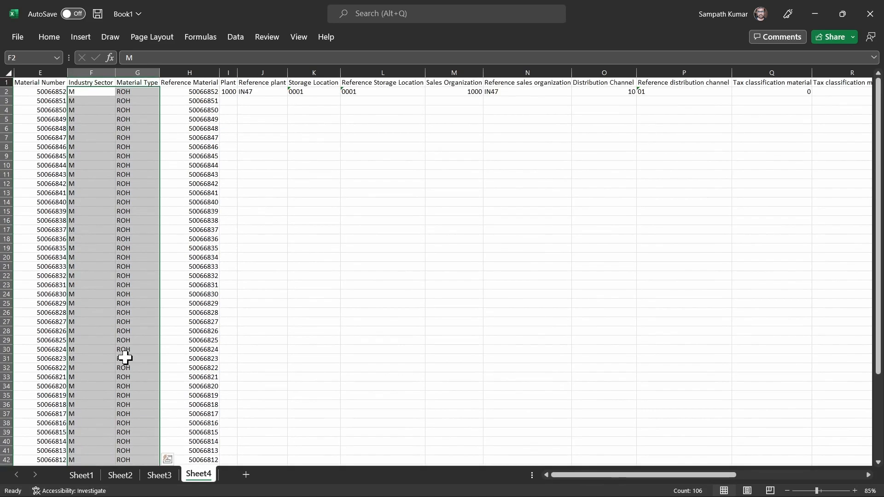
Step: Fill the row 2 values from Plant through MRP Controller (columns I to Z) down to row 54
click(228, 91)
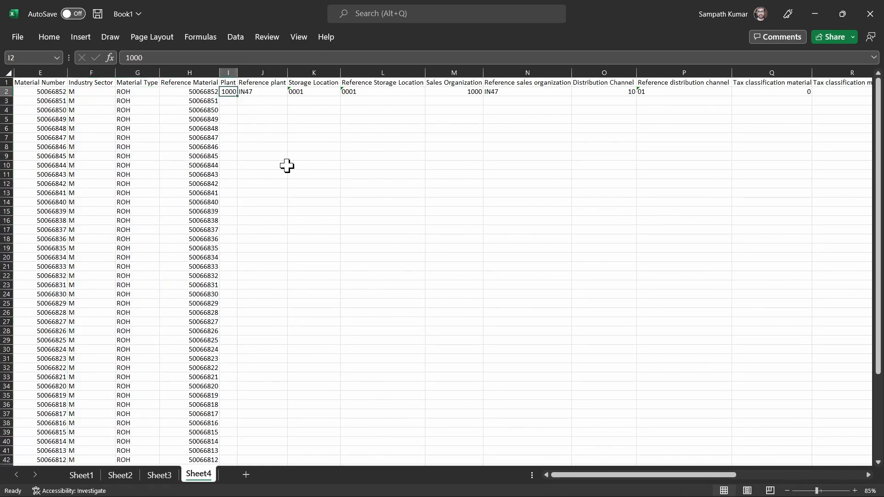
key(ctrl+shift+Right)
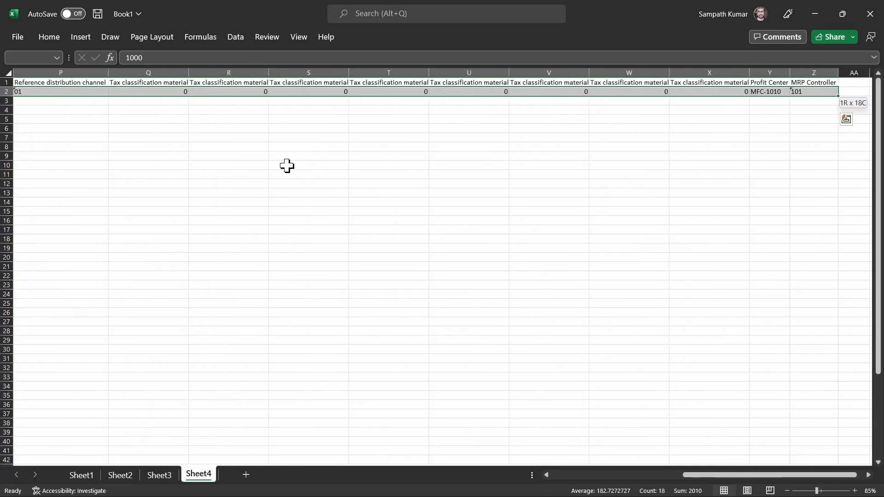
scroll(569, 327, left, 3)
key(shift+Down)
key(shift+Down)
key(shift+Down)
key(shift+Down)
key(shift+Down)
key(shift+Down)
key(shift+Down)
key(shift+Down)
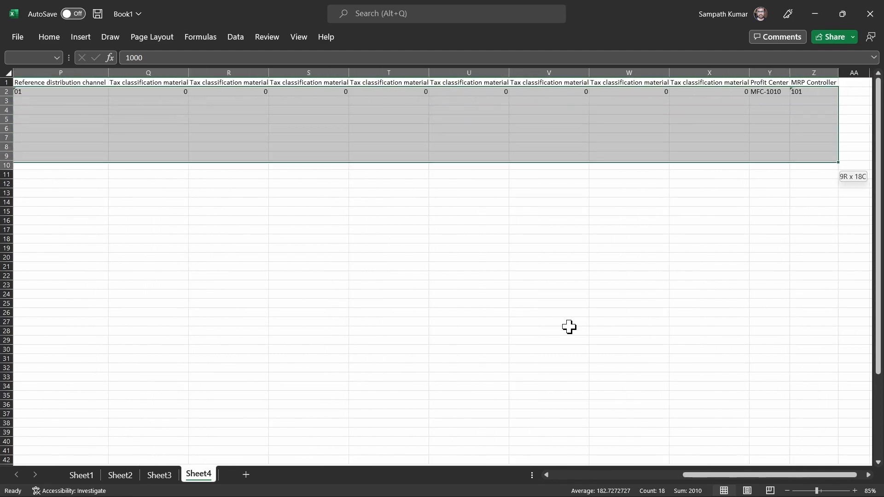
key(shift+Down)
key(shift+Down)
key(shift+Down)
key(shift+Down)
key(shift+Down)
key(shift+Down)
key(shift+Down)
key(shift+Down)
key(shift+Down)
key(shift+Down)
key(shift+Down)
key(shift+Down)
key(shift+Down)
key(shift+Down)
key(shift+Down)
key(shift+Down)
key(shift+Down)
key(shift+Down)
key(shift+Down)
key(shift+Down)
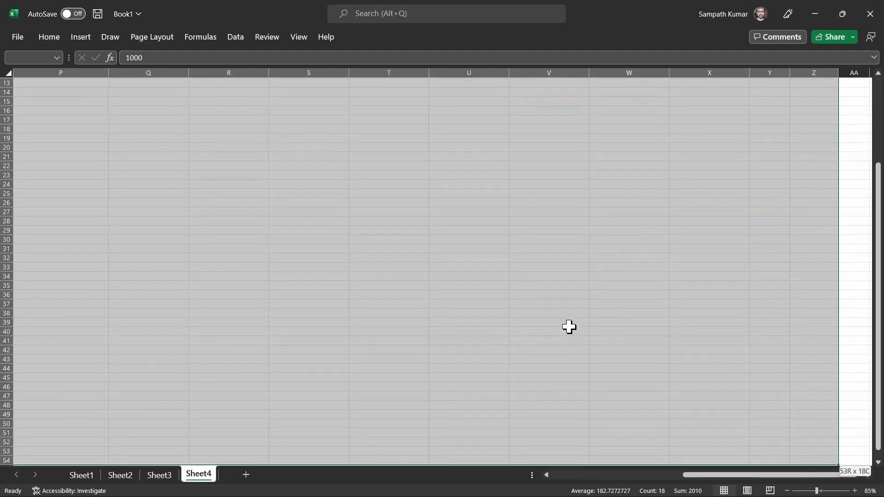
key(ctrl+d)
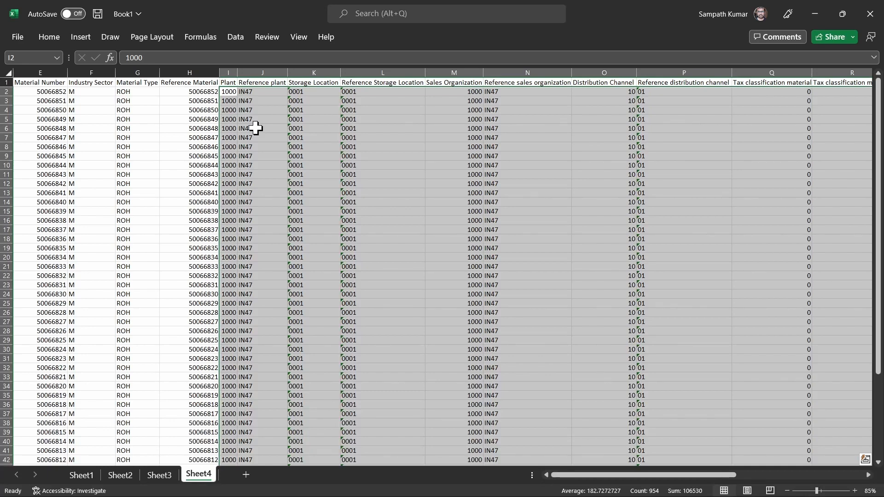
Step: Copy the full Sheet4 table with its headers into New Text Document in Notepad, save the file and close it
click(33, 84)
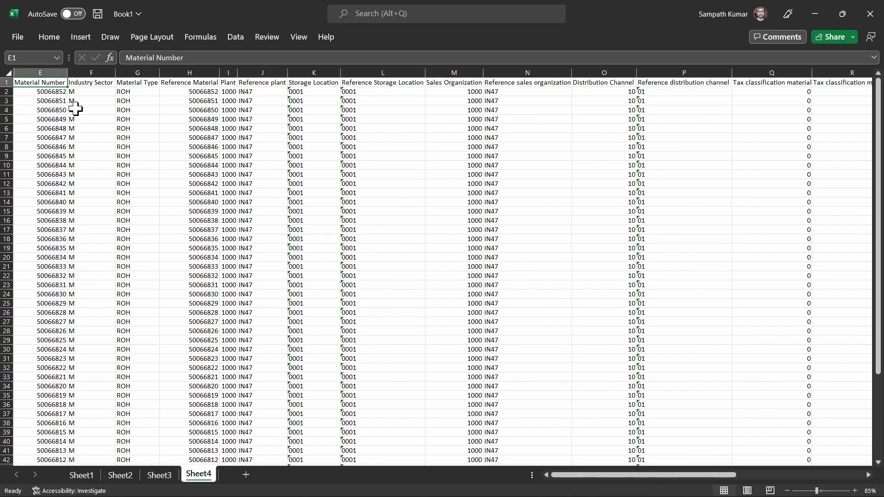
key(ctrl+shift+Down)
key(ctrl+shift+Right)
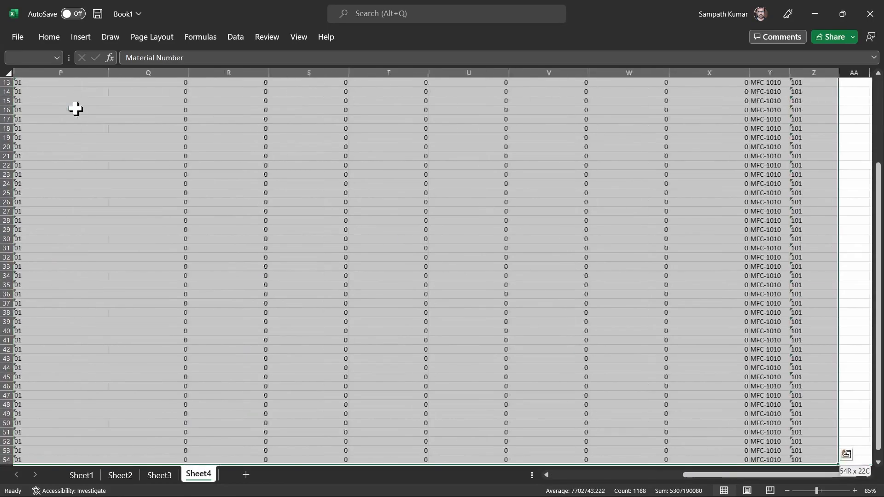
key(ctrl+c)
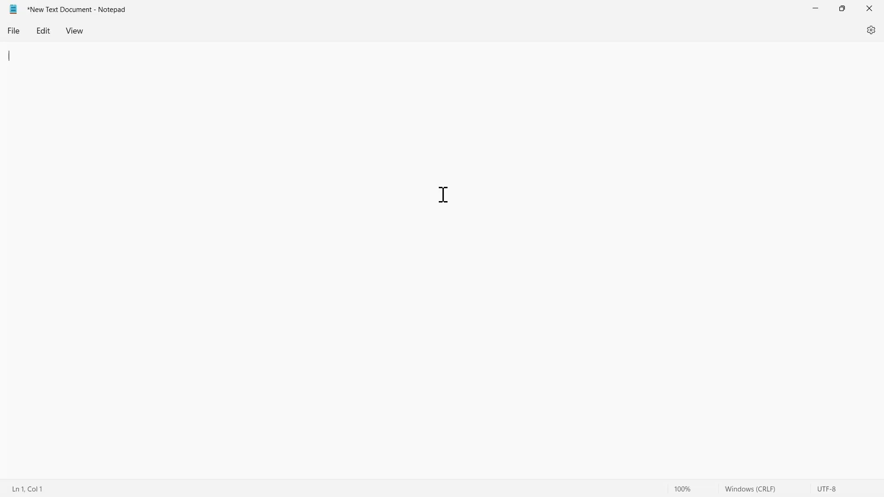
key(ctrl+v)
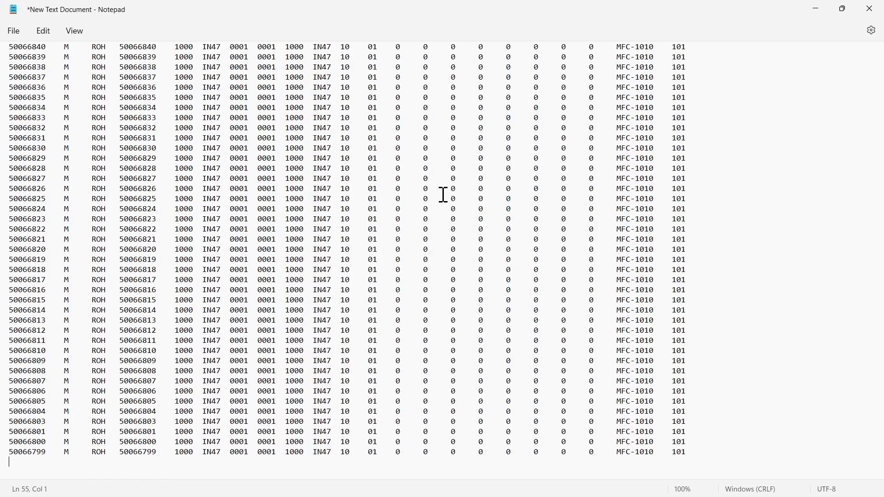
key(ctrl+s)
scroll(440, 200, up, 5)
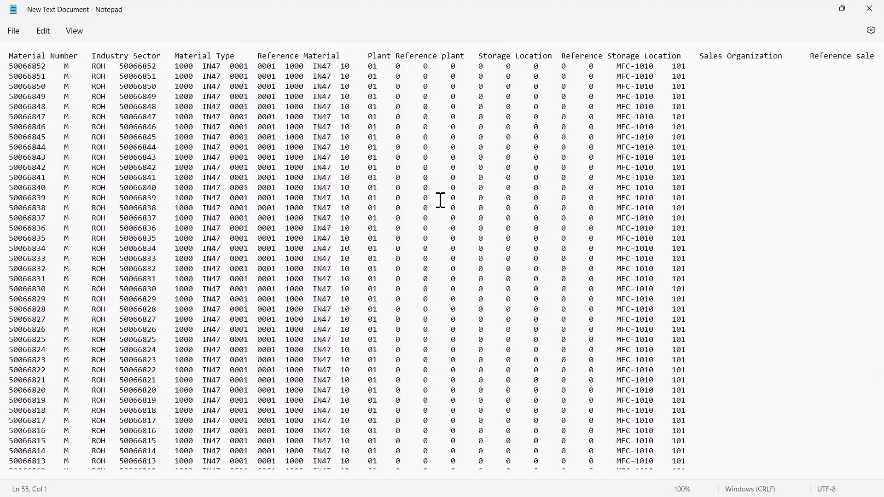
click(880, 7)
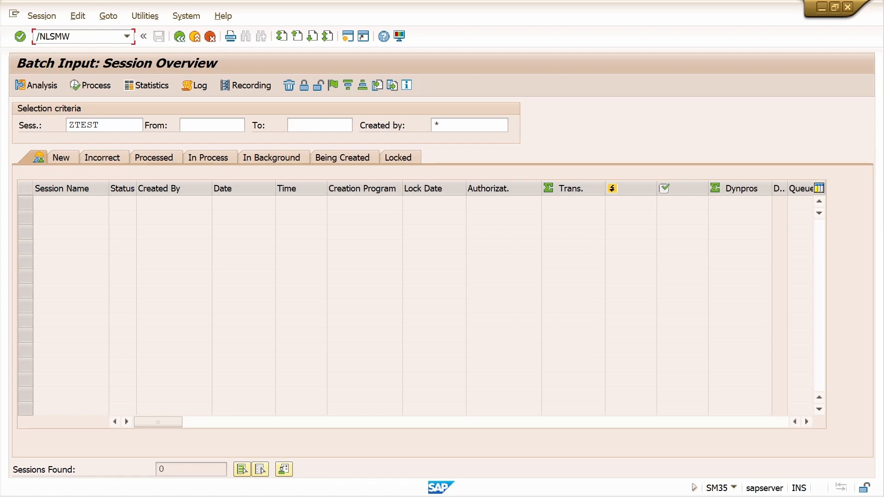
Step: Switch to SAP, start transaction LSMW and open the process steps of project, subproject and object ZTEST
key(Return)
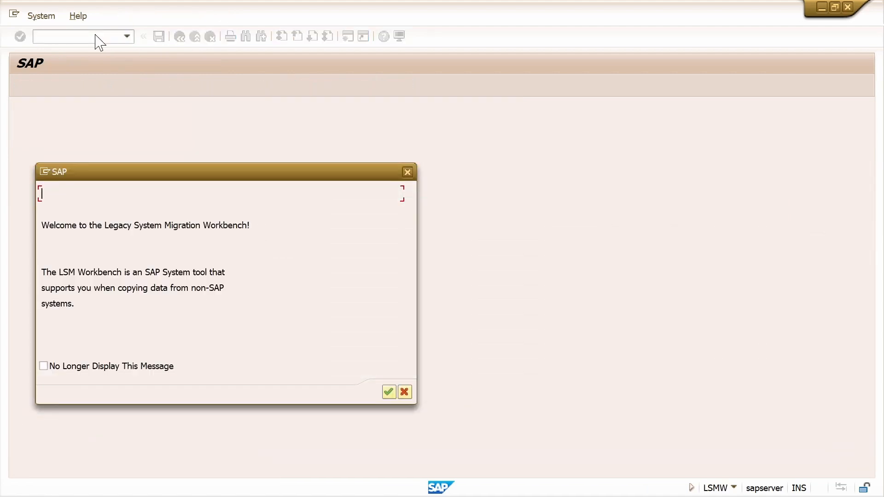
click(389, 392)
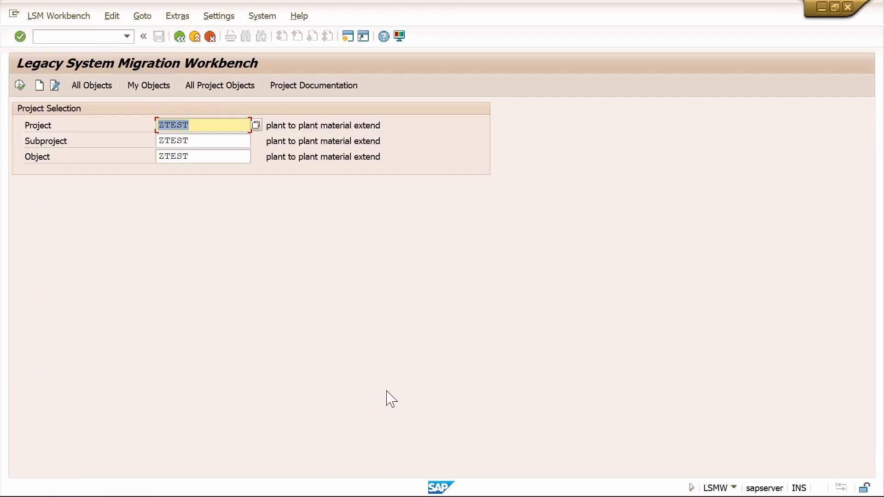
click(20, 85)
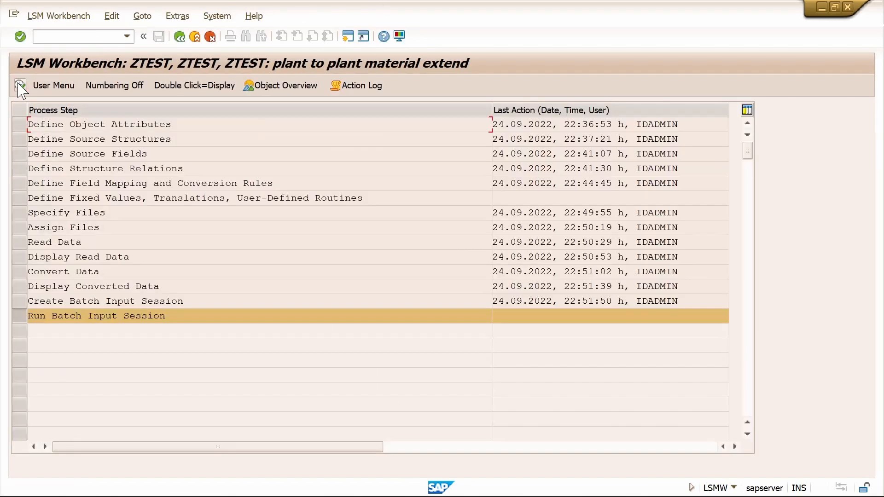
Step: In the Specify Files process step, delete the existing plant to plant material extend file from the PC legacy data and save
click(20, 213)
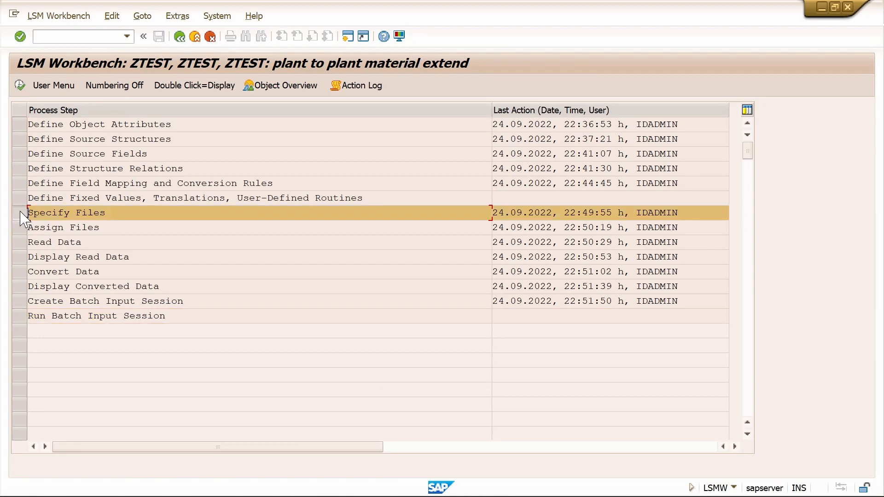
click(19, 85)
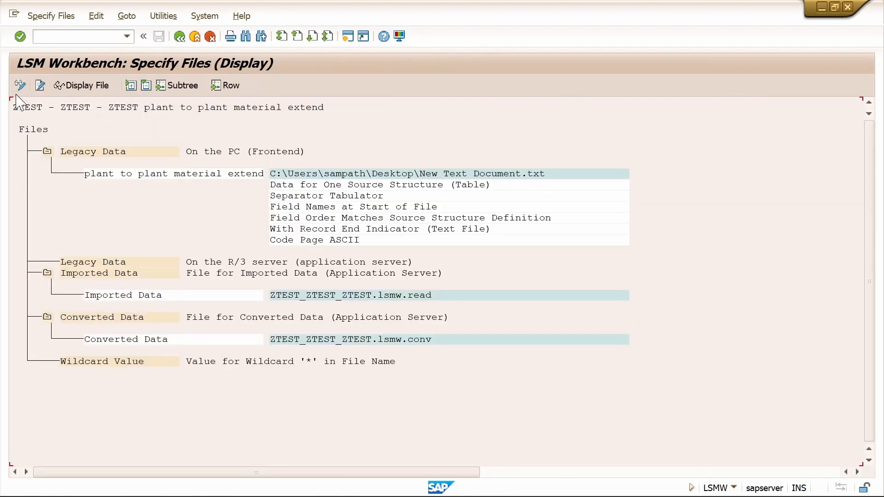
click(20, 85)
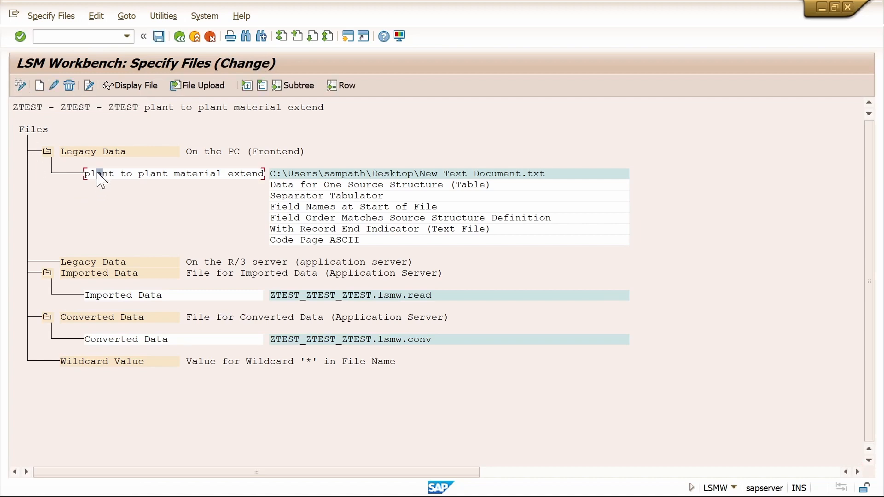
click(69, 85)
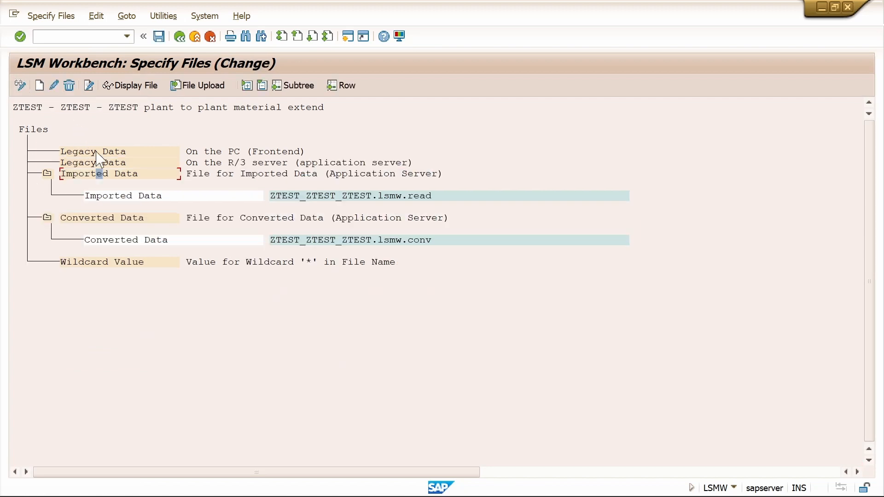
click(159, 37)
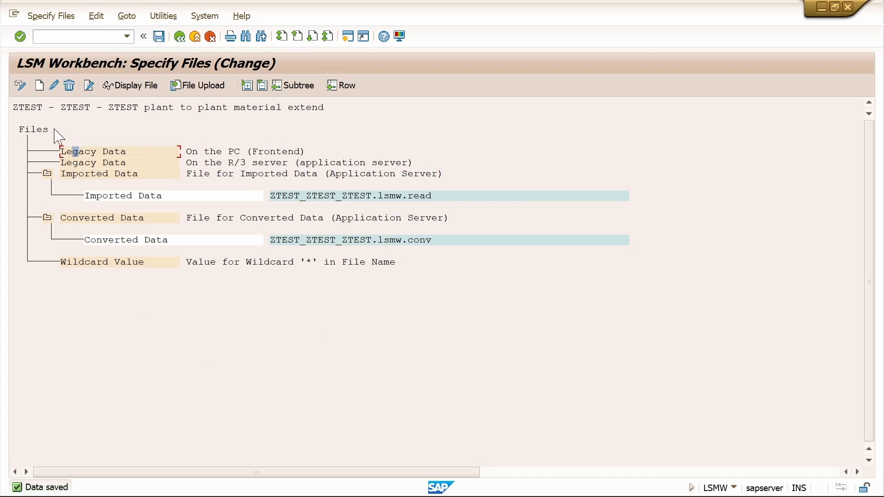
Step: Add New Text Document.txt from the Desktop as the PC legacy data file, named plant to plant material extend
click(39, 86)
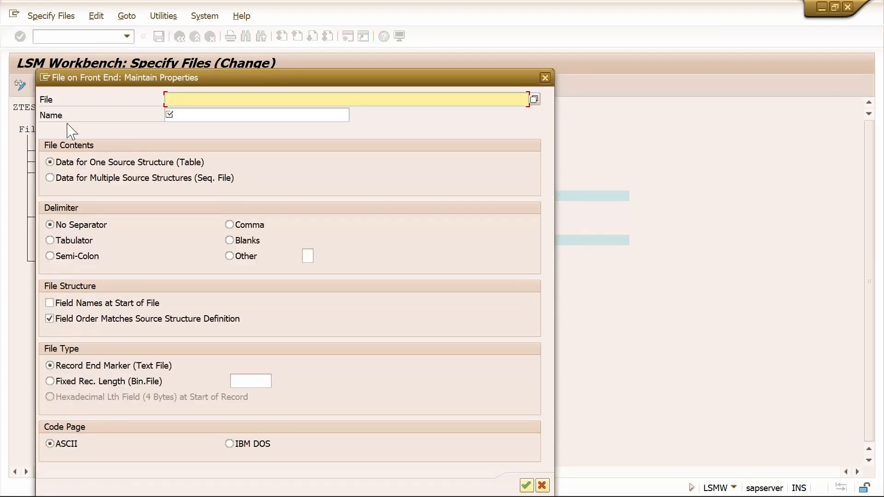
click(535, 99)
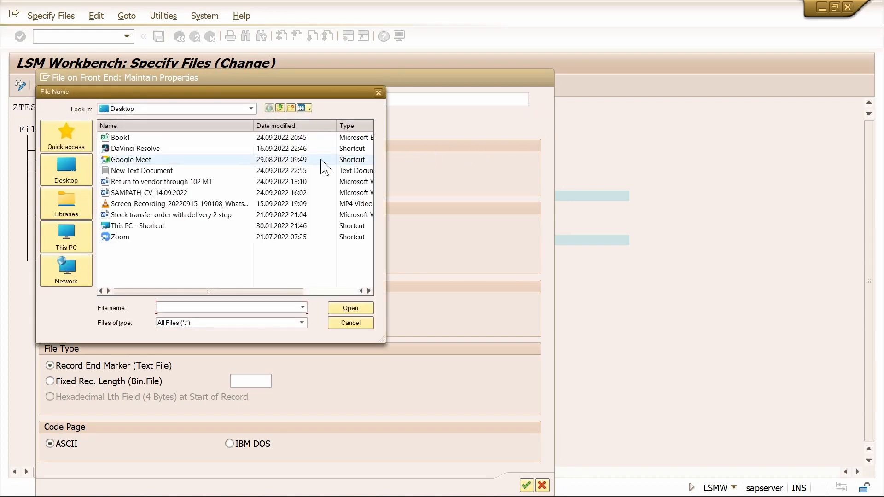
click(236, 172)
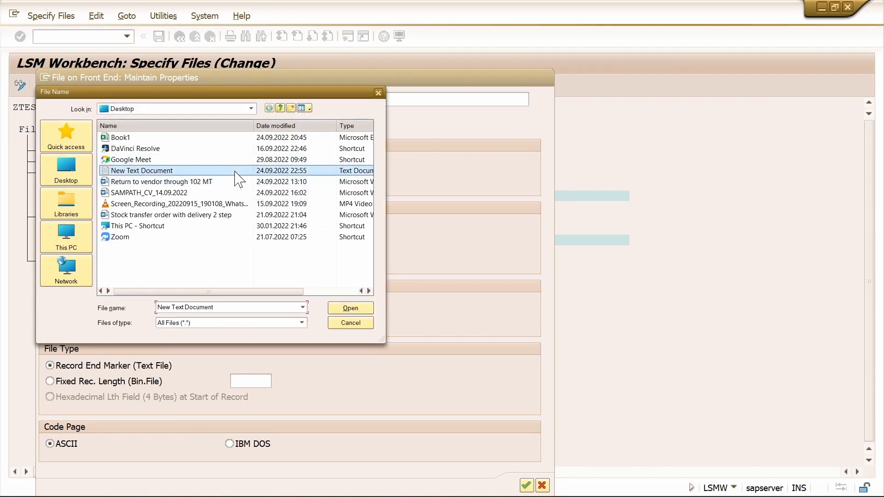
click(355, 308)
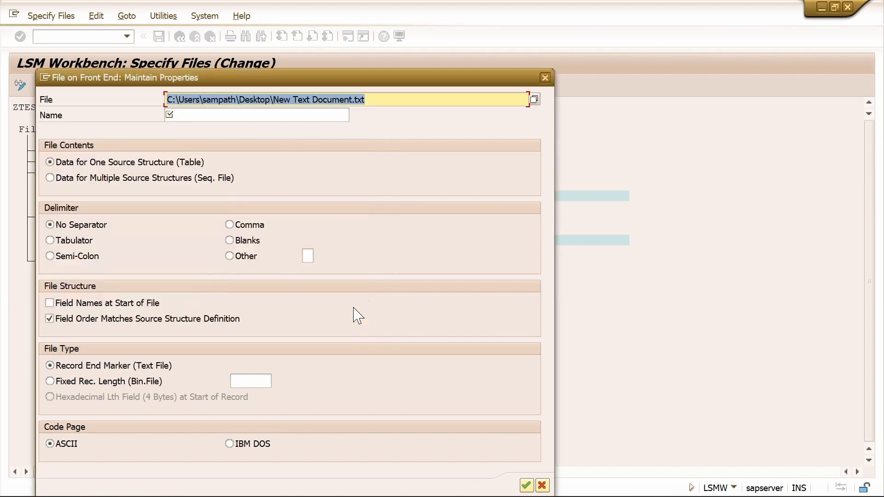
click(277, 116)
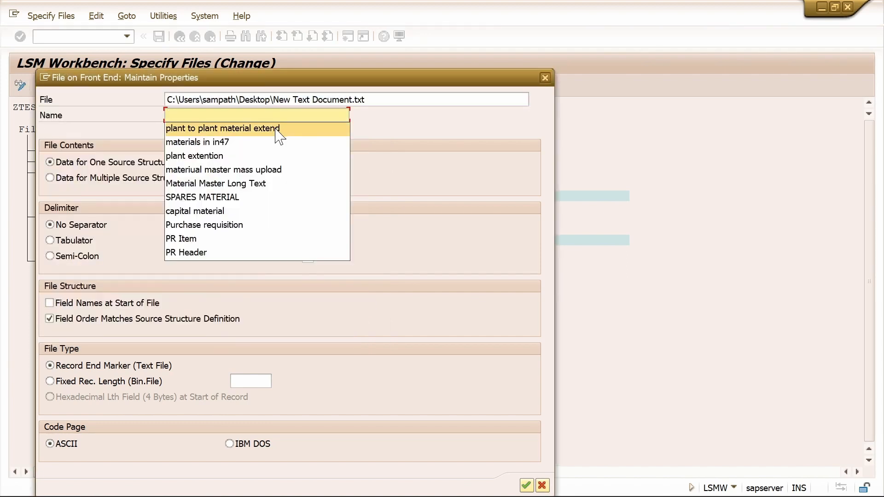
click(276, 127)
Step: Set the legacy file's delimiter to Tabulator with field names at start of file, save the file specification and return to the process steps
click(74, 245)
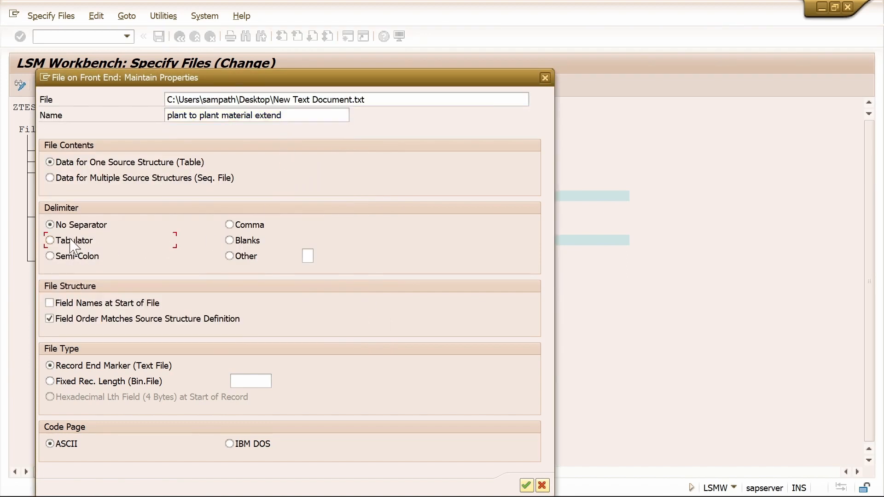
click(57, 304)
drag(434, 82, 456, 22)
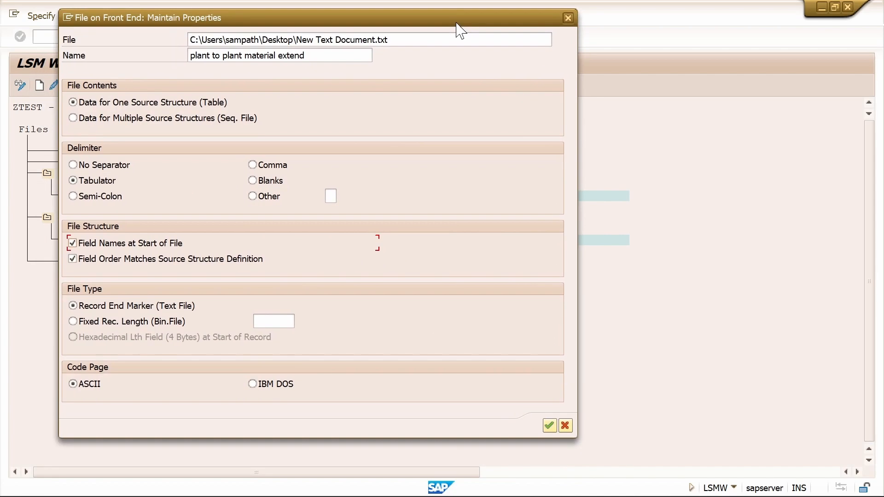
click(549, 425)
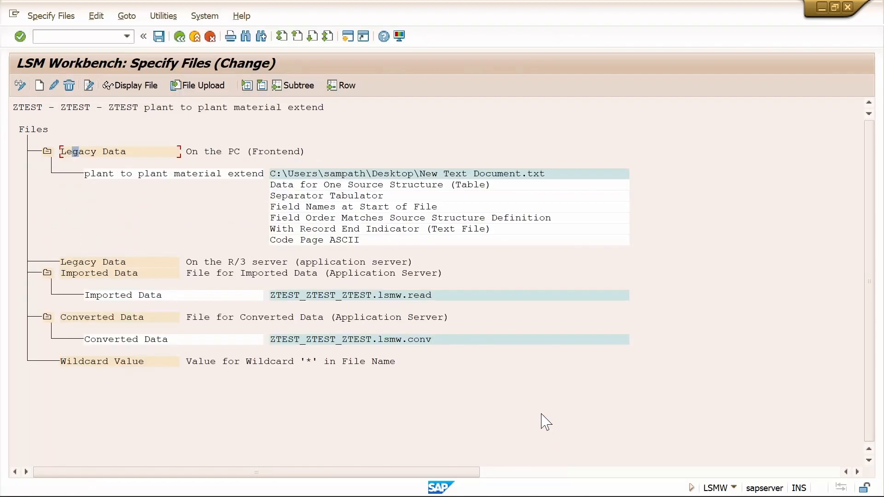
click(160, 37)
click(179, 37)
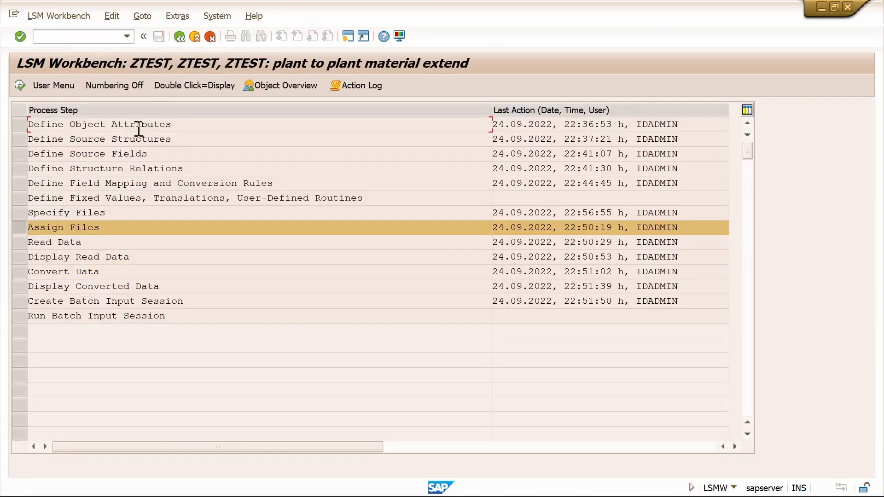
Step: Open the Assign Files process step in change mode and save the file assignment for source structure YEXT
click(20, 85)
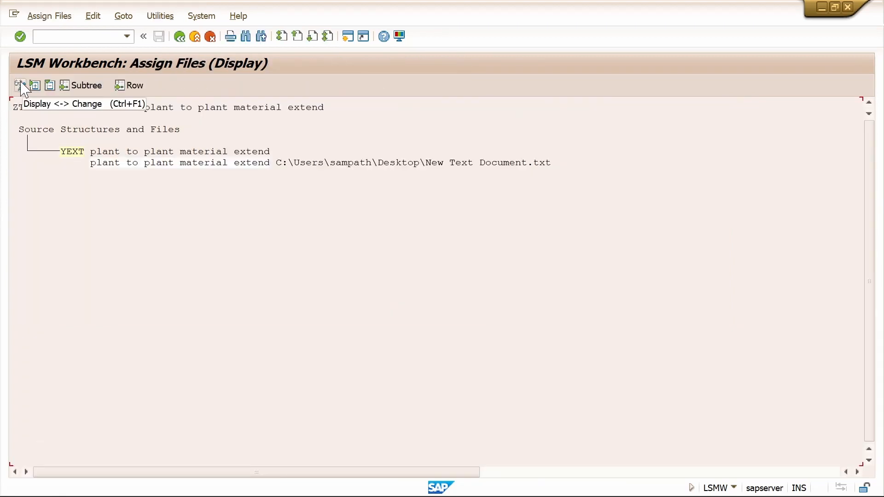
click(20, 86)
click(160, 38)
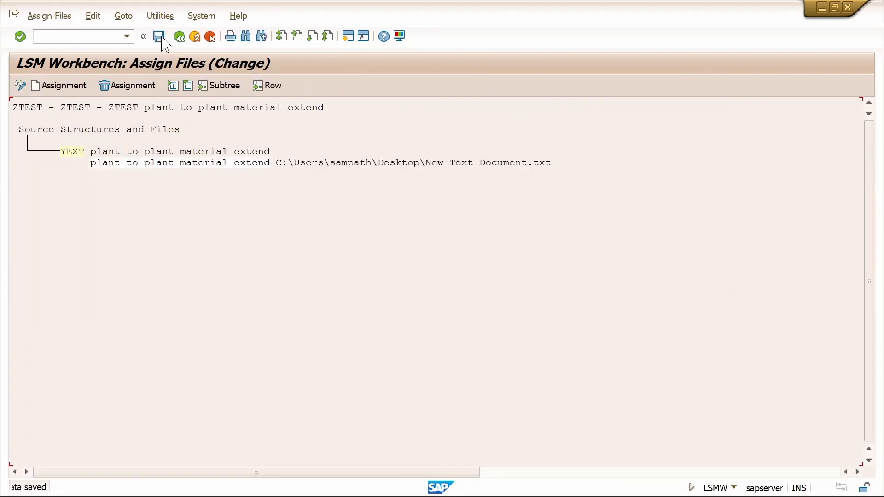
click(179, 37)
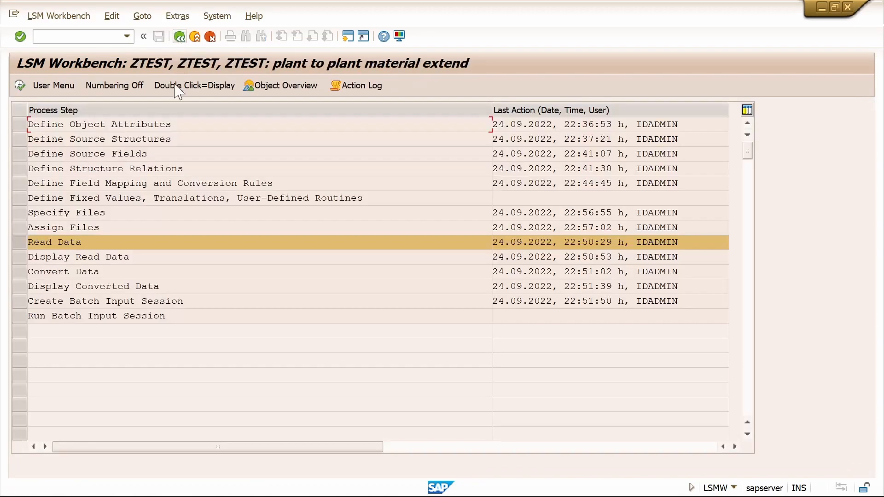
Step: Run the Read Data process step without a transaction number restriction, allowing access to the text file, and return to the process steps
click(20, 86)
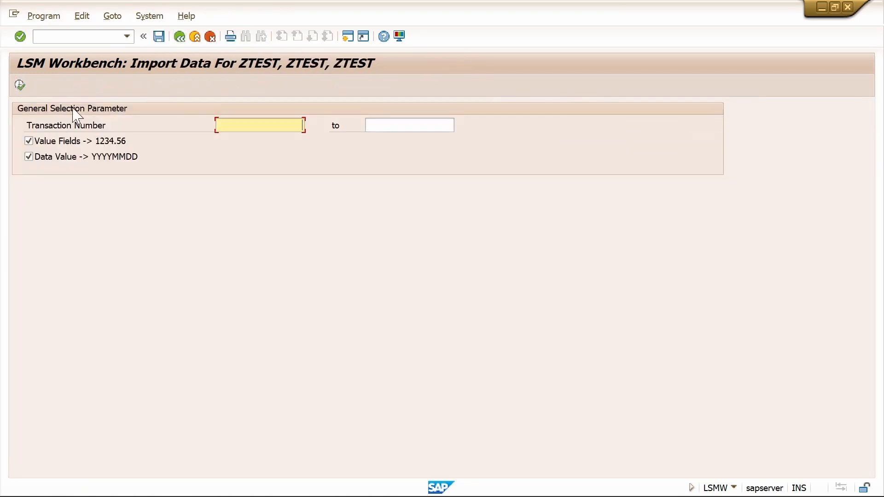
click(20, 85)
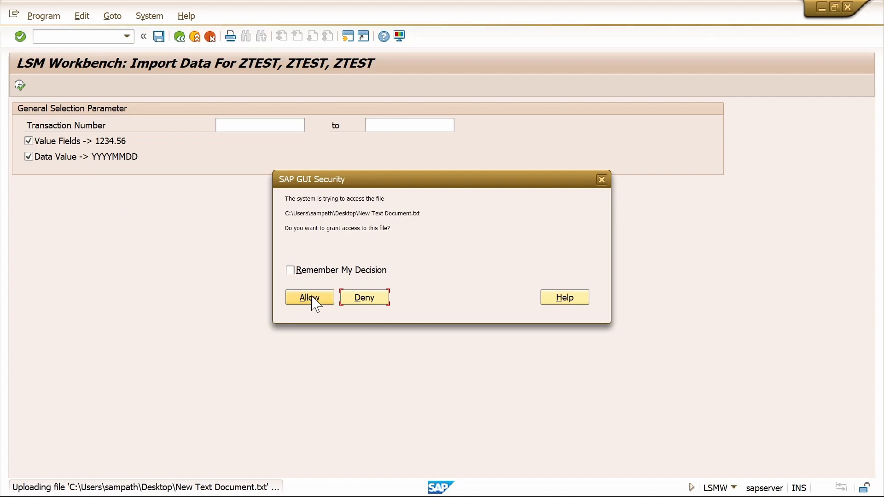
click(312, 301)
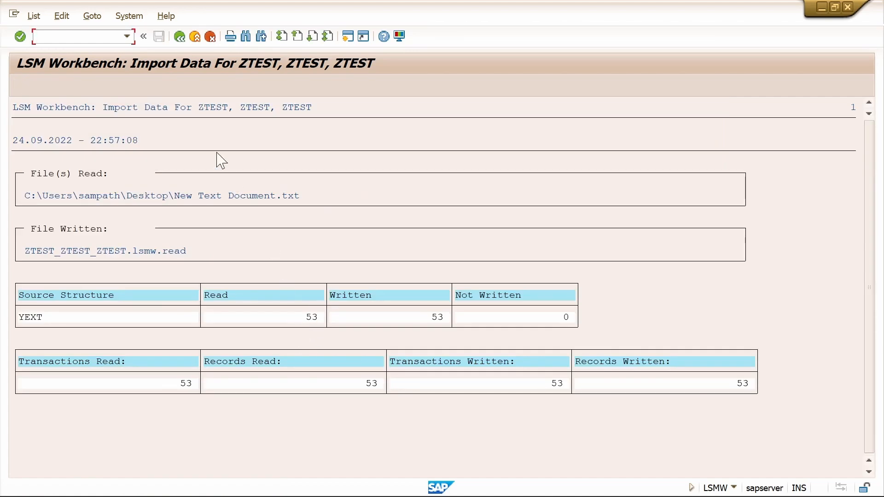
click(179, 37)
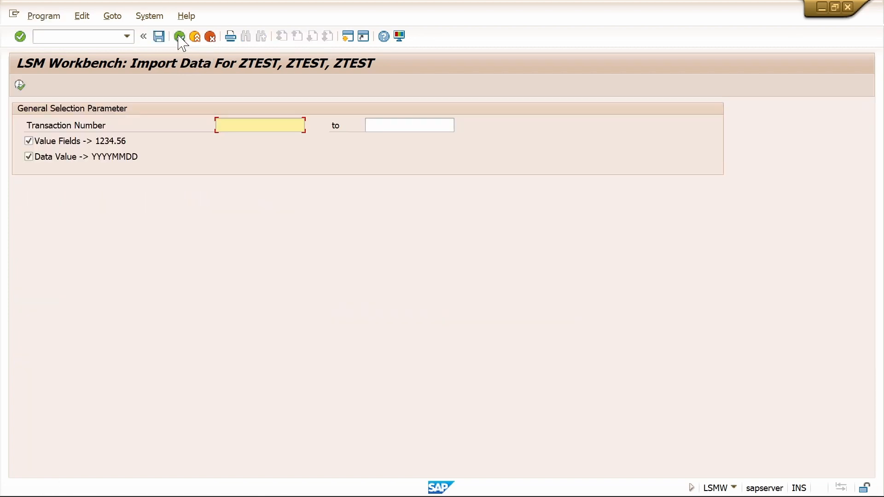
click(180, 37)
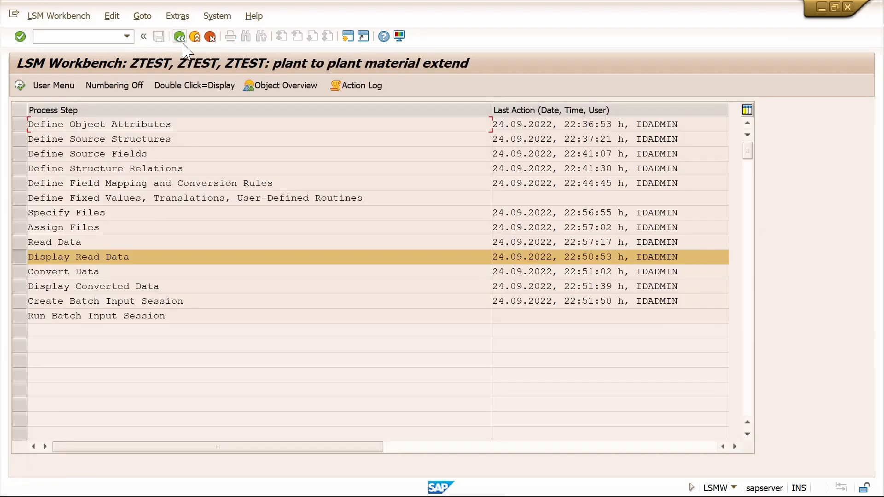
Step: Display the read data up to line 10000 and examine the field values of the first record
click(19, 85)
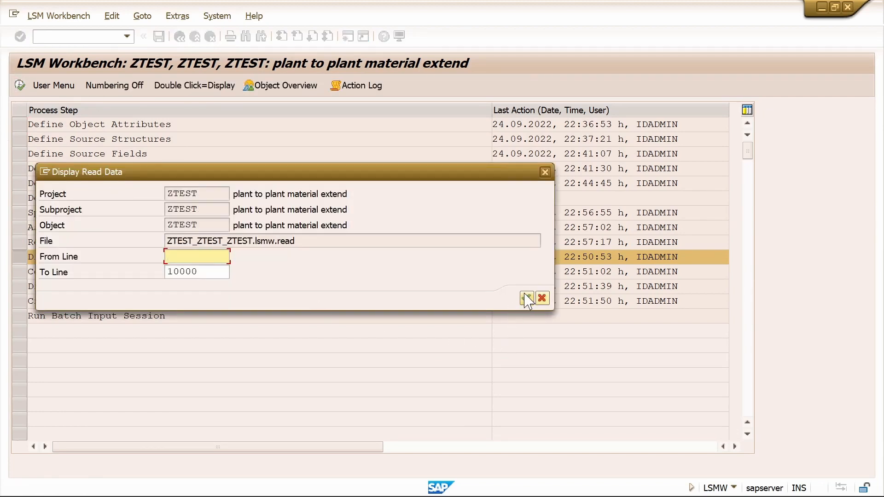
click(526, 298)
click(272, 161)
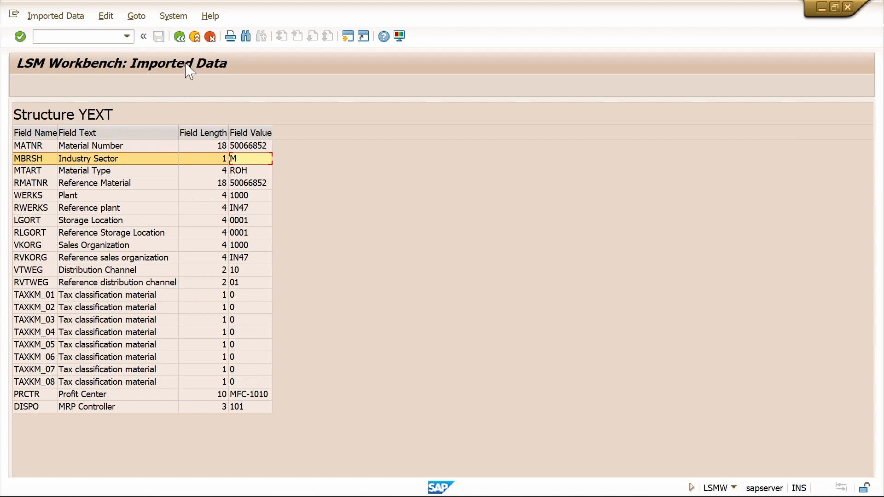
click(180, 37)
click(180, 36)
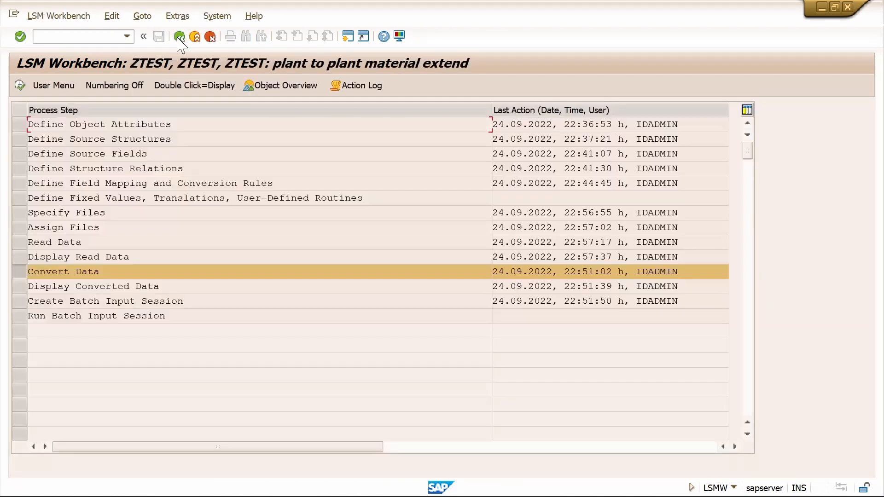
Step: Run the Convert Data process step for all transactions and return to the process steps
click(19, 86)
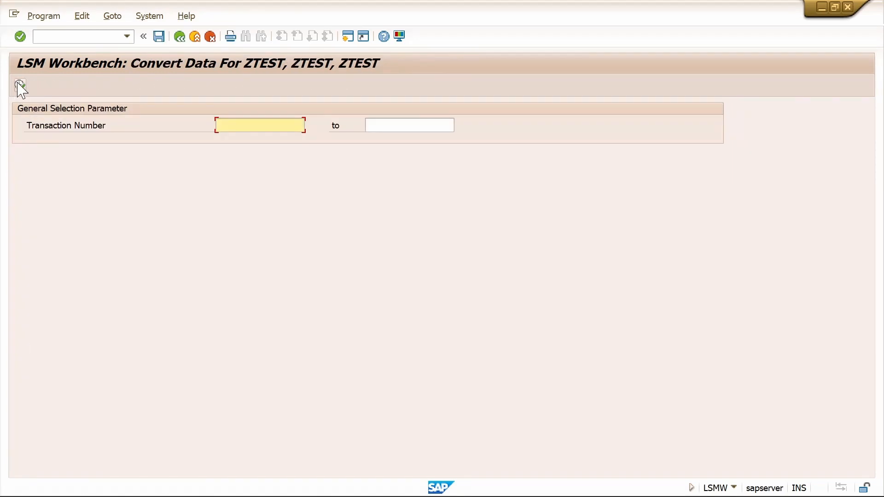
click(20, 86)
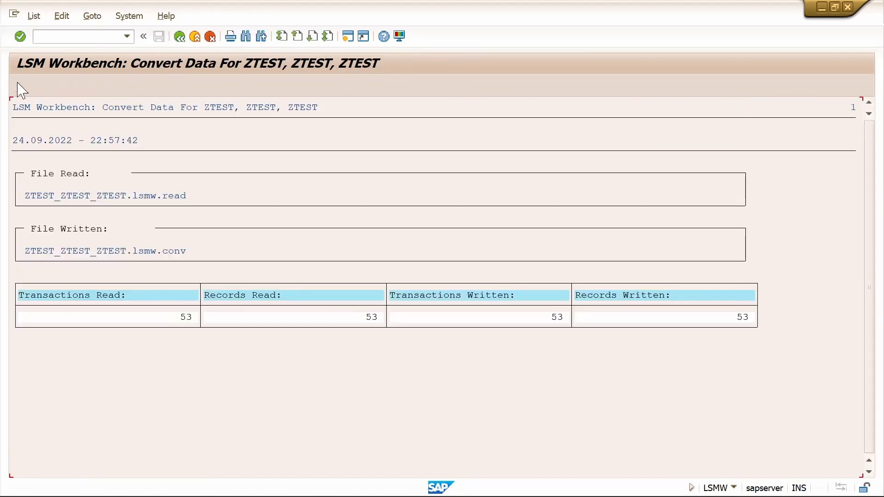
click(178, 38)
click(179, 37)
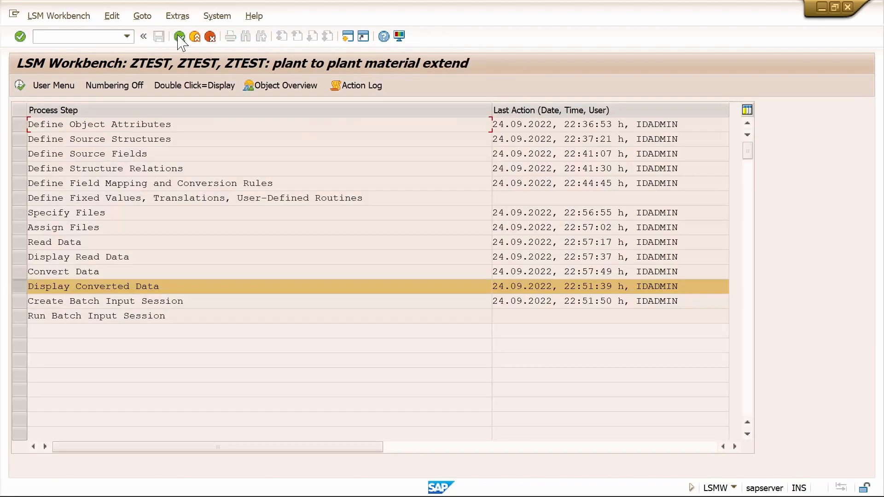
Step: Display the converted data up to line 10000 and examine all field values of the first record in structure ZEXTP
click(19, 87)
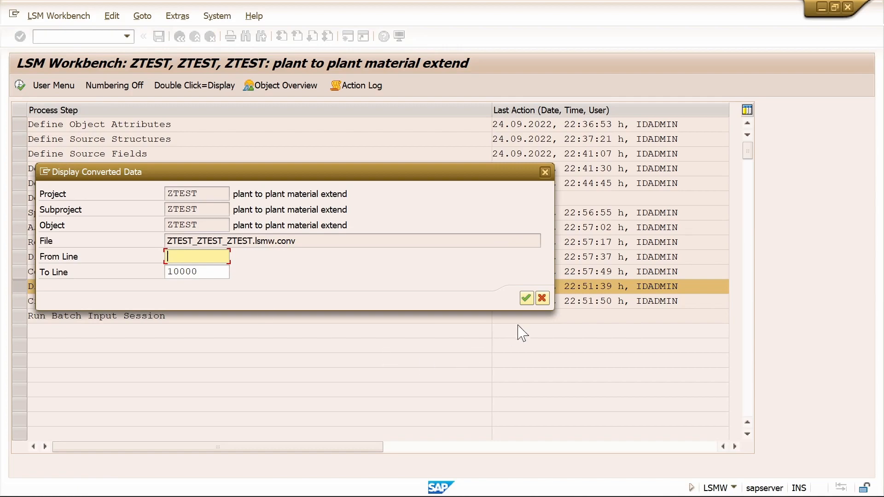
click(527, 299)
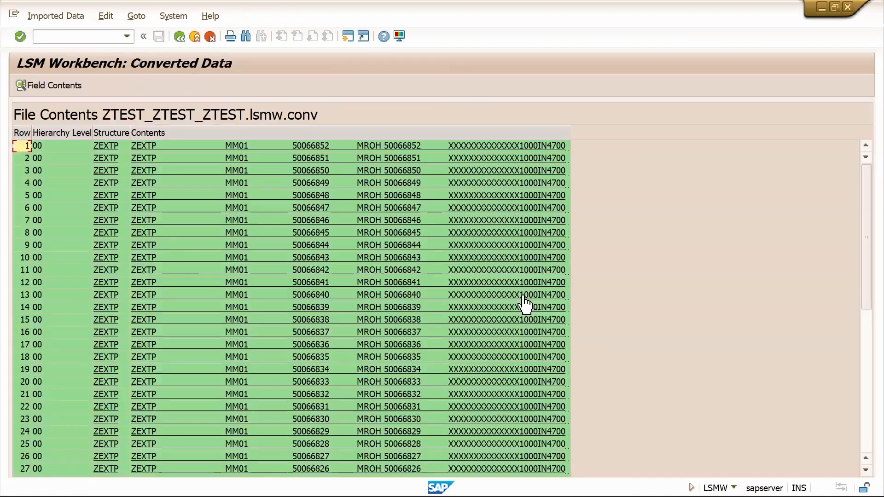
double_click(322, 153)
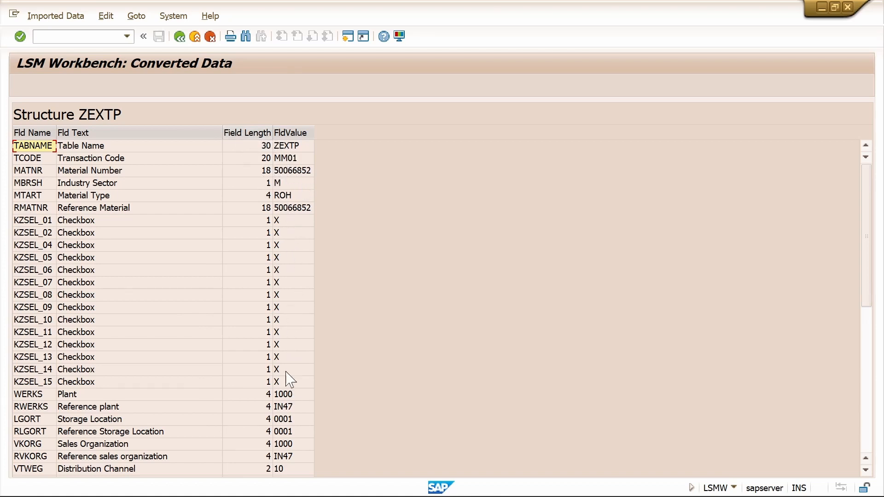
scroll(286, 341, down, 5)
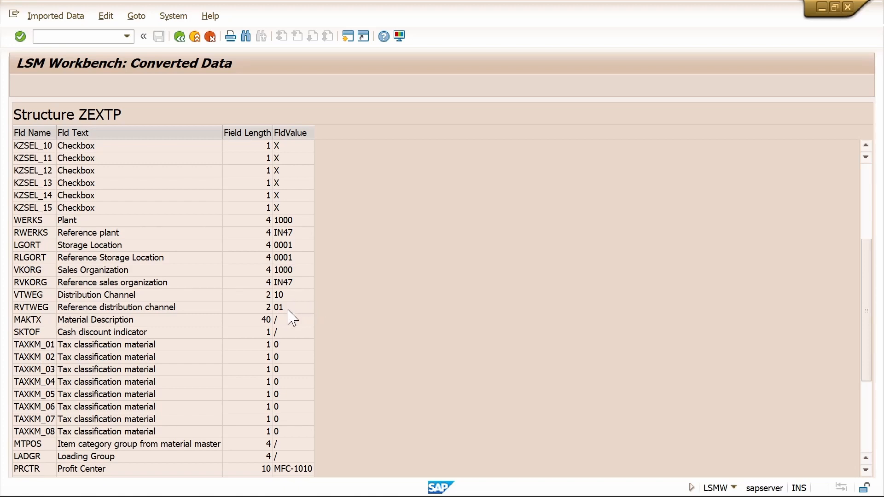
scroll(291, 318, down, 2)
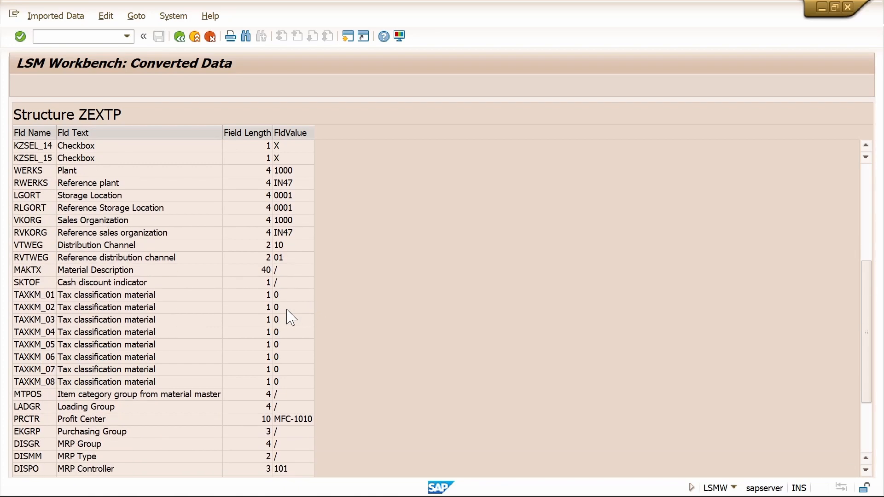
scroll(281, 341, down, 2)
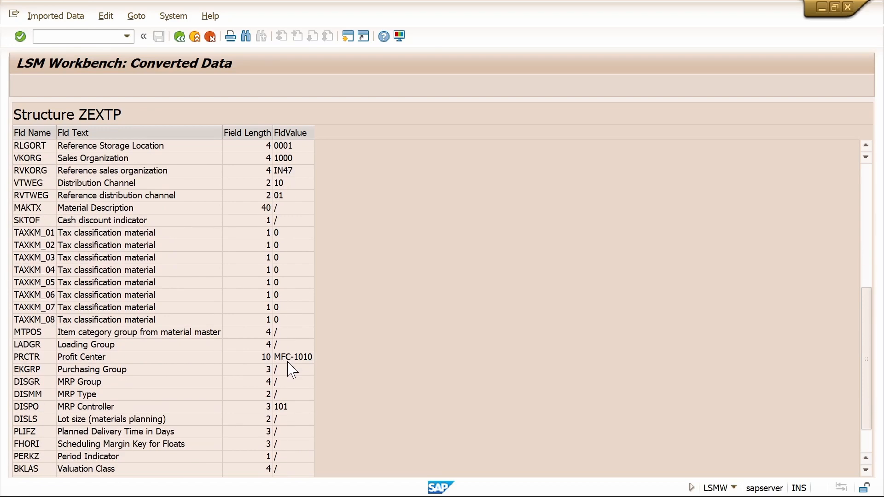
scroll(295, 363, down, 2)
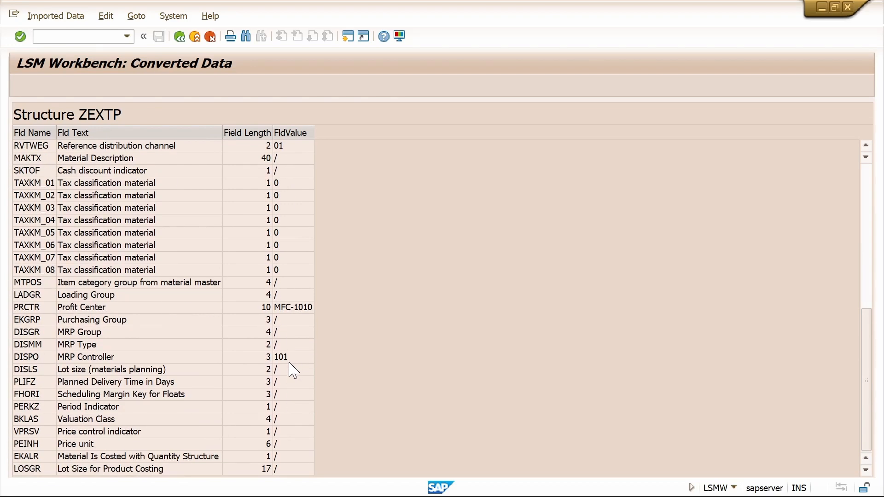
click(180, 37)
click(179, 37)
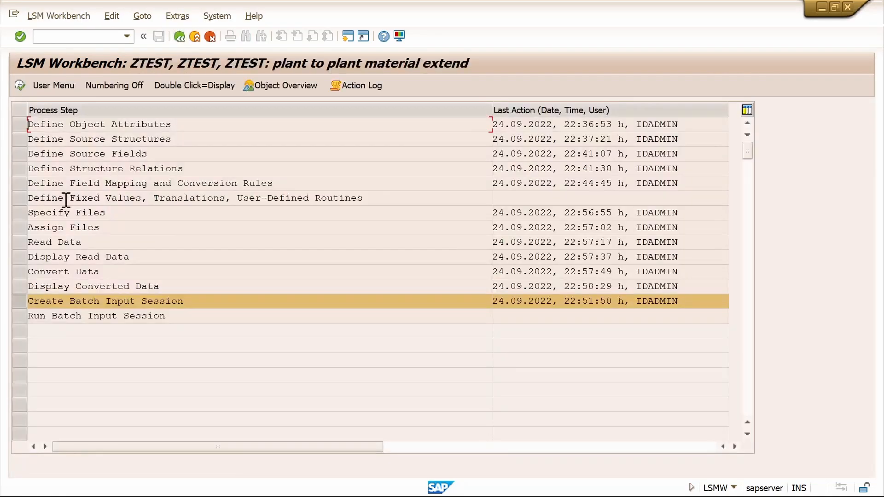
Step: Create the batch input session ZTEST from the converted file ZTEST_ZTEST_ZTEST.lsmw.conv
click(20, 85)
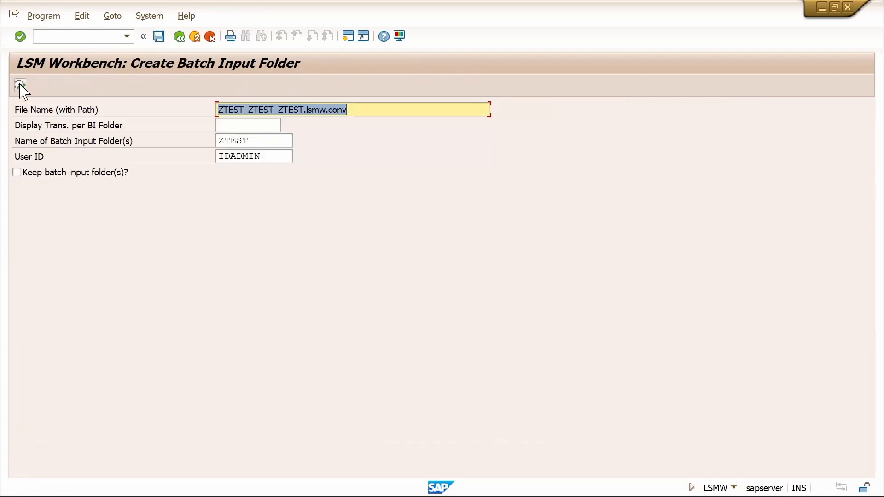
click(19, 86)
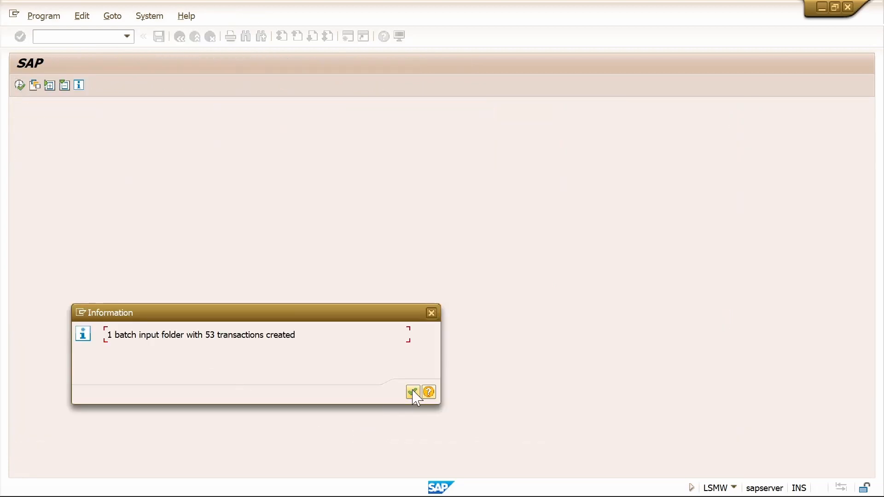
click(413, 392)
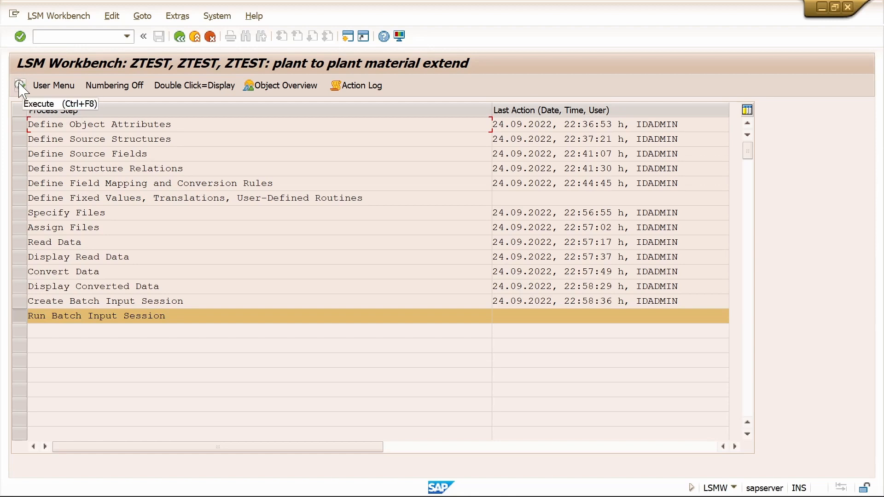
Step: Run the batch input session ZTEST from the process steps and start processing it in foreground mode
click(20, 85)
click(26, 204)
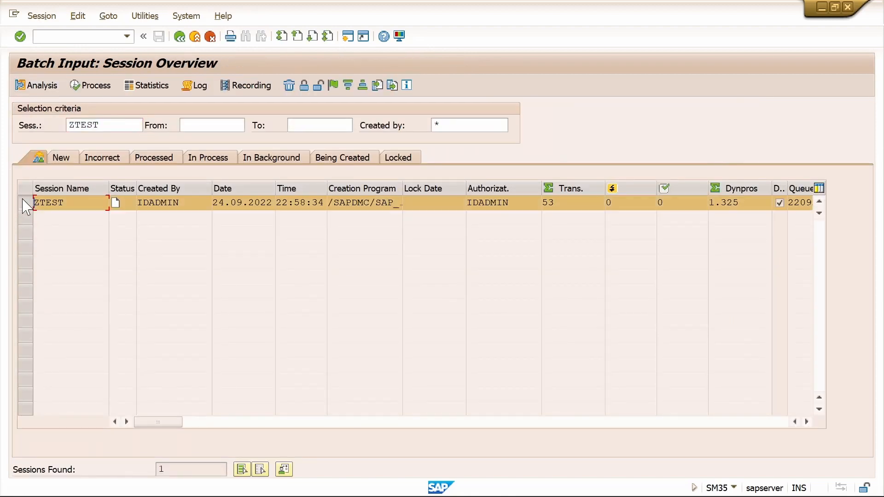
click(99, 86)
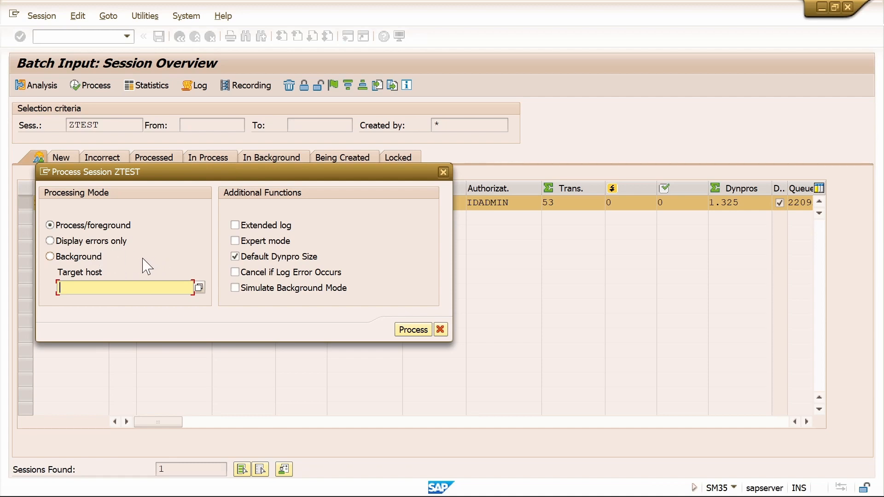
click(413, 330)
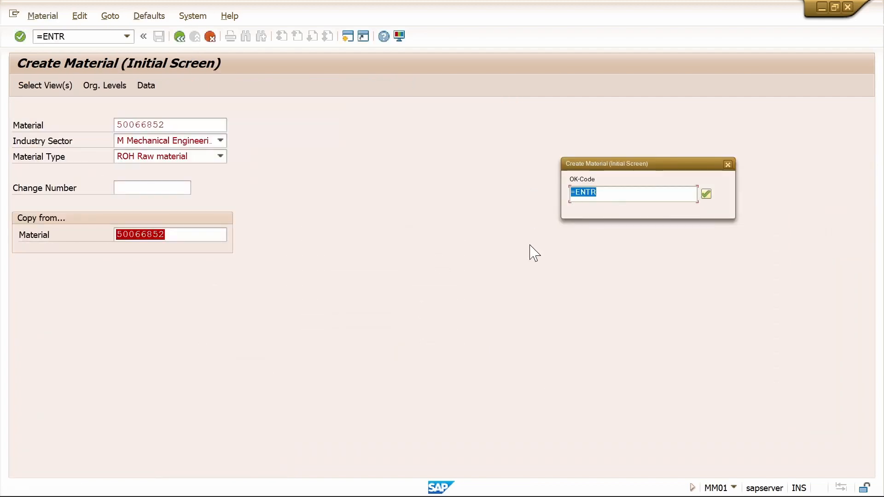
Step: Accept the recorded initial data and the preselected views for creating material 50066852
key(Return)
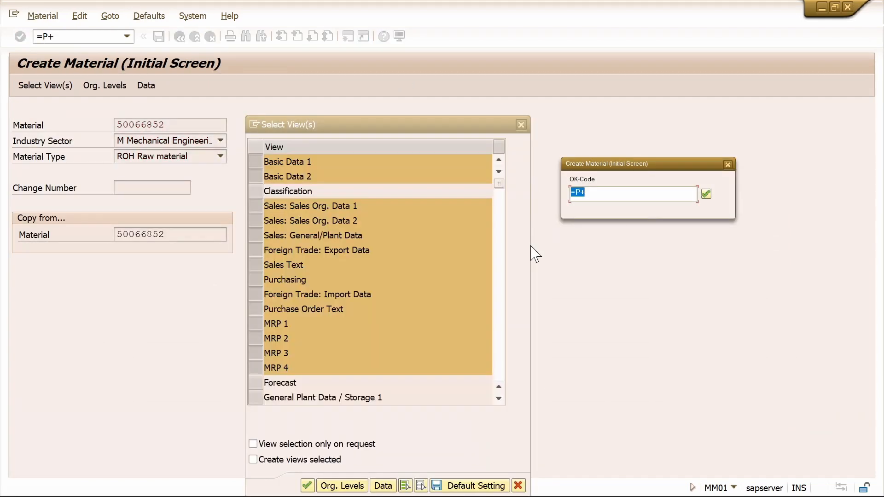
key(Return)
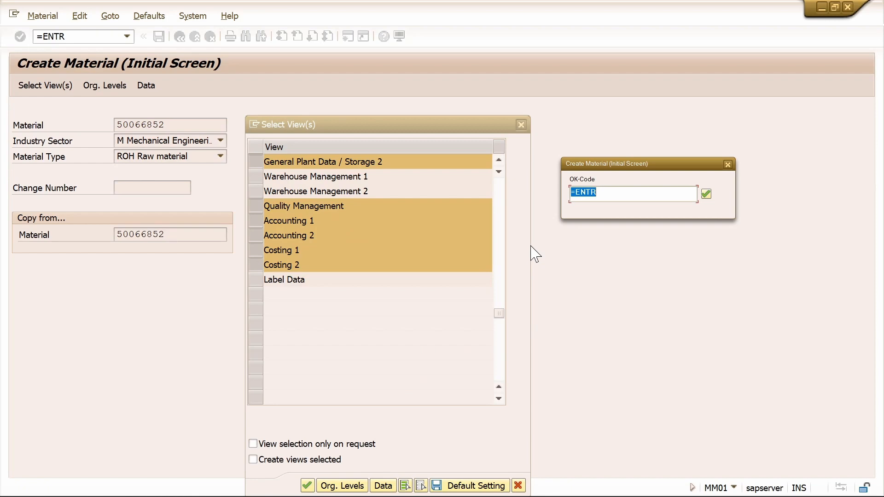
key(Return)
key(Return)
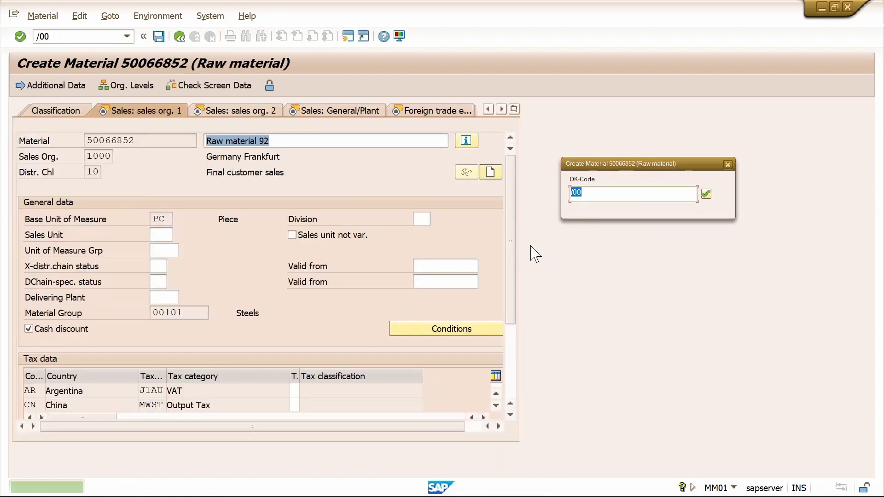
Step: Confirm the recorded sales, foreign trade, purchasing, MRP, plant data and quality management screens for material 50066852
key(Return)
key(Return)
key(Return)
key(Return)
key(Return)
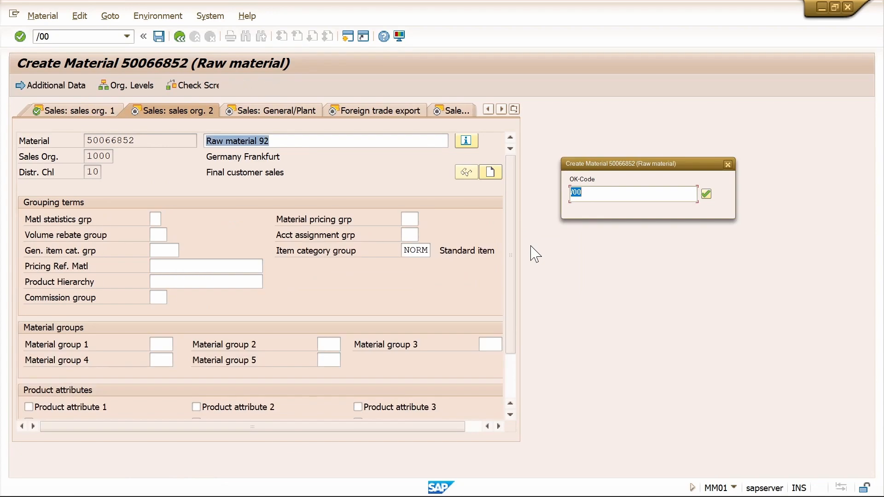
key(Return)
key(Return)
key(Return)
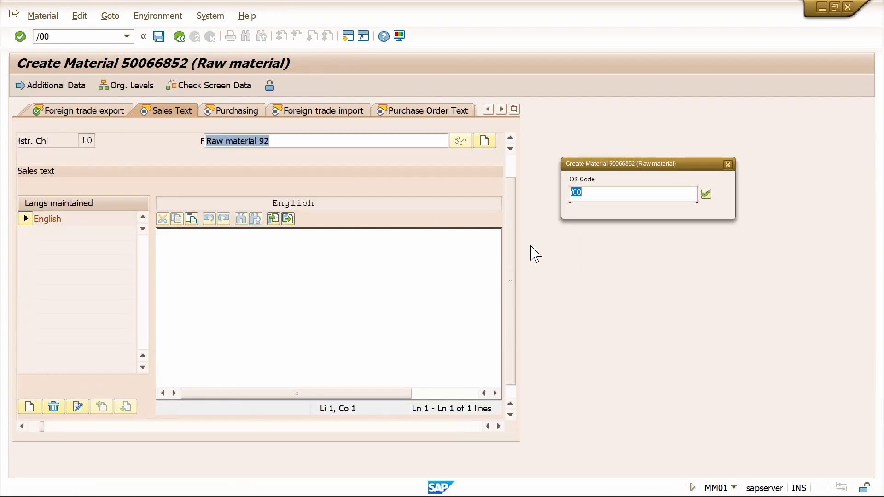
key(Return)
key(Return)
key(Return)
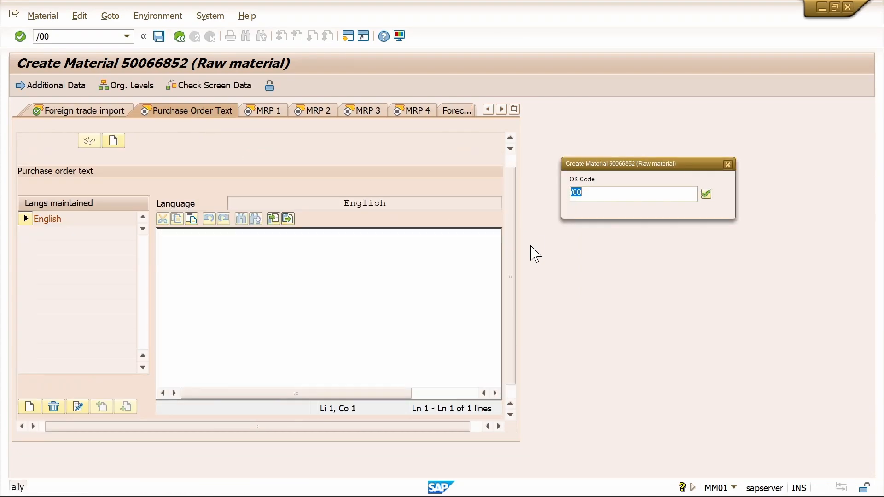
key(Return)
key(Return)
key(Return)
key(Return)
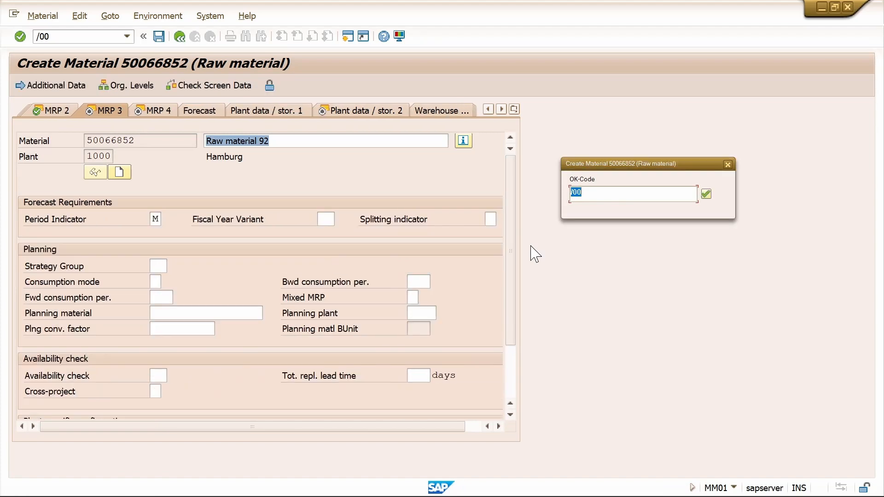
key(Return)
key(Return)
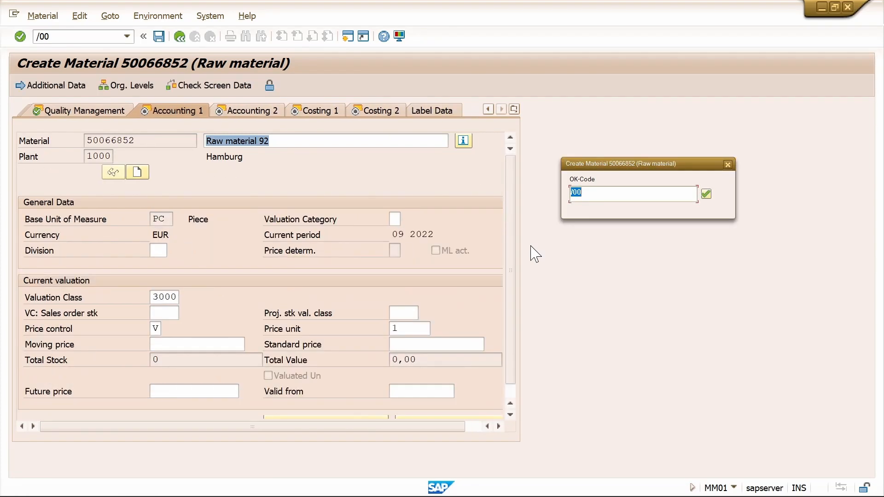
Step: Confirm the recorded accounting and costing screens to finish material 50066852 and move on to the following material
key(Return)
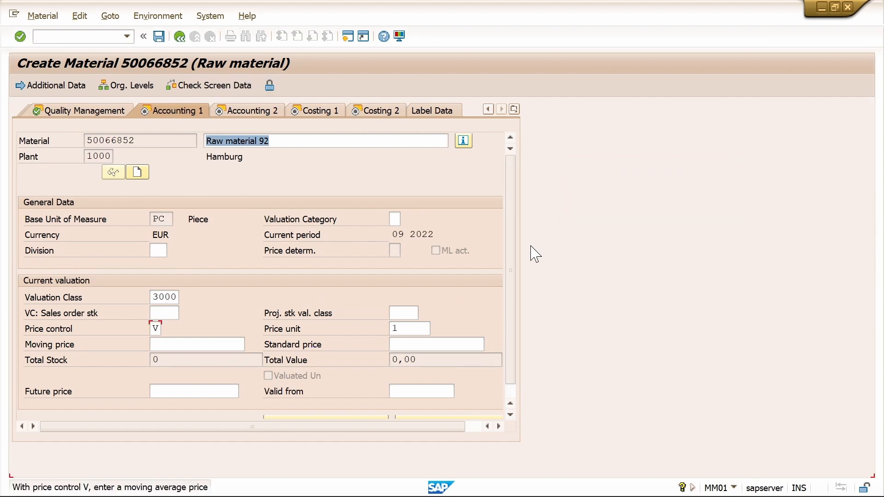
key(Return)
key(Return)
key(Return)
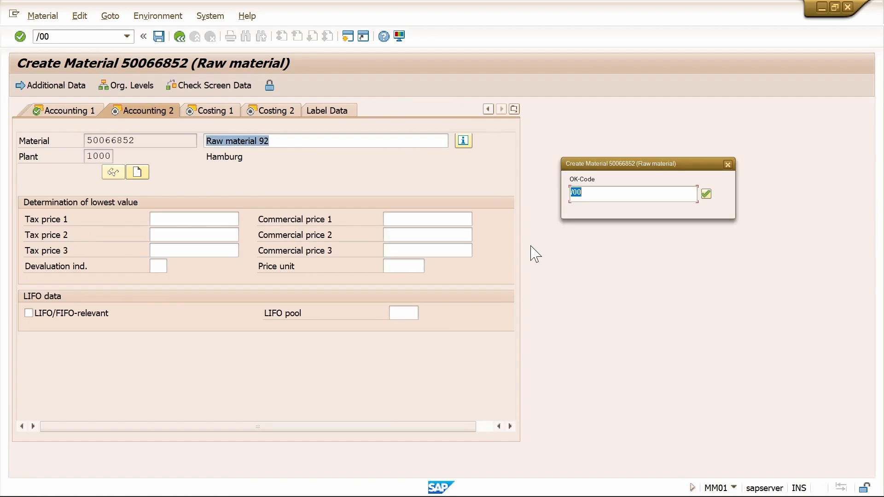
key(Return)
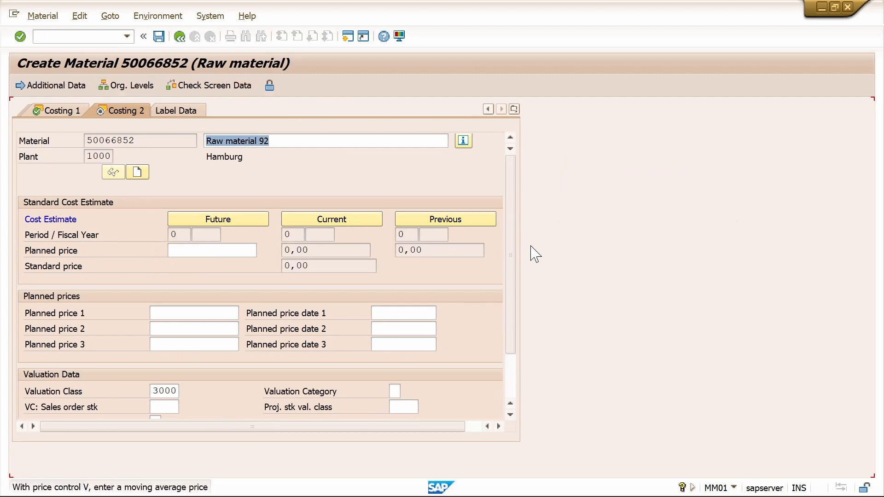
key(Return)
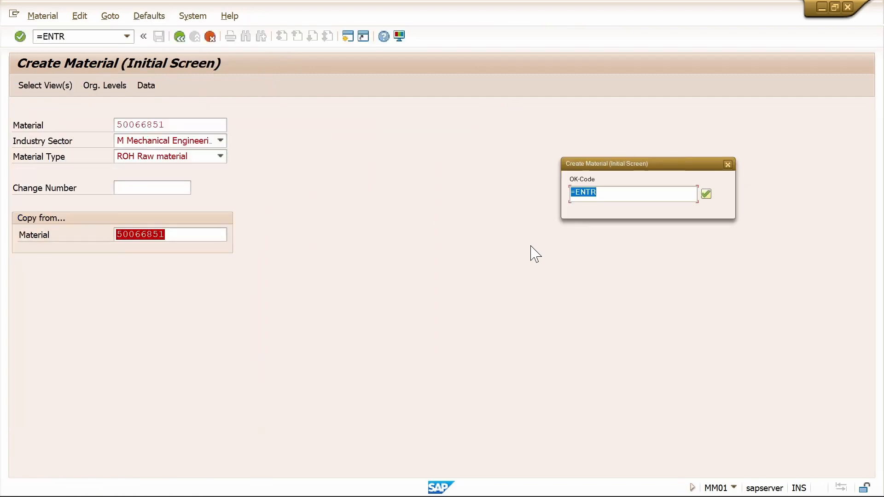
Step: Switch the running batch input session to display errors only, let it complete, and return to the session overview
click(193, 17)
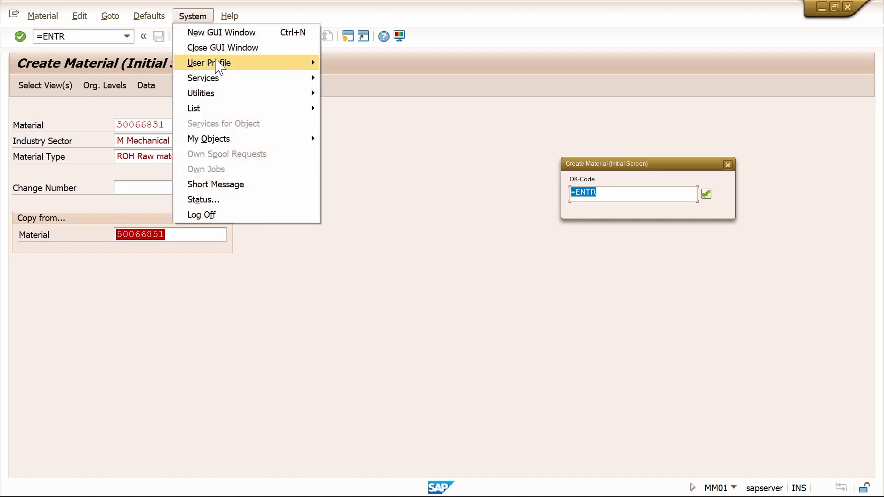
mouse_move(226, 81)
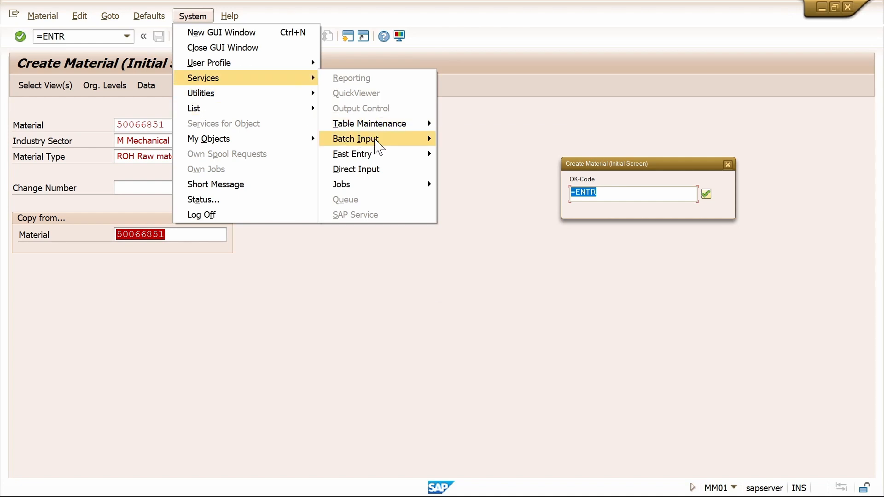
mouse_move(376, 141)
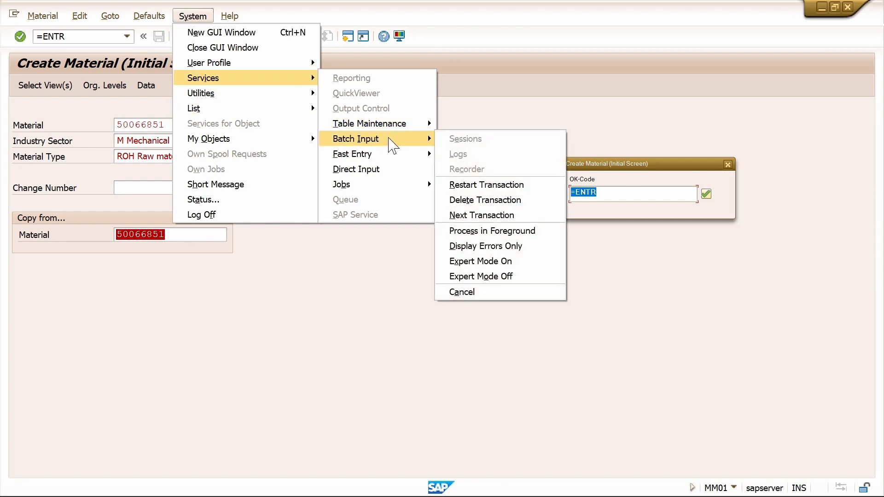
click(514, 248)
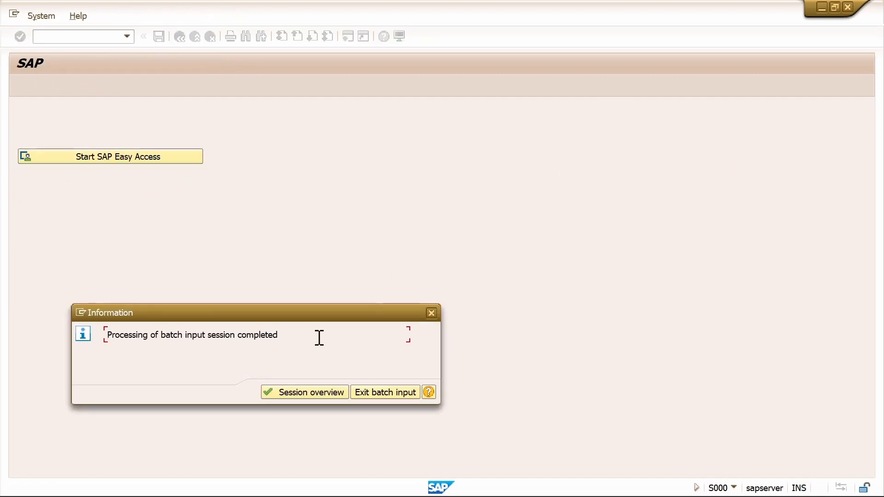
click(307, 395)
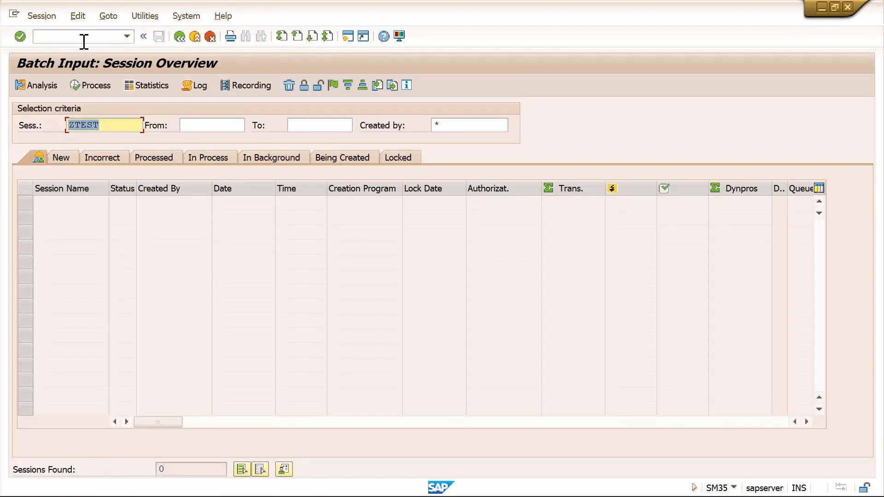
Step: Open the Materials List transaction with /NMM60
click(84, 40)
text(/N)
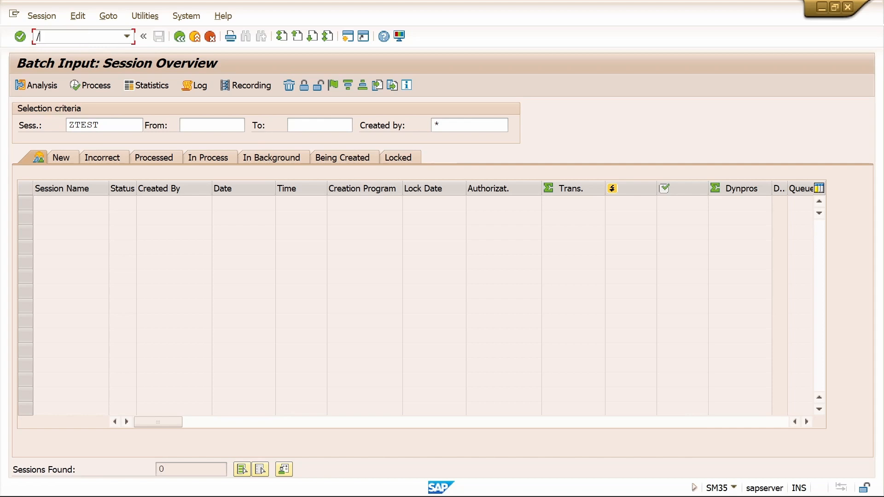
text(MM60)
key(Return)
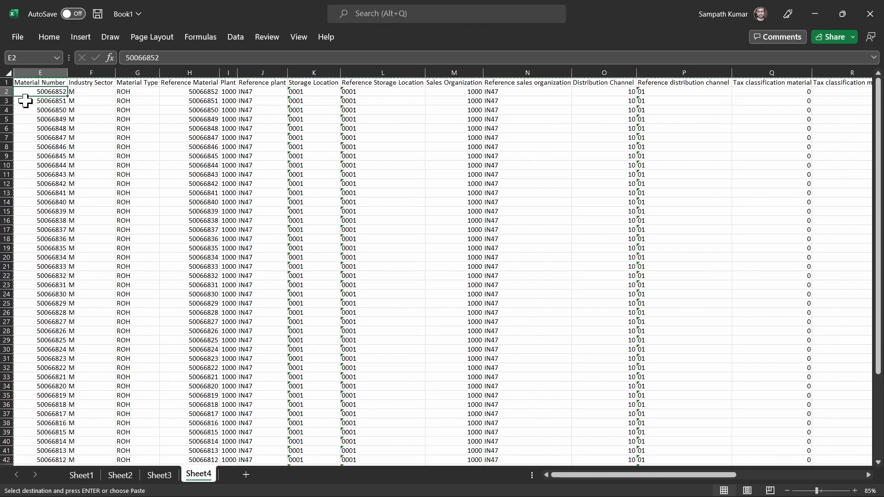
Step: Copy all material numbers from E2 downward on Sheet4 in Excel and add them to the Materials List's multiple material selection in SAP
key(ctrl+shift+Down)
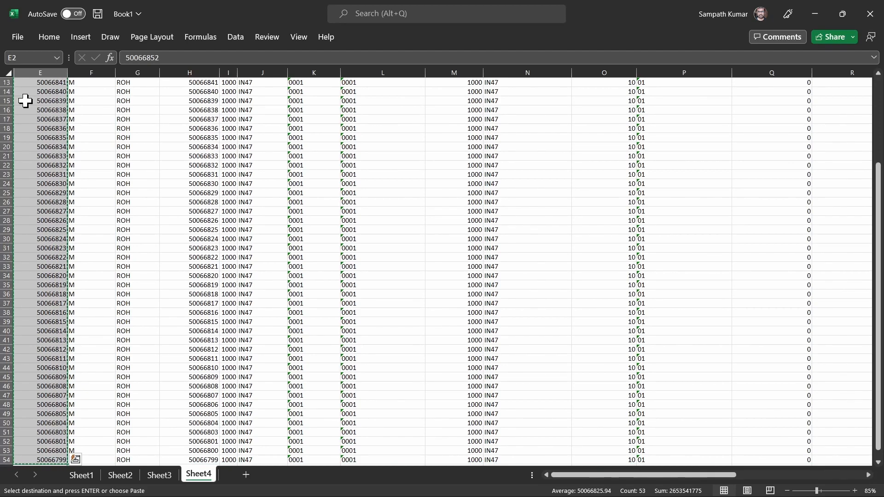
key(alt+Tab)
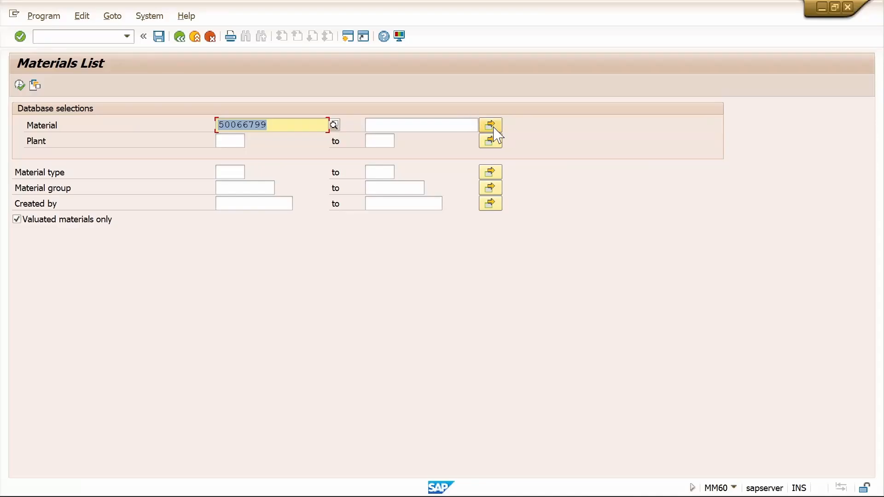
click(492, 127)
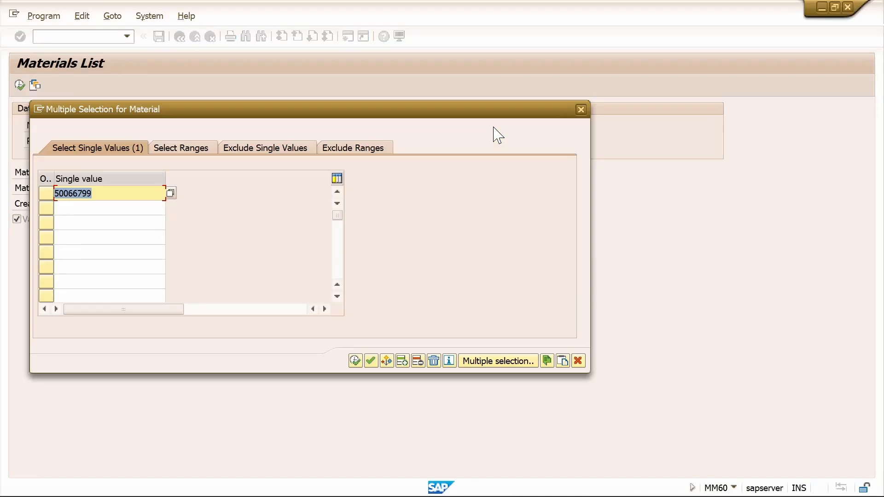
click(563, 361)
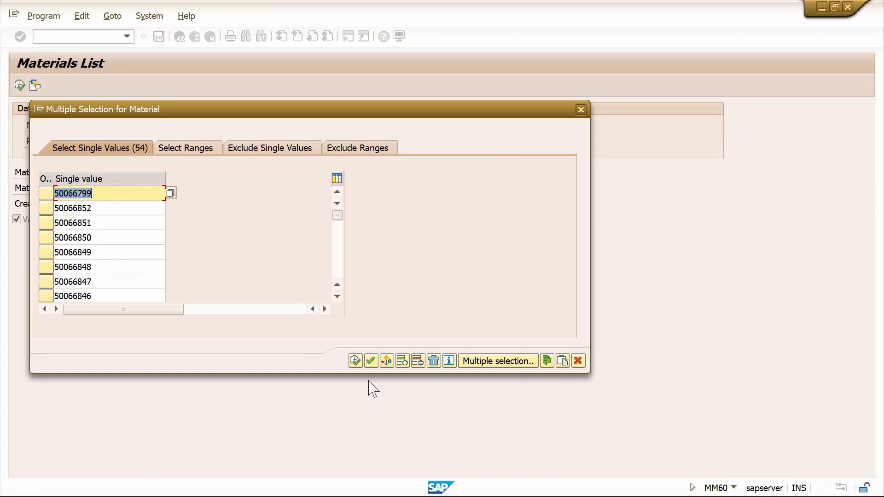
click(356, 362)
Step: Restrict the materials list to plant 1000 and execute it
click(231, 142)
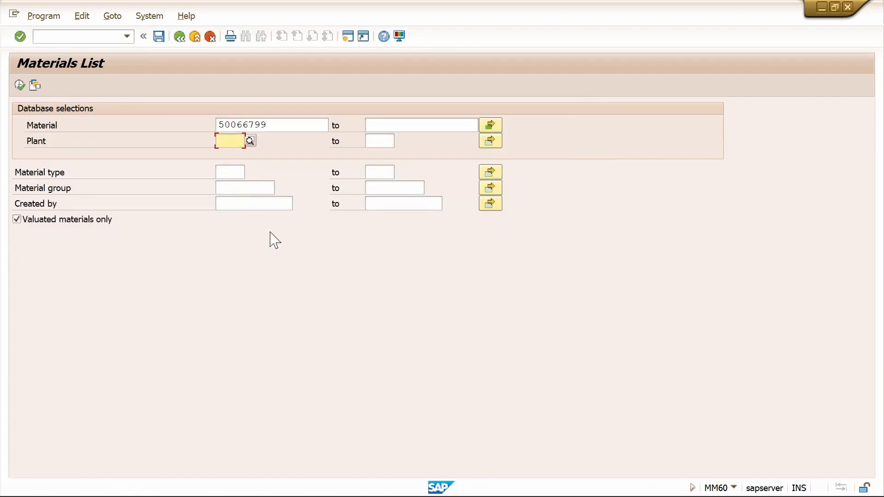
text(1000)
click(281, 169)
click(20, 85)
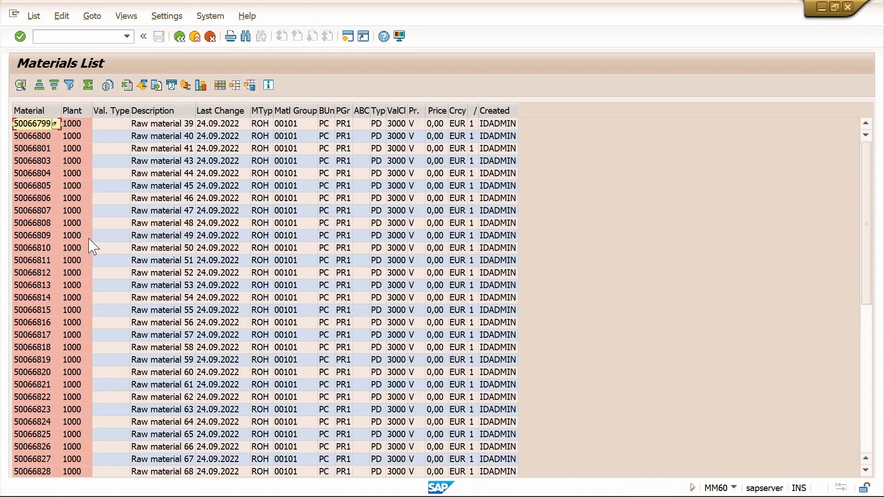